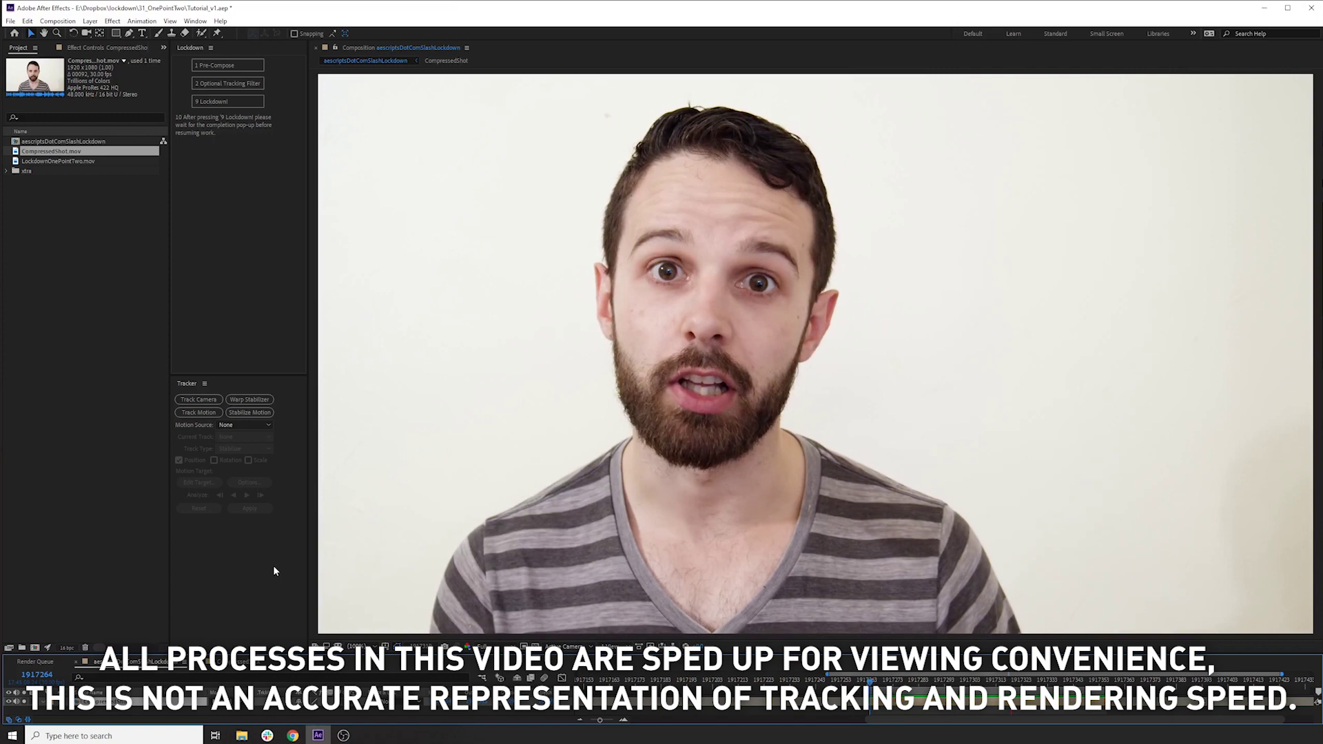
Step: Draw a closed, curved mask around the man's face on the CompressedShot layer with the Pen tool
{"action": "left_click", "coordinate": [803, 612]}
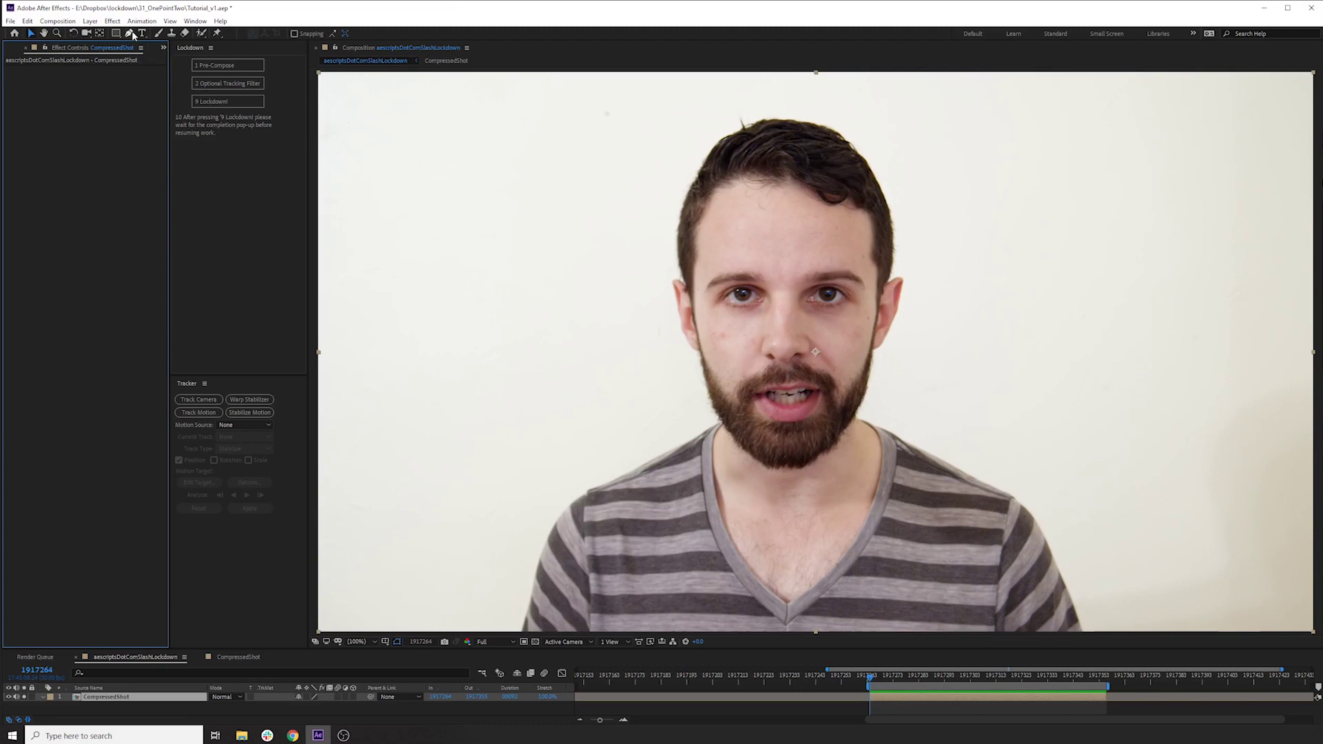
{"action": "left_click", "coordinate": [130, 33]}
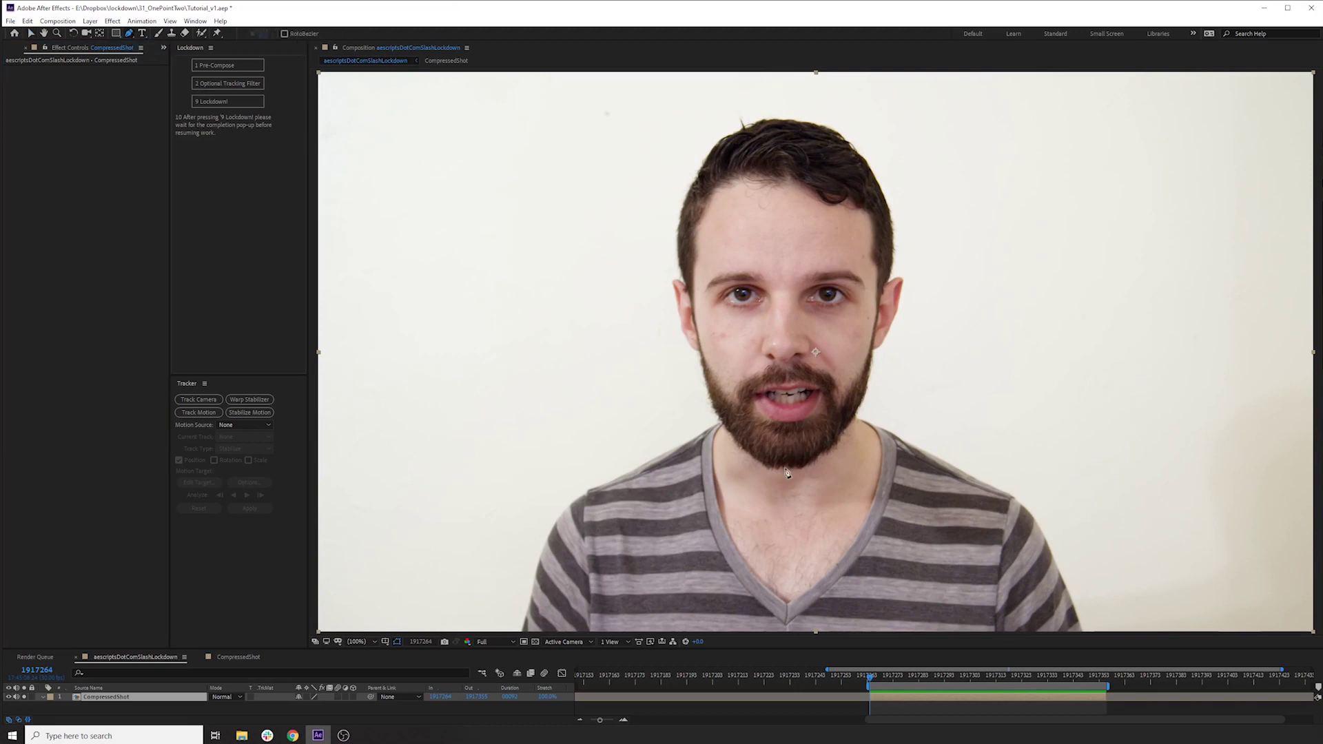
{"action": "left_click_drag", "start_coordinate": [786, 470], "coordinate": [819, 470]}
{"action": "left_click_drag", "start_coordinate": [898, 298], "coordinate": [902, 225]}
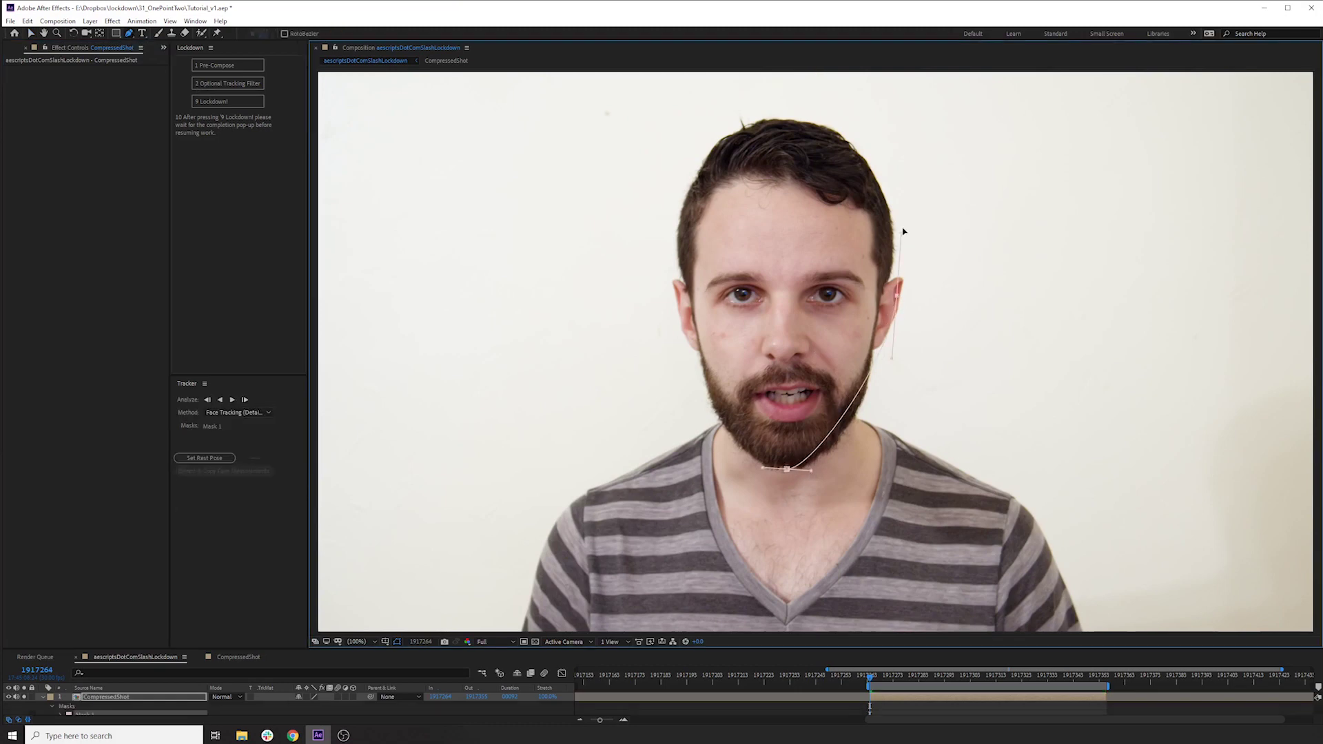
{"action": "left_click_drag", "start_coordinate": [790, 147], "coordinate": [710, 143]}
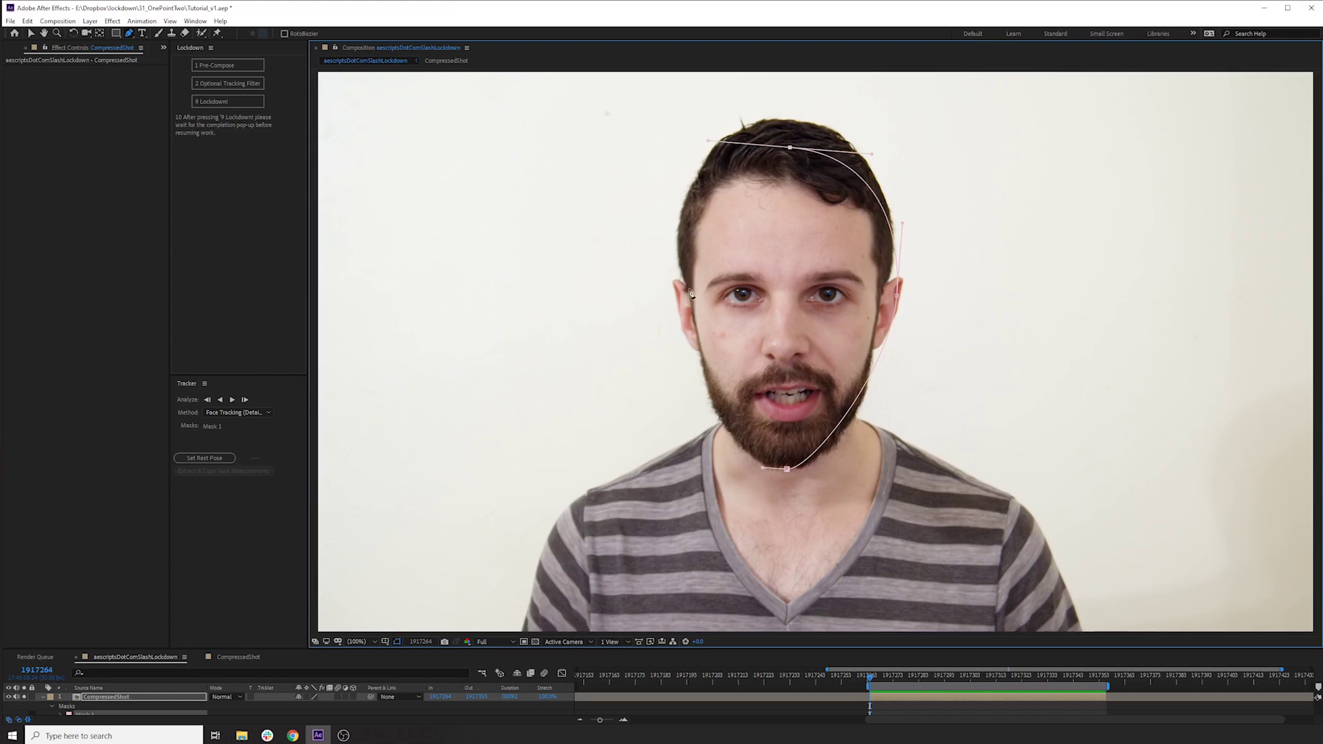
{"action": "left_click_drag", "start_coordinate": [692, 295], "coordinate": [687, 328]}
{"action": "left_click_drag", "start_coordinate": [787, 472], "coordinate": [833, 470]}
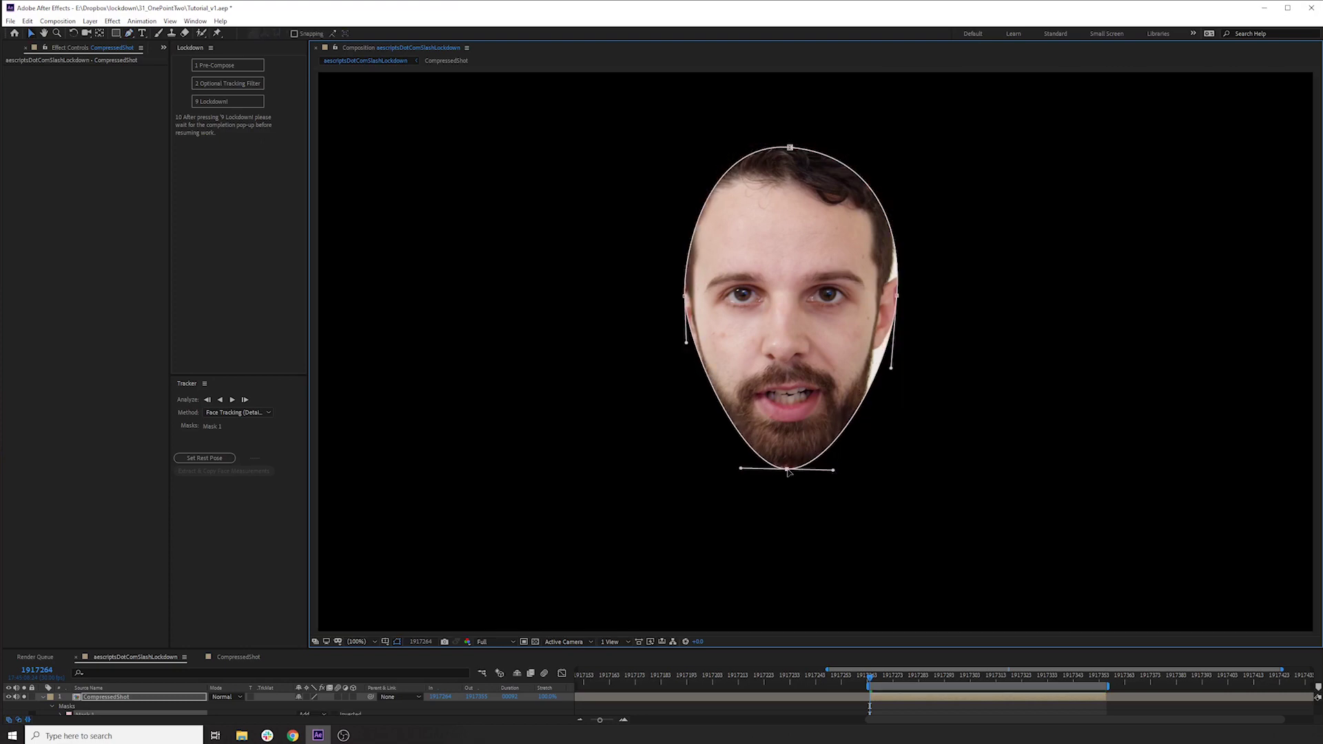
Step: Track the face mask forward through the clip using the Face Tracking (Detailed Features) method
{"action": "right_click", "coordinate": [789, 472]}
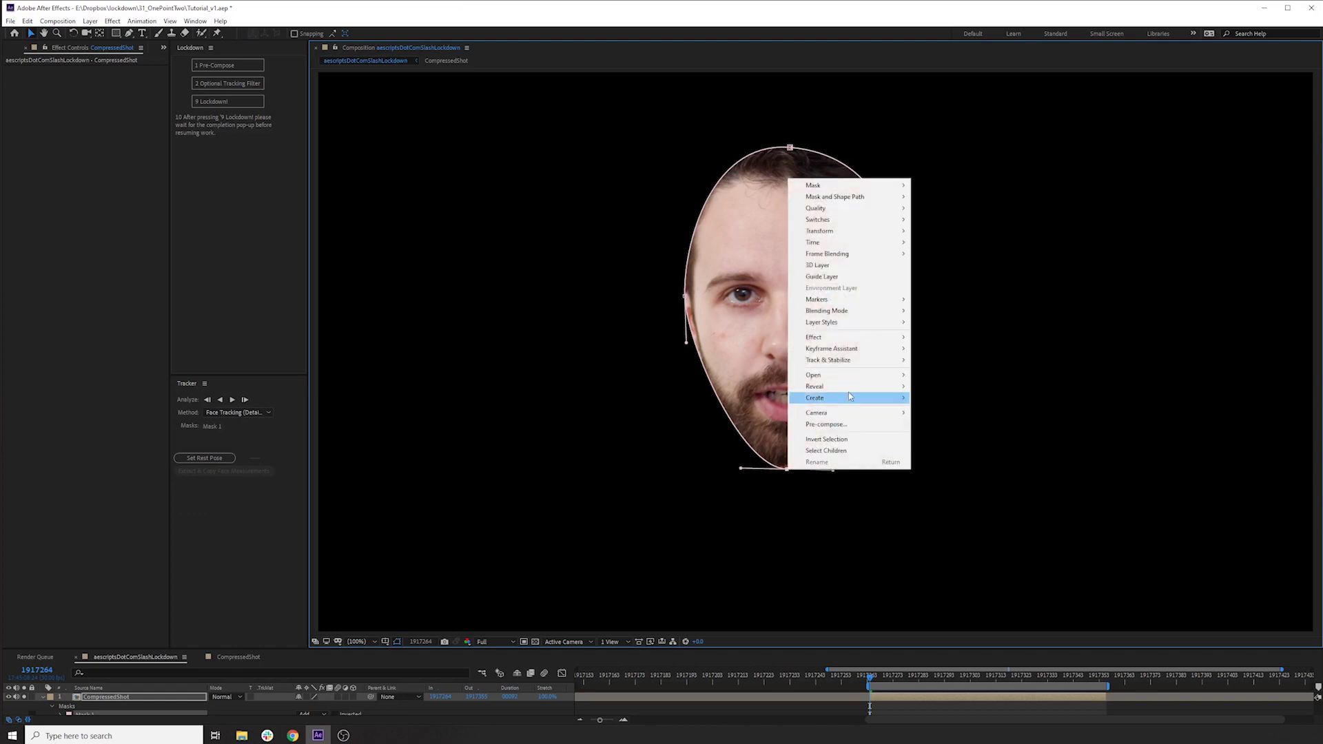
{"action": "mouse_move", "coordinate": [888, 367]}
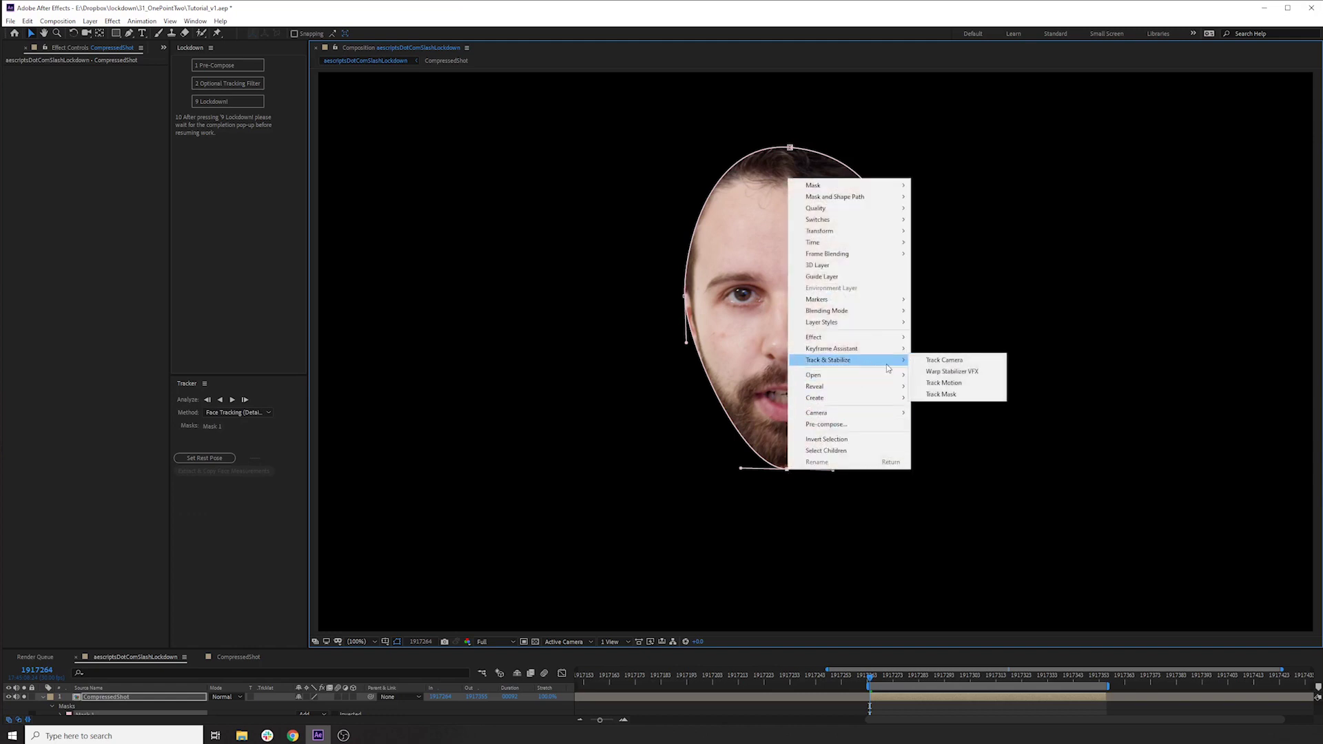
{"action": "left_click", "coordinate": [944, 394]}
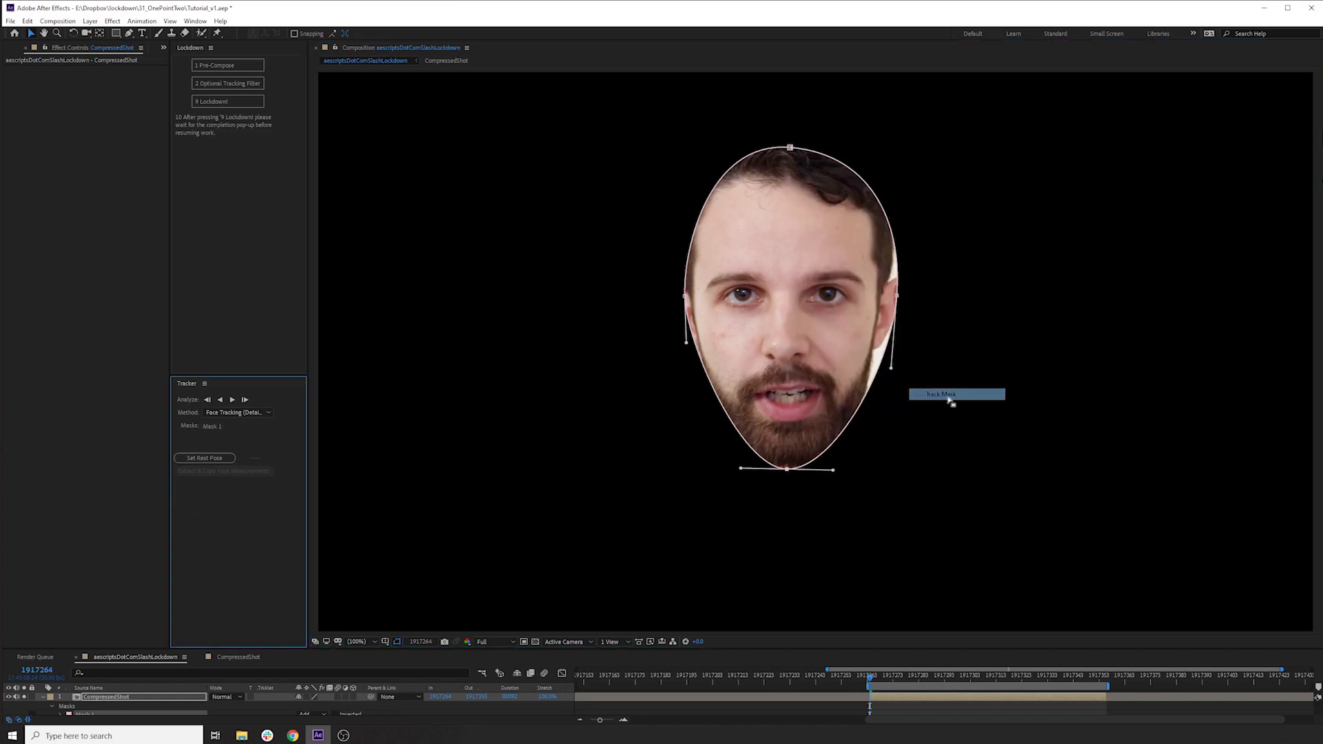
{"action": "left_click", "coordinate": [266, 414]}
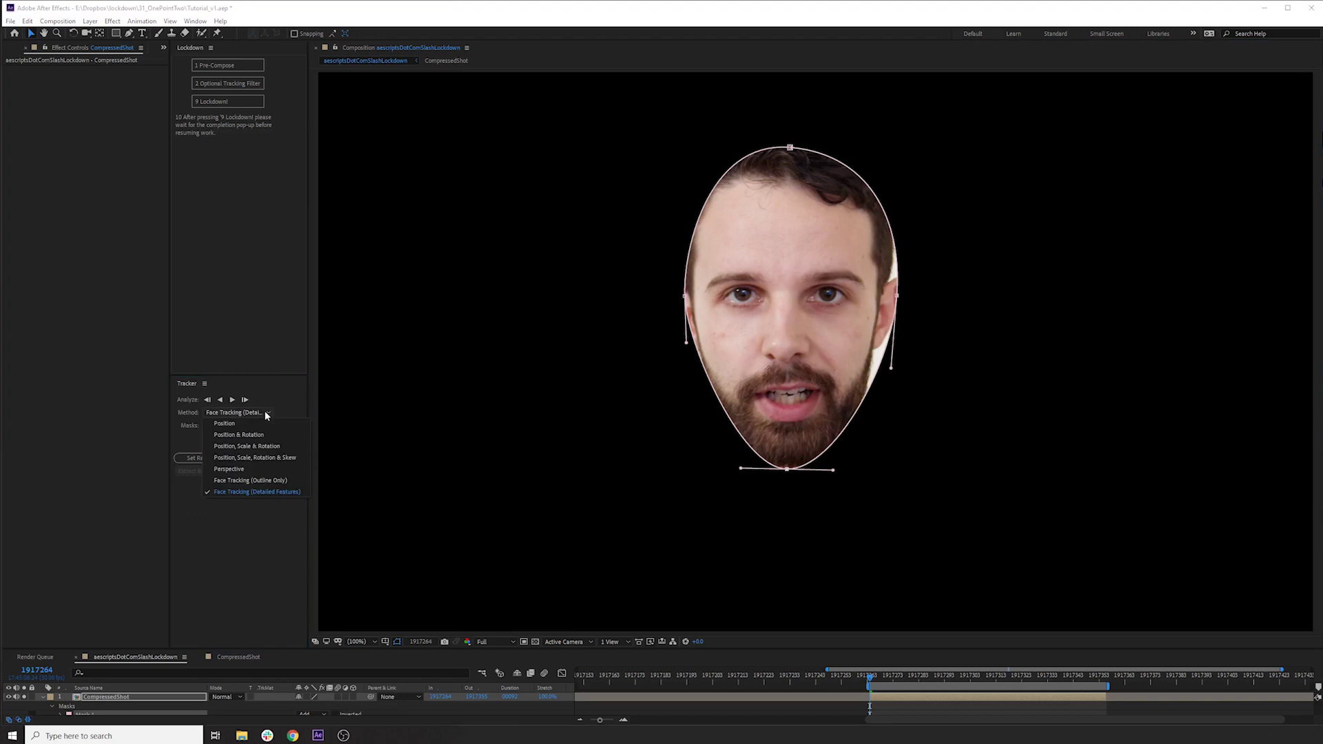
{"action": "left_click", "coordinate": [260, 492]}
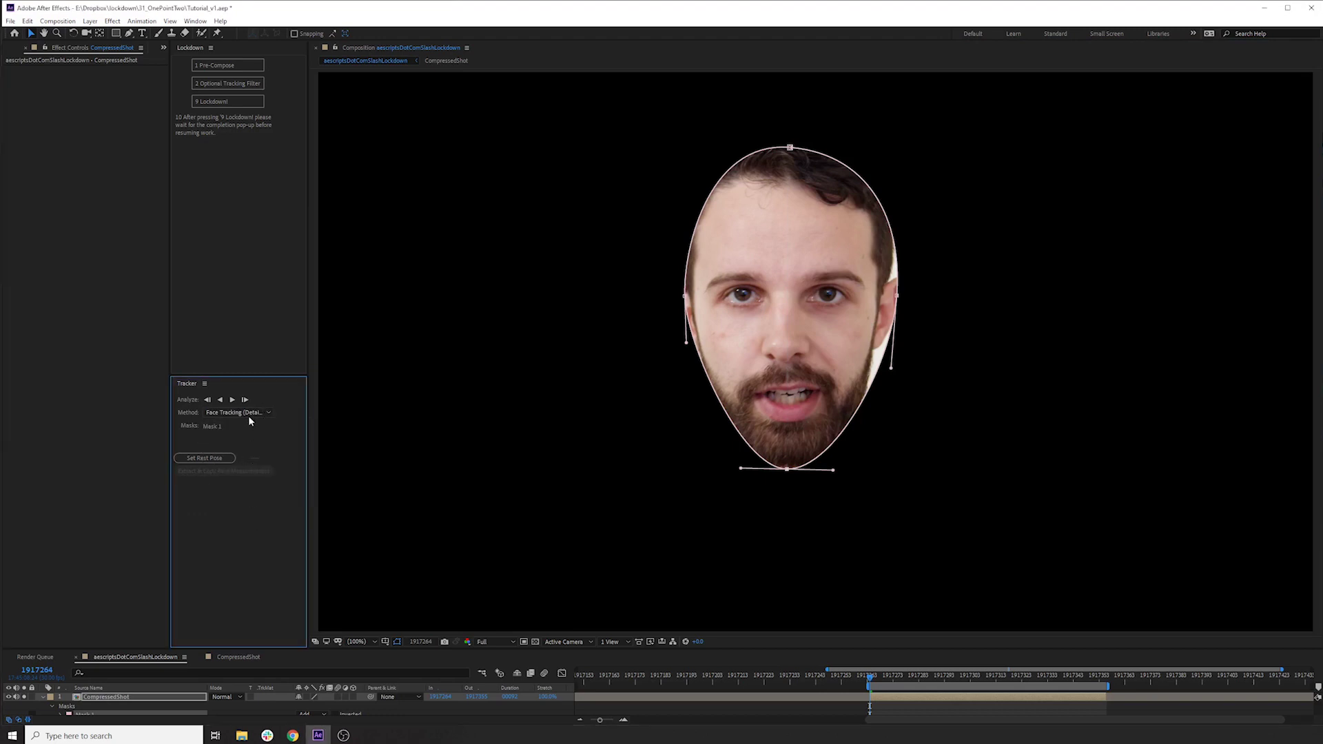
{"action": "left_click", "coordinate": [232, 401]}
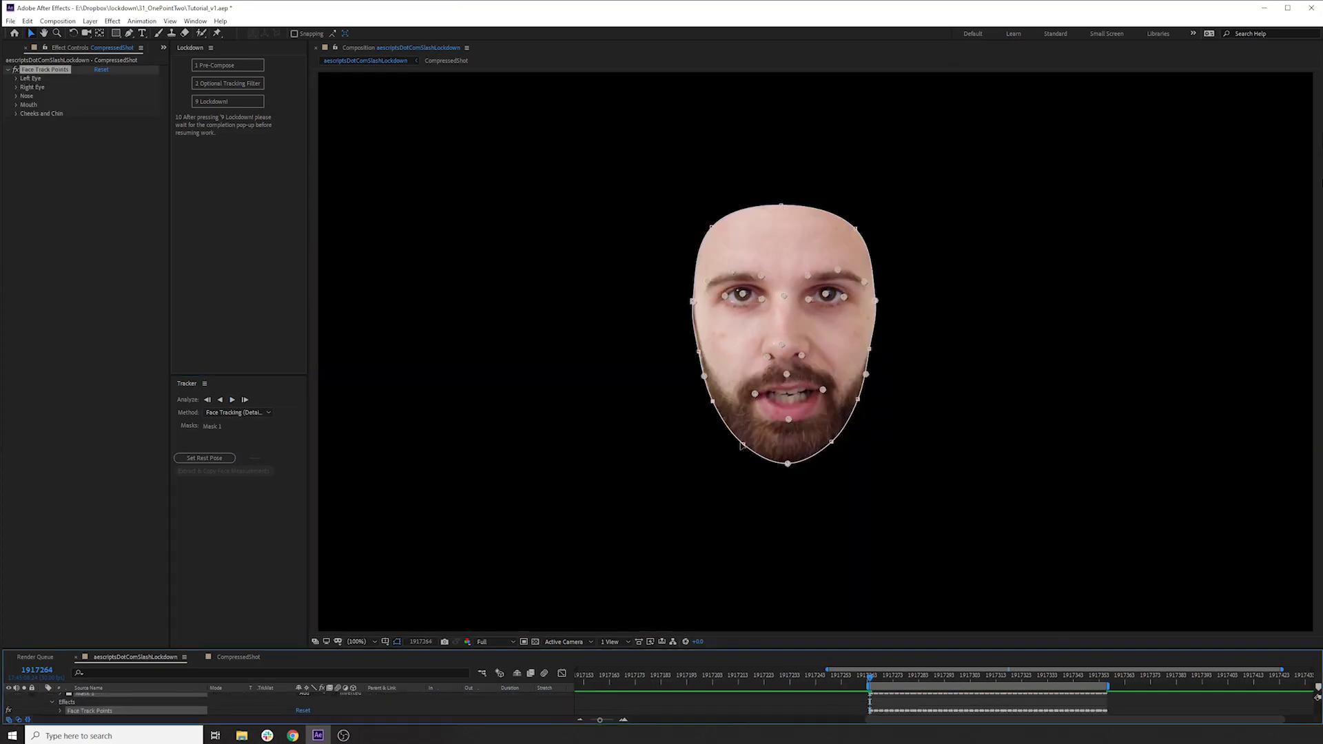
Step: Delete the face mask and select the Face Track Points effect to show its tracking points
{"action": "double_click", "coordinate": [740, 444]}
{"action": "key", "text": "Delete"}
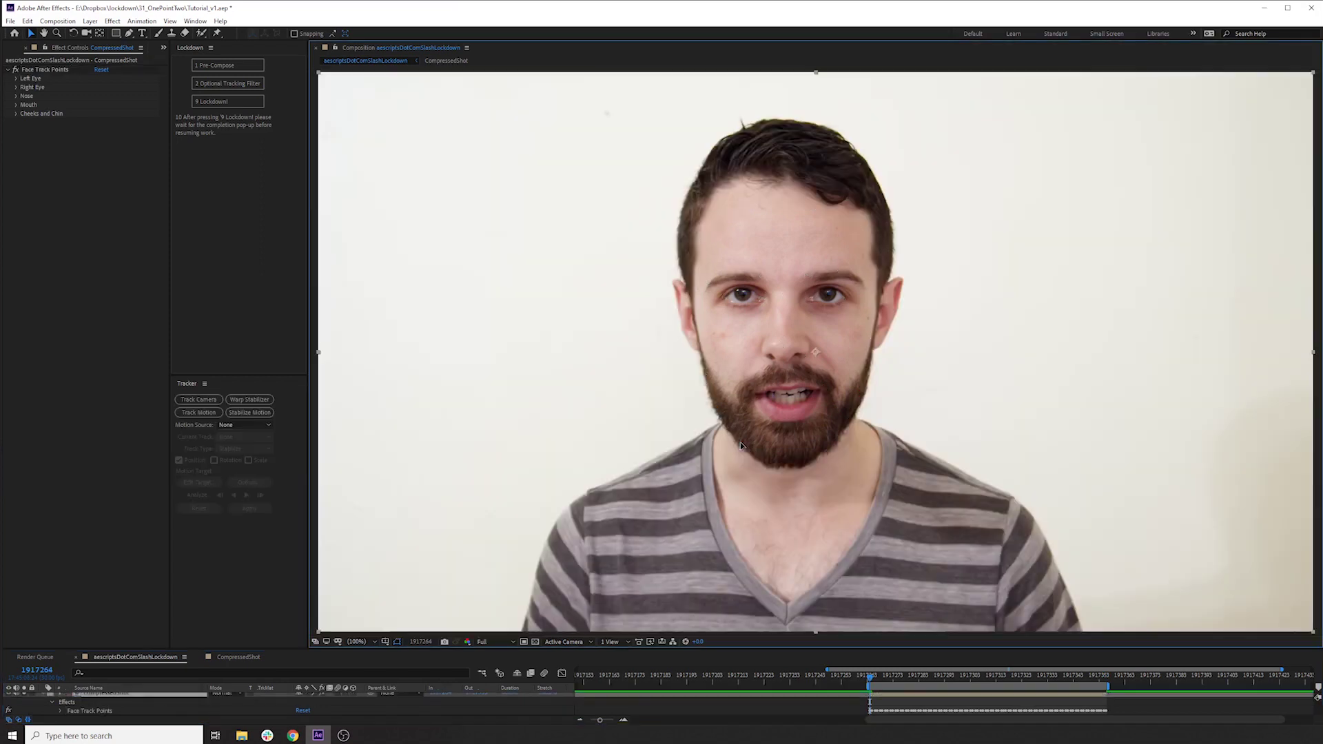
{"action": "left_click", "coordinate": [28, 72]}
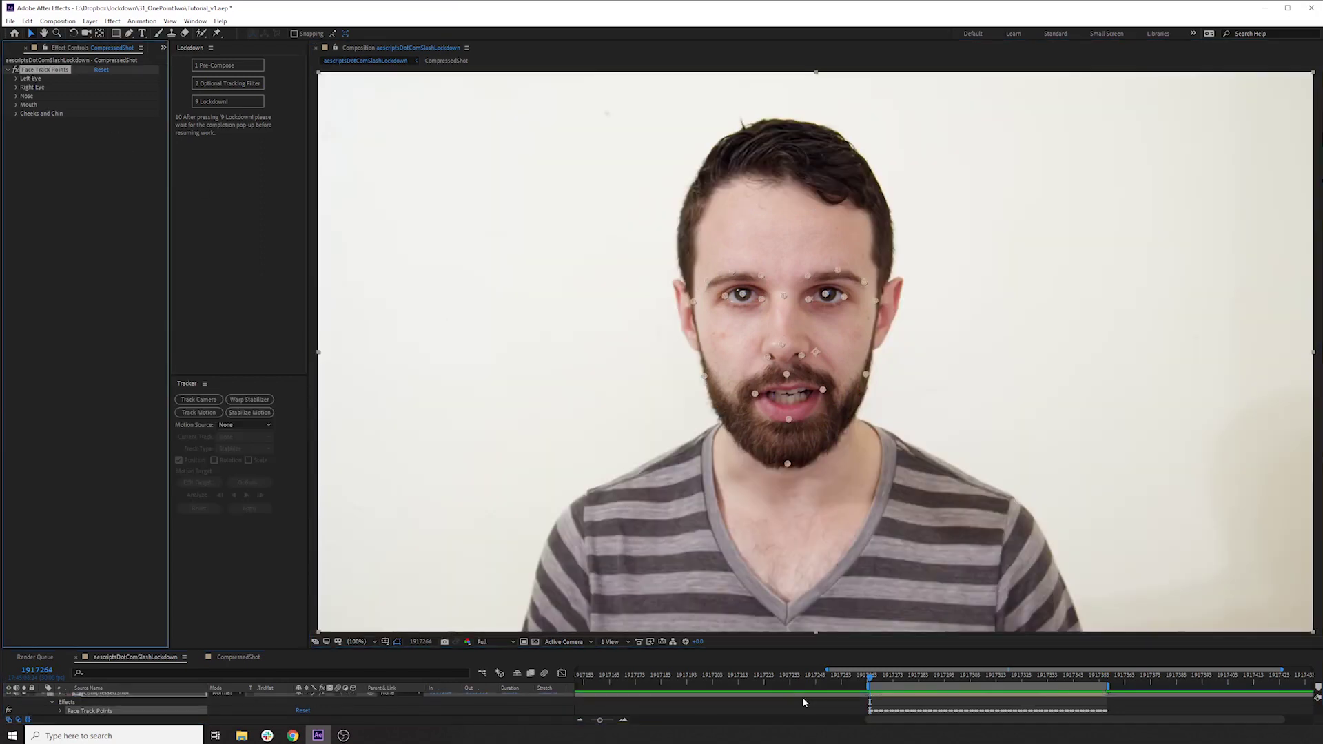
Step: Enlarge the timeline area and apply the Lockdown effect to the CompressedShot layer
{"action": "left_click_drag", "start_coordinate": [902, 669], "coordinate": [878, 697]}
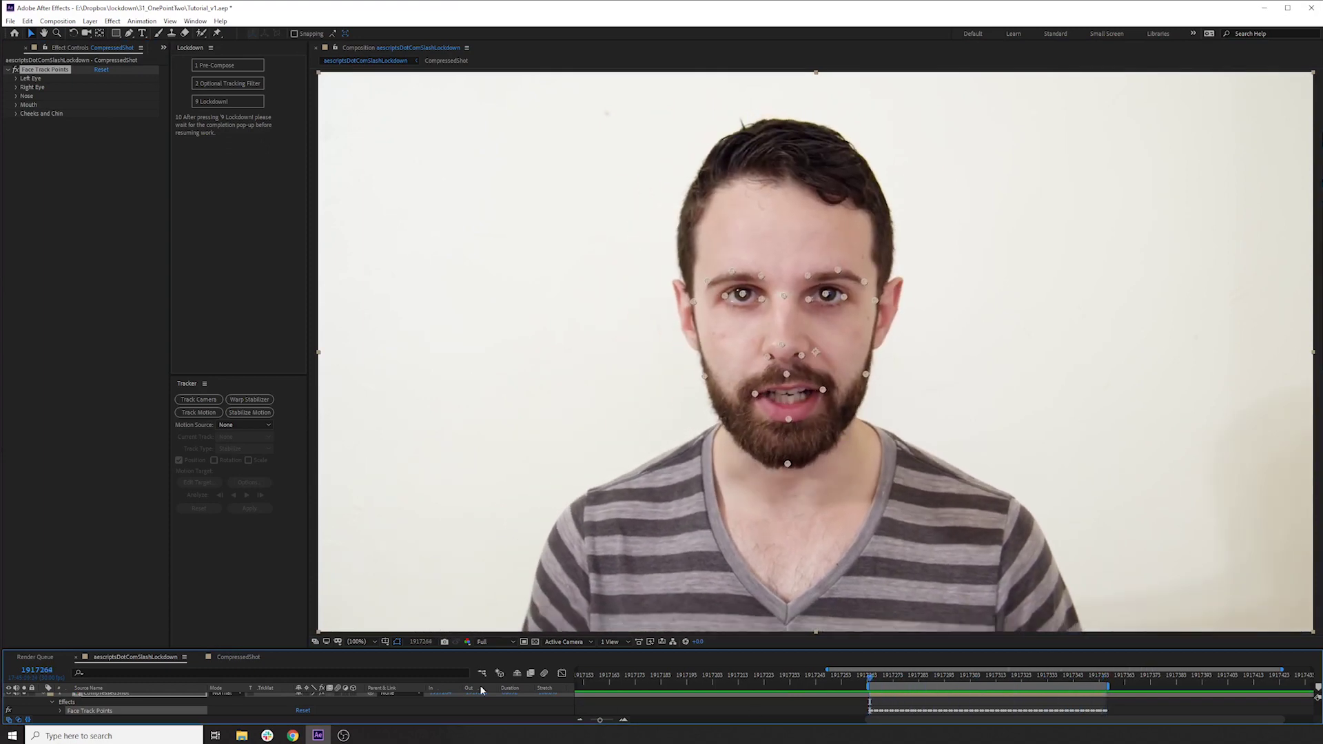
{"action": "left_click_drag", "start_coordinate": [445, 650], "coordinate": [451, 614]}
{"action": "left_click", "coordinate": [146, 662]}
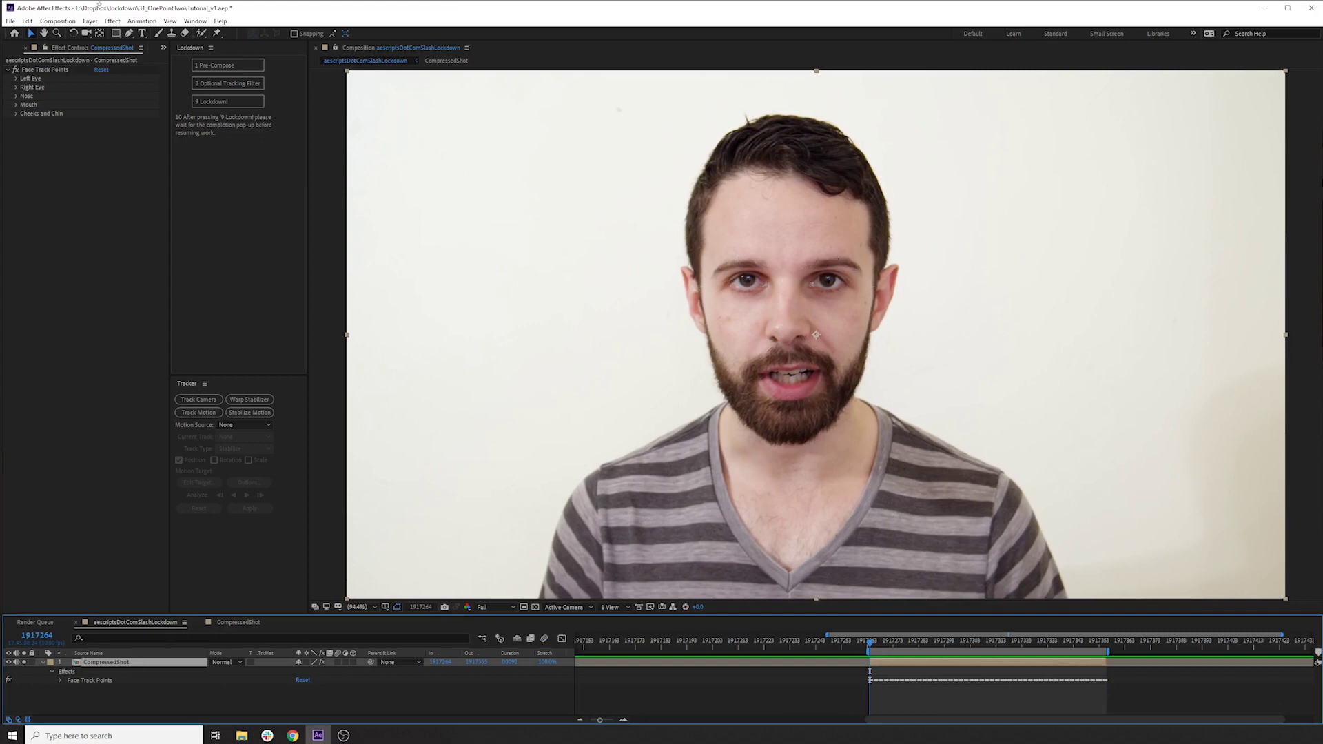
{"action": "left_click", "coordinate": [113, 21]}
{"action": "mouse_move", "coordinate": [231, 485]}
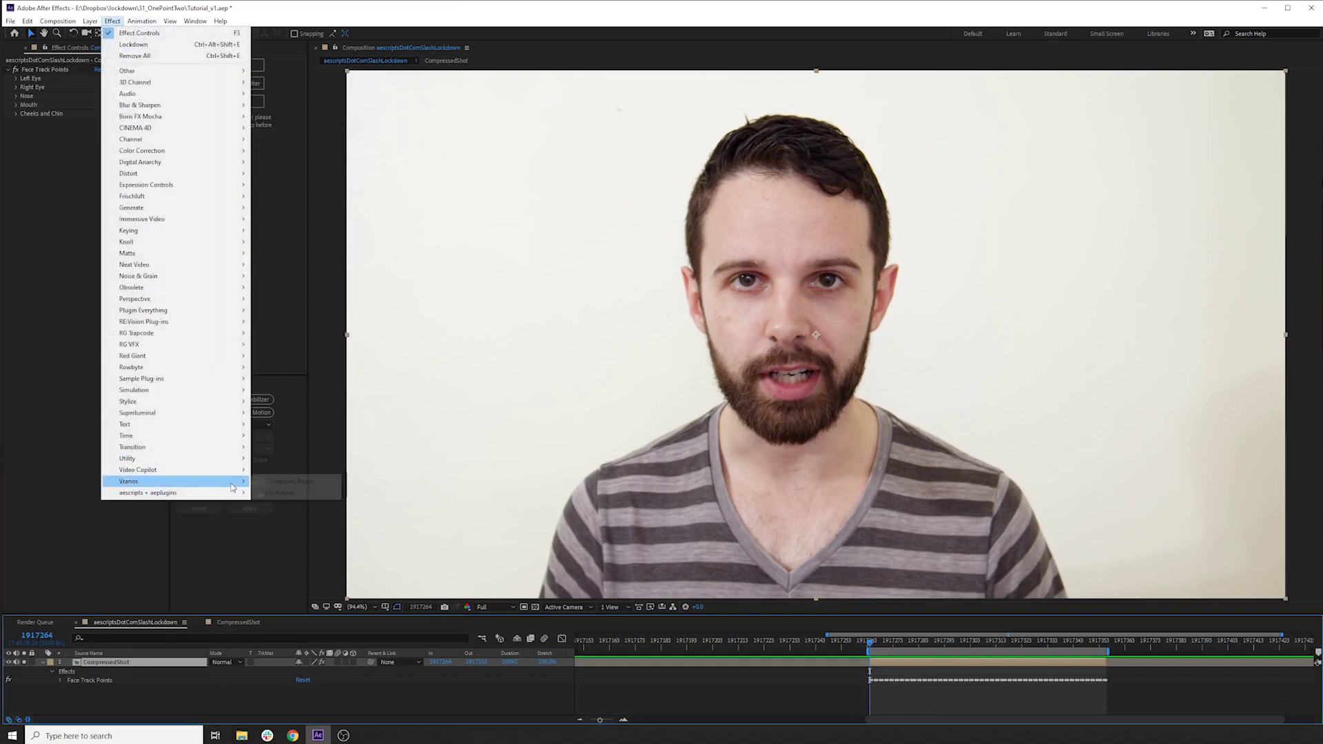
{"action": "left_click", "coordinate": [280, 493]}
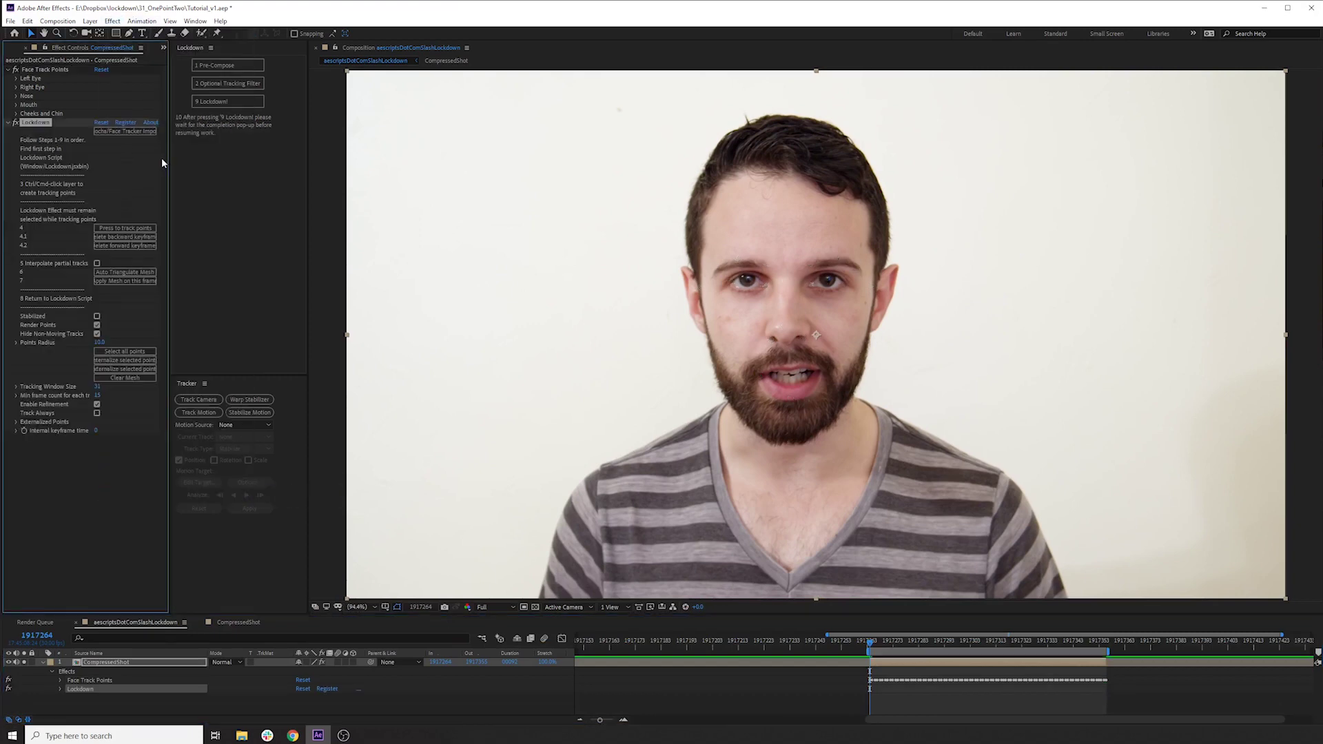
Step: Widen the effect settings area and import the face tracker data into the Lockdown effect
{"action": "left_click_drag", "start_coordinate": [169, 163], "coordinate": [207, 164]}
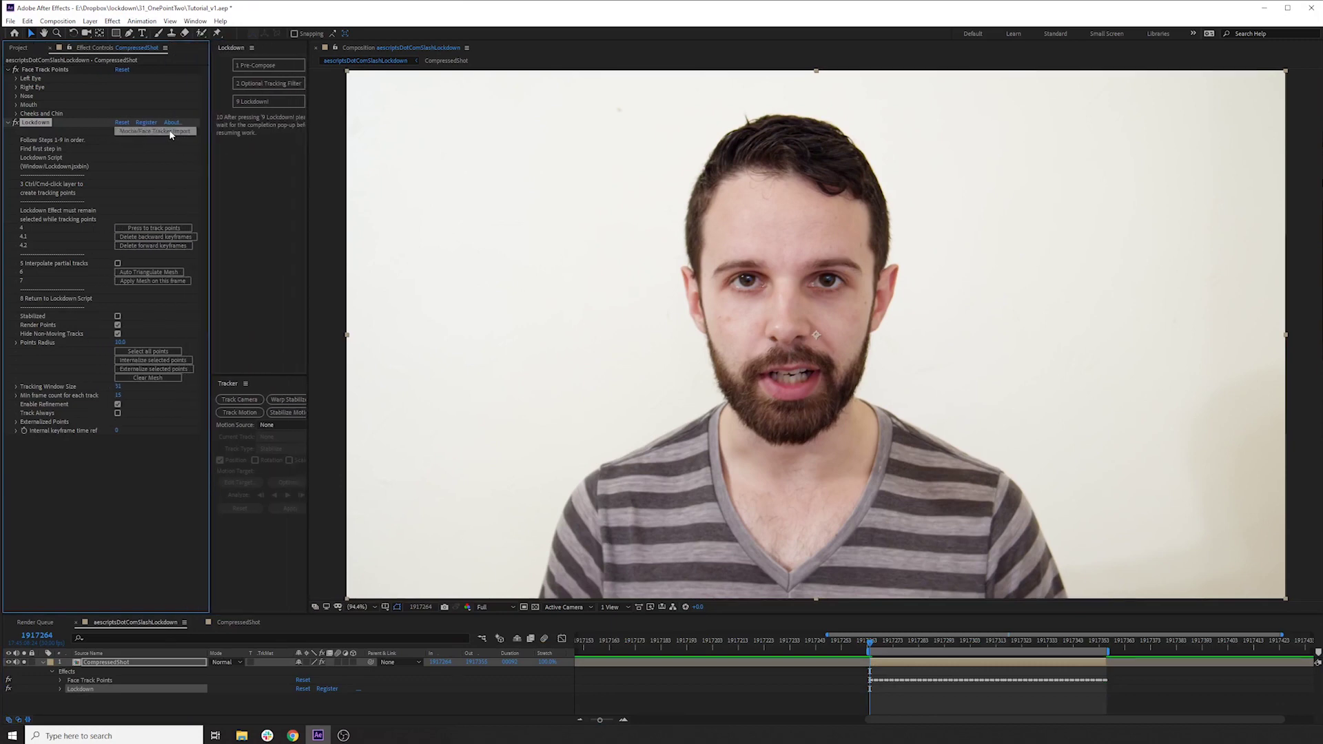
{"action": "left_click", "coordinate": [170, 132]}
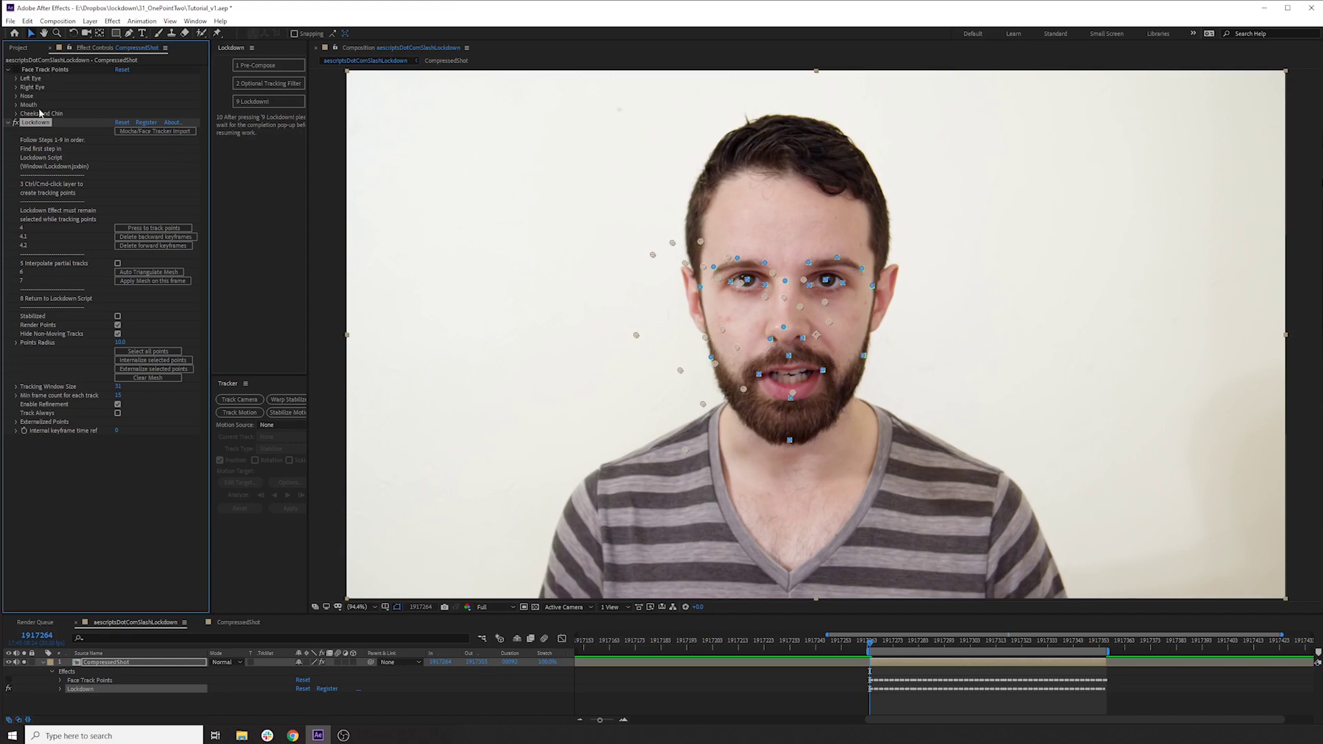
{"action": "left_click", "coordinate": [836, 700]}
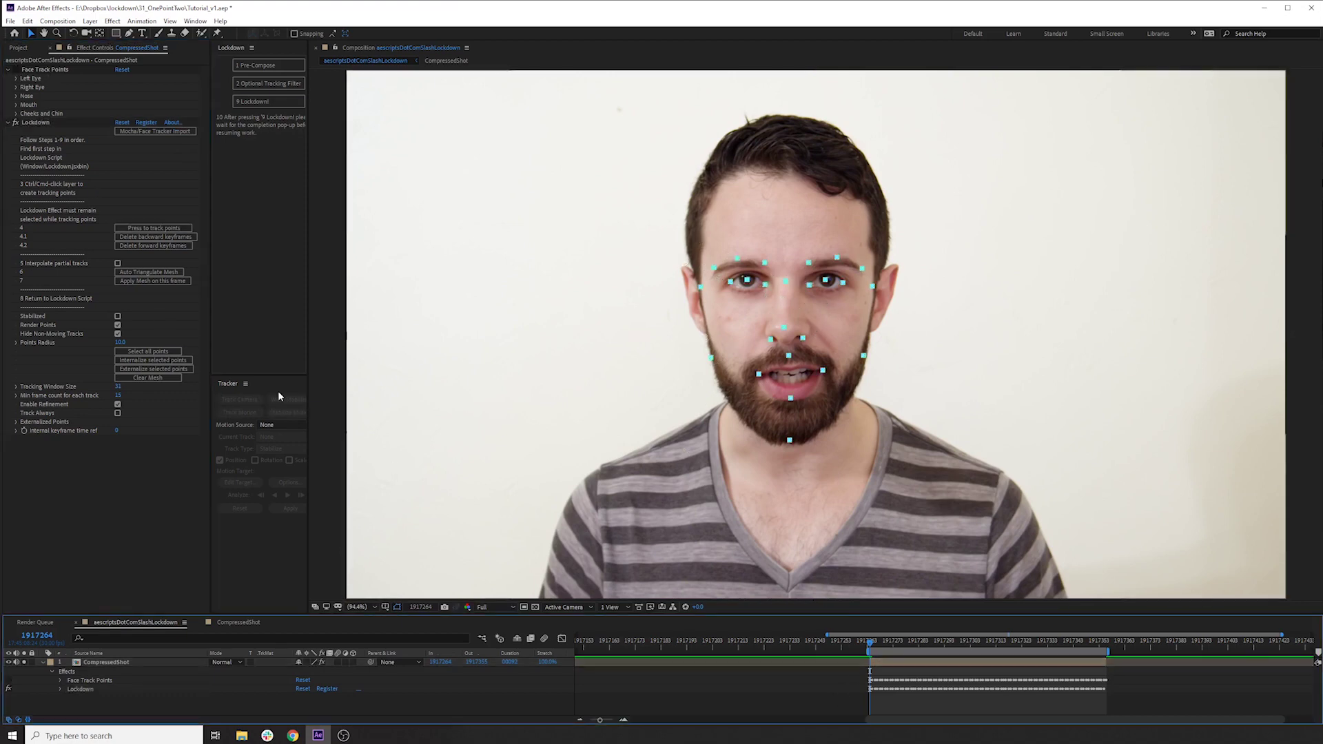
Step: Auto-triangulate a mesh from the imported Lockdown points and apply it on the current frame
{"action": "left_click", "coordinate": [46, 124]}
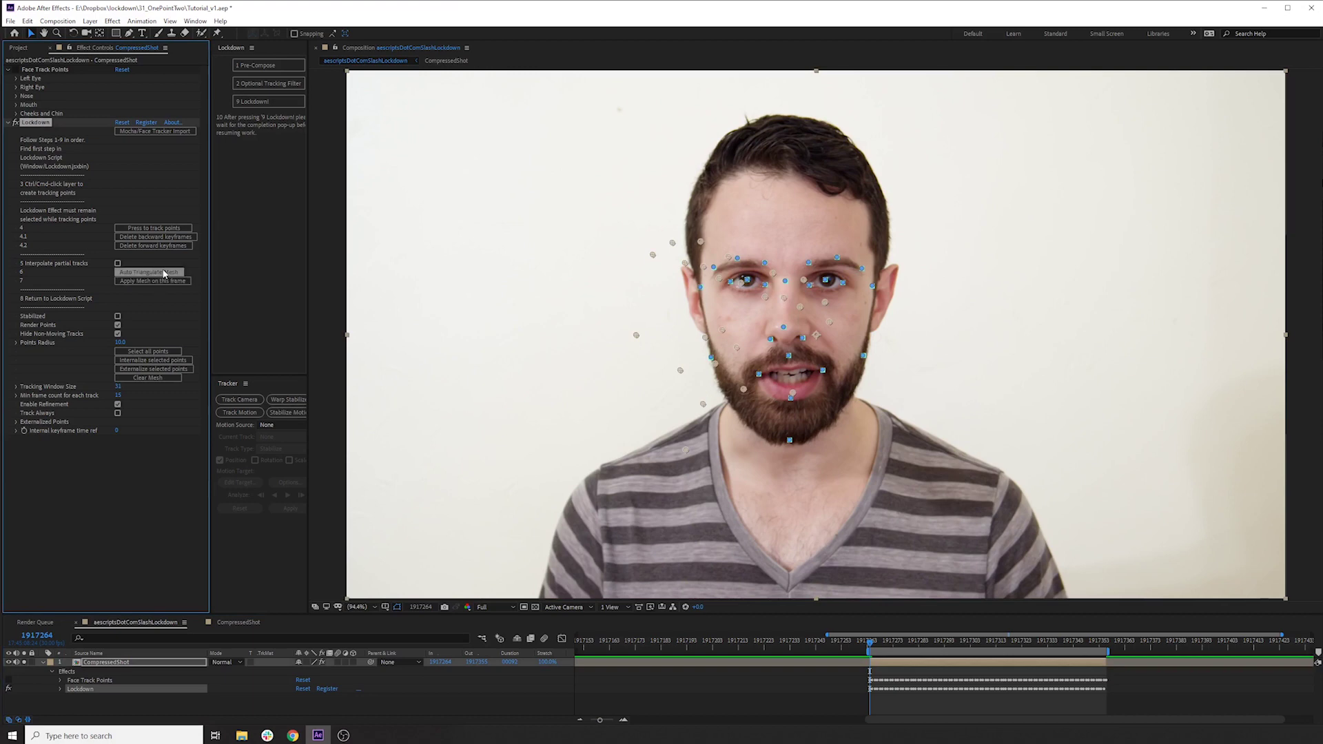
{"action": "left_click", "coordinate": [164, 273]}
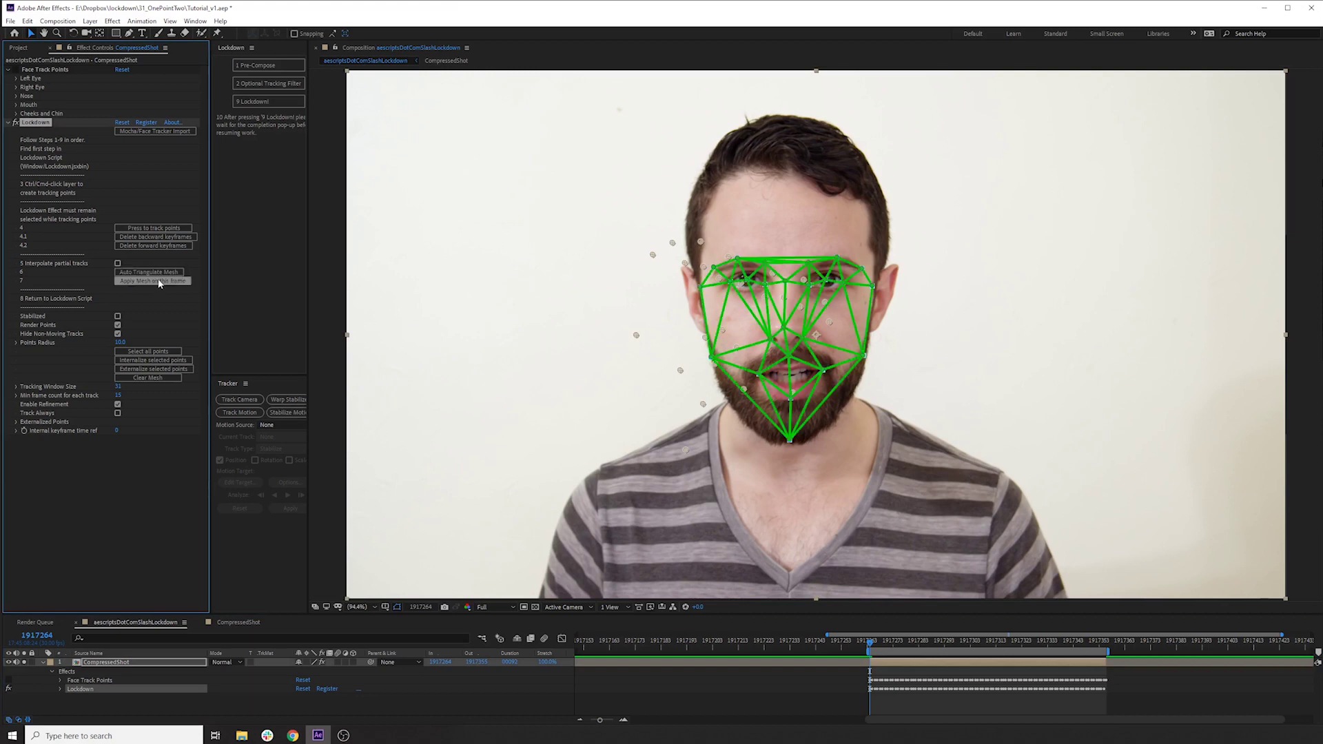
{"action": "left_click", "coordinate": [159, 279]}
Step: Play back the stabilized face mesh to check how steady it is, and stop the preview
{"action": "left_click", "coordinate": [109, 506]}
{"action": "key", "text": "space"}
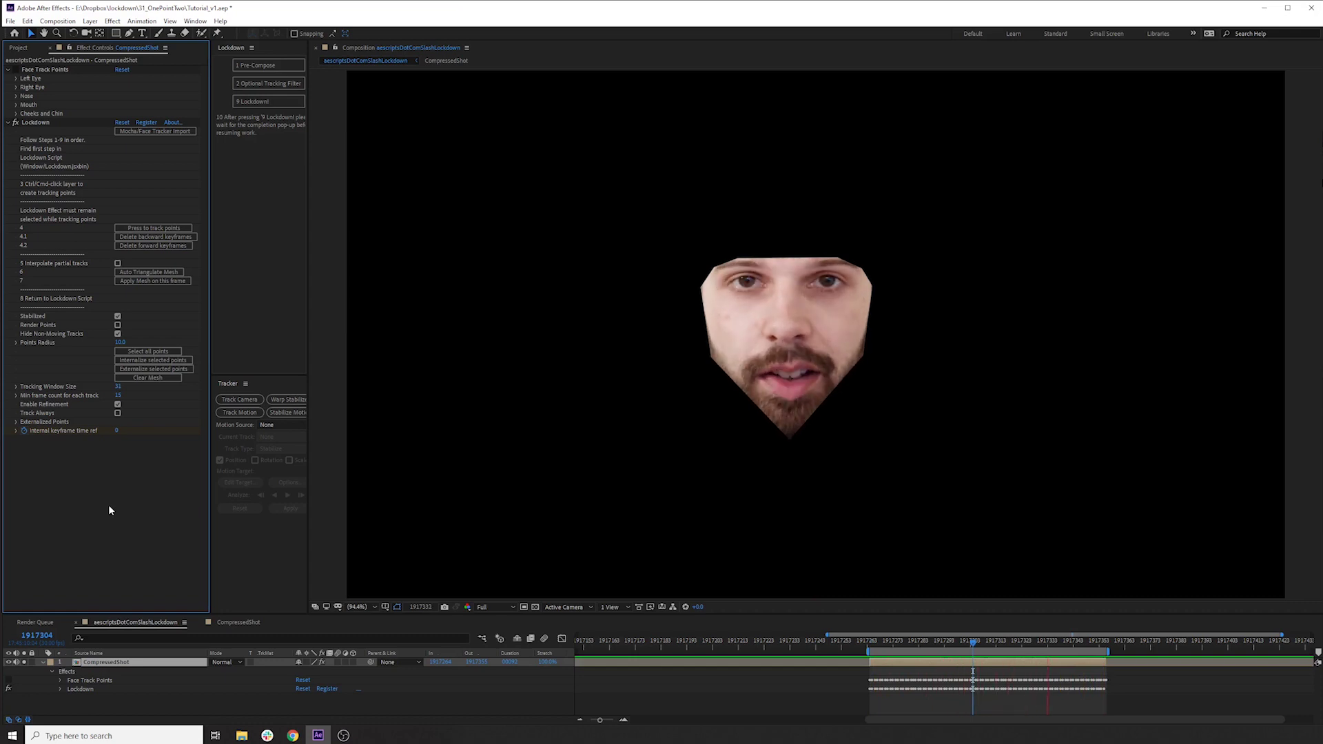
{"action": "key", "text": "space"}
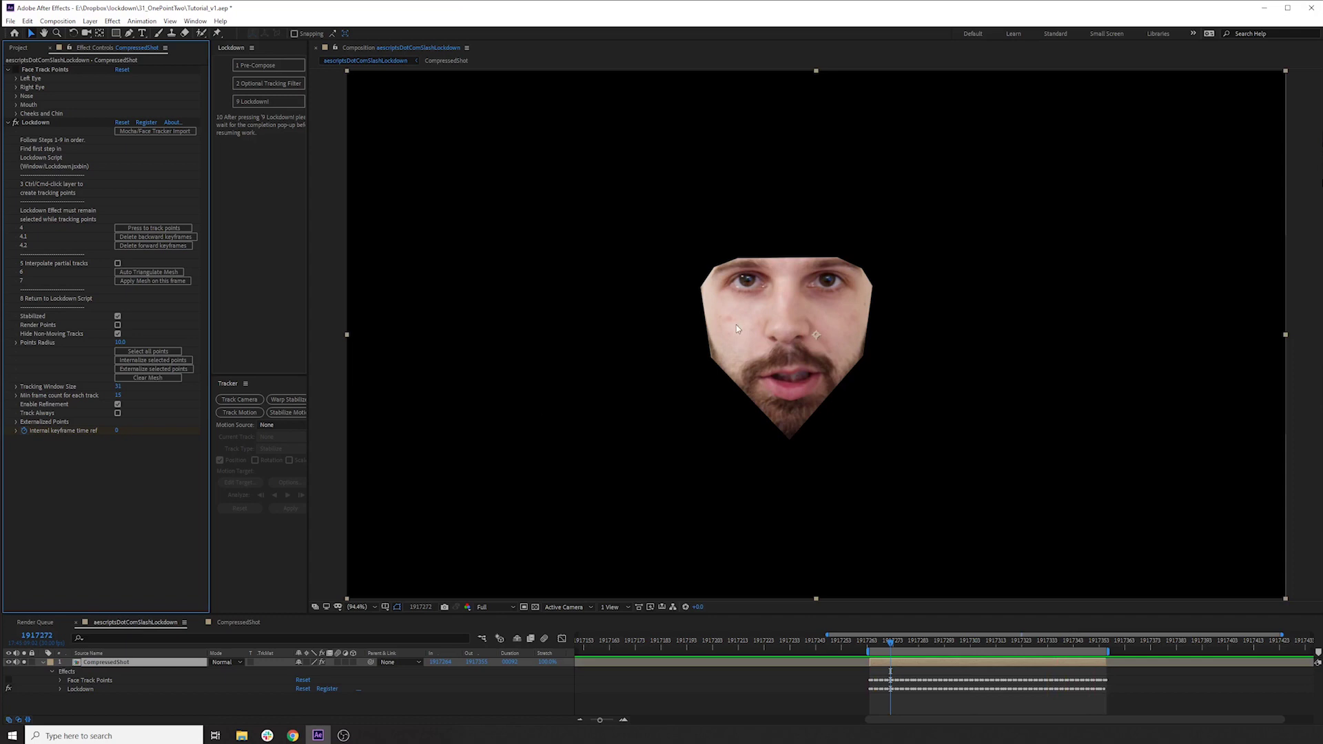
Step: Run the final Lockdown! stage of the Lockdown script on the CompressedShot layer and accept its completion message
{"action": "left_click", "coordinate": [33, 122]}
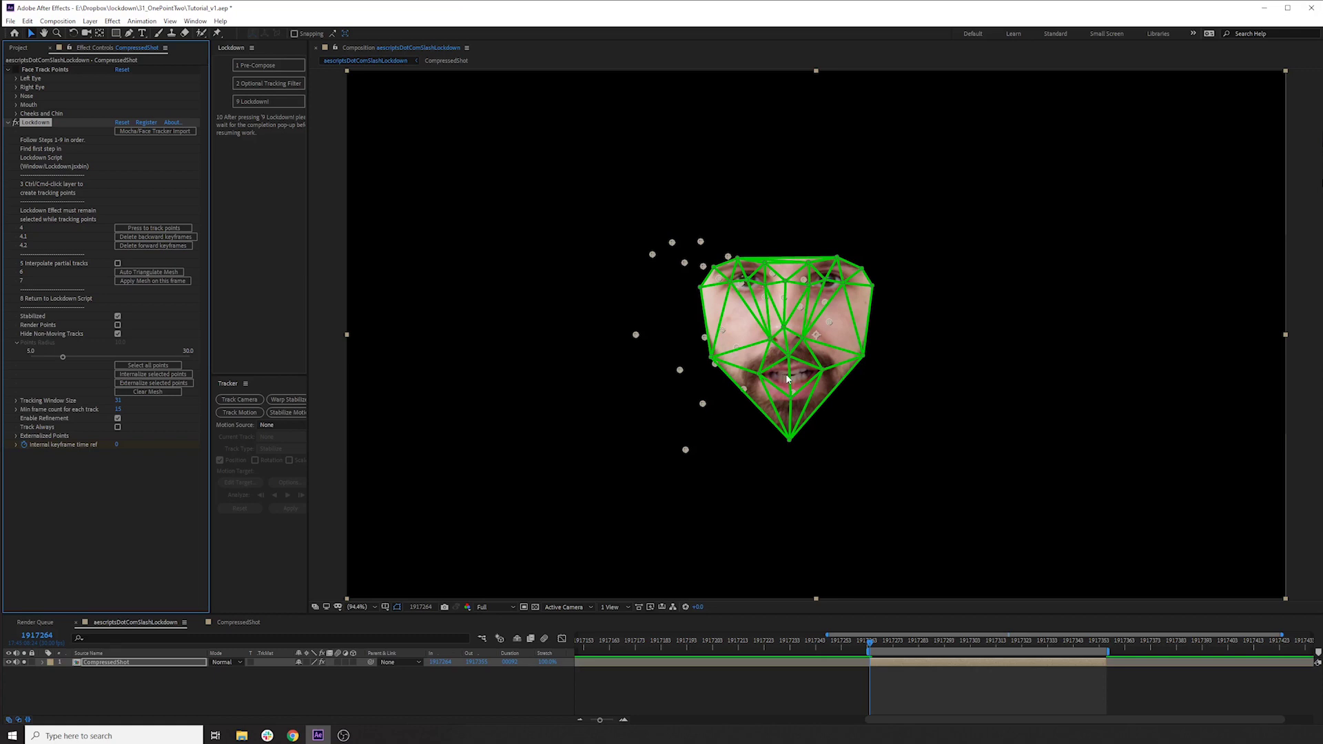
{"action": "left_click", "coordinate": [244, 101]}
{"action": "key", "text": "Return"}
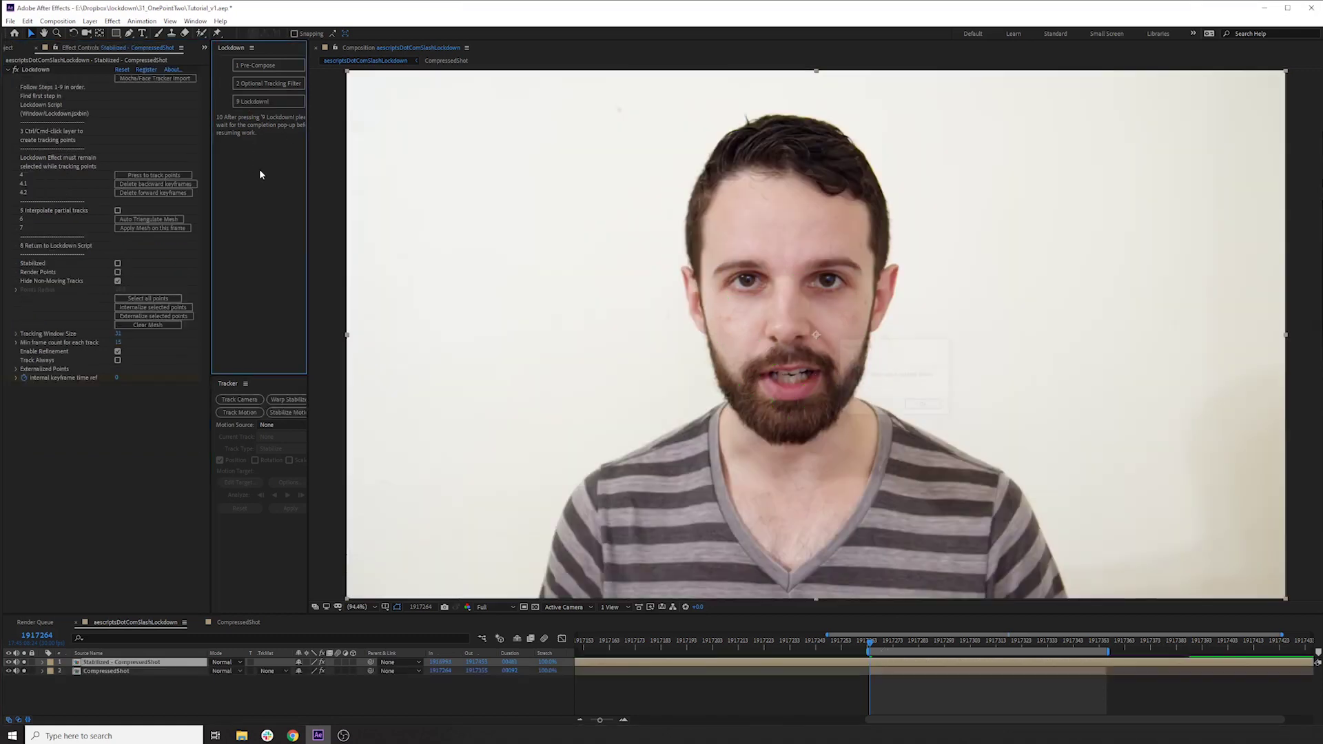
Step: Open the Stabilized - CompressedShot composition, place the watercolor pineapple pattern over the face and scale it to 67%
{"action": "double_click", "coordinate": [101, 662]}
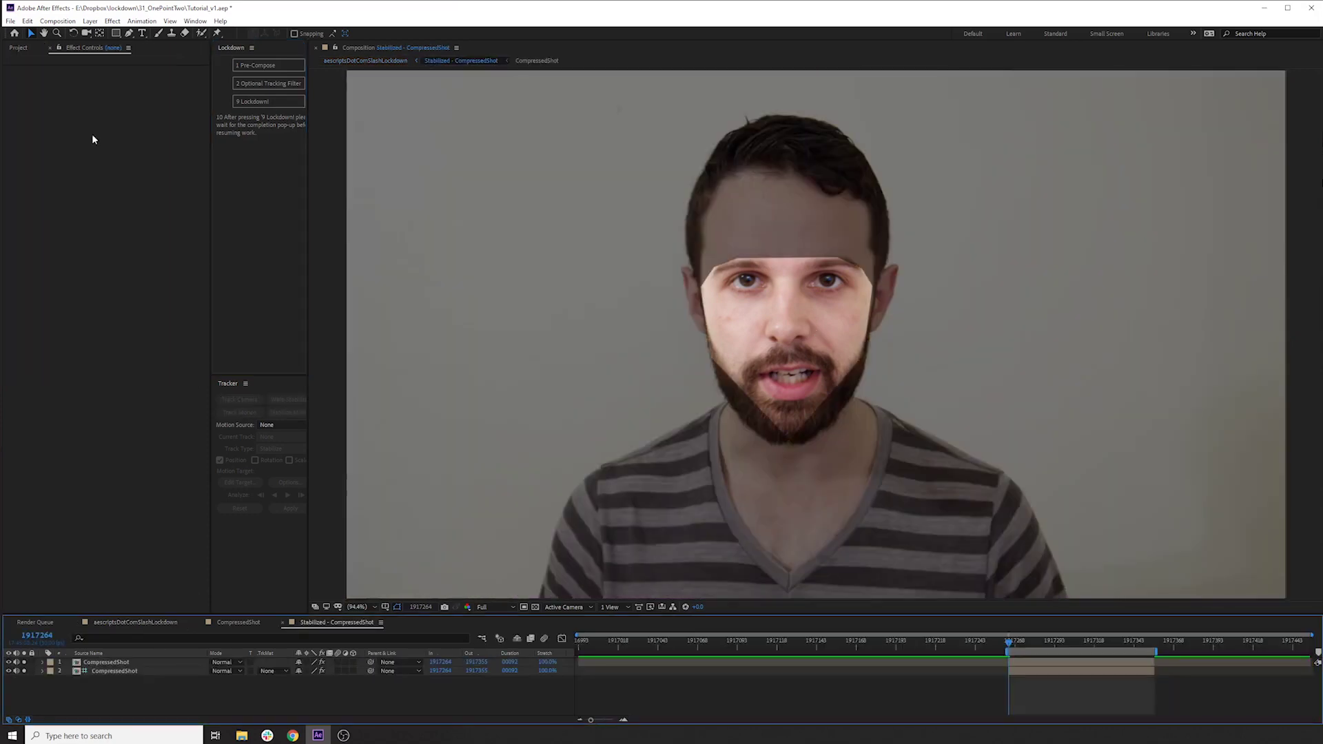
{"action": "left_click", "coordinate": [18, 48]}
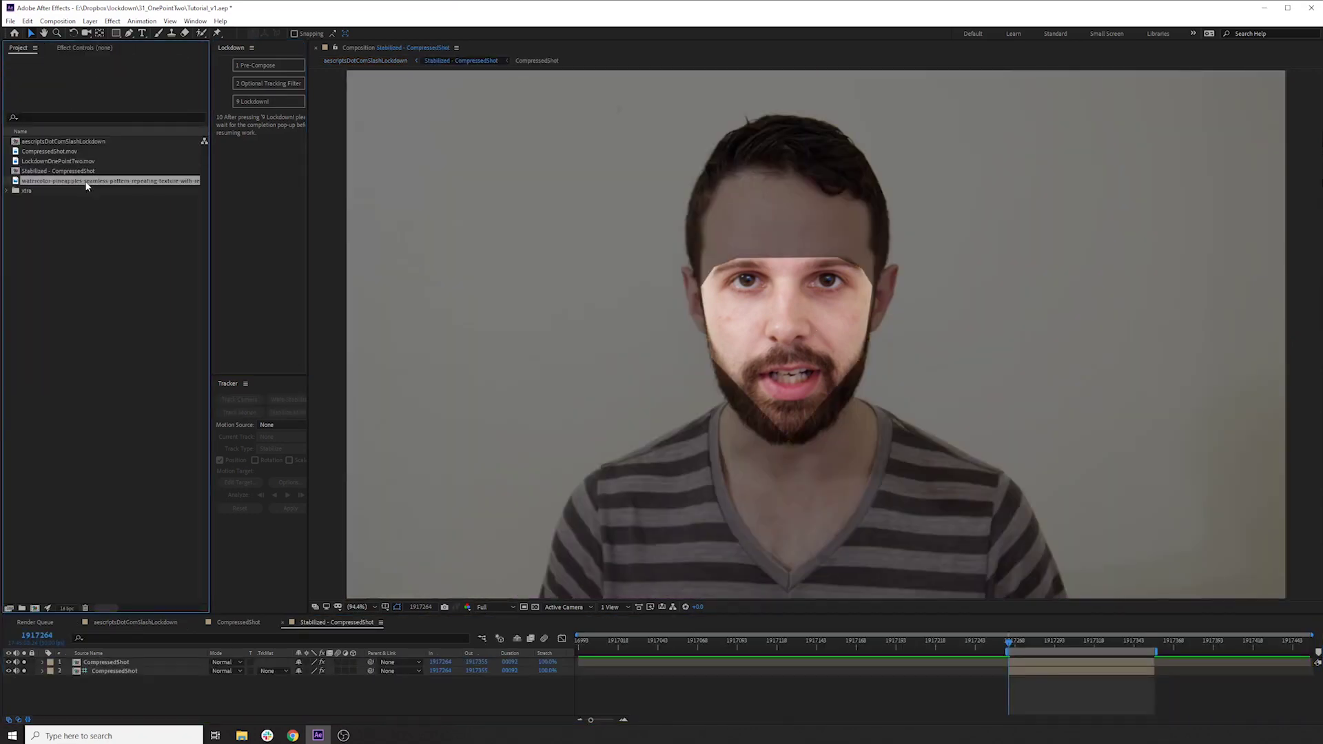
{"action": "left_click_drag", "start_coordinate": [88, 181], "coordinate": [793, 333]}
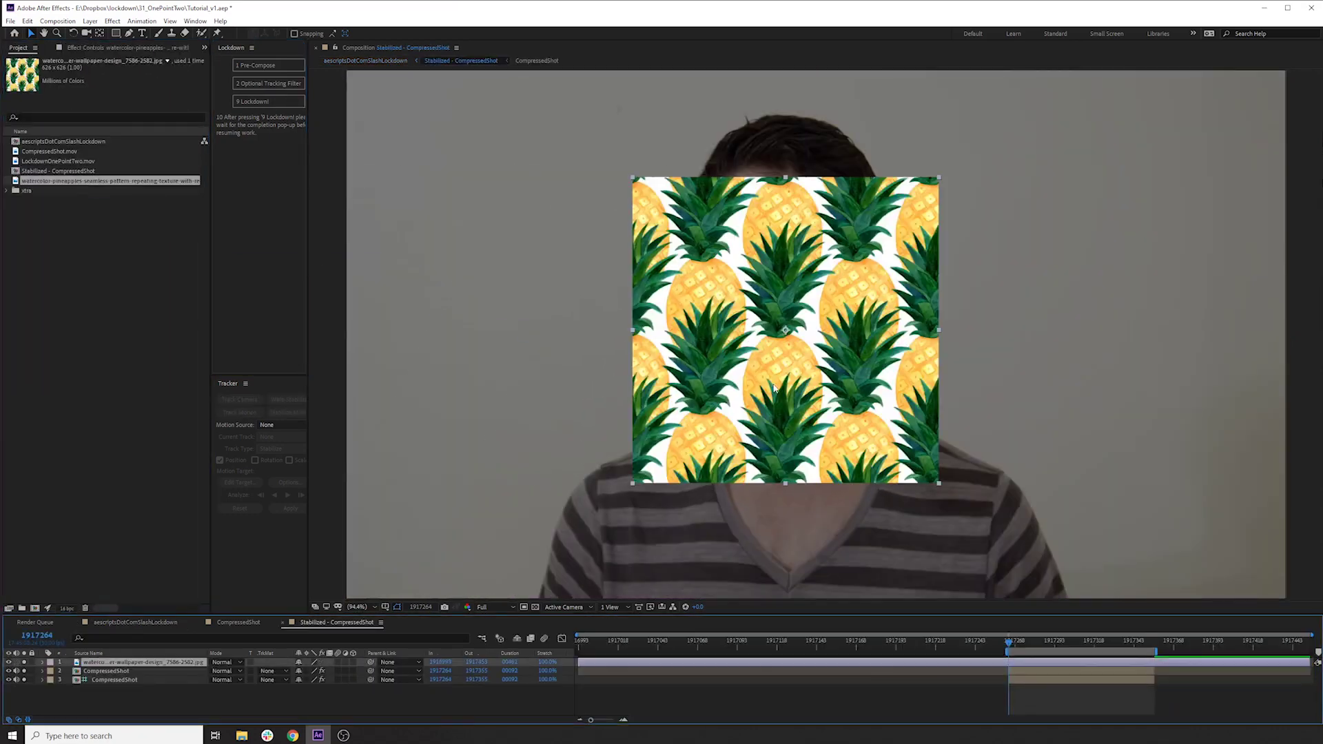
{"action": "key", "text": "s"}
{"action": "left_click_drag", "start_coordinate": [315, 673], "coordinate": [293, 672]}
{"action": "left_click", "coordinate": [379, 704]}
Step: Return to the aescriptsDotComSlashLockdown composition and set the Stabilized - CompressedShot layer's blending mode to Multiply
{"action": "key", "text": "Tab"}
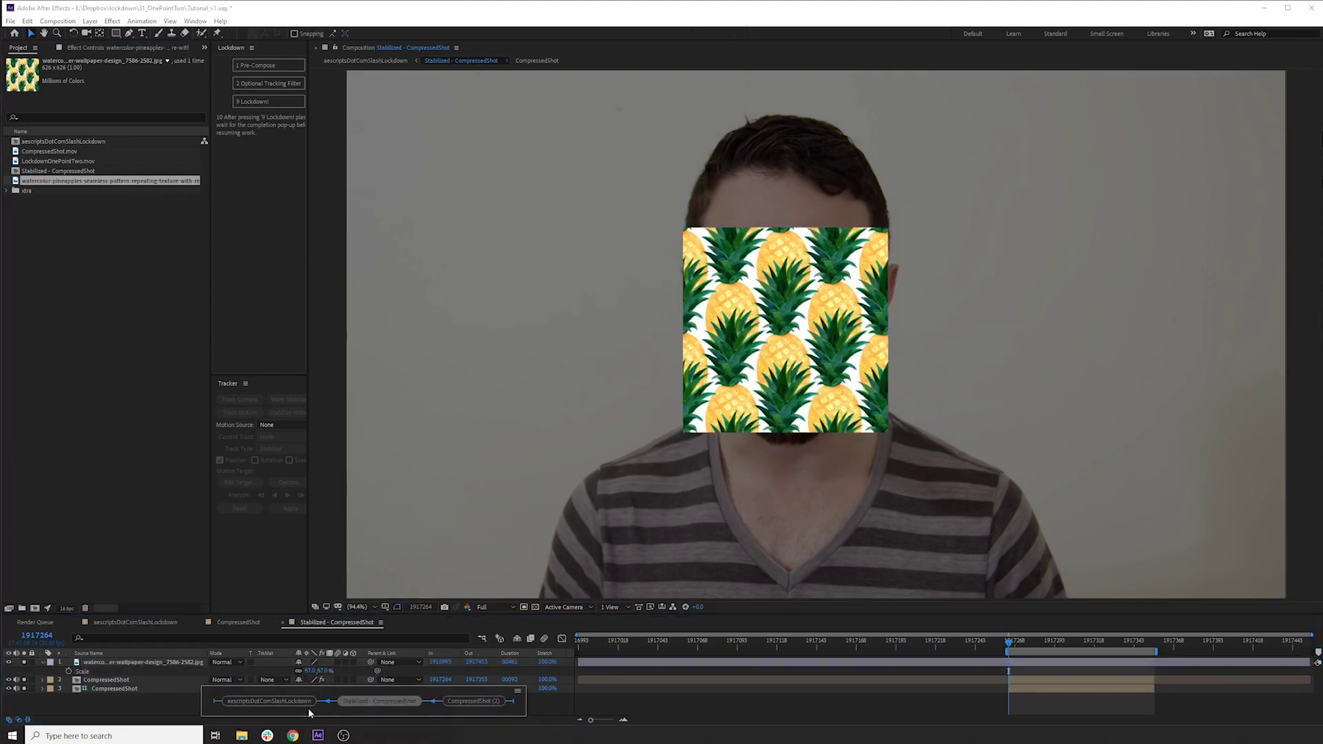
{"action": "left_click", "coordinate": [302, 703]}
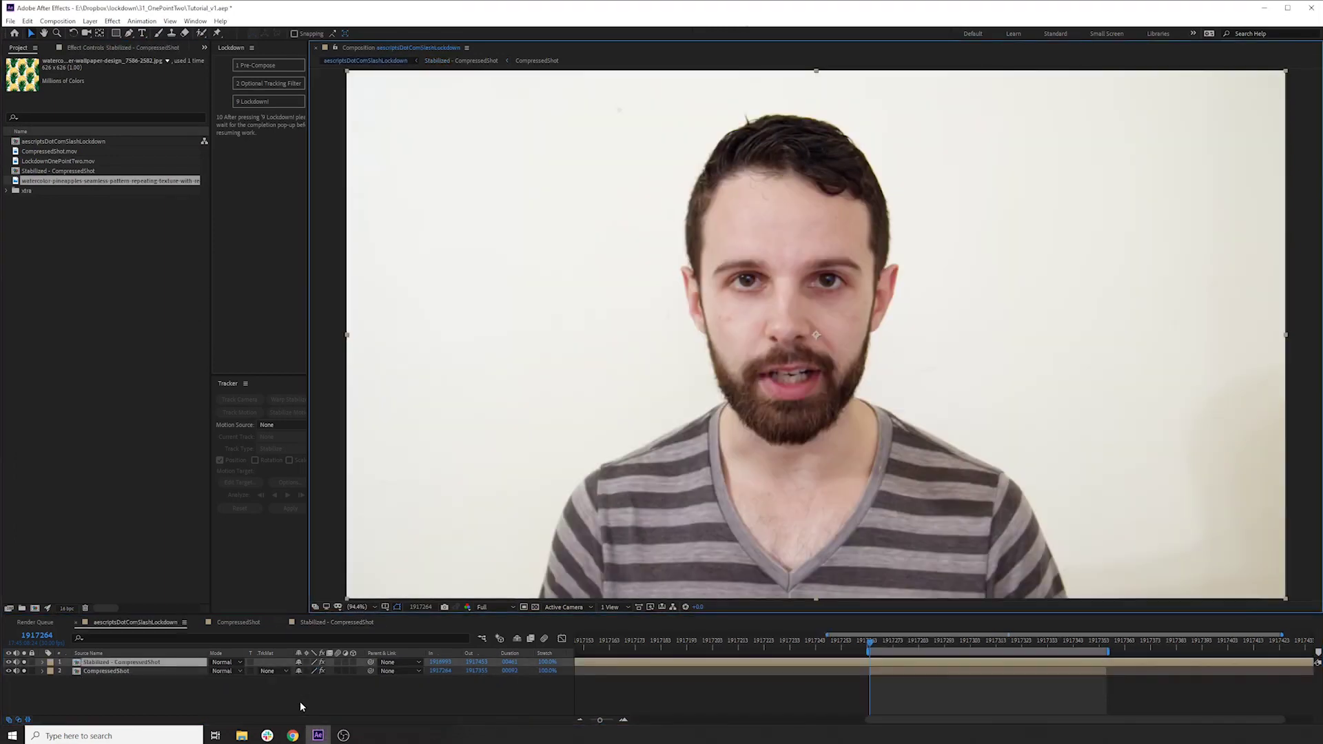
{"action": "left_click", "coordinate": [237, 661]}
{"action": "left_click", "coordinate": [257, 255]}
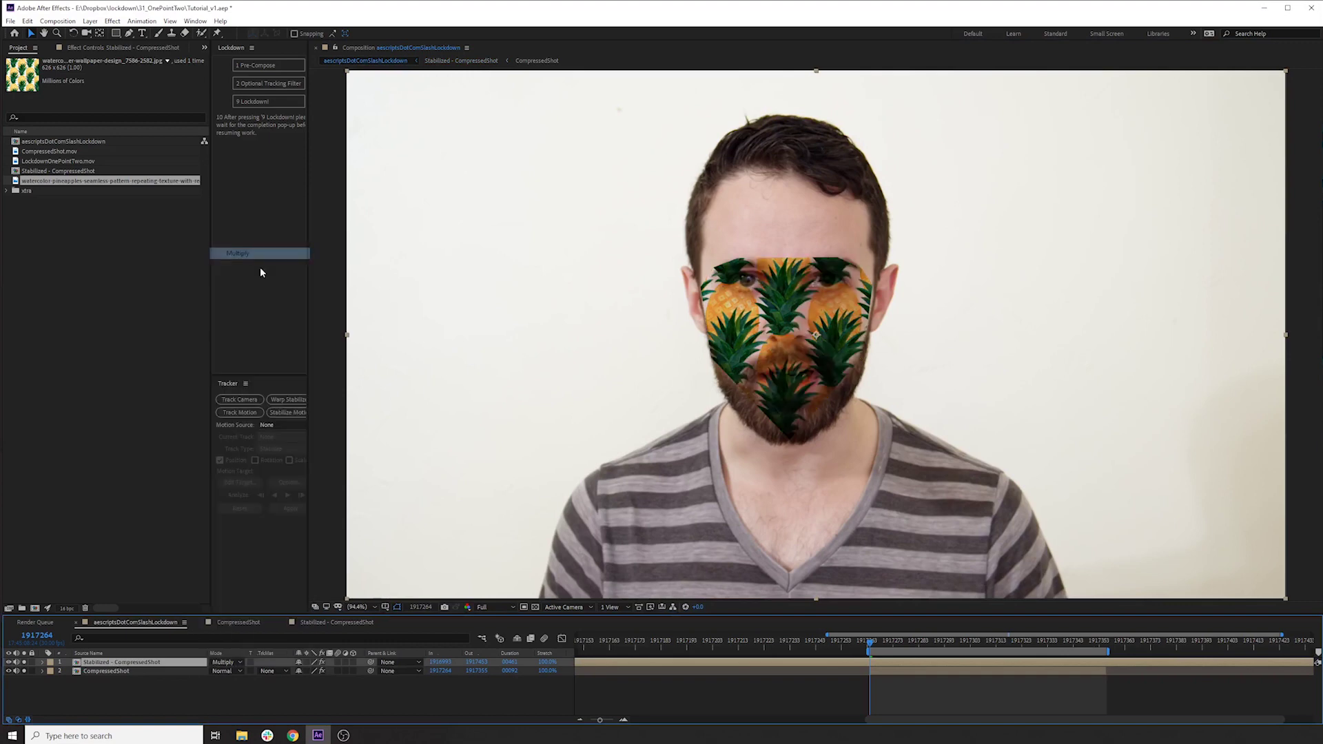
Step: Play and scrub through the shot to check how the pineapple pattern follows the face
{"action": "key", "text": "space"}
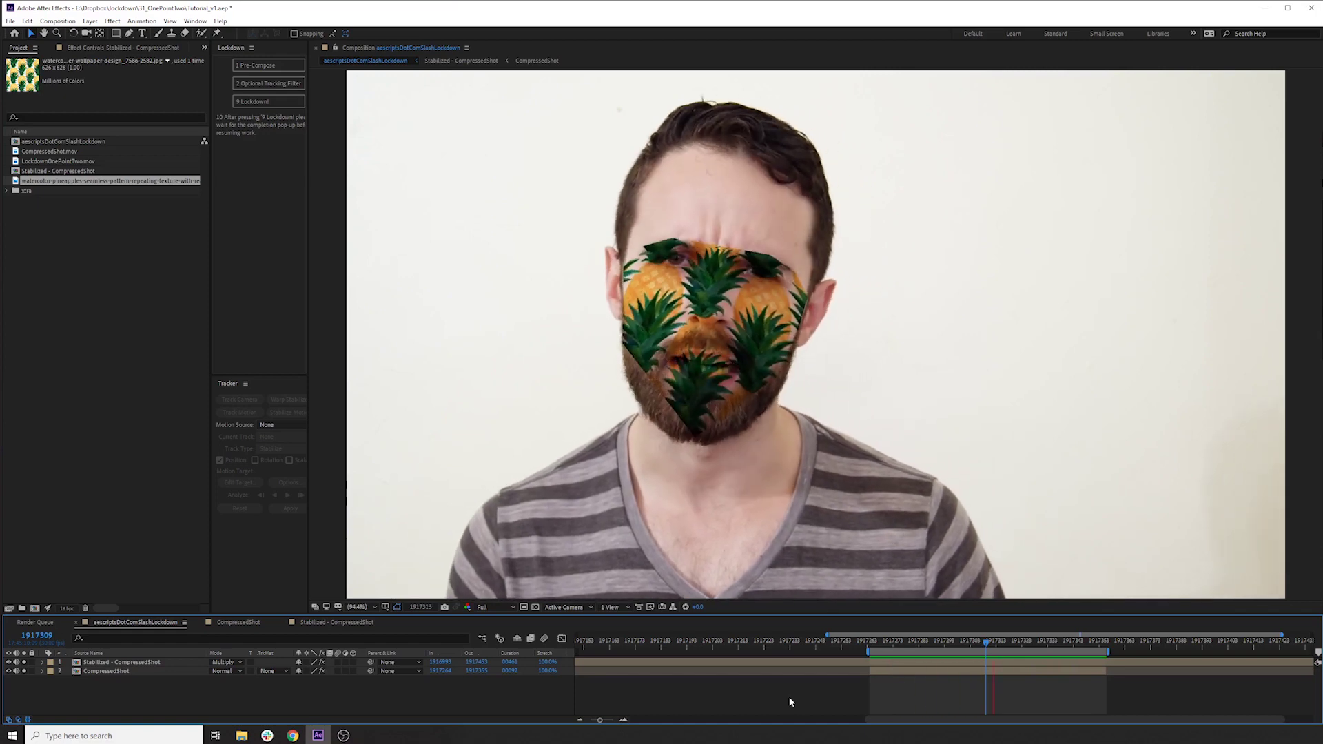
{"action": "left_click", "coordinate": [870, 642]}
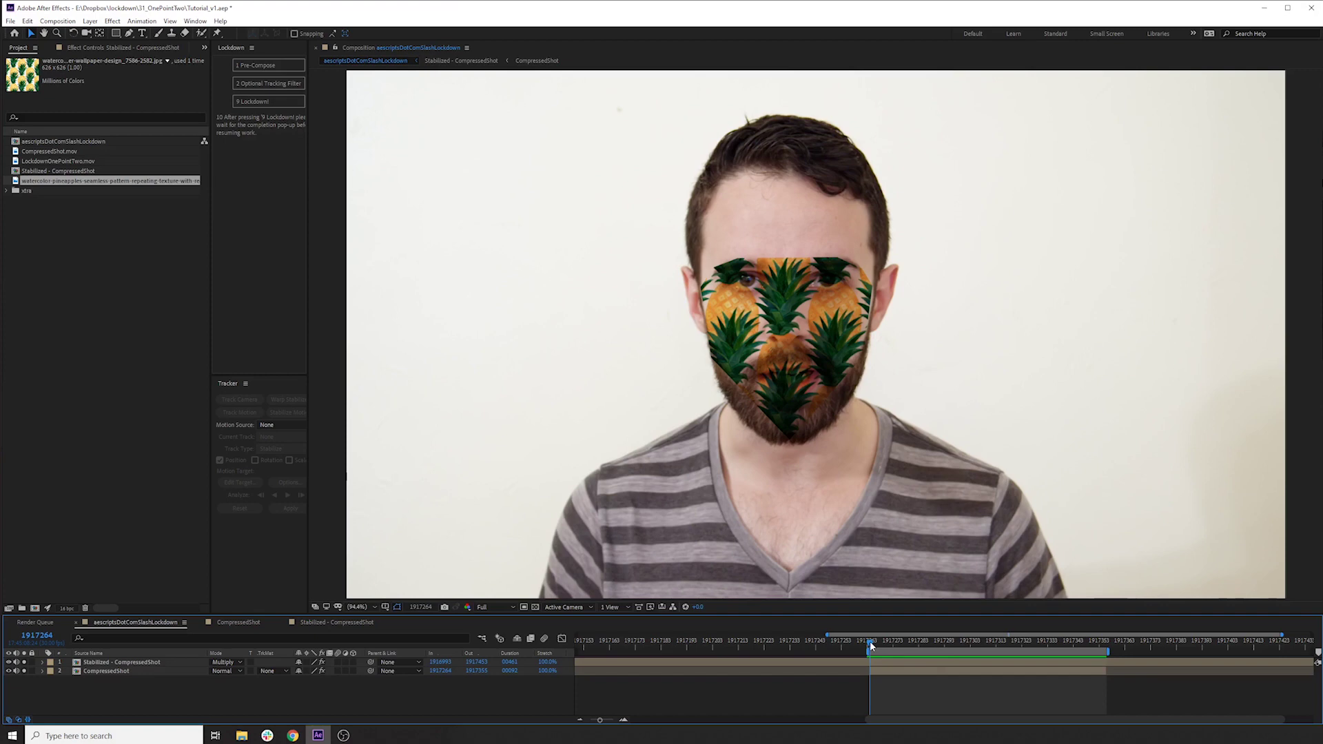
{"action": "left_click_drag", "start_coordinate": [883, 643], "coordinate": [1004, 655]}
Step: Copy the upper CompressedShot layer from the Stabilized - CompressedShot composition into aescriptsDotComSlashLockdown, placing it above the existing layers
{"action": "double_click", "coordinate": [1005, 658]}
{"action": "left_click", "coordinate": [124, 680]}
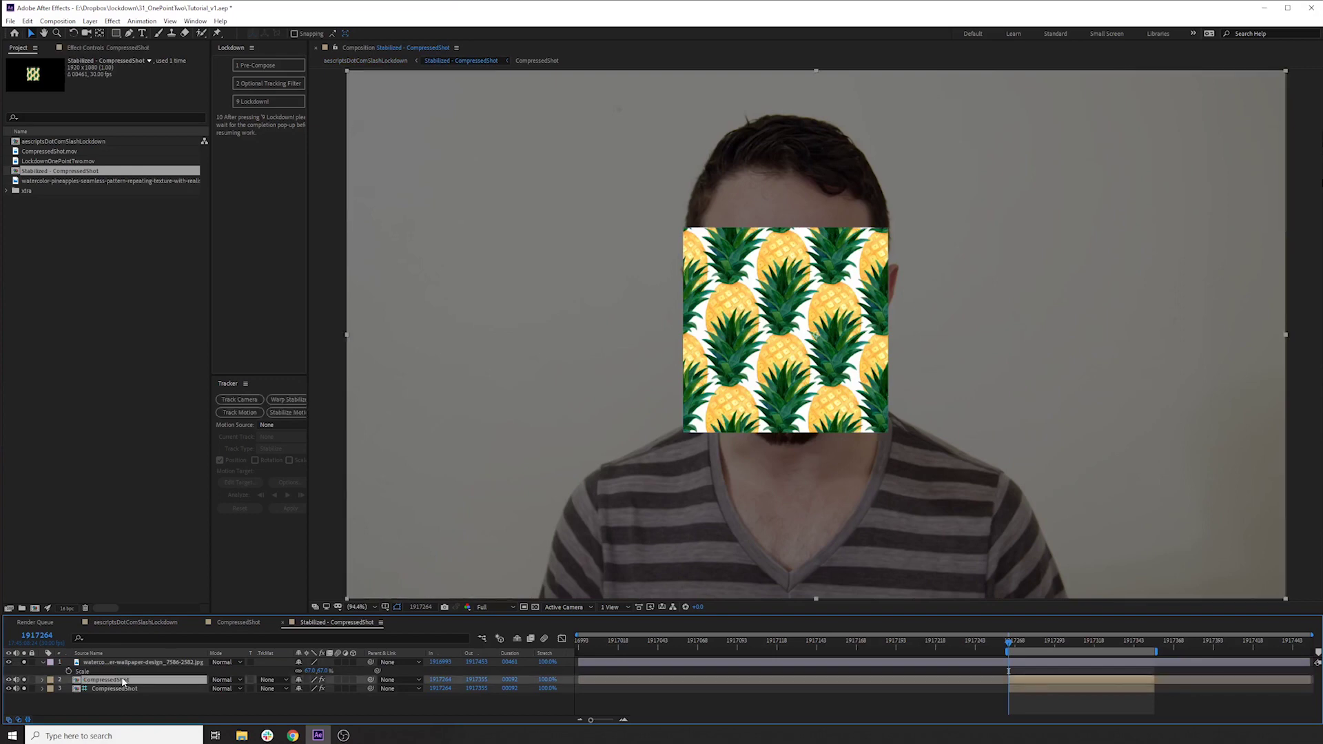
{"action": "key", "text": "Tab"}
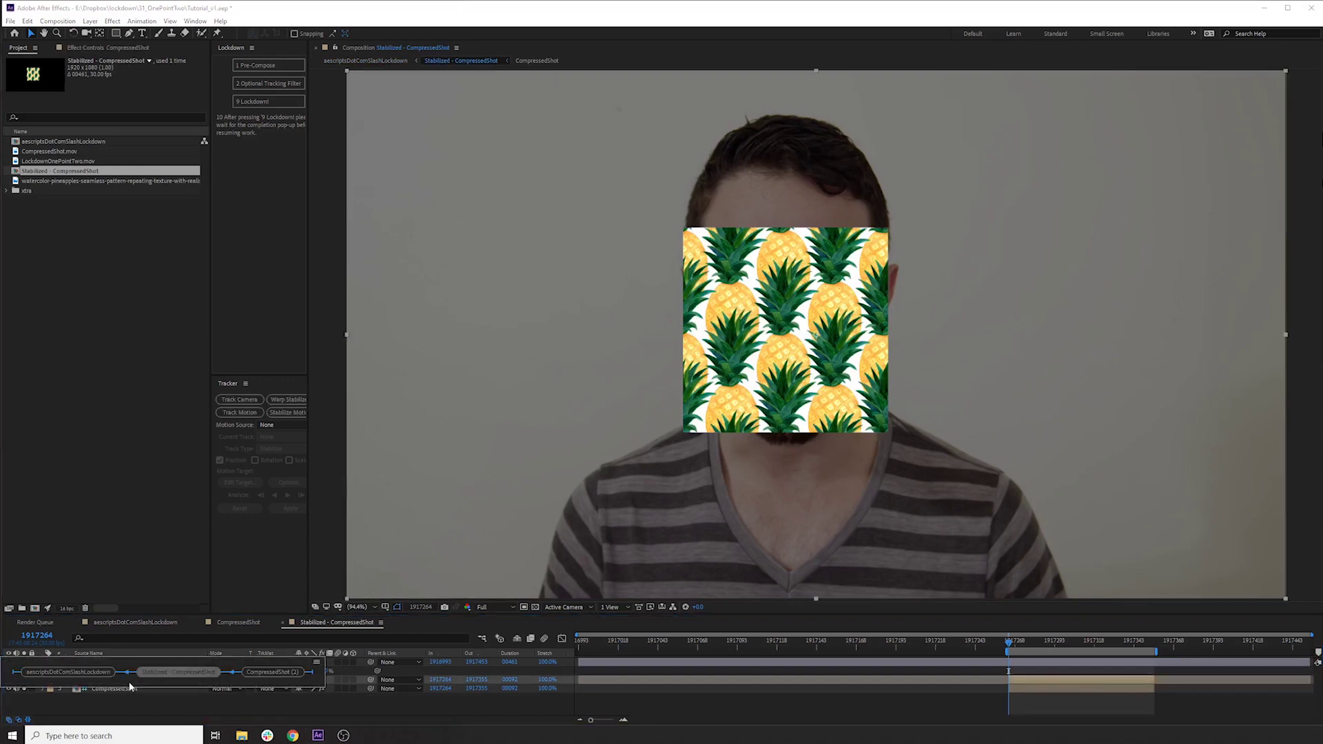
{"action": "left_click", "coordinate": [107, 673]}
{"action": "left_click", "coordinate": [121, 671]}
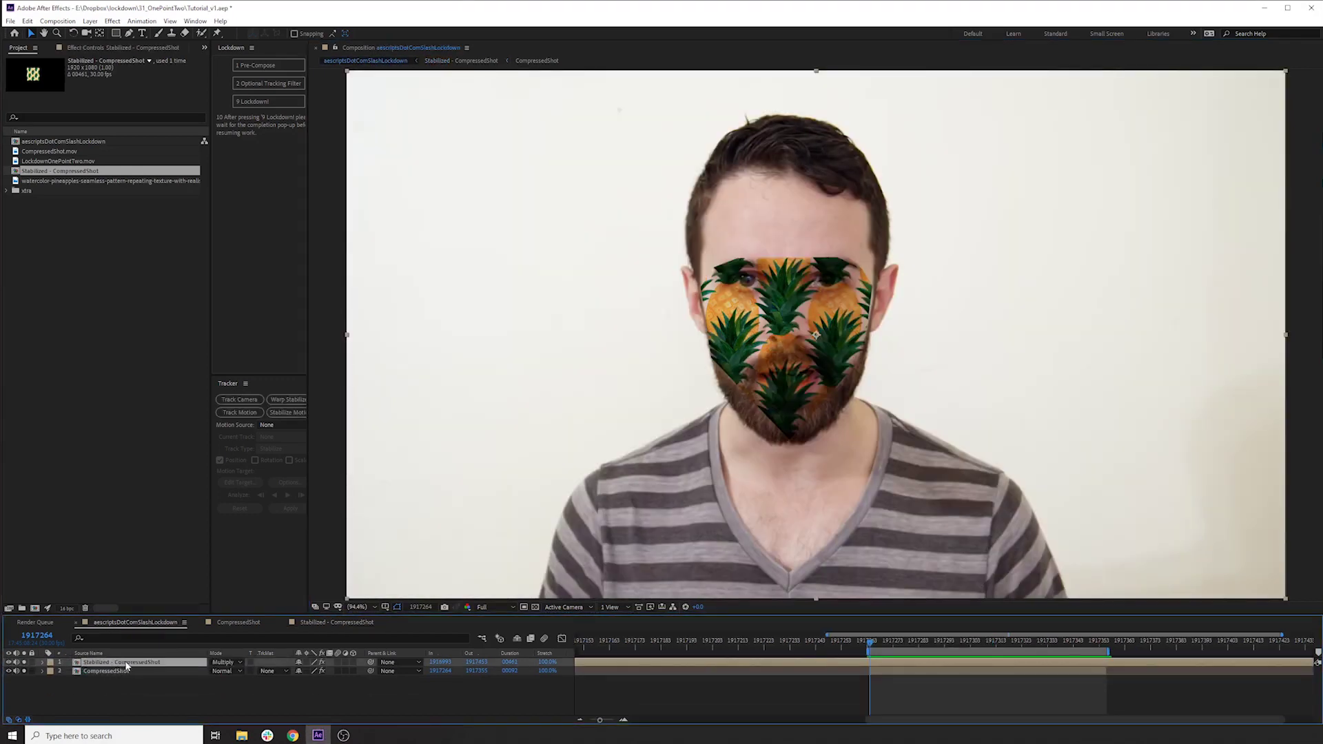
{"action": "key", "text": "ctrl+d"}
{"action": "key", "text": "ctrl+shift+bracketright"}
Step: Delete the Stabilized - CompressedShot layer and the old CompressedShot layer beneath the pasted copy
{"action": "left_click", "coordinate": [120, 670]}
{"action": "left_click", "coordinate": [121, 678], "text": "shift"}
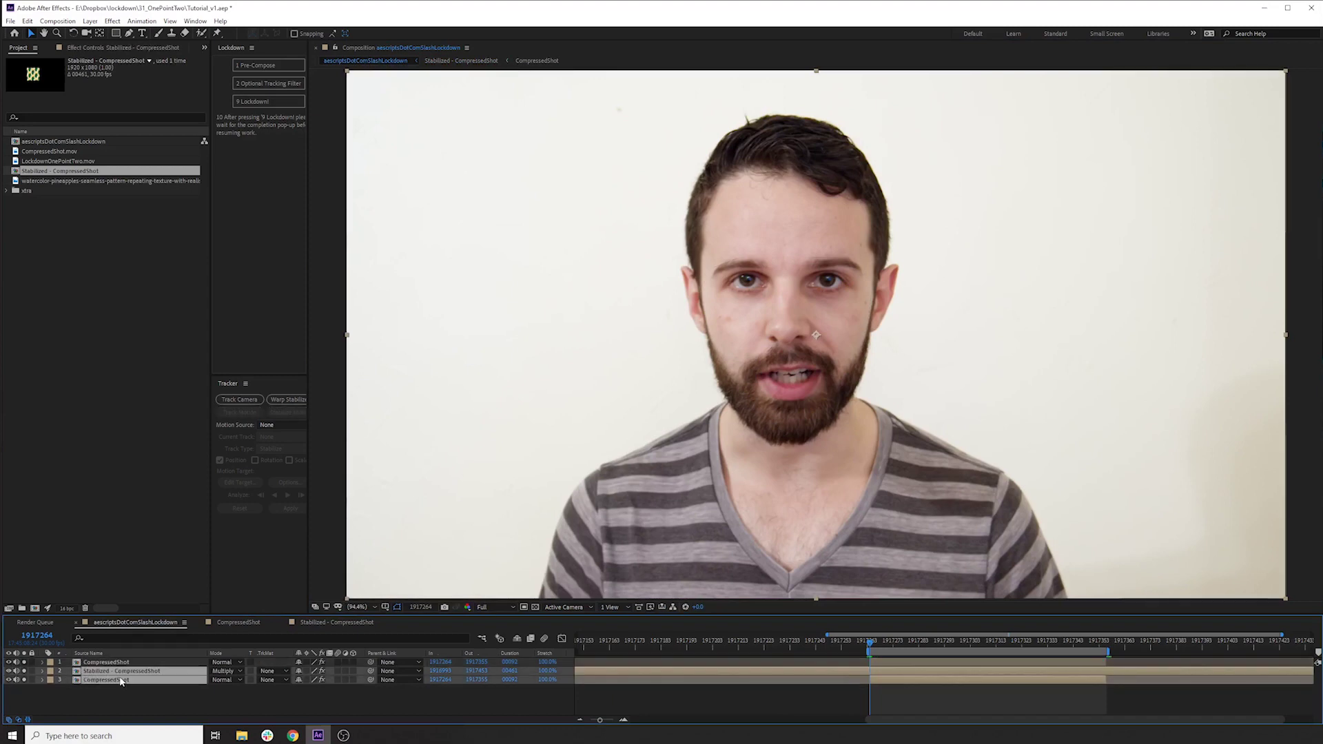
{"action": "key", "text": "Delete"}
Step: Clear the Lockdown effect's existing mesh on the pasted CompressedShot layer
{"action": "left_click", "coordinate": [126, 665]}
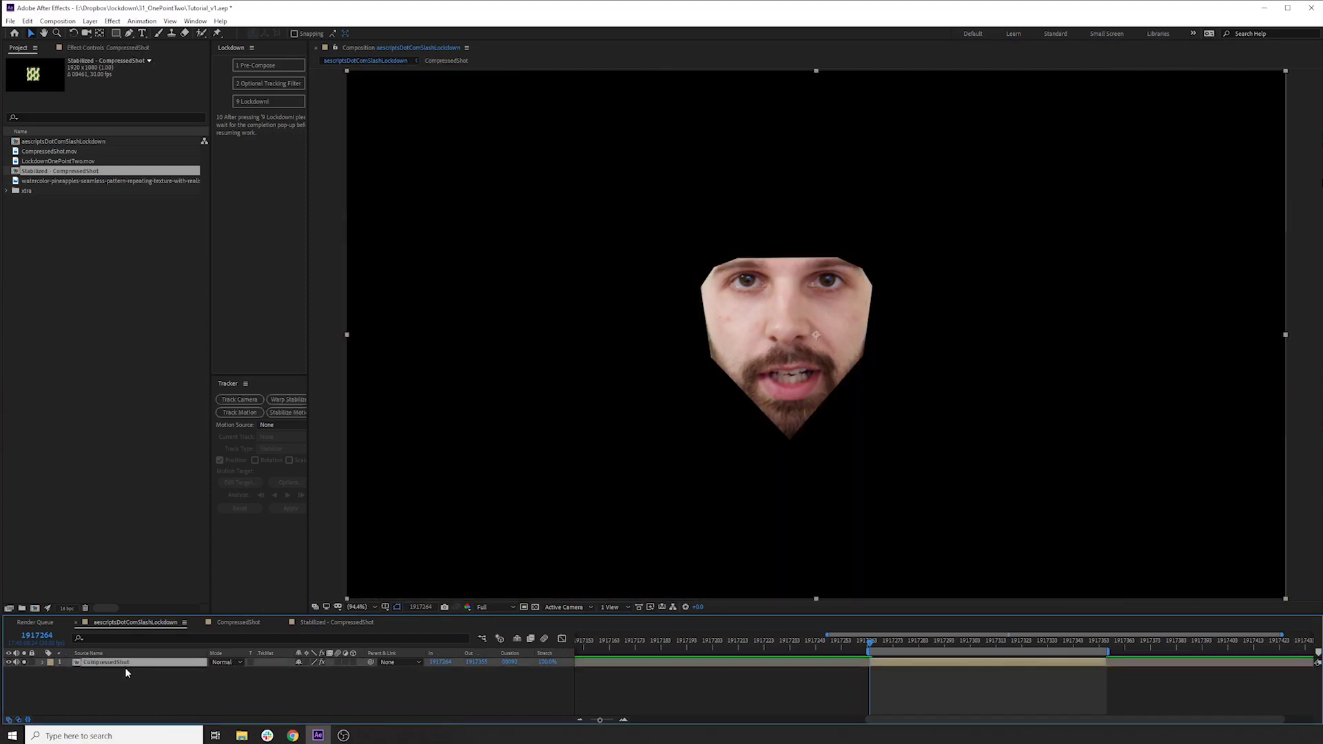
{"action": "left_click", "coordinate": [91, 48]}
{"action": "left_click", "coordinate": [145, 378]}
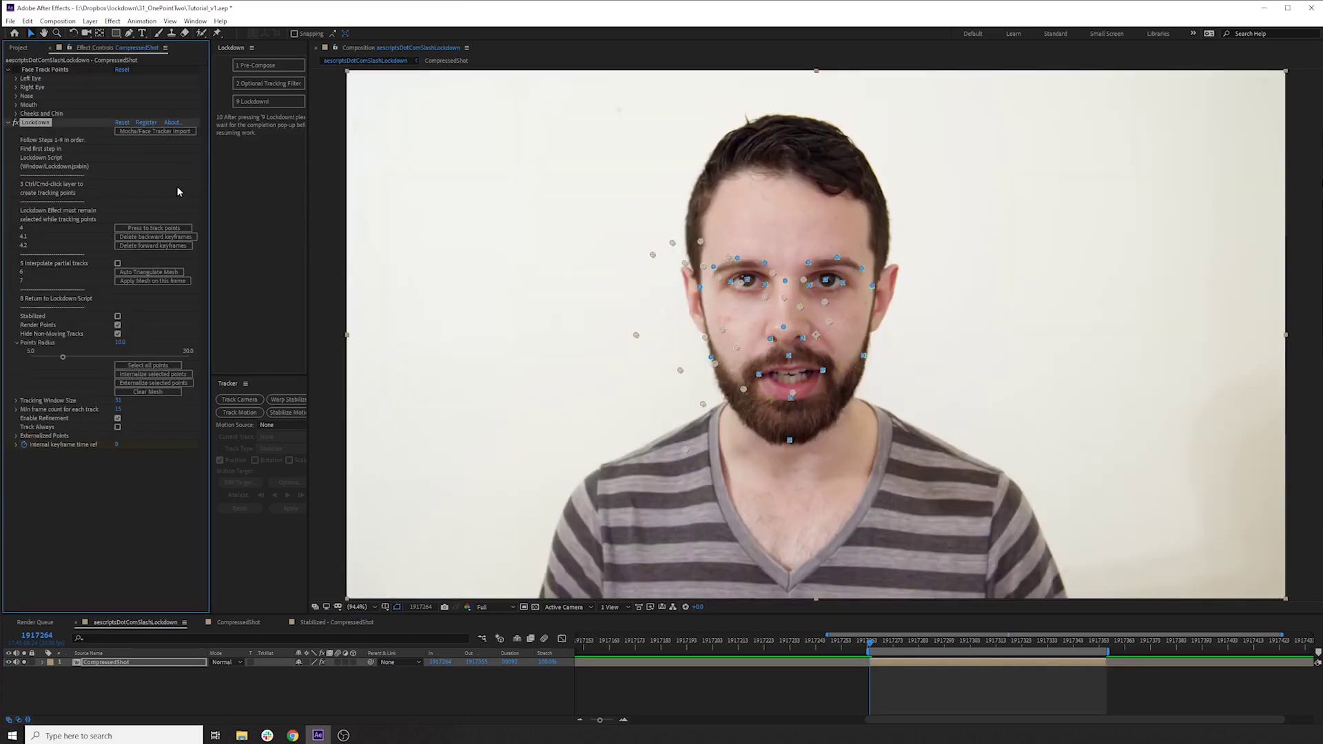
Step: Apply the Boris FX Mocha AE CC effect to the CompressedShot layer and launch Mocha from it
{"action": "left_click", "coordinate": [114, 21]}
{"action": "mouse_move", "coordinate": [172, 112]}
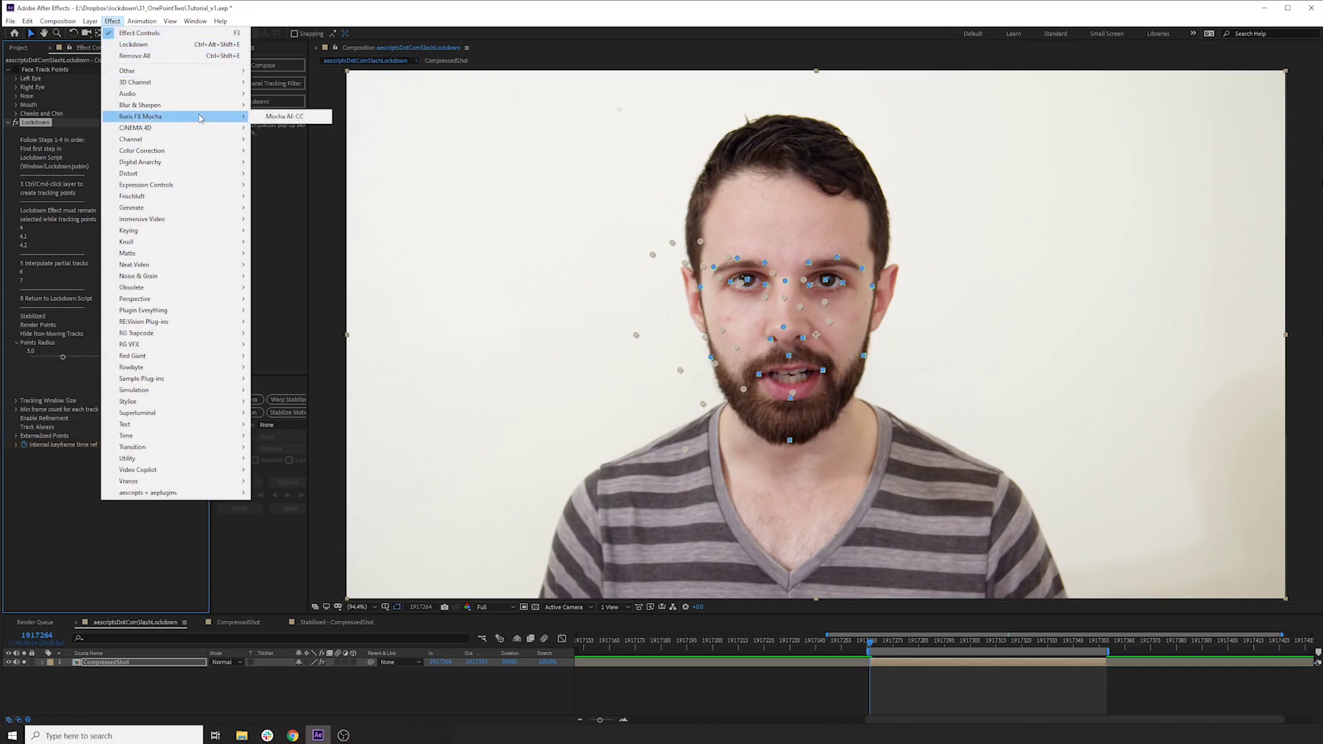
{"action": "left_click", "coordinate": [271, 116]}
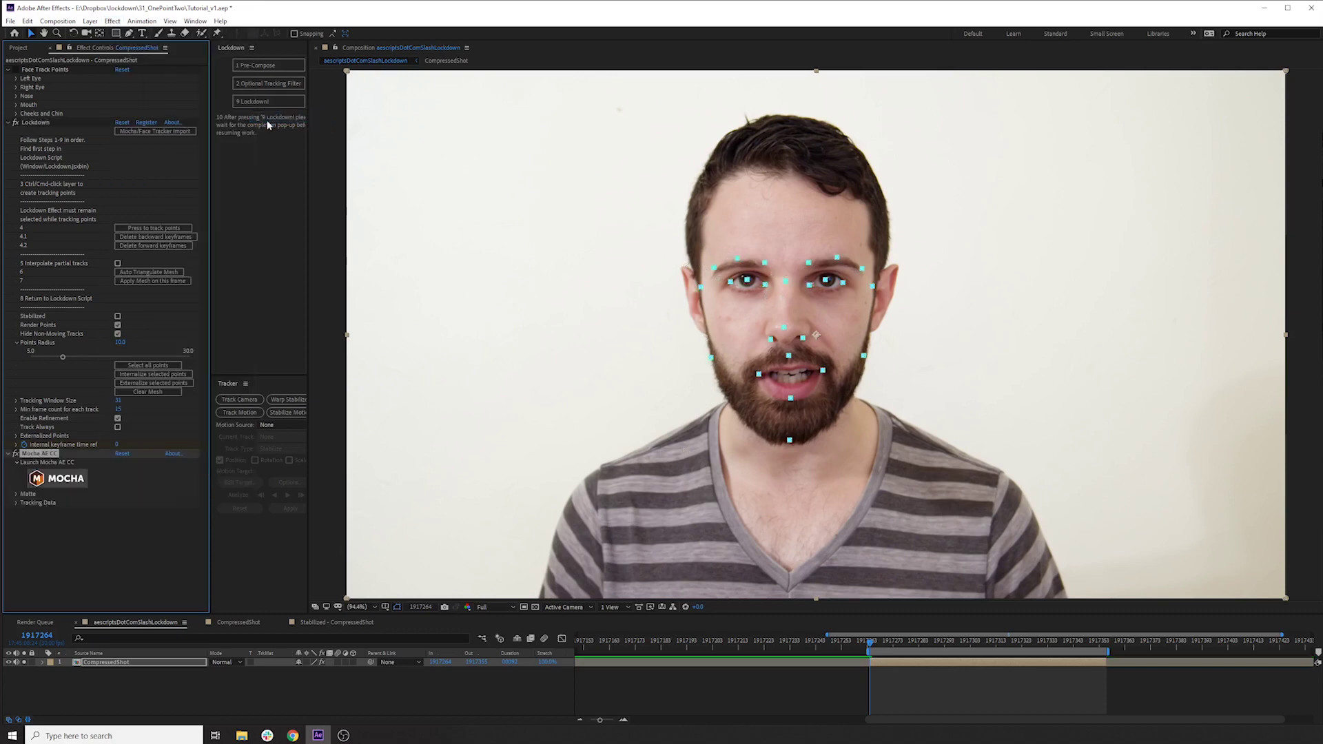
{"action": "left_click", "coordinate": [67, 481]}
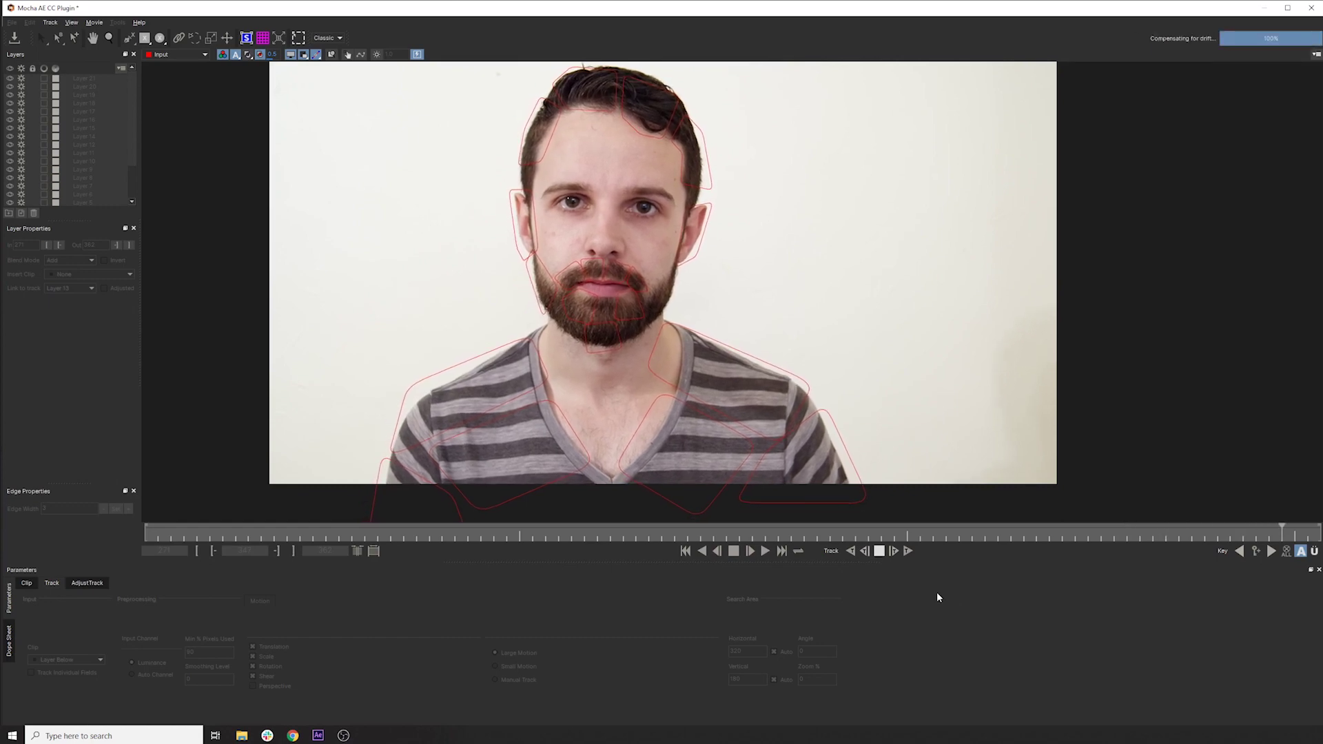
Step: At the clip's first frame, fit the planar surface corners of the hair layers and the ear layer, Layer 7 to Layer 11, to their shapes
{"action": "left_click_drag", "start_coordinate": [1312, 532], "coordinate": [4, 582]}
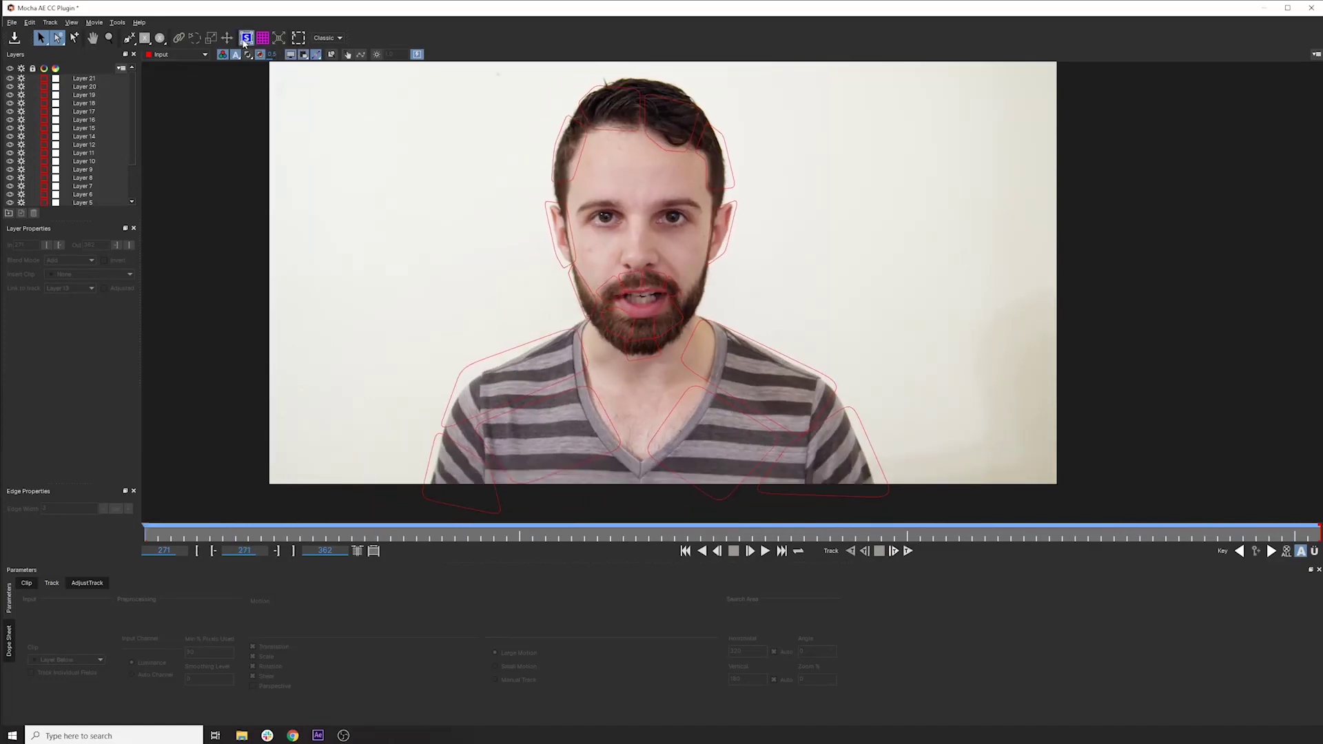
{"action": "left_click", "coordinate": [545, 182]}
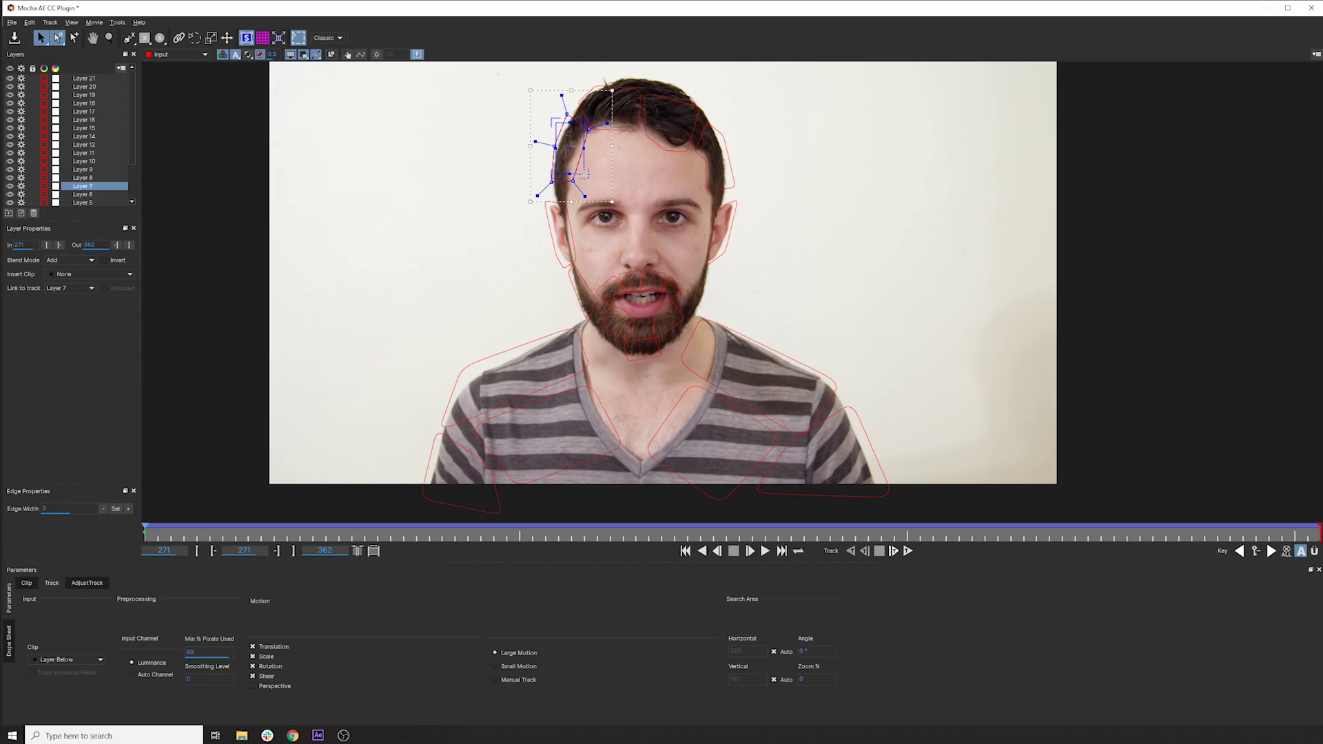
{"action": "scroll", "coordinate": [584, 174], "scroll_direction": "up", "scroll_amount": 5}
{"action": "left_click_drag", "start_coordinate": [584, 175], "coordinate": [616, 229]}
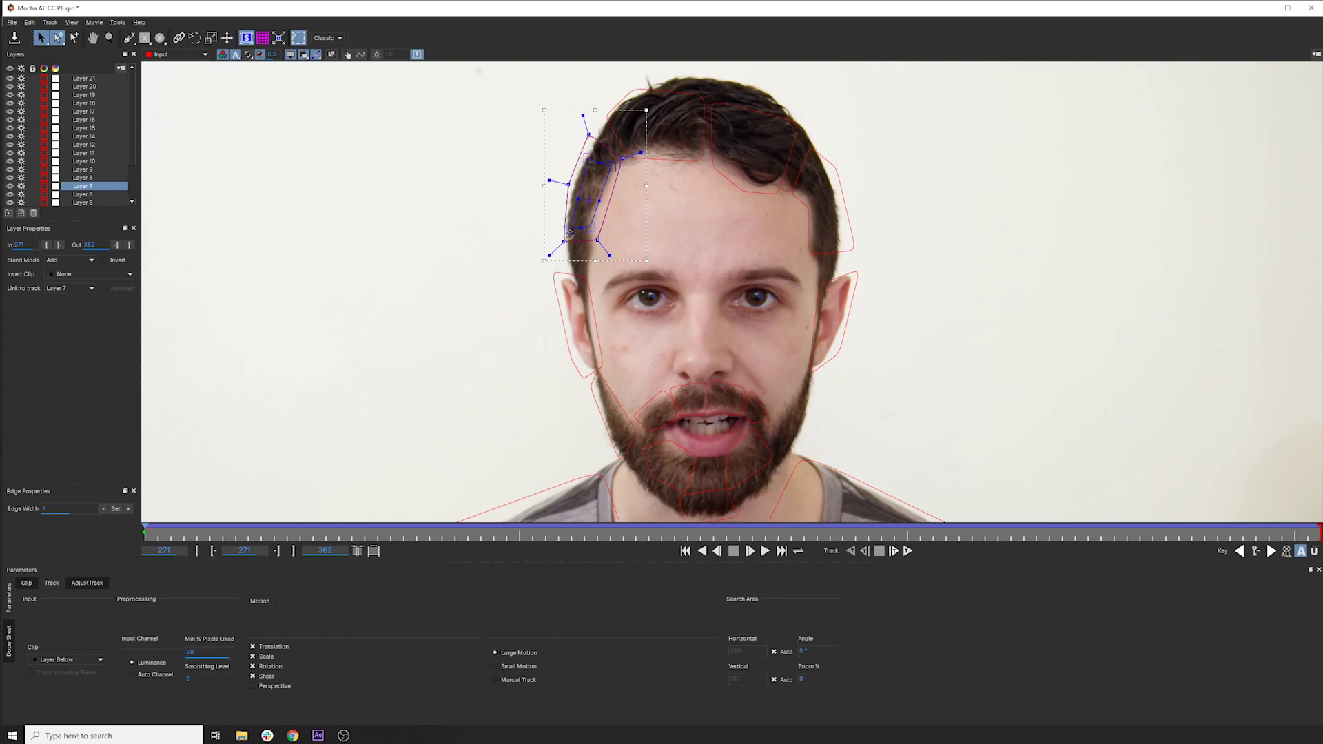
{"action": "left_click", "coordinate": [661, 138]}
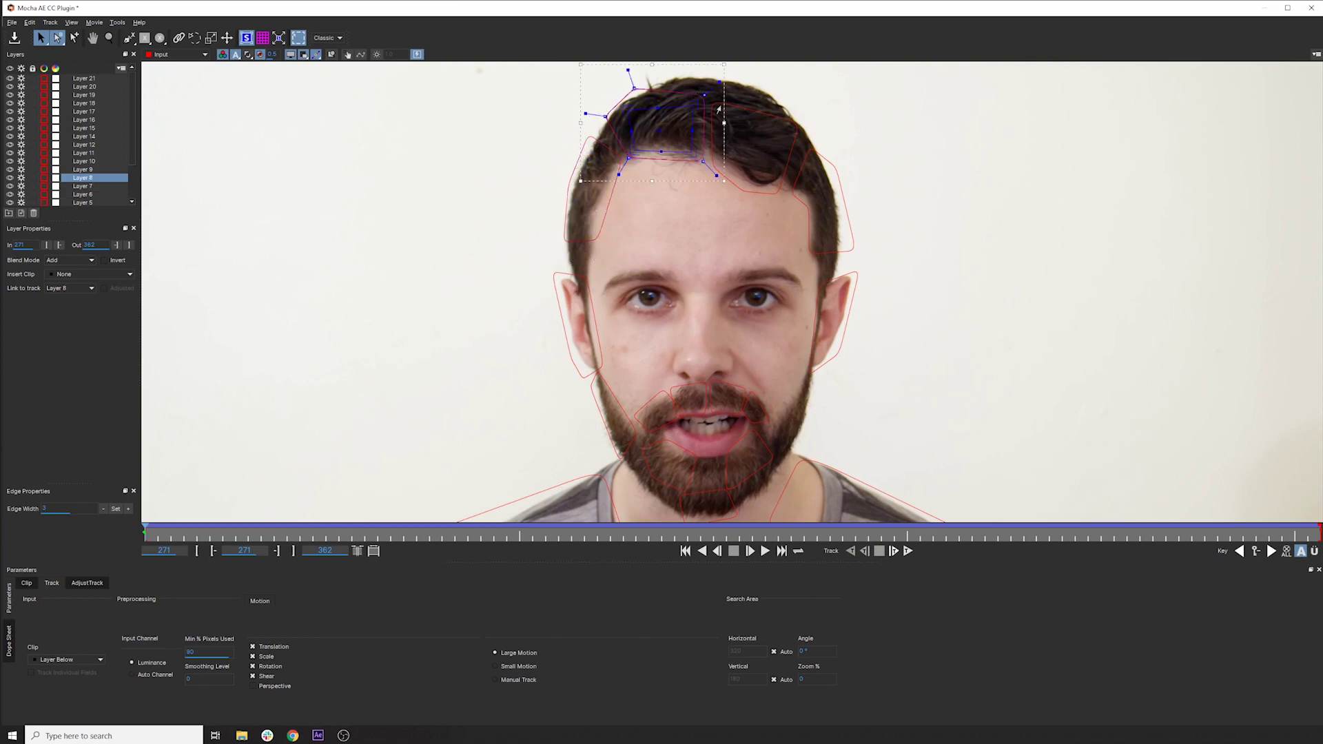
{"action": "left_click", "coordinate": [750, 153]}
{"action": "left_click", "coordinate": [822, 203]}
{"action": "left_click", "coordinate": [833, 317]}
{"action": "left_click_drag", "start_coordinate": [831, 374], "coordinate": [805, 375]}
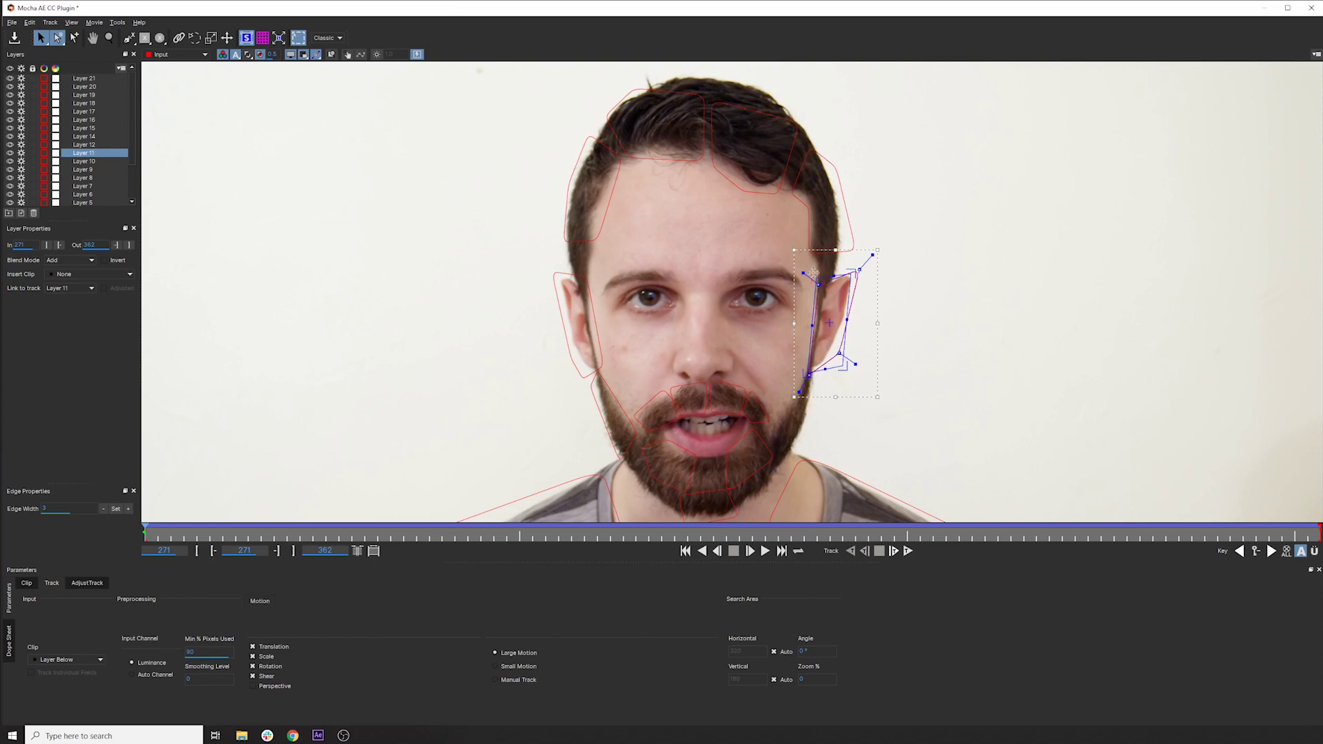
Step: Fit the surface corners of the other ear's layer and the adjoining beard-edge layer to their tracked shapes
{"action": "key", "text": "x"}
{"action": "left_click_drag", "start_coordinate": [603, 284], "coordinate": [618, 246]}
{"action": "left_click", "coordinate": [644, 275]}
{"action": "left_click_drag", "start_coordinate": [621, 338], "coordinate": [643, 337]}
{"action": "left_click_drag", "start_coordinate": [648, 358], "coordinate": [678, 293]}
{"action": "left_click", "coordinate": [679, 331]}
{"action": "scroll", "coordinate": [689, 413], "scroll_direction": "up", "scroll_amount": 3}
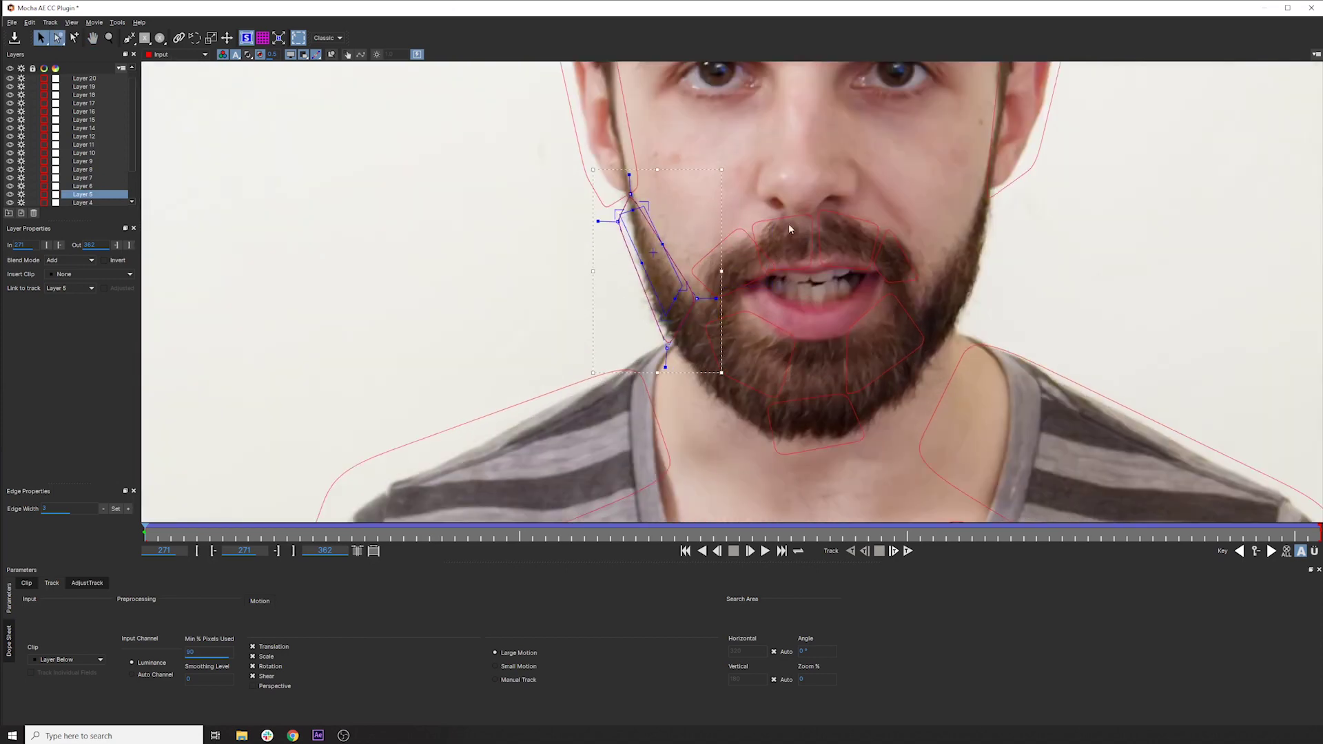
Step: Pull in the surface corners of the moustache and mouth-corner layers to match their tracked shapes
{"action": "left_click", "coordinate": [720, 272]}
{"action": "left_click_drag", "start_coordinate": [701, 245], "coordinate": [710, 259]}
{"action": "left_click", "coordinate": [784, 240]}
{"action": "left_click_drag", "start_coordinate": [755, 217], "coordinate": [762, 226]}
{"action": "left_click", "coordinate": [849, 239]}
{"action": "left_click_drag", "start_coordinate": [878, 213], "coordinate": [872, 228]}
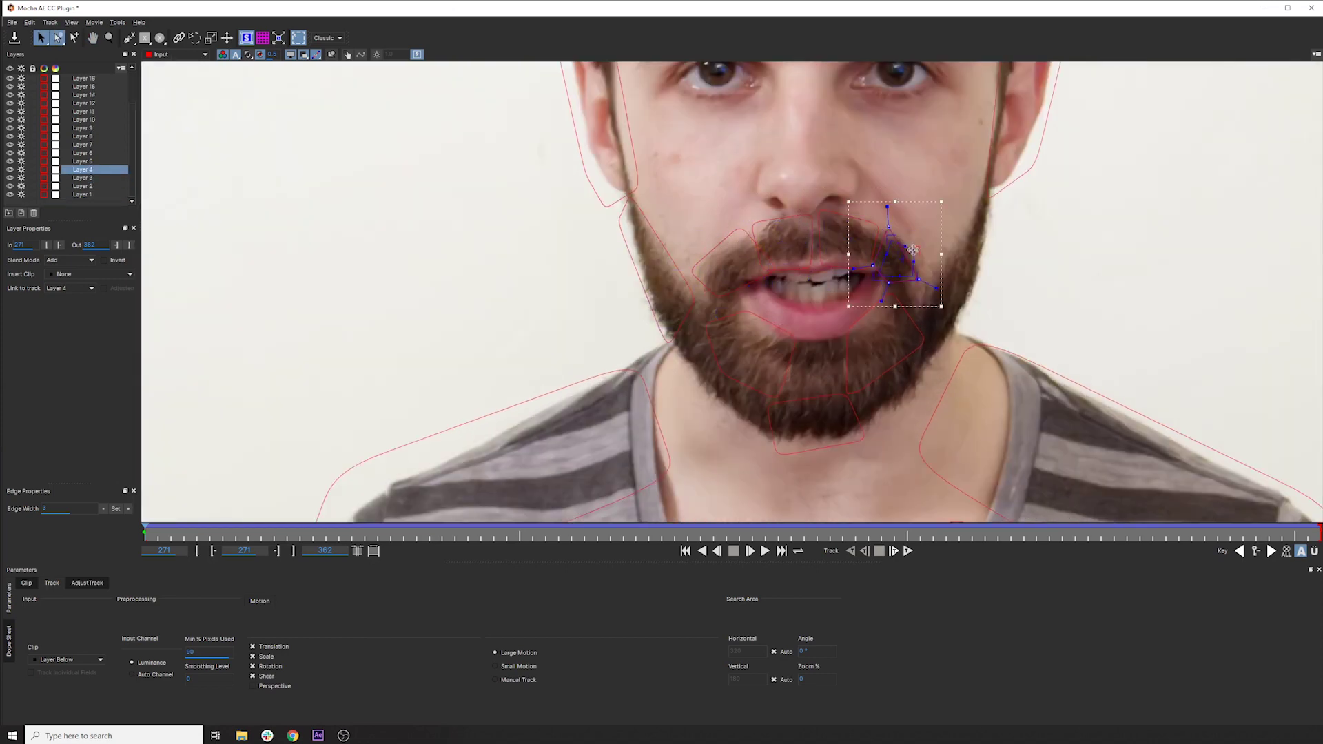
Step: Fit the surface corners of the chin and lower beard layers, including Layer 12 and Layer 15, to their shapes
{"action": "left_click", "coordinate": [879, 307]}
{"action": "left_click", "coordinate": [855, 413]}
{"action": "left_click", "coordinate": [781, 381]}
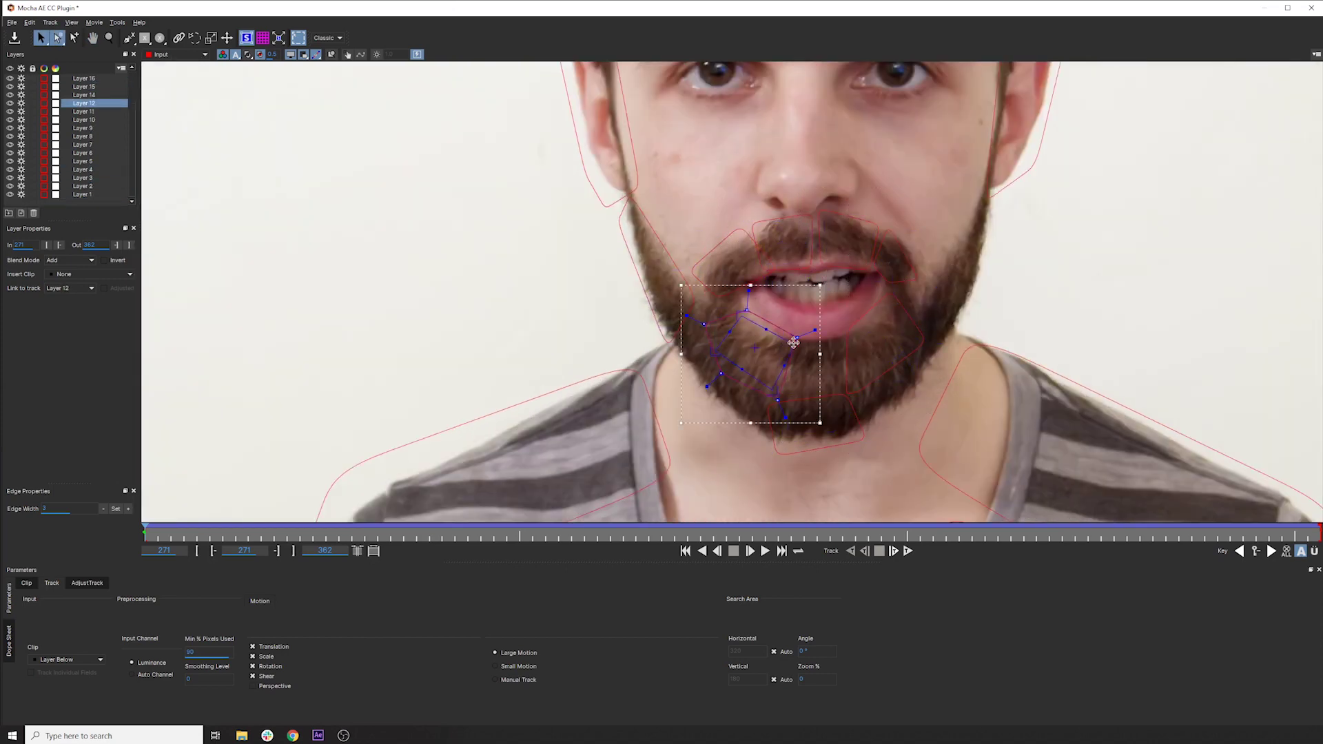
{"action": "scroll", "coordinate": [754, 370], "scroll_direction": "down", "scroll_amount": 2}
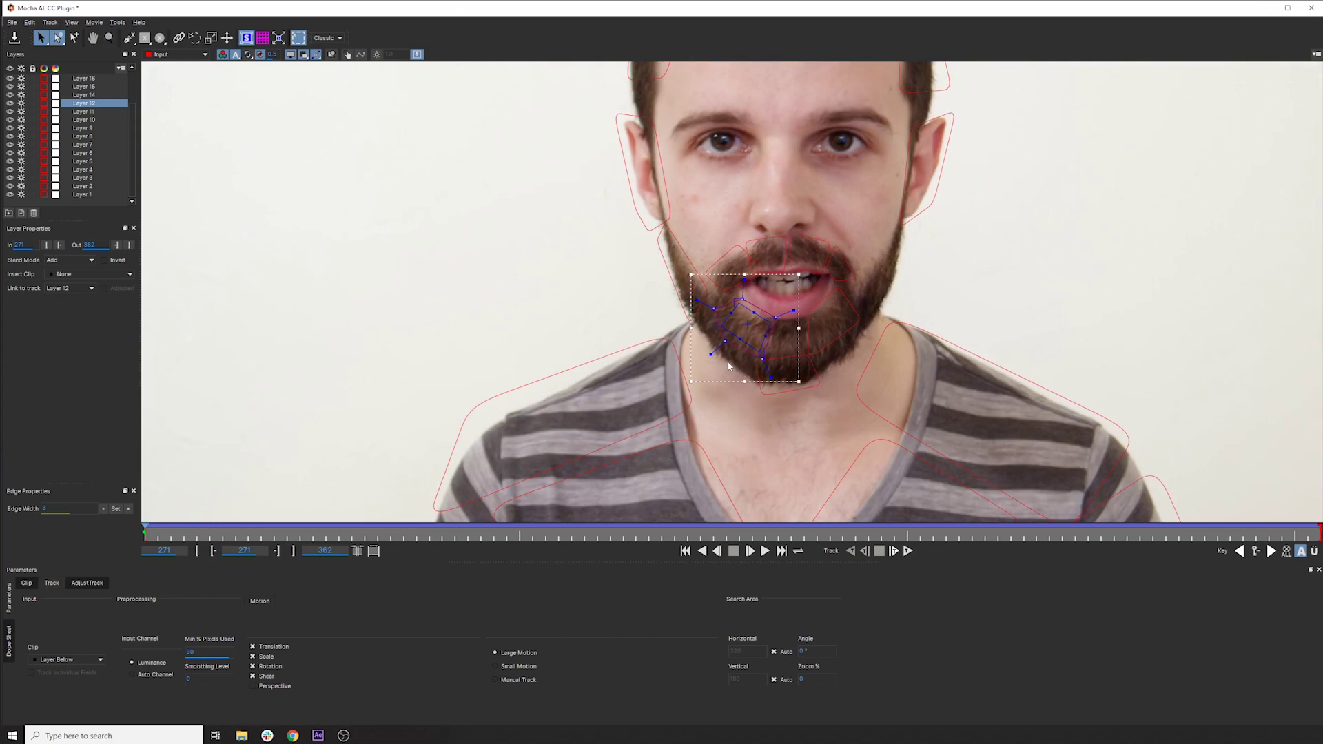
{"action": "left_click", "coordinate": [762, 393]}
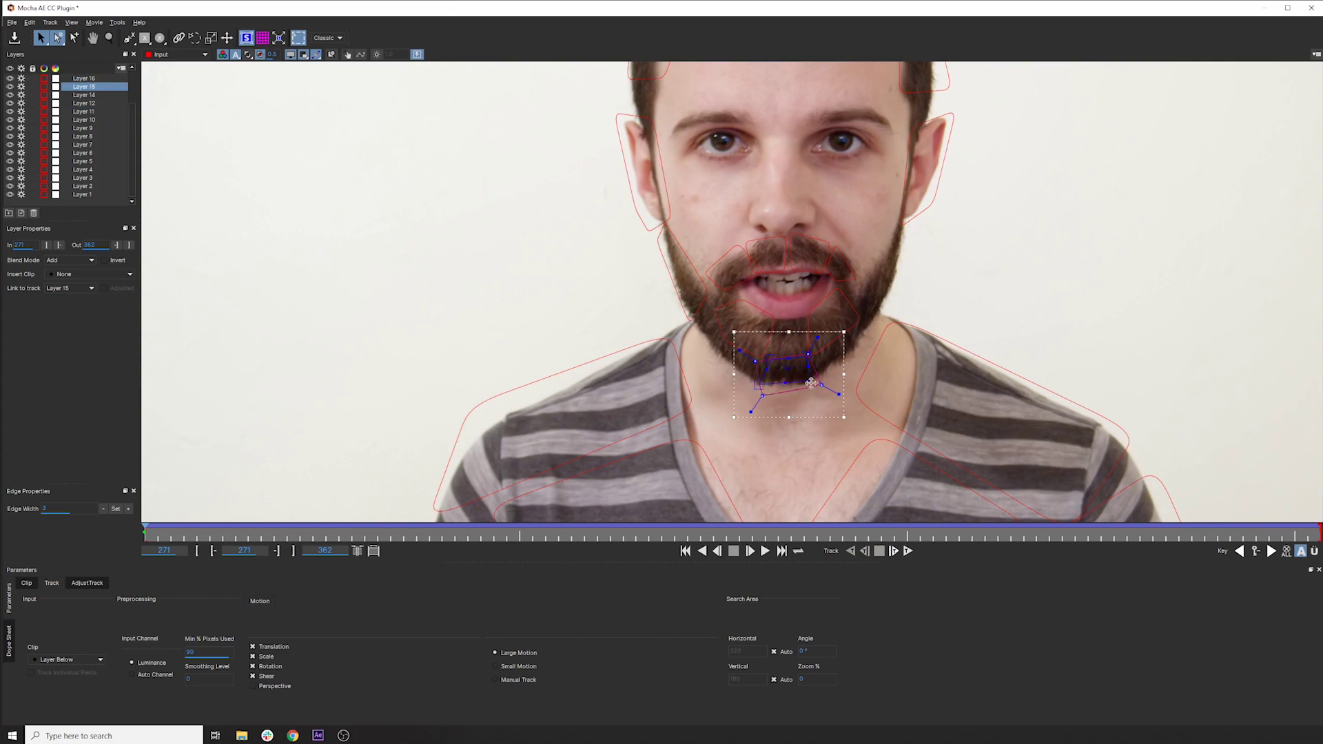
Step: Fit the surface corners of the shirt chest, sleeve and shoulder layers, including Layer 17 and Layer 18, to their tracked shapes
{"action": "left_click", "coordinate": [624, 352]}
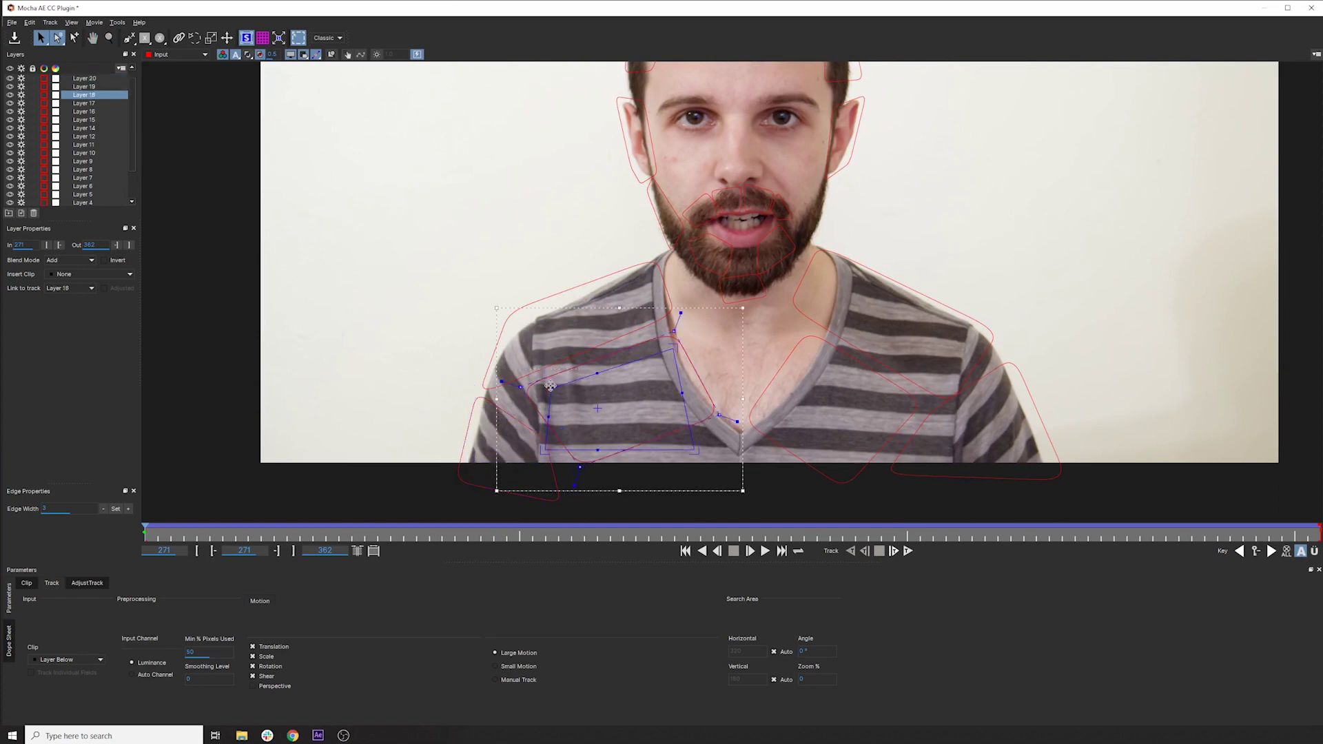
{"action": "left_click", "coordinate": [765, 423]}
{"action": "left_click_drag", "start_coordinate": [901, 349], "coordinate": [810, 350]}
{"action": "left_click_drag", "start_coordinate": [902, 468], "coordinate": [906, 403]}
{"action": "left_click_drag", "start_coordinate": [765, 469], "coordinate": [842, 466]}
{"action": "left_click", "coordinate": [979, 434]}
{"action": "left_click_drag", "start_coordinate": [1045, 375], "coordinate": [947, 389]}
{"action": "left_click", "coordinate": [910, 320]}
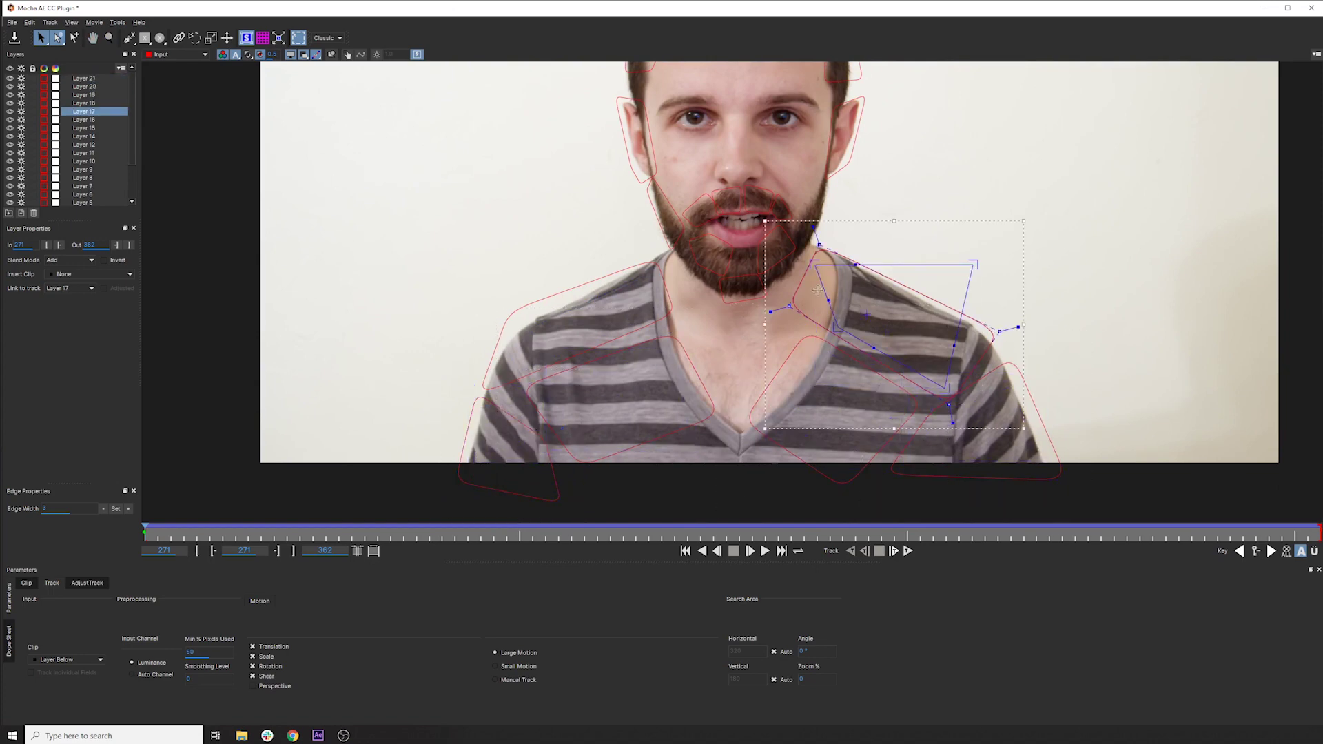
{"action": "left_click_drag", "start_coordinate": [975, 267], "coordinate": [982, 336]}
Step: Save and close the Mocha project, returning to After Effects, and move the Mocha AE CC effect above Lockdown
{"action": "key", "text": "ctrl+s"}
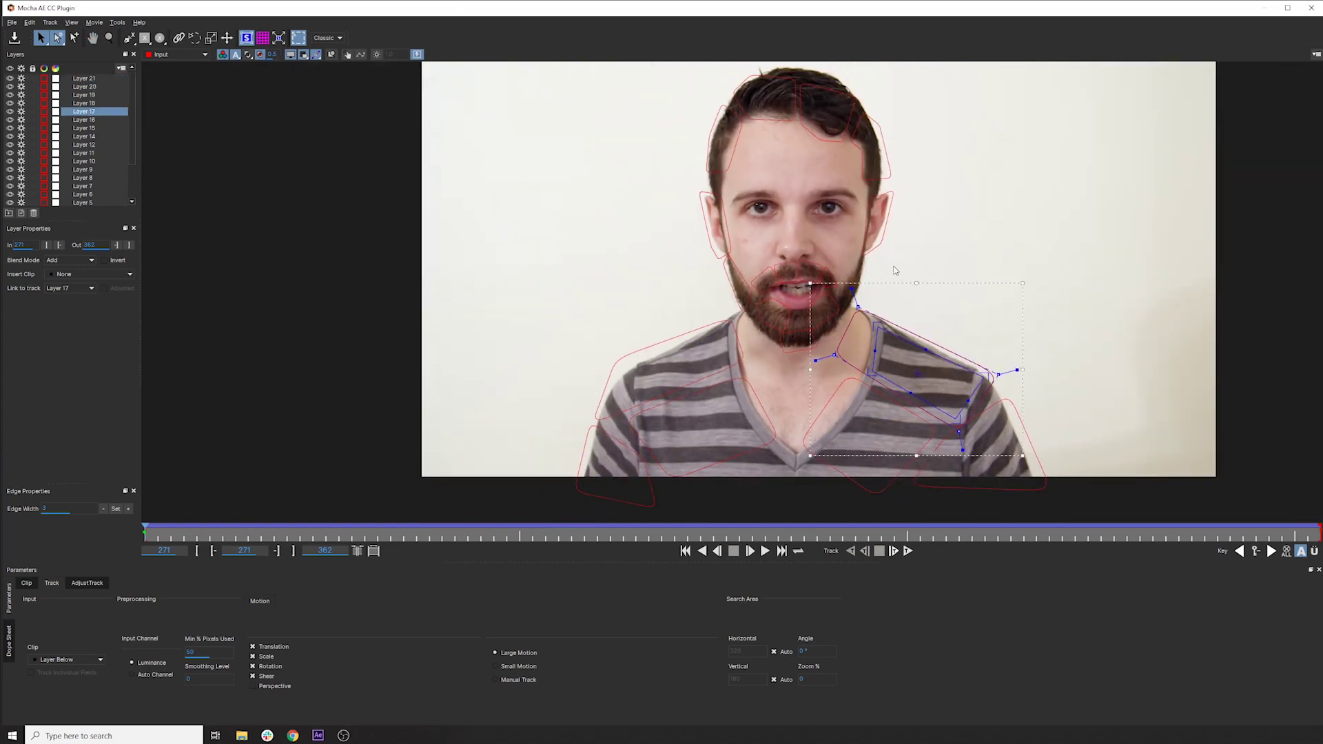
{"action": "left_click", "coordinate": [1312, 7]}
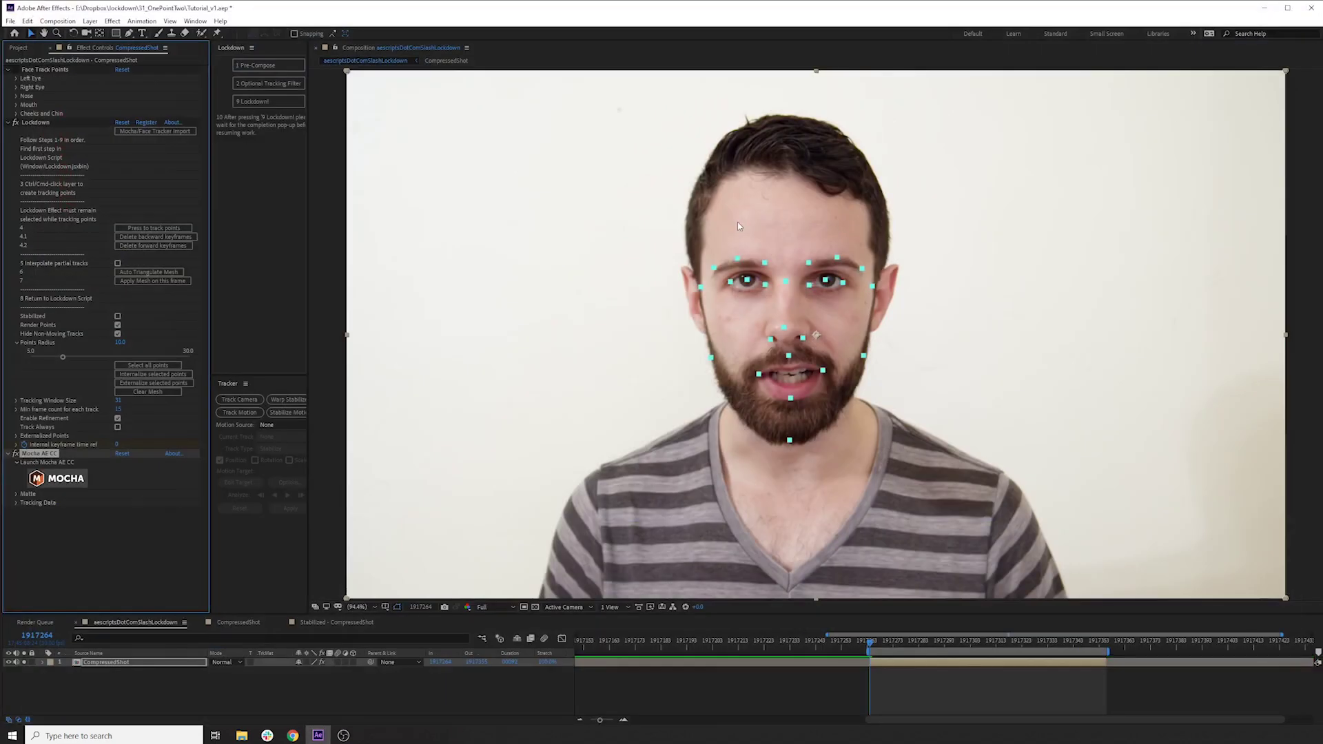
{"action": "left_click_drag", "start_coordinate": [717, 198], "coordinate": [716, 198]}
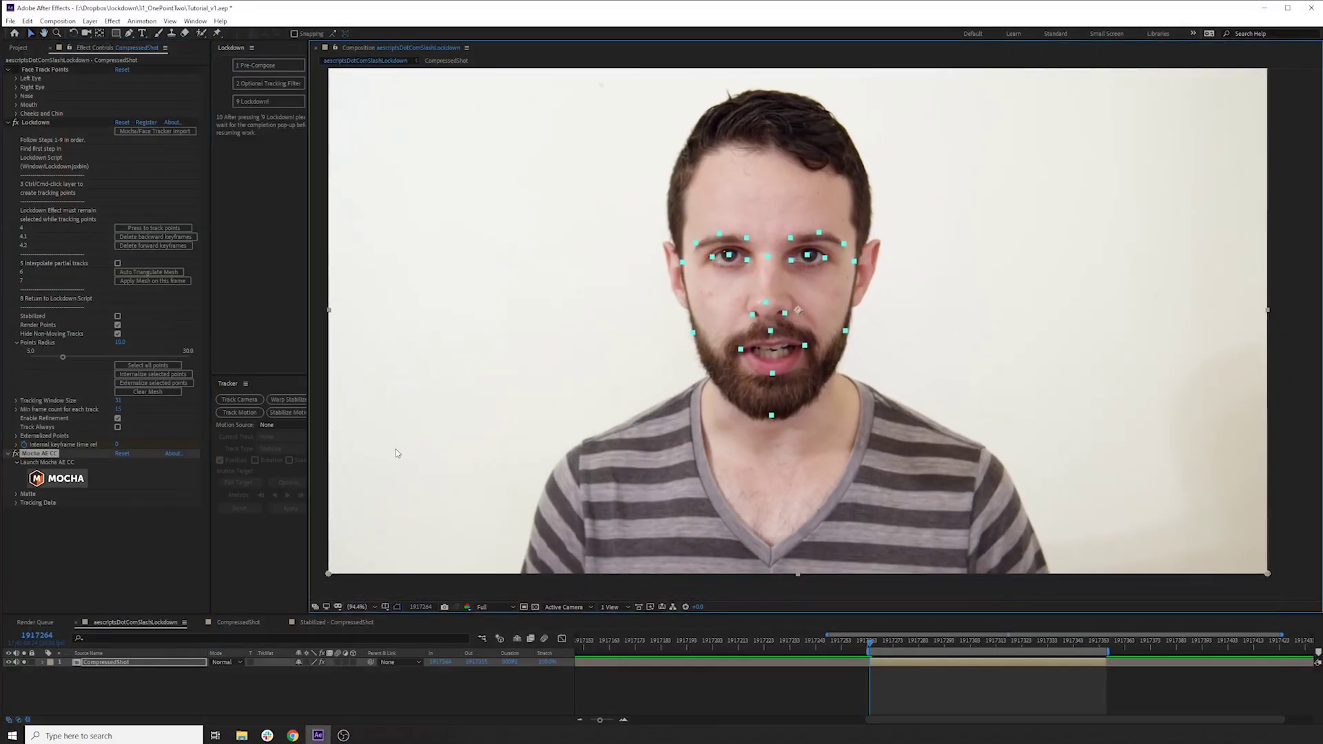
{"action": "left_click", "coordinate": [57, 450]}
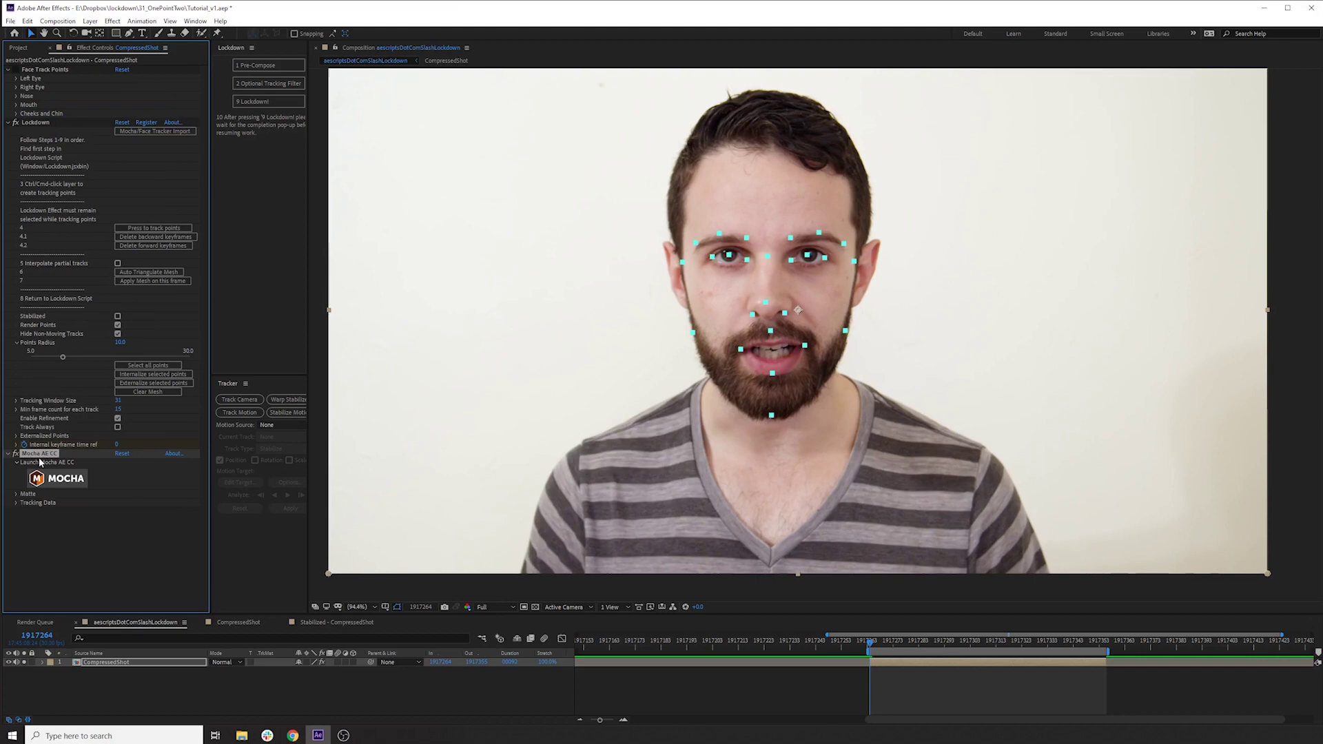
{"action": "left_click_drag", "start_coordinate": [50, 455], "coordinate": [66, 114]}
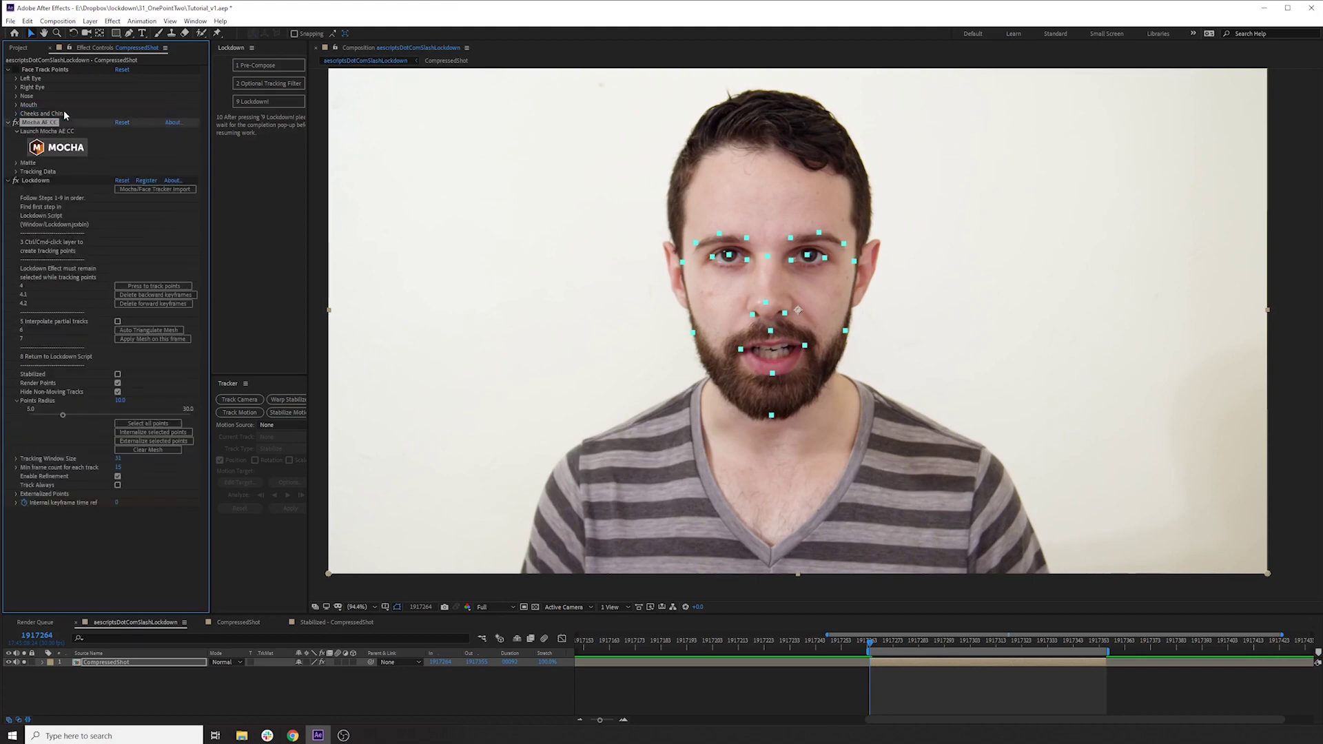
Step: Create Mocha track data for the first sleeve layer and bring it into Lockdown with Mocha/Face Tracker Import
{"action": "left_click", "coordinate": [16, 172]}
{"action": "left_click", "coordinate": [143, 180]}
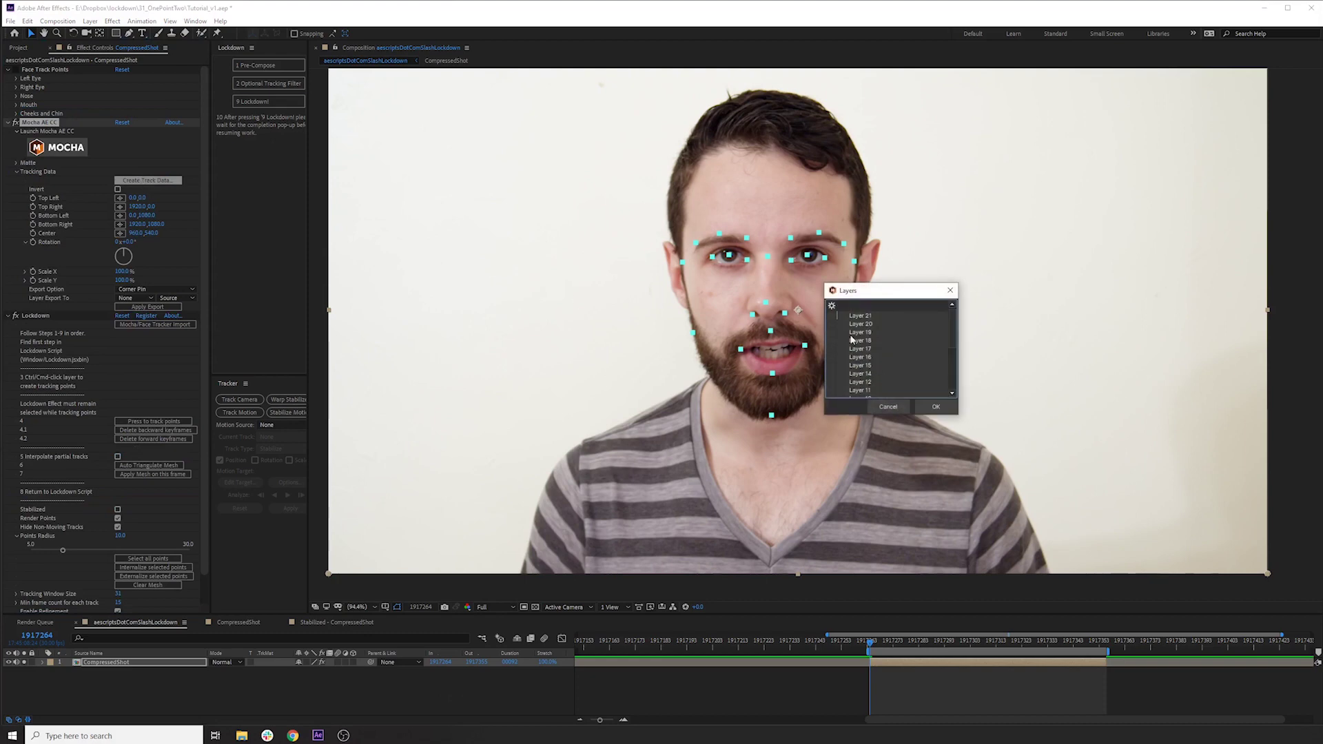
{"action": "left_click", "coordinate": [935, 406]}
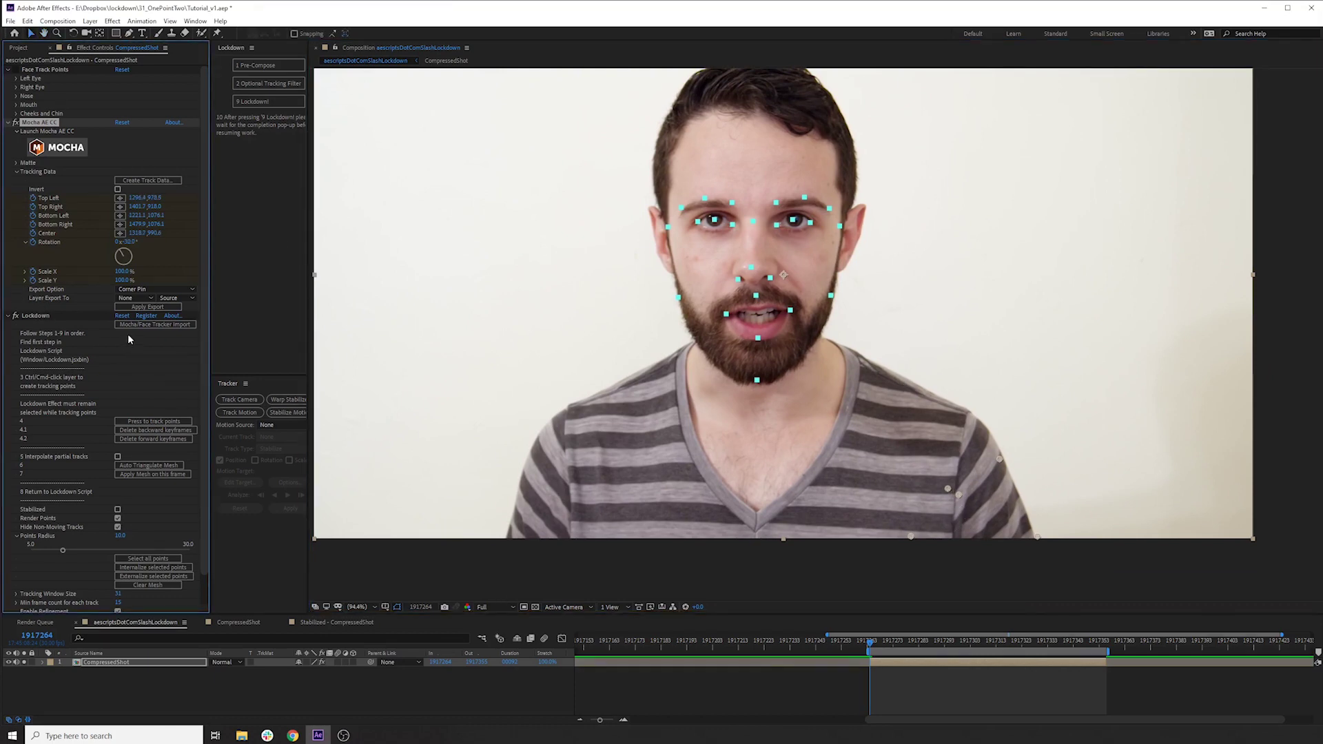
{"action": "left_click", "coordinate": [144, 327]}
{"action": "left_click", "coordinate": [141, 325]}
{"action": "left_click_drag", "start_coordinate": [233, 383], "coordinate": [82, 592]}
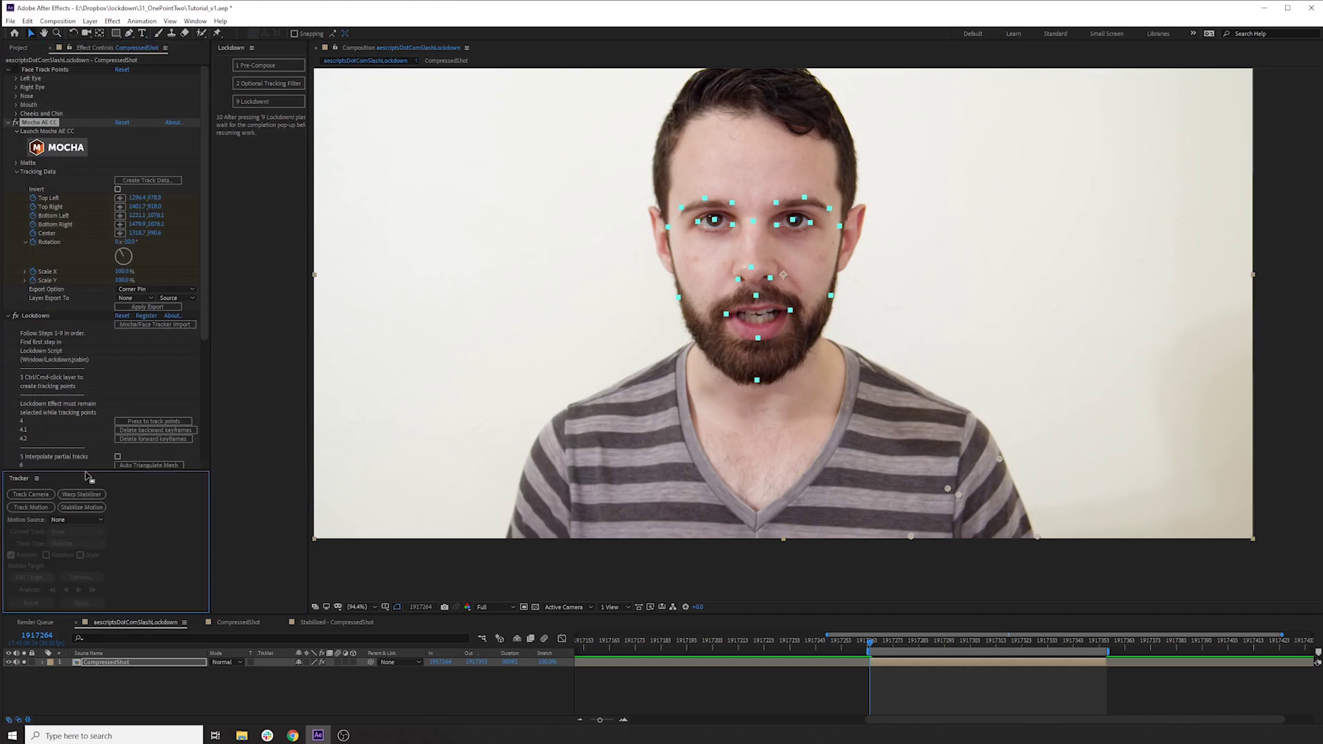
{"action": "left_click_drag", "start_coordinate": [86, 471], "coordinate": [242, 563]}
{"action": "left_click", "coordinate": [152, 325]}
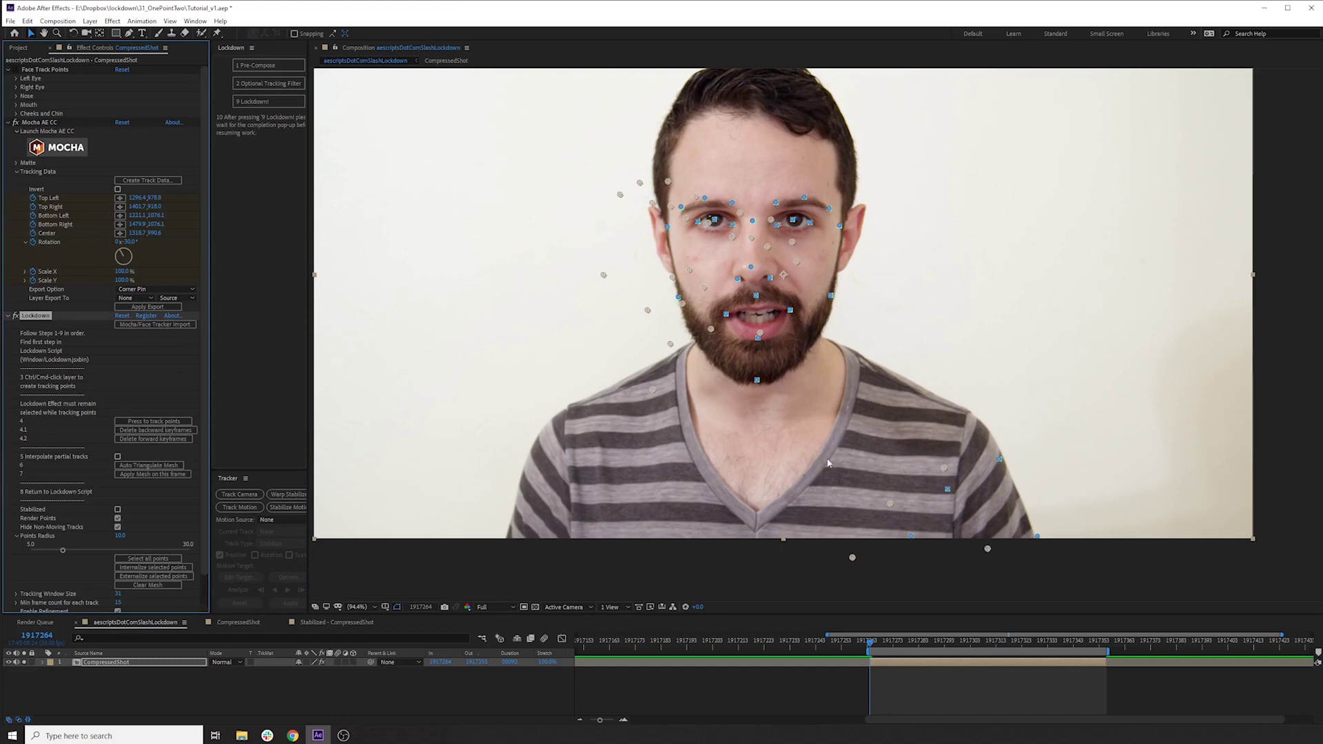
Step: Create track data for Mocha's Layer 20 and import it into the Lockdown effect
{"action": "left_click", "coordinate": [148, 179]}
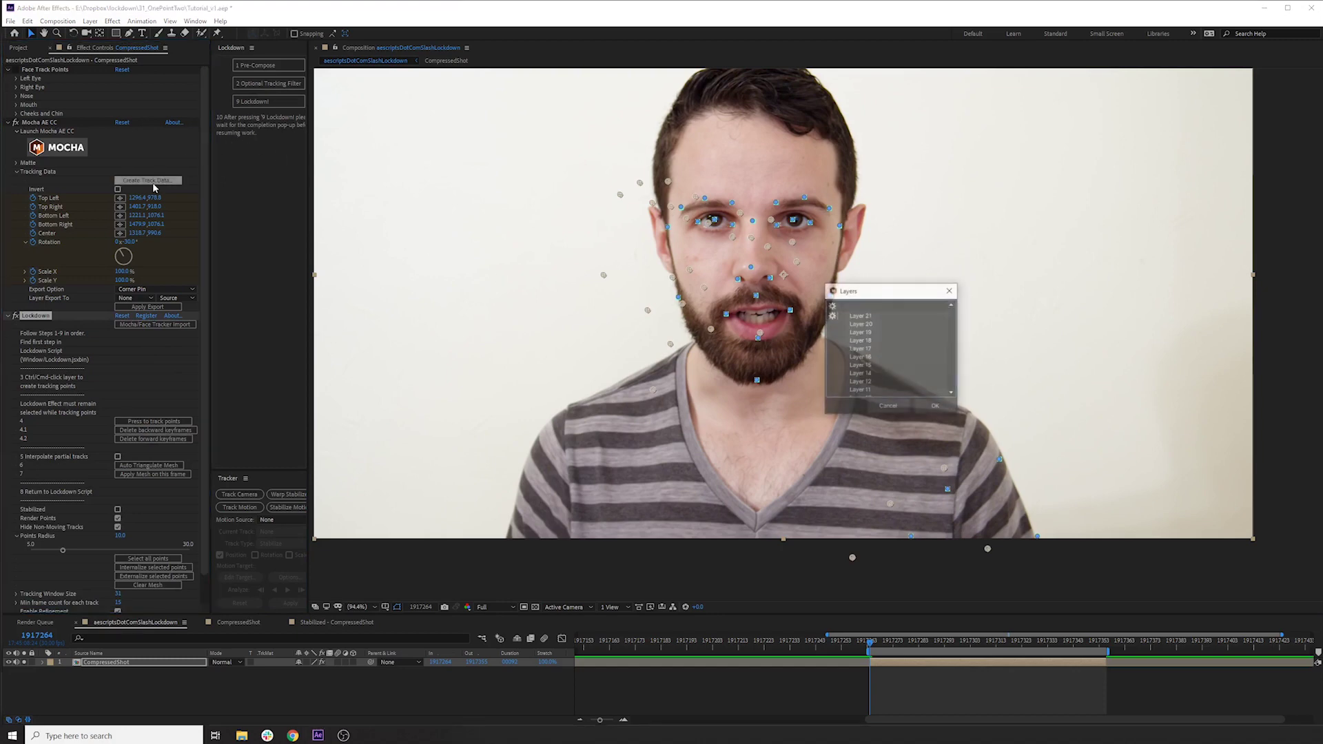
{"action": "left_click", "coordinate": [935, 406]}
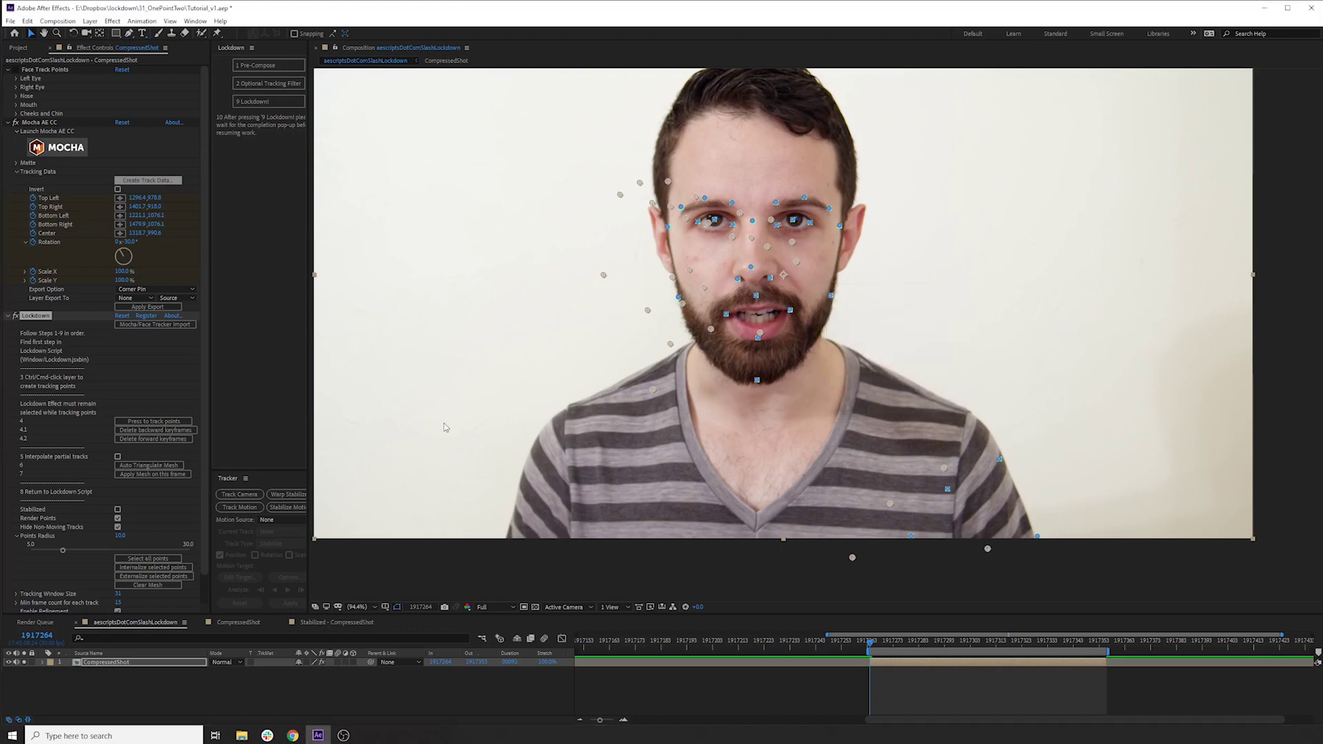
{"action": "left_click", "coordinate": [172, 327]}
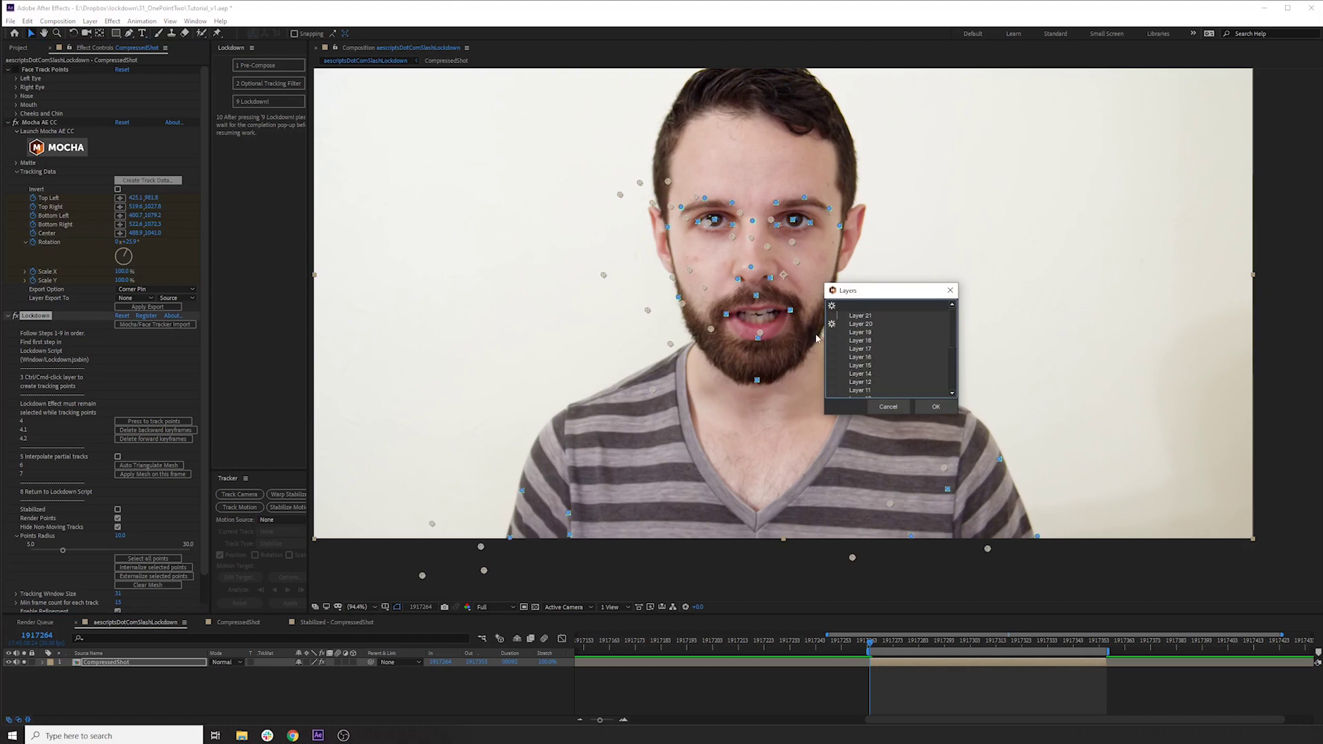
Step: Create track data for each of the following shirt and chin layers one by one, importing each into Lockdown
{"action": "key", "text": "Return"}
{"action": "left_click", "coordinate": [148, 180]}
{"action": "left_click", "coordinate": [935, 407]}
{"action": "left_click", "coordinate": [155, 325]}
{"action": "left_click", "coordinate": [148, 181]}
{"action": "left_click", "coordinate": [832, 365]}
{"action": "left_click", "coordinate": [935, 406]}
{"action": "left_click", "coordinate": [143, 325]}
{"action": "left_click", "coordinate": [148, 180]}
{"action": "left_click", "coordinate": [832, 374]}
{"action": "left_click", "coordinate": [935, 407]}
{"action": "left_click", "coordinate": [155, 325]}
{"action": "left_click", "coordinate": [149, 181]}
{"action": "left_click", "coordinate": [935, 406]}
Step: Create track data for the remaining beard, ear and hair layers and import it into Lockdown
{"action": "left_click", "coordinate": [148, 180]}
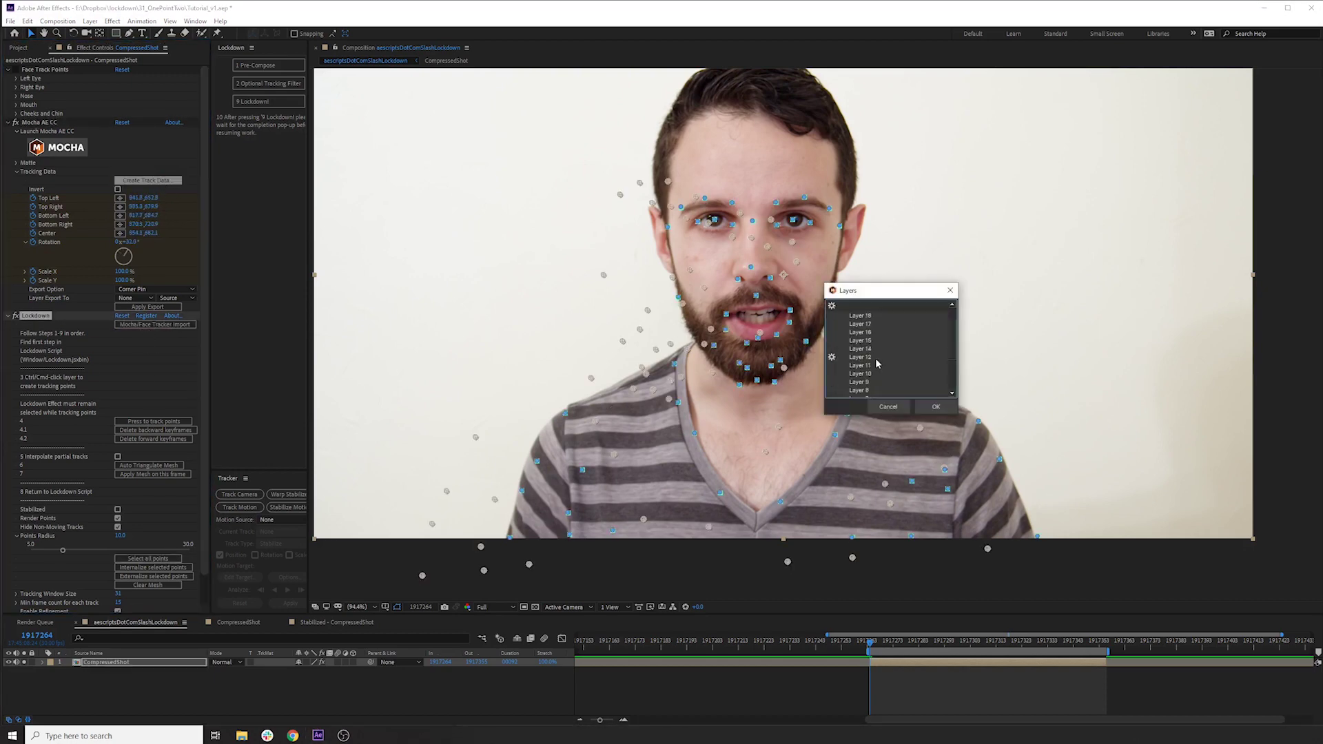
{"action": "left_click", "coordinate": [832, 357]}
{"action": "left_click", "coordinate": [933, 407]}
{"action": "key", "text": "Return"}
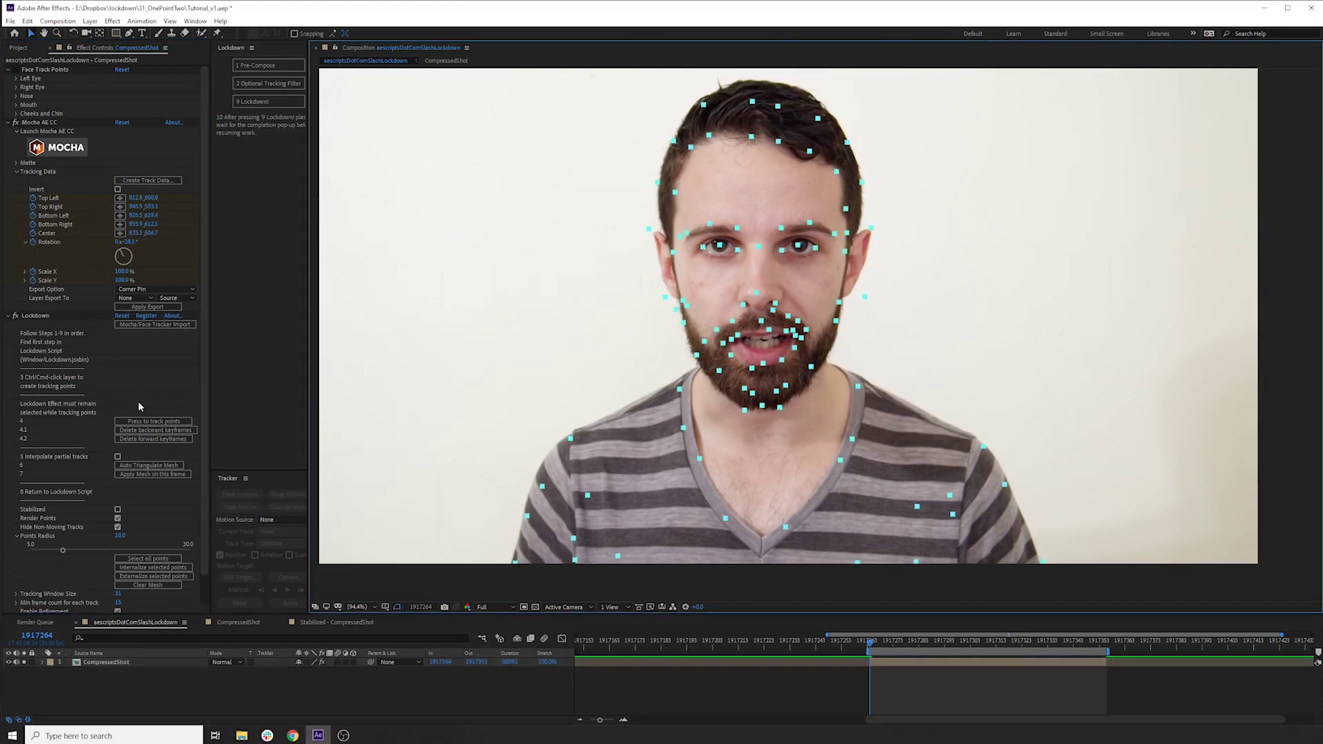
Step: Select all of the imported tracking points in Lockdown and internalize them
{"action": "left_click", "coordinate": [140, 560]}
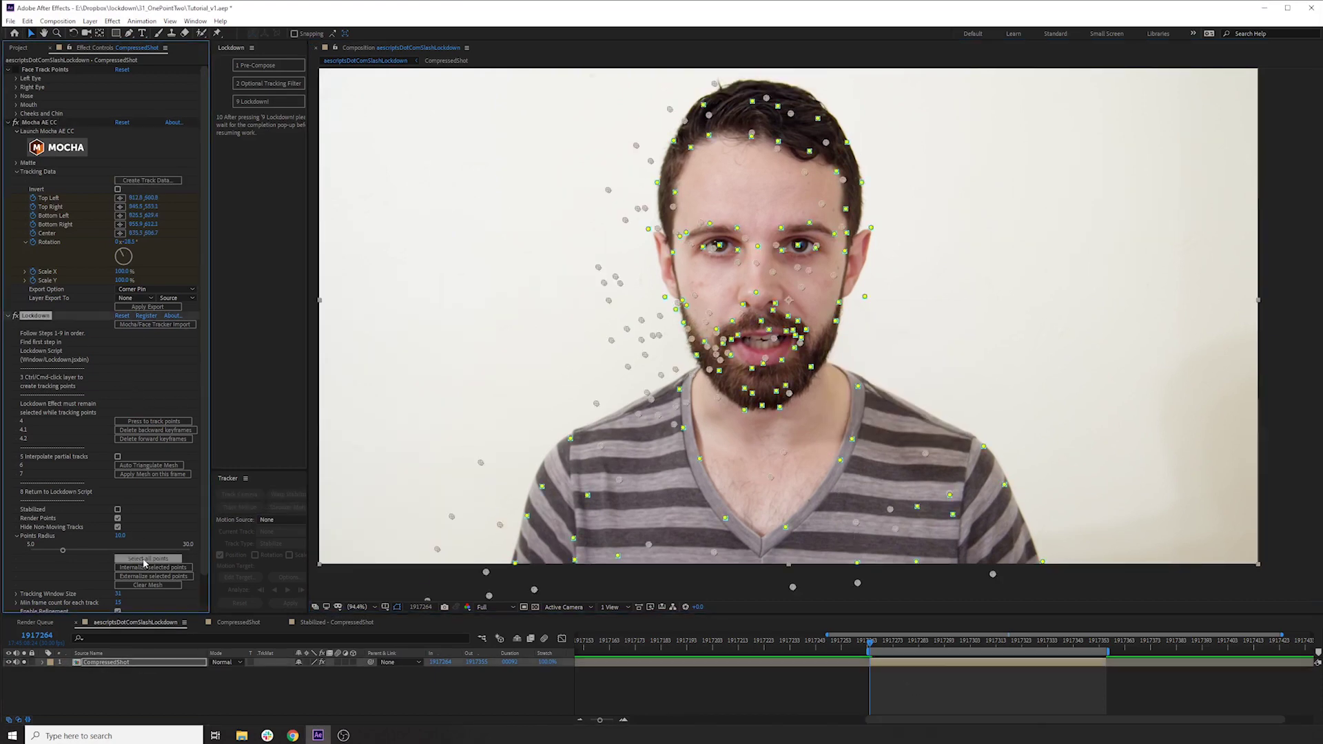
{"action": "left_click", "coordinate": [133, 475]}
{"action": "left_click", "coordinate": [153, 566]}
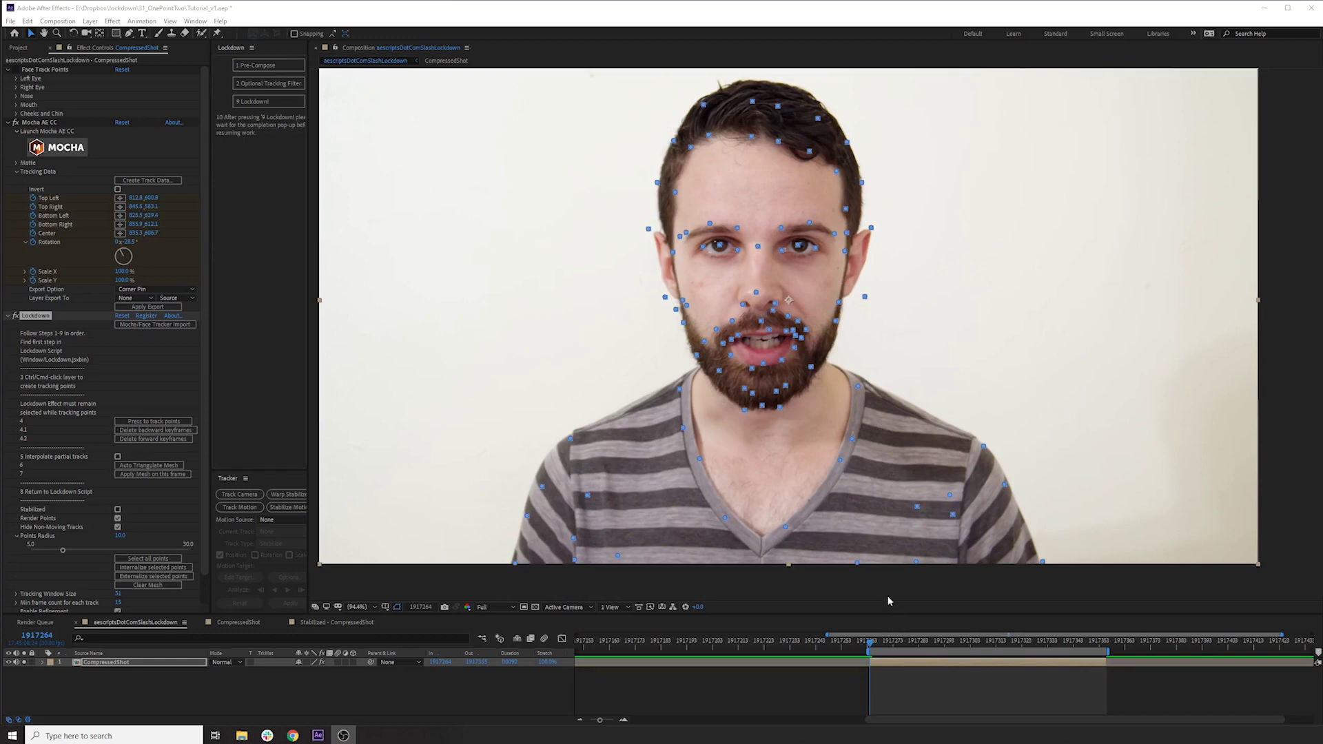
Step: Connect the tracking points along the jawline from one side of the face under the chin to the other as a mesh edge
{"action": "left_click", "coordinate": [676, 310]}
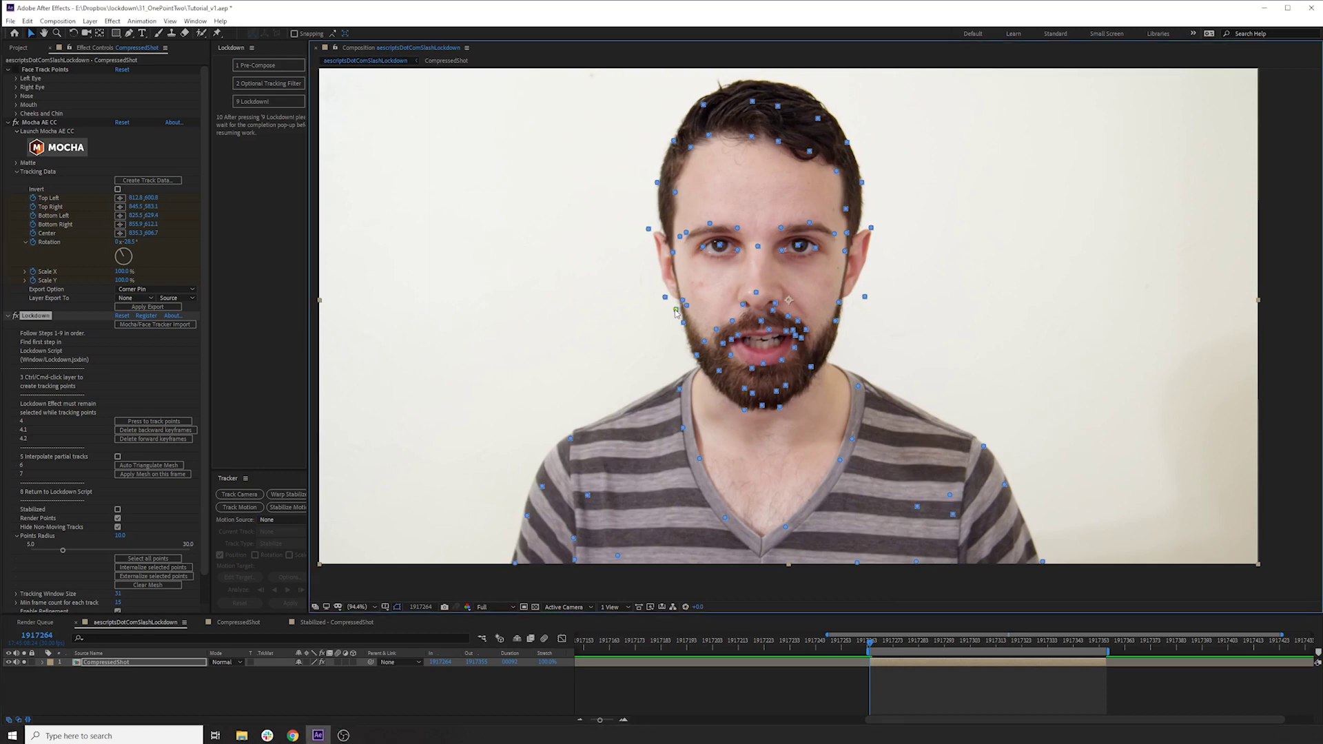
{"action": "left_click", "coordinate": [684, 322]}
{"action": "left_click", "coordinate": [698, 357]}
{"action": "left_click", "coordinate": [742, 410]}
{"action": "left_click", "coordinate": [780, 406]}
{"action": "left_click", "coordinate": [811, 367]}
{"action": "left_click", "coordinate": [836, 322]}
{"action": "left_click", "coordinate": [839, 303]}
{"action": "left_click", "coordinate": [865, 297]}
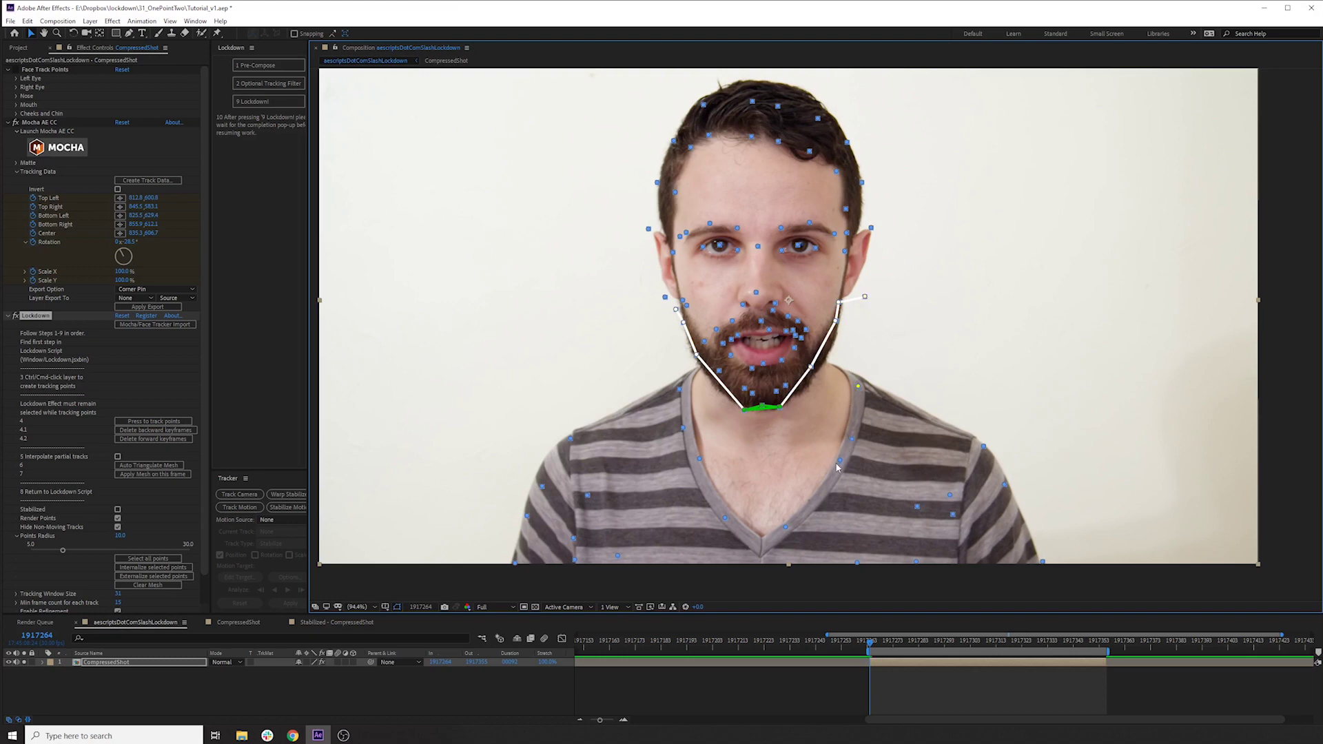
Step: Connect the tracking points along the shirt's V-neck collar from one shoulder to the other as a second mesh edge
{"action": "left_click", "coordinate": [852, 439]}
{"action": "left_click", "coordinate": [839, 460]}
{"action": "left_click", "coordinate": [786, 527]}
{"action": "left_click", "coordinate": [725, 518]}
{"action": "left_click", "coordinate": [700, 458]}
{"action": "left_click", "coordinate": [683, 427]}
{"action": "left_click", "coordinate": [678, 389]}
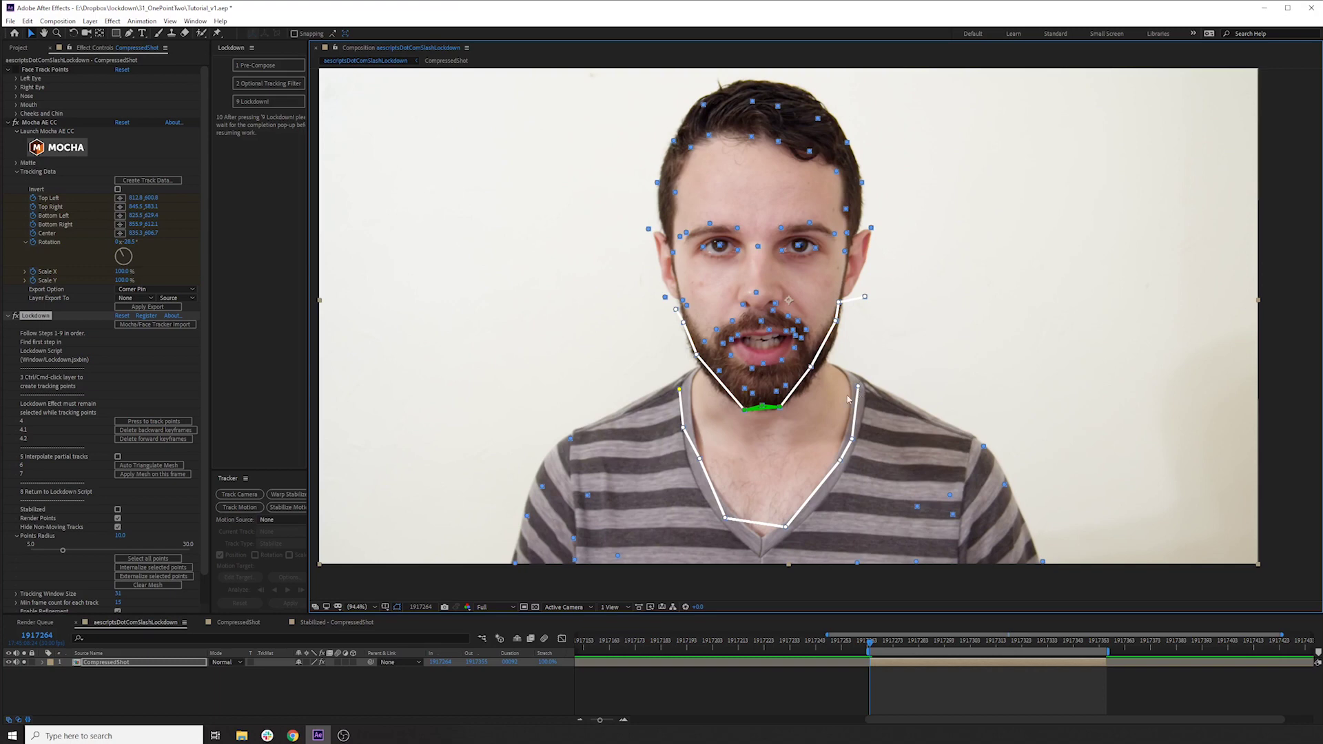
Step: Auto-triangulate the mesh and remove the long triangles spanning the empty background between head and shoulders on both sides
{"action": "left_click", "coordinate": [154, 467]}
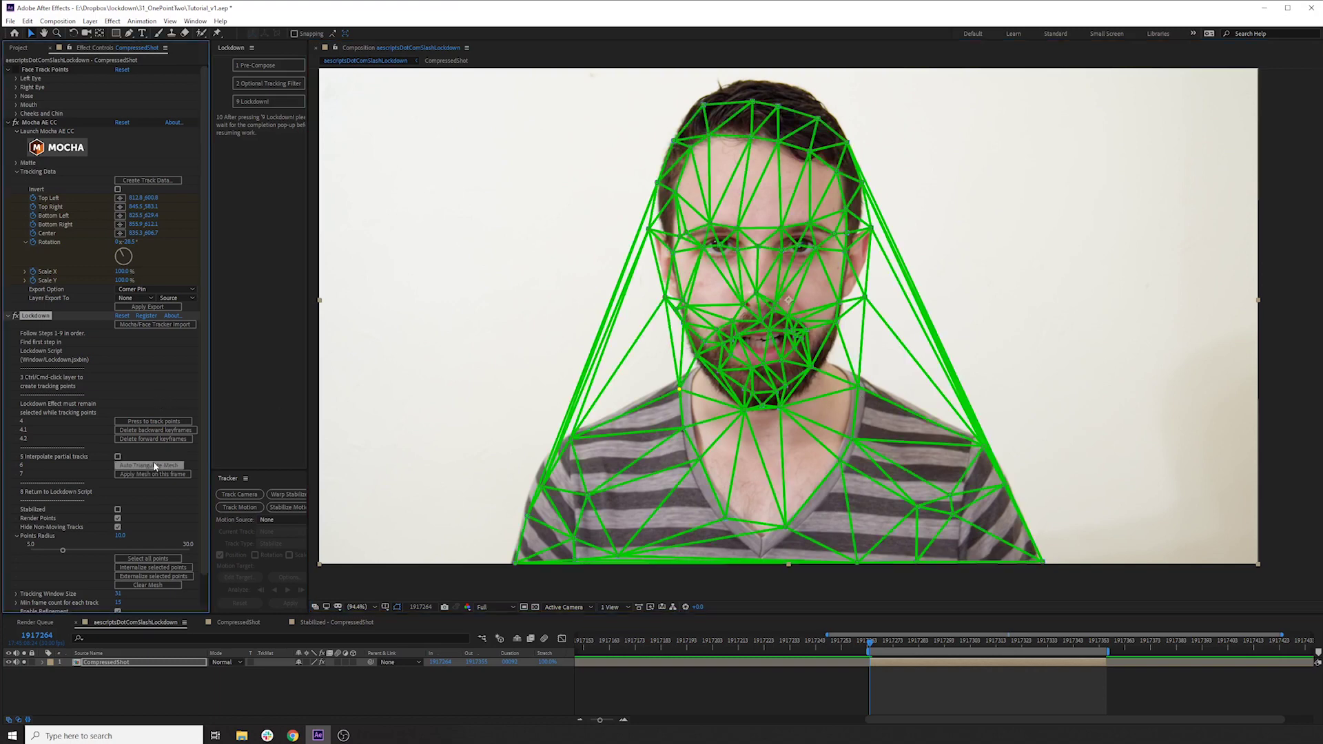
{"action": "left_click", "coordinate": [599, 370]}
{"action": "left_click", "coordinate": [598, 366], "text": "alt"}
{"action": "left_click", "coordinate": [593, 364], "text": "alt"}
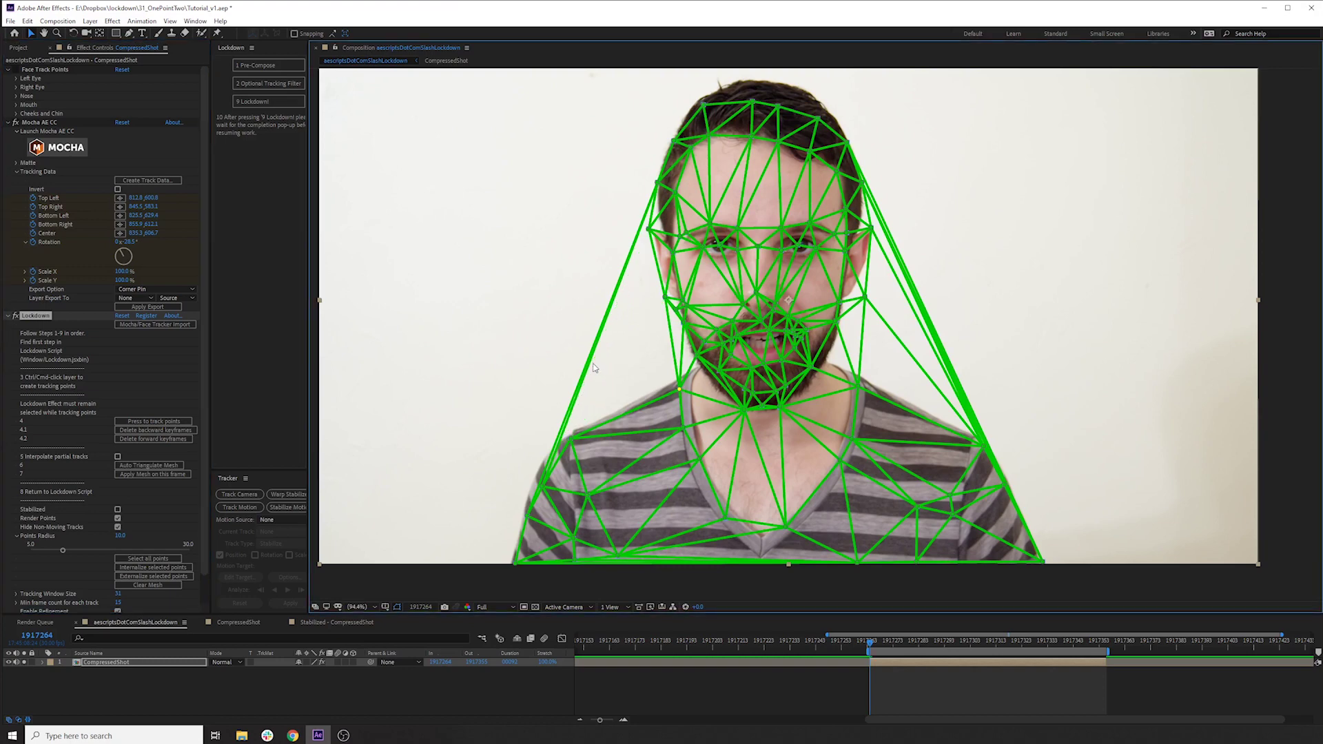
{"action": "left_click", "coordinate": [587, 362], "text": "alt"}
{"action": "left_click", "coordinate": [930, 366], "text": "alt"}
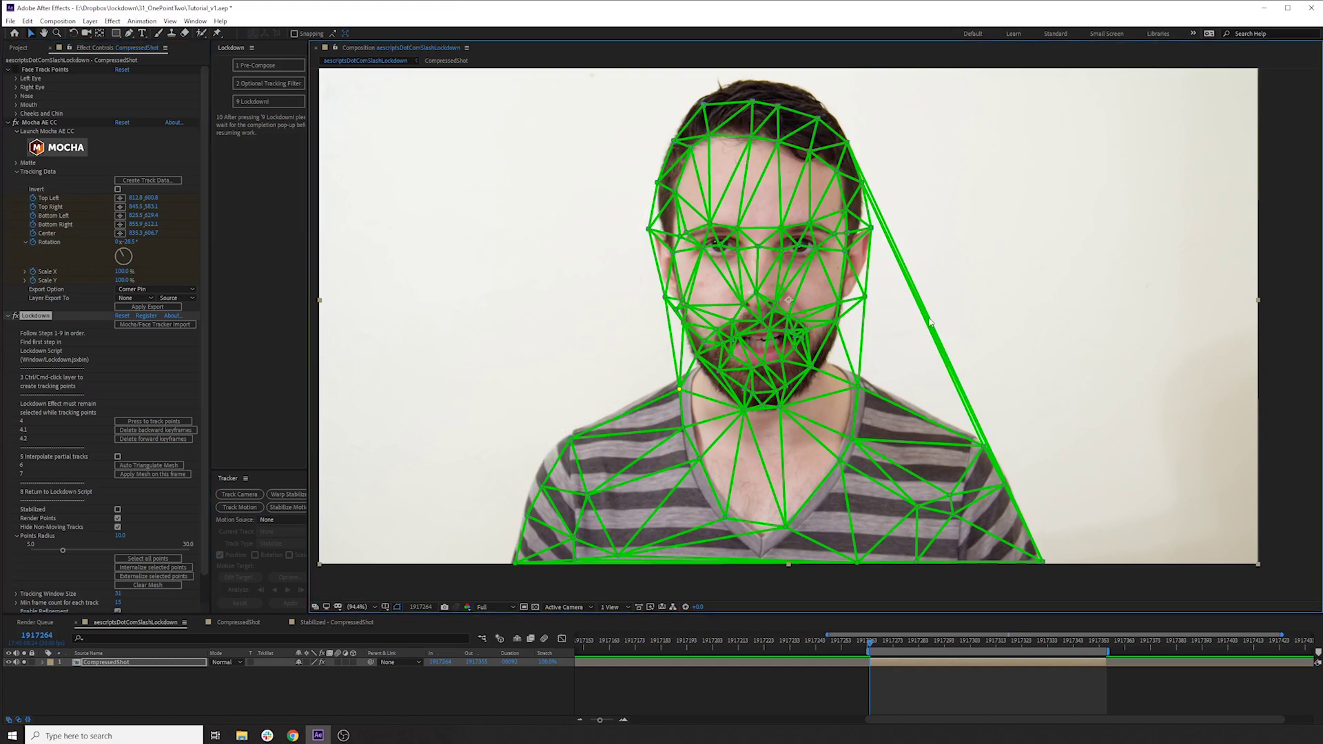
Step: Apply the mesh on this frame and play back the stabilized clip
{"action": "left_click", "coordinate": [138, 476]}
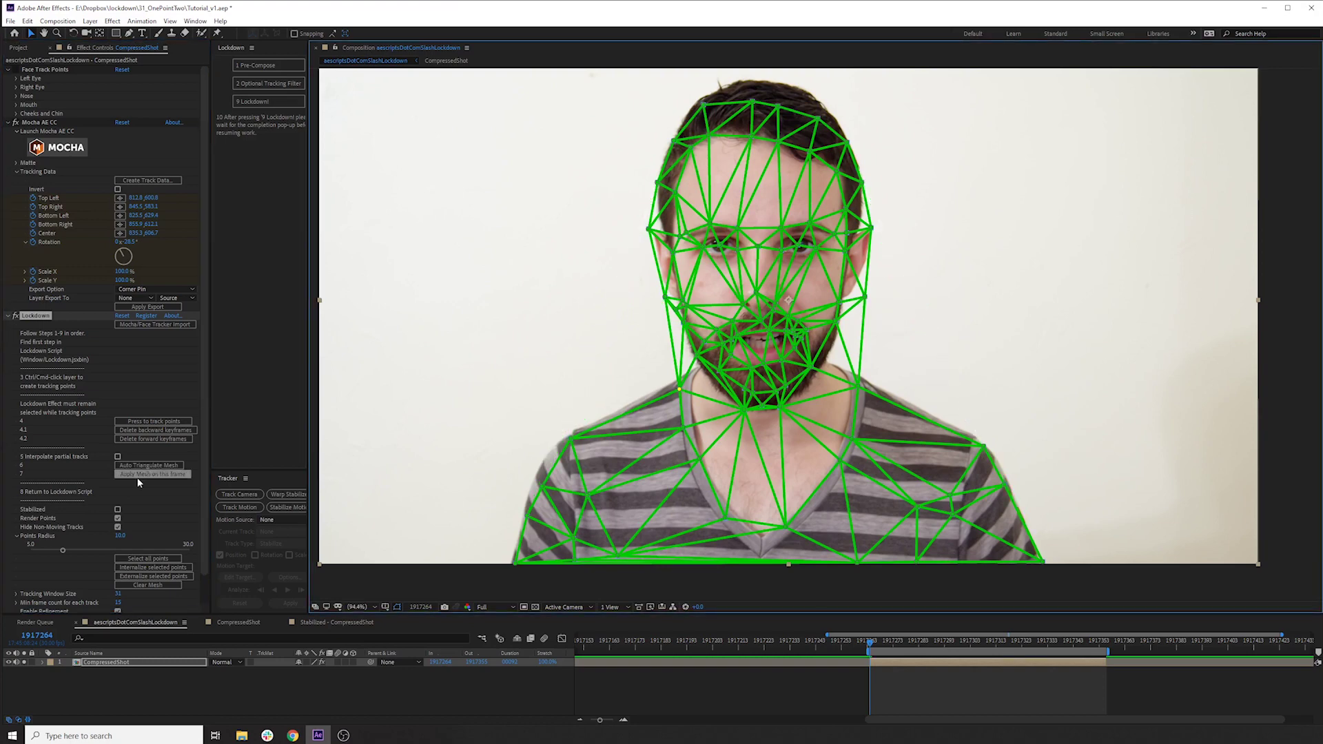
{"action": "left_click", "coordinate": [137, 475]}
{"action": "key", "text": "space"}
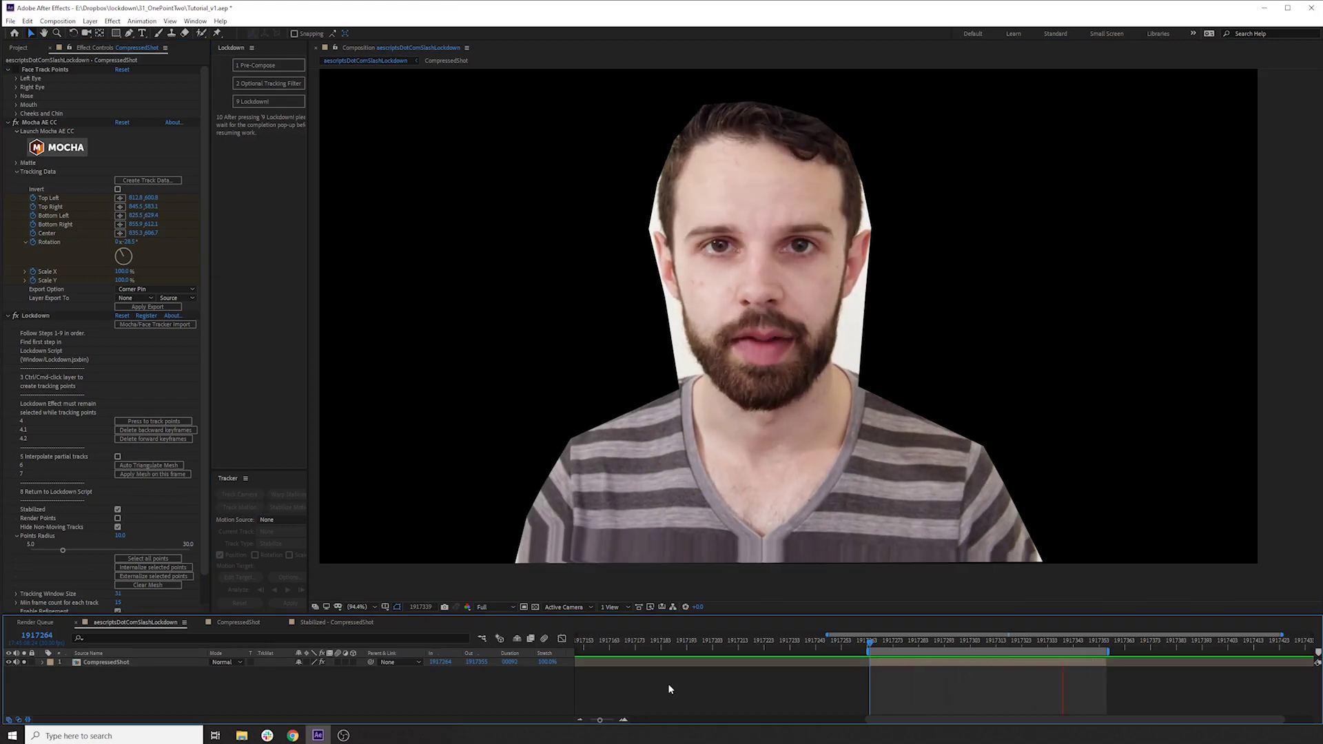
{"action": "key", "text": "space"}
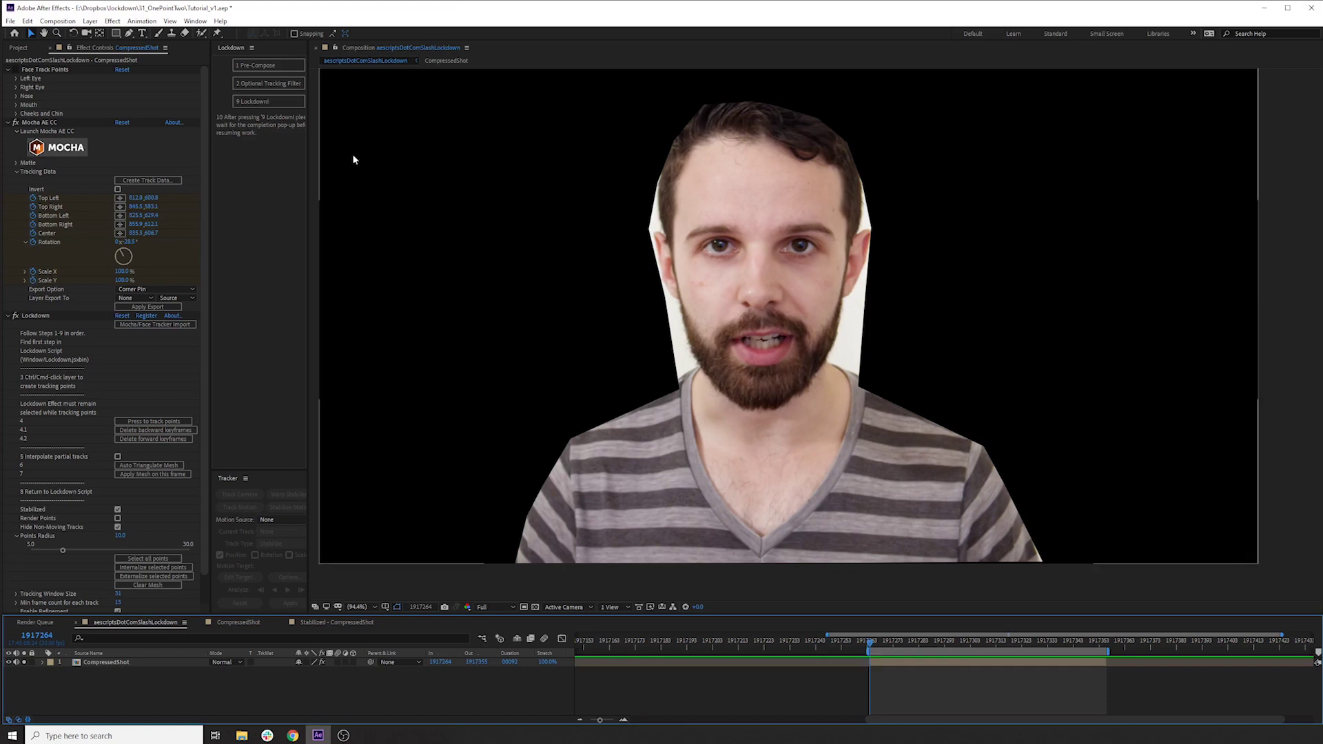
Step: Run the Lockdown script's step 9 and open the new Stabilized - CompressedShot precomp
{"action": "left_click", "coordinate": [269, 101]}
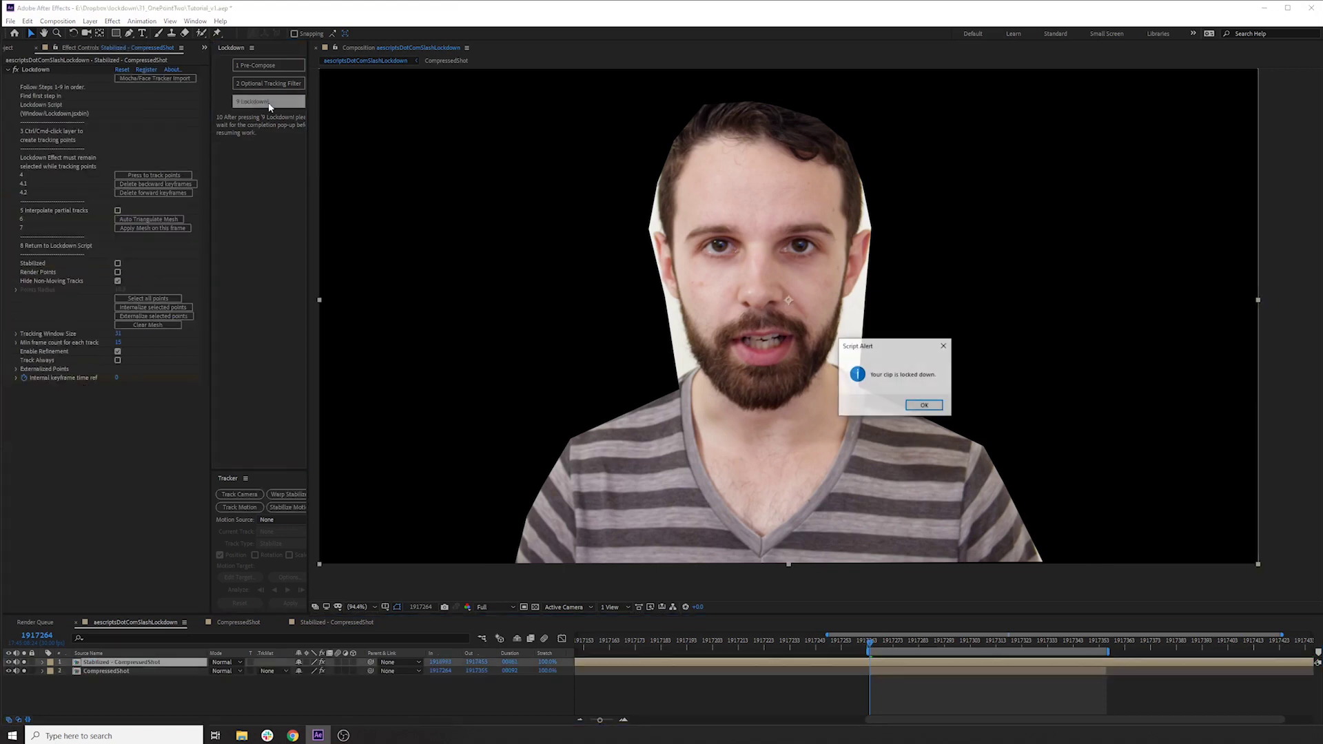
{"action": "left_click", "coordinate": [924, 405]}
{"action": "double_click", "coordinate": [153, 665]}
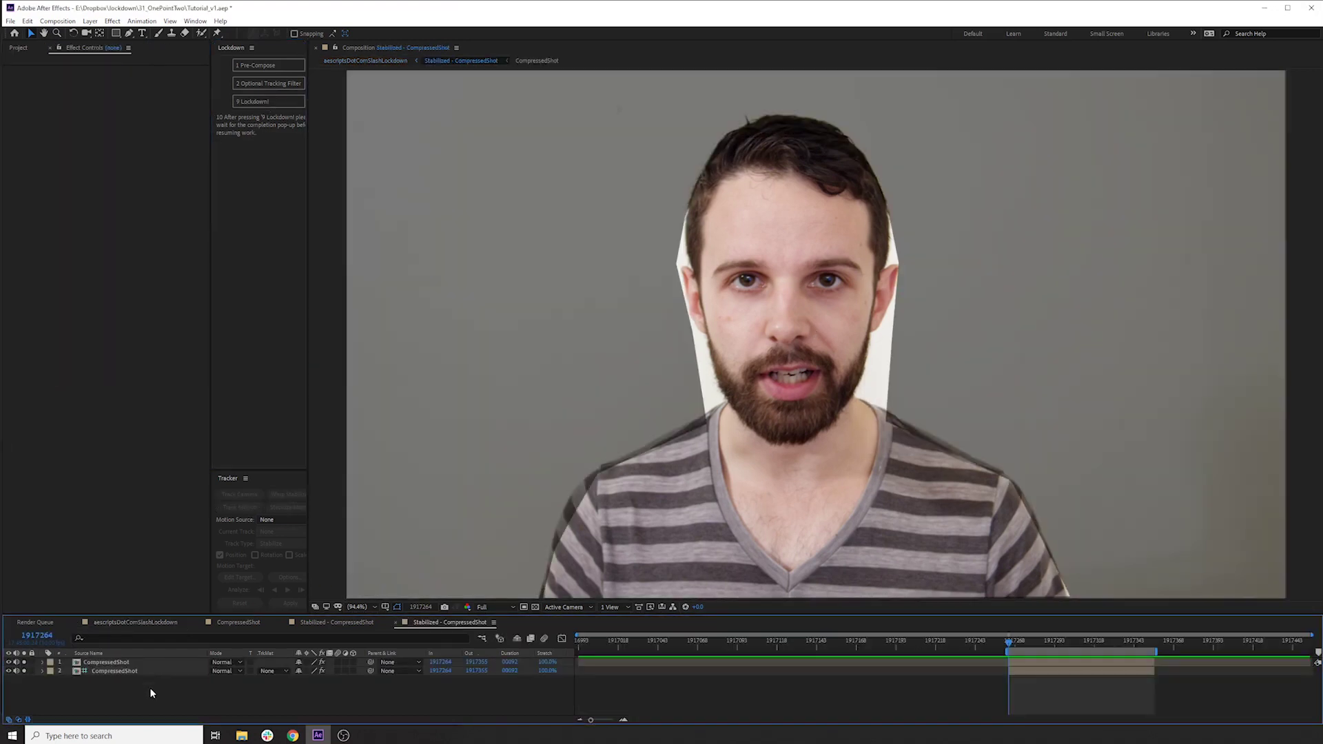
Step: Add the watercolor pineapple image above the stabilized shot and repeat it with Motion Tile at 400 output width and height
{"action": "left_click", "coordinate": [16, 48]}
{"action": "left_click_drag", "start_coordinate": [59, 190], "coordinate": [142, 665]}
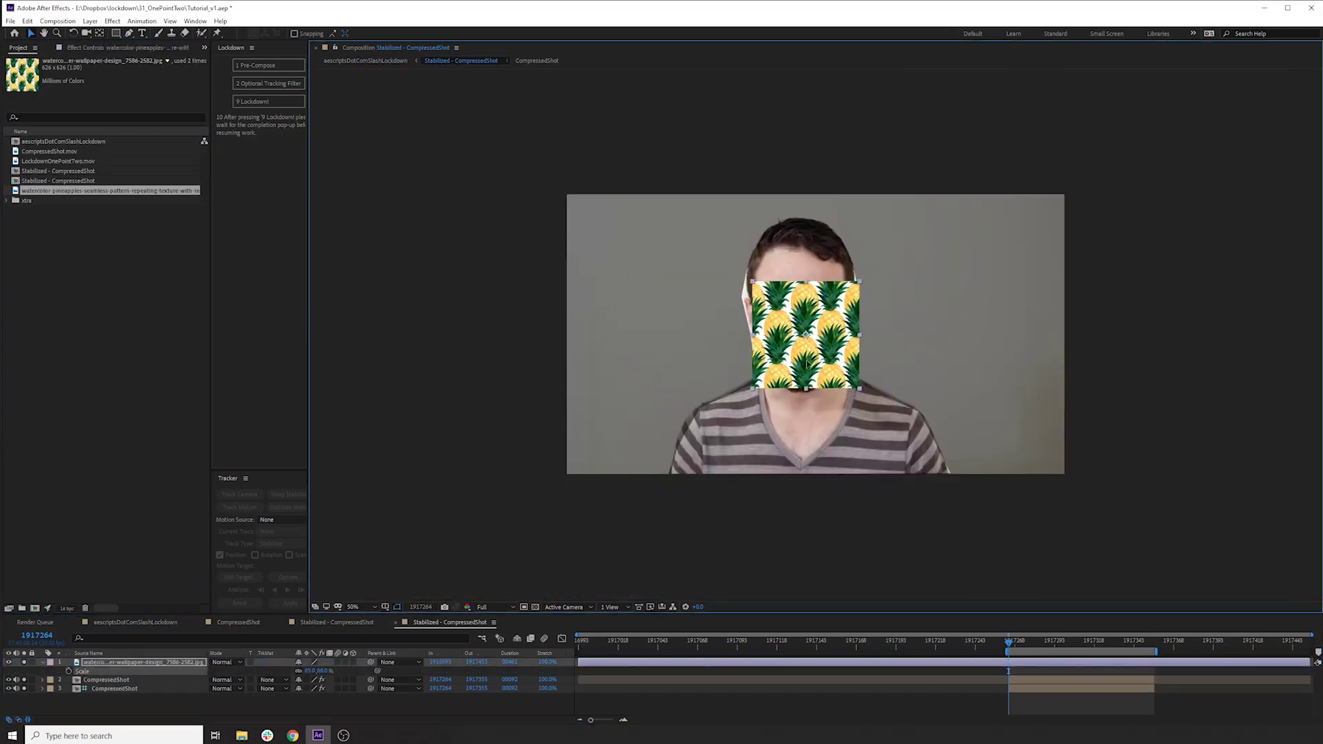
{"action": "left_click", "coordinate": [112, 20]}
{"action": "left_click", "coordinate": [289, 641]}
{"action": "left_click_drag", "start_coordinate": [121, 104], "coordinate": [137, 109]}
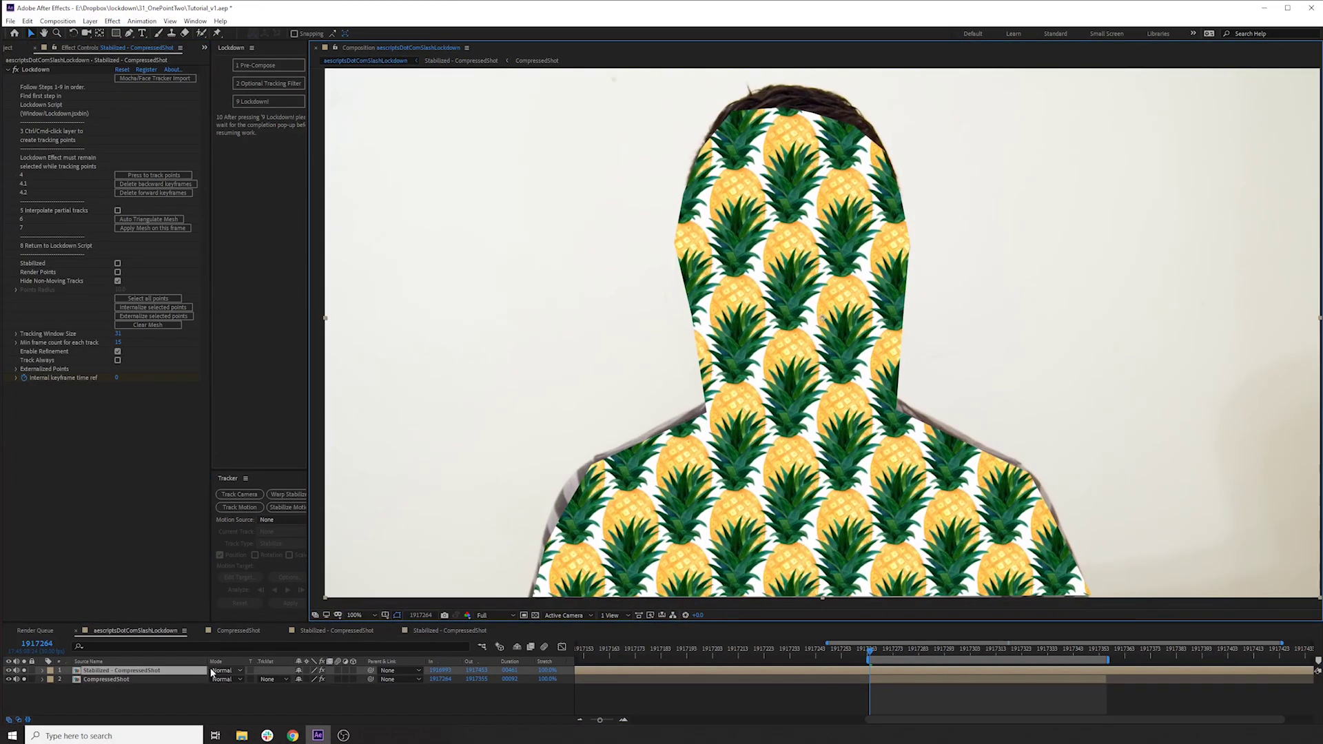
Step: Blend the Stabilized - CompressedShot layer with Multiply in the main composition and play back the pineapple texture
{"action": "left_click", "coordinate": [219, 671]}
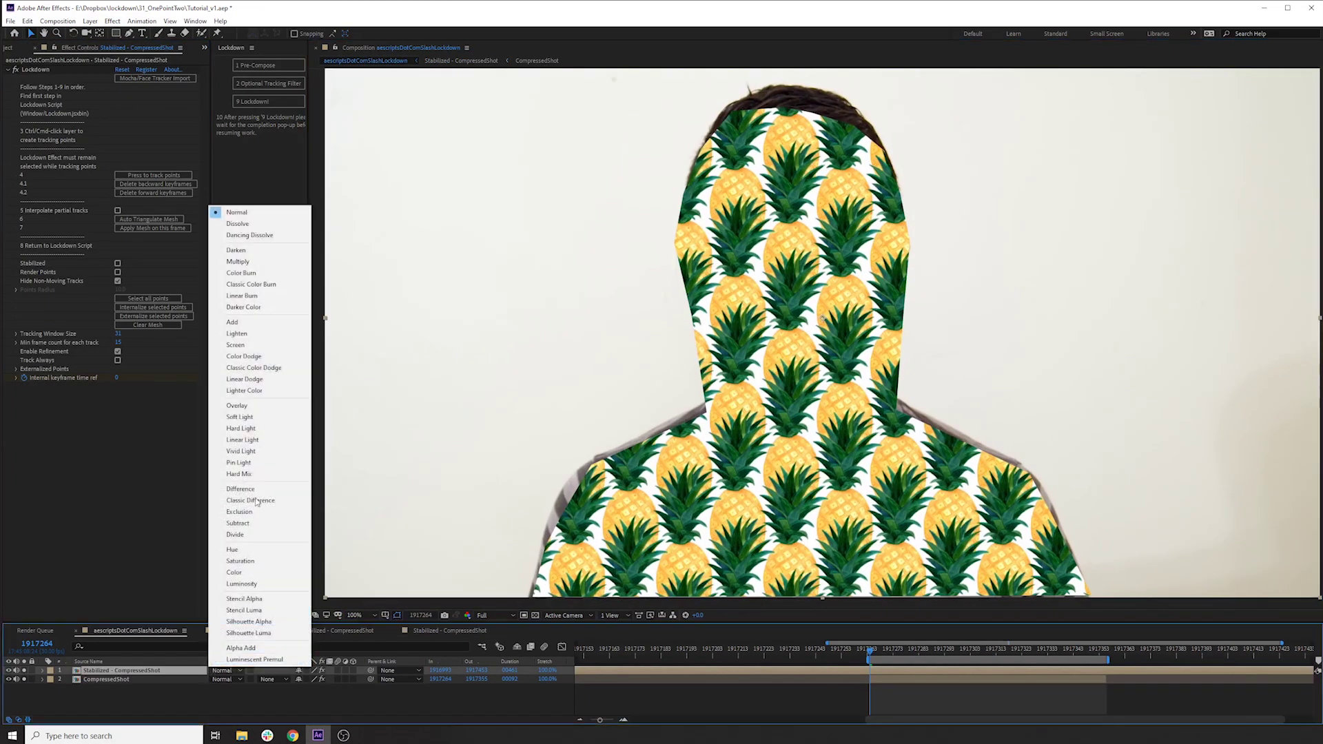
{"action": "left_click", "coordinate": [248, 262]}
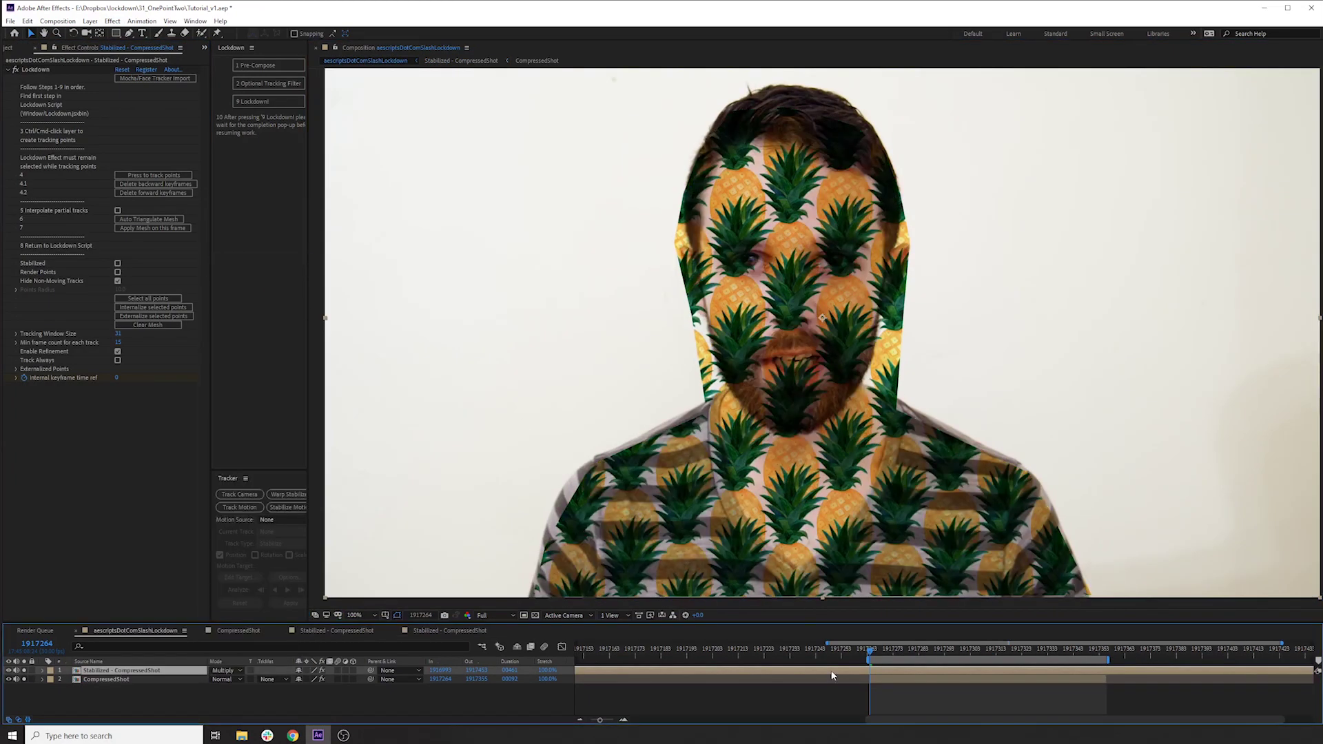
{"action": "left_click", "coordinate": [832, 704]}
{"action": "key", "text": "space"}
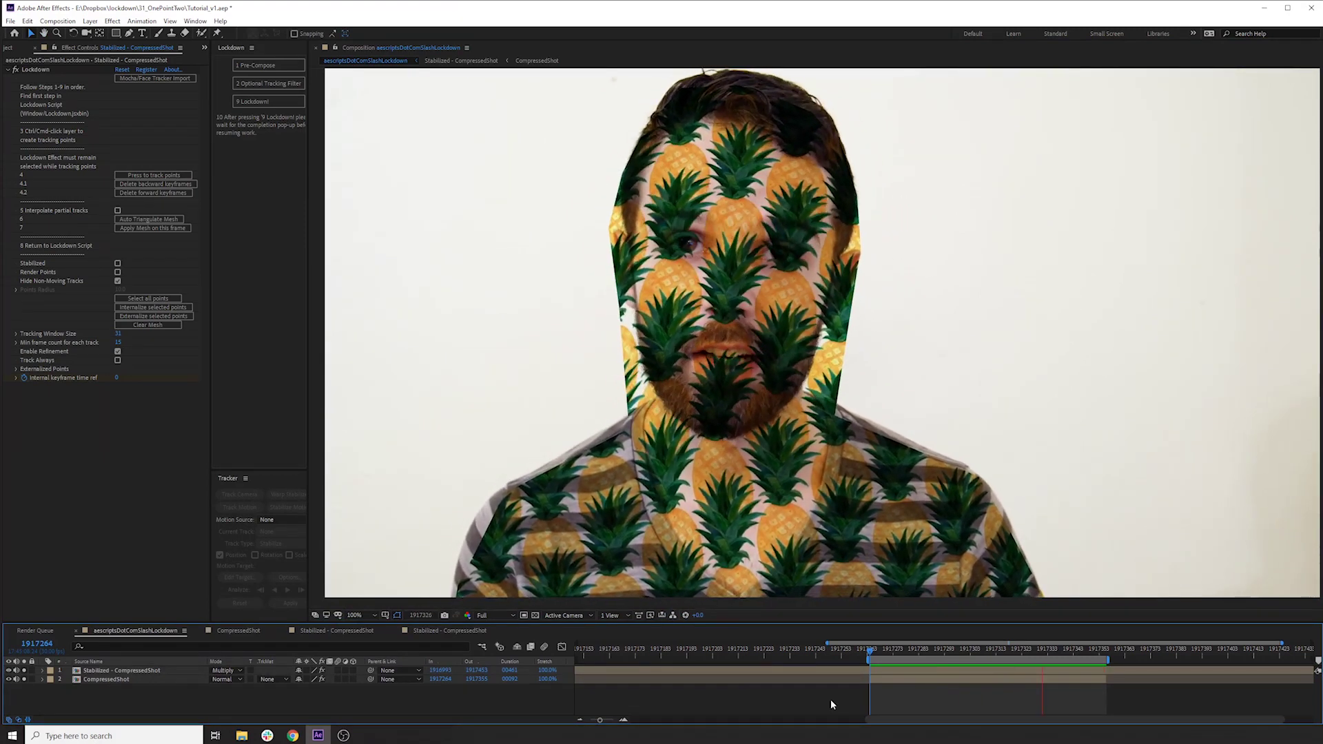
{"action": "key", "text": "space"}
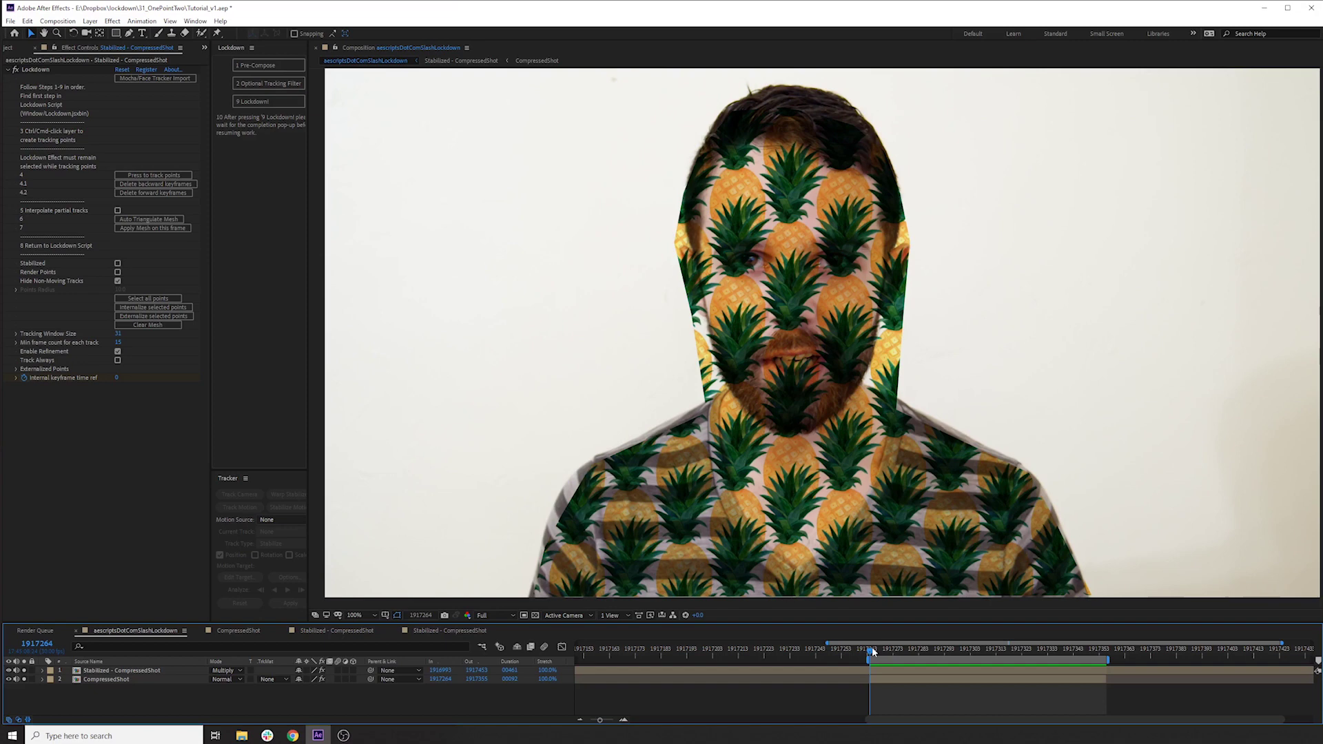
Step: Duplicate the CompressedShot layer, move the copy above the stabilized layer and solo it
{"action": "left_click", "coordinate": [449, 546]}
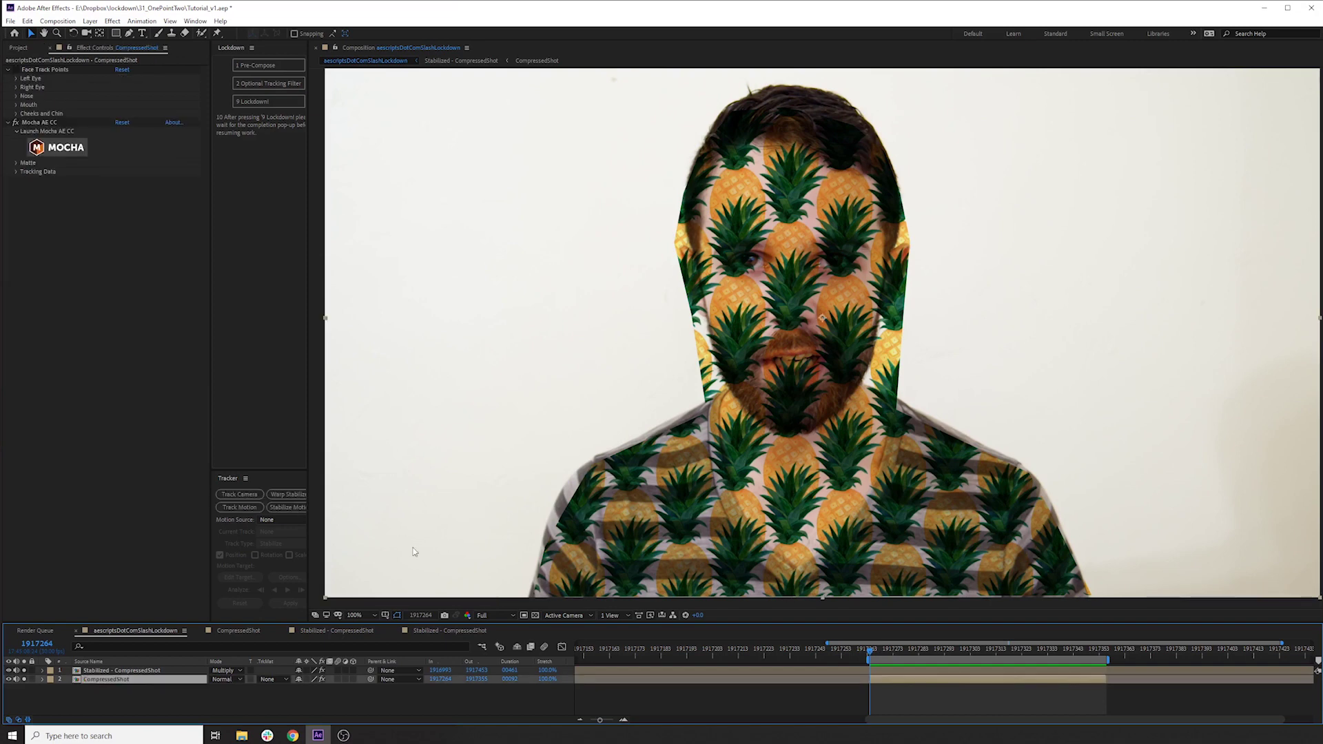
{"action": "key", "text": "ctrl+d"}
{"action": "left_click_drag", "start_coordinate": [153, 684], "coordinate": [134, 669]}
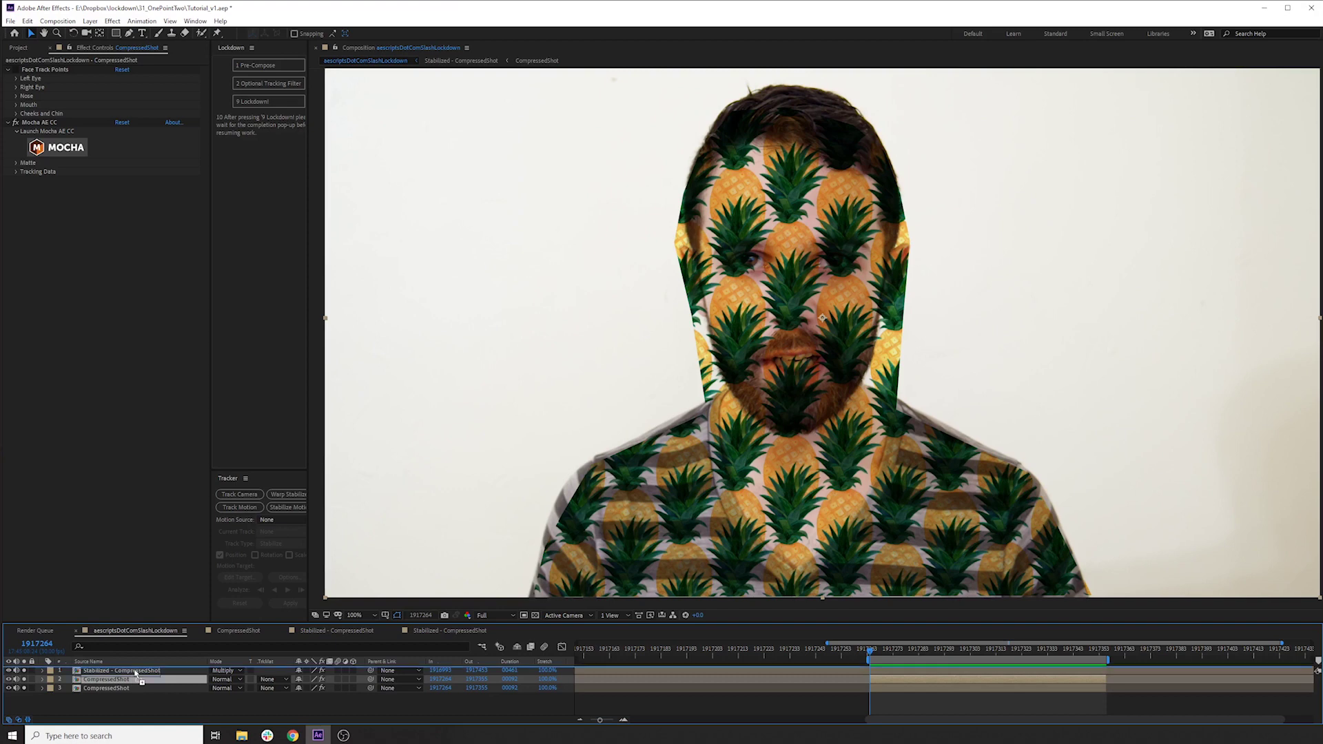
{"action": "left_click", "coordinate": [24, 687]}
Step: Add Composite Brush to the top CompressedShot layer, brush over the wall to select it and deselect the skin areas
{"action": "left_click", "coordinate": [97, 672]}
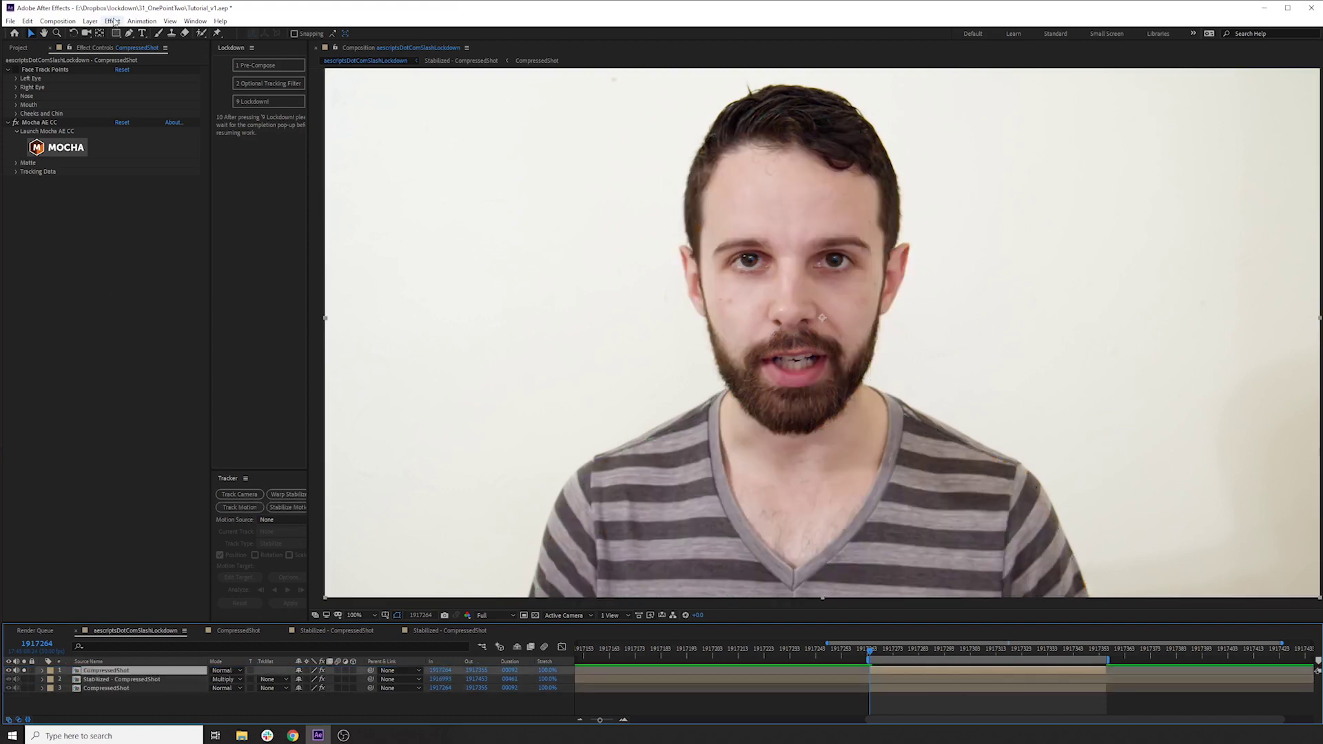
{"action": "left_click", "coordinate": [113, 21]}
{"action": "left_click", "coordinate": [263, 484]}
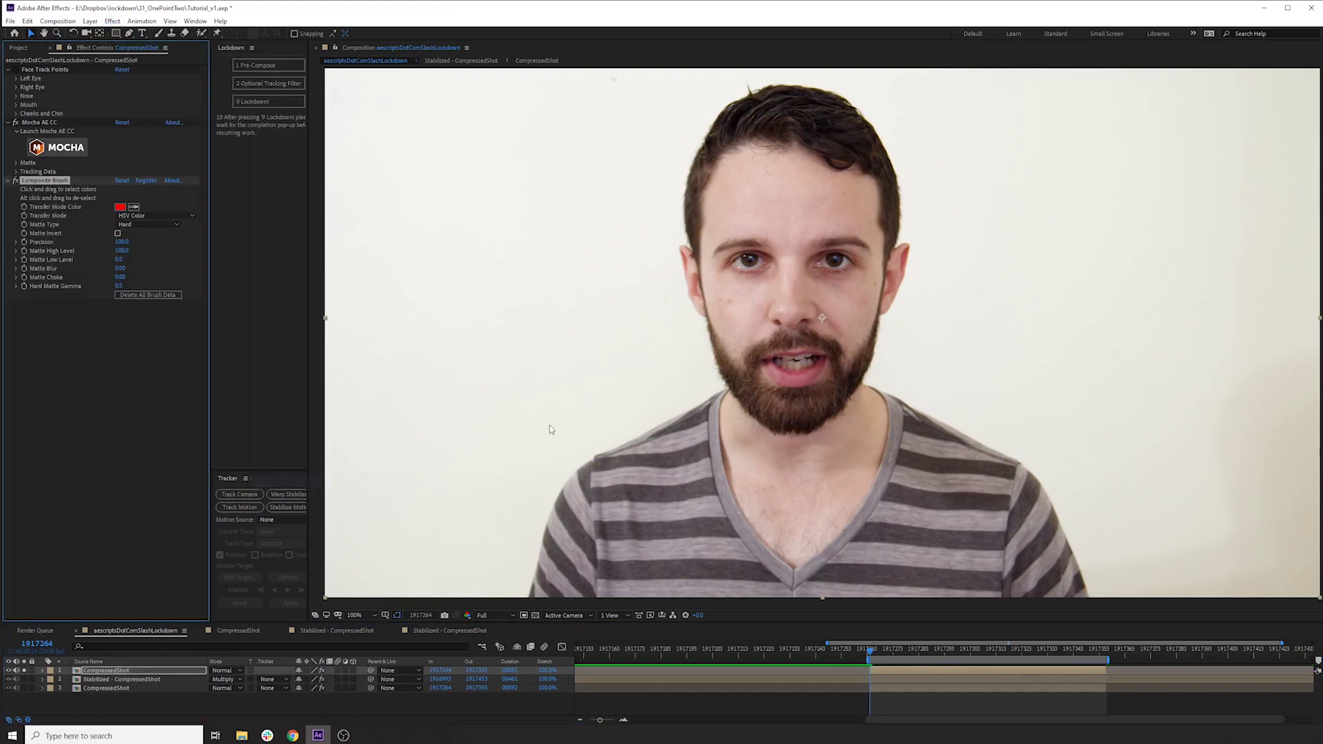
{"action": "left_click", "coordinate": [498, 516]}
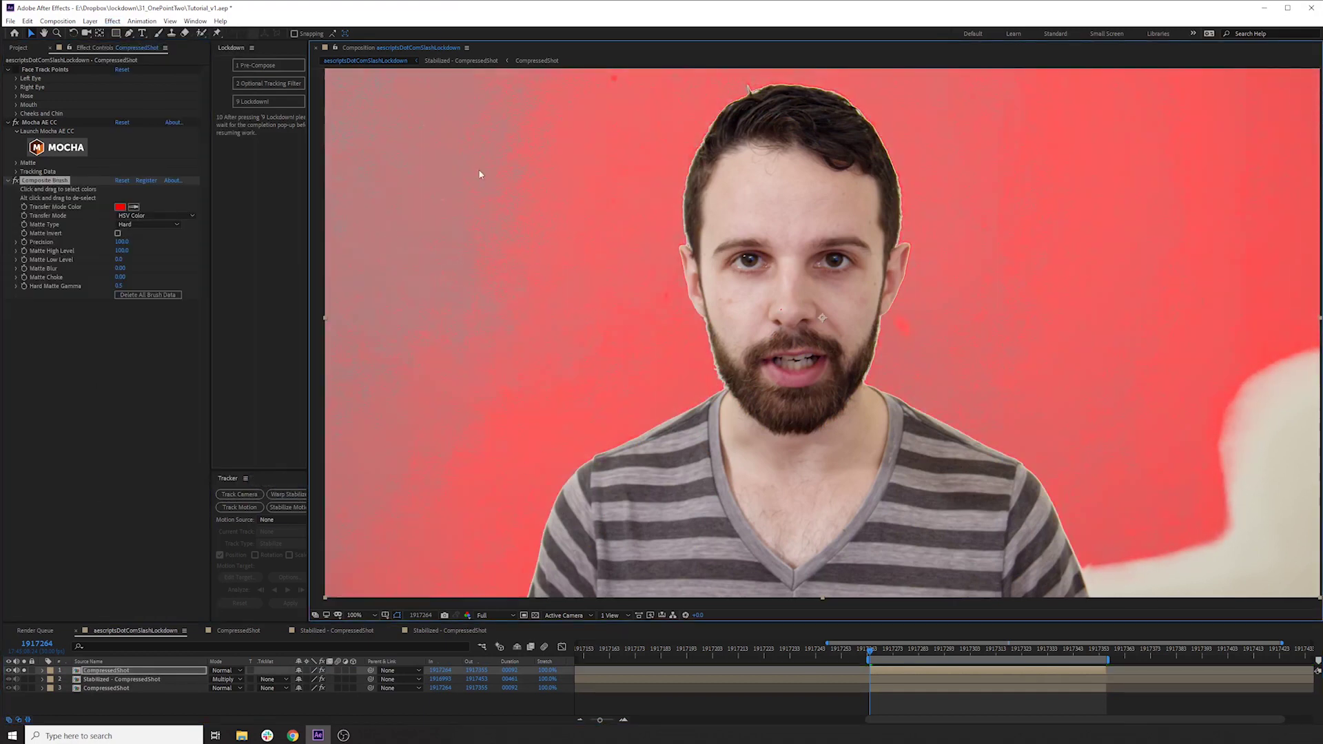
{"action": "mouse_move", "coordinate": [1152, 497]}
{"action": "left_mouse_down"}
{"action": "mouse_move", "coordinate": [1126, 544]}
{"action": "mouse_move", "coordinate": [1147, 591]}
{"action": "left_mouse_up"}
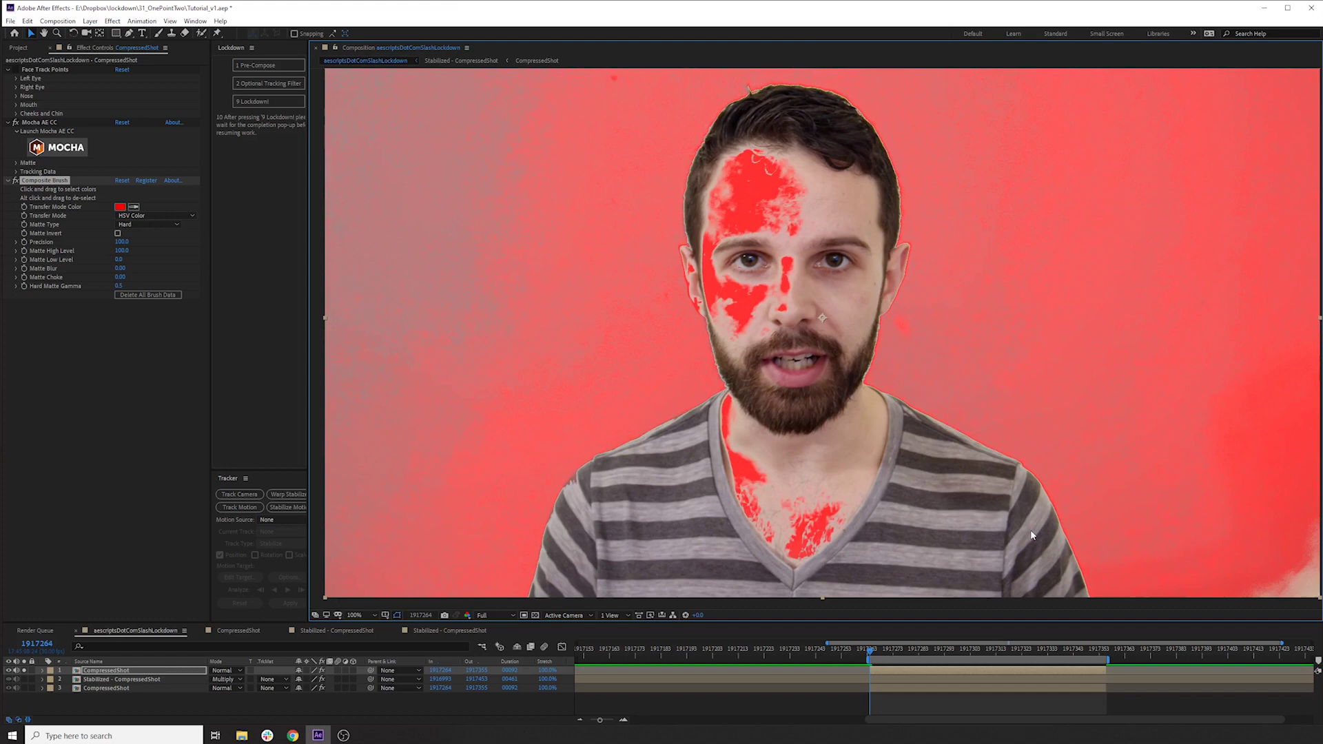
{"action": "left_click_drag", "start_coordinate": [800, 532], "coordinate": [743, 487]}
{"action": "mouse_move", "coordinate": [741, 319]}
{"action": "left_mouse_down"}
{"action": "mouse_move", "coordinate": [748, 292]}
{"action": "mouse_move", "coordinate": [716, 278]}
{"action": "left_mouse_up"}
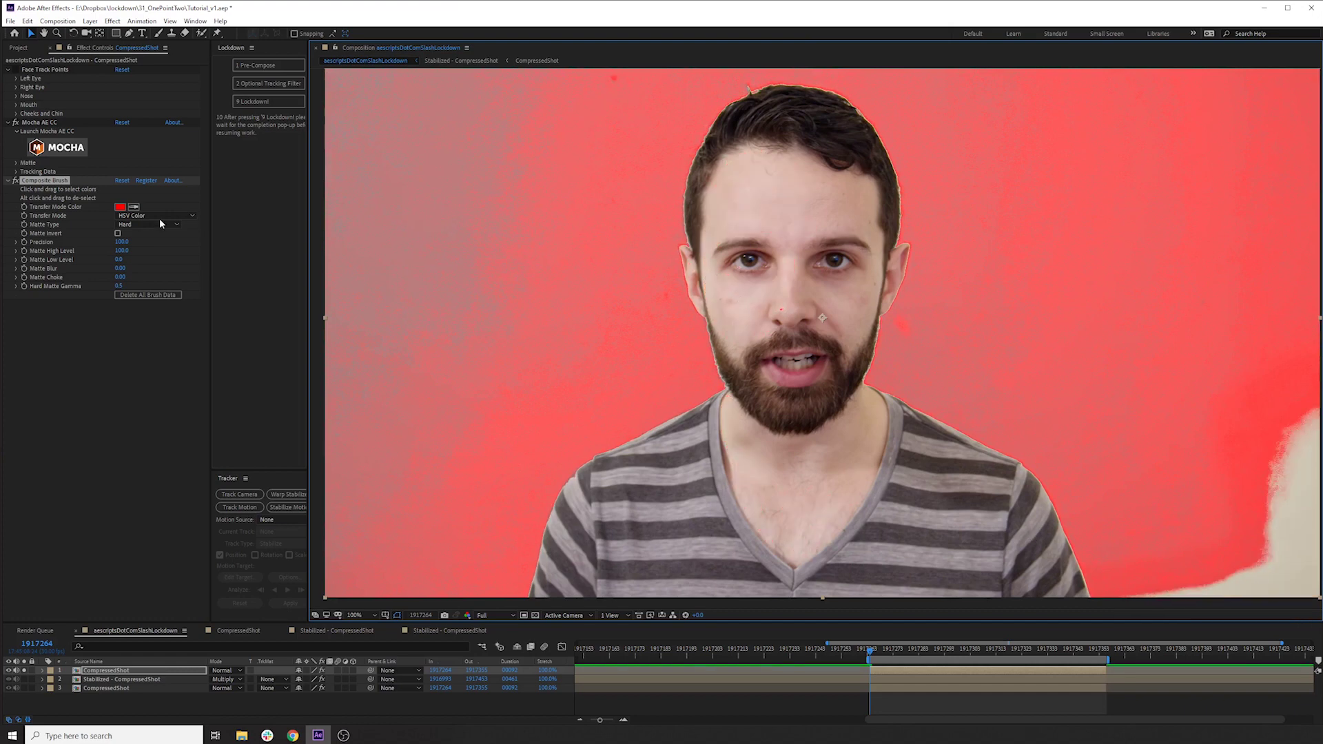
Step: Set the Composite Brush precision to 98 and refine the wall selection, keeping the man's nose out of it
{"action": "left_click", "coordinate": [119, 242]}
{"action": "type", "text": "98"}
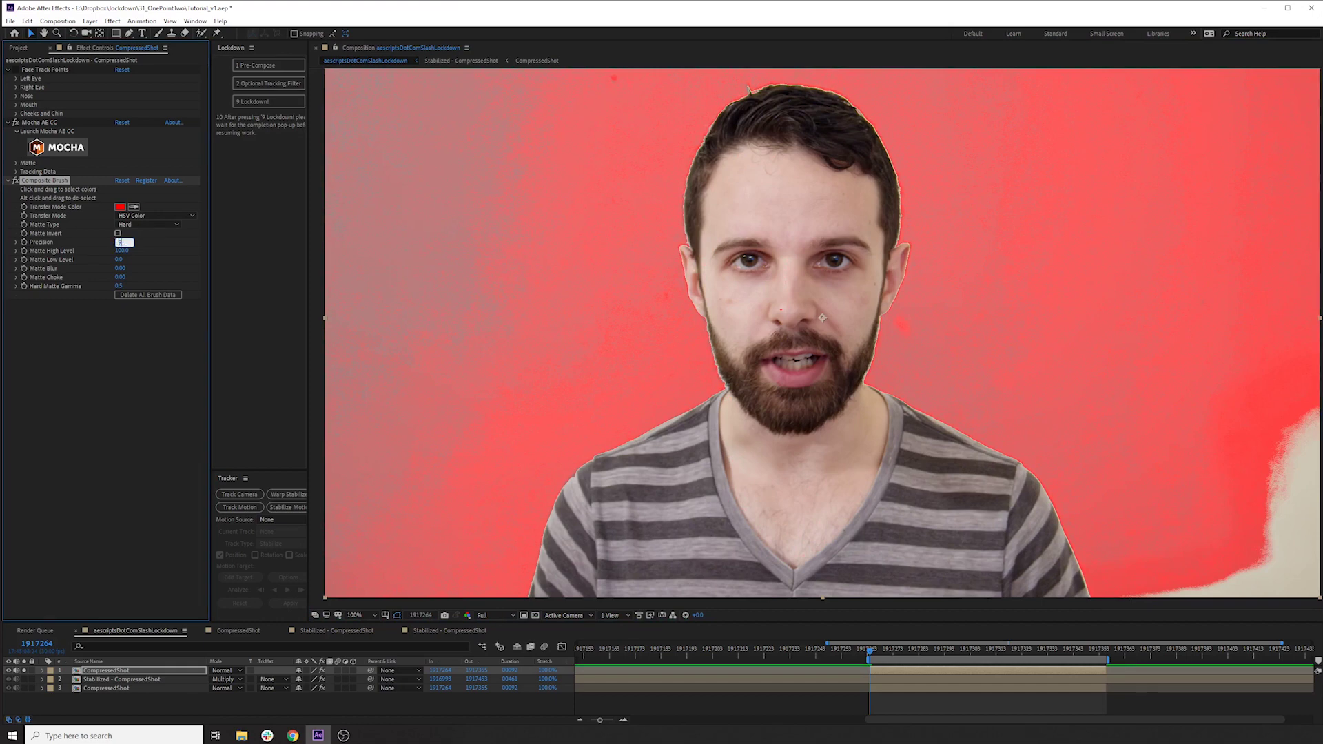
{"action": "key", "text": "Return"}
{"action": "left_click_drag", "start_coordinate": [784, 309], "coordinate": [778, 311]}
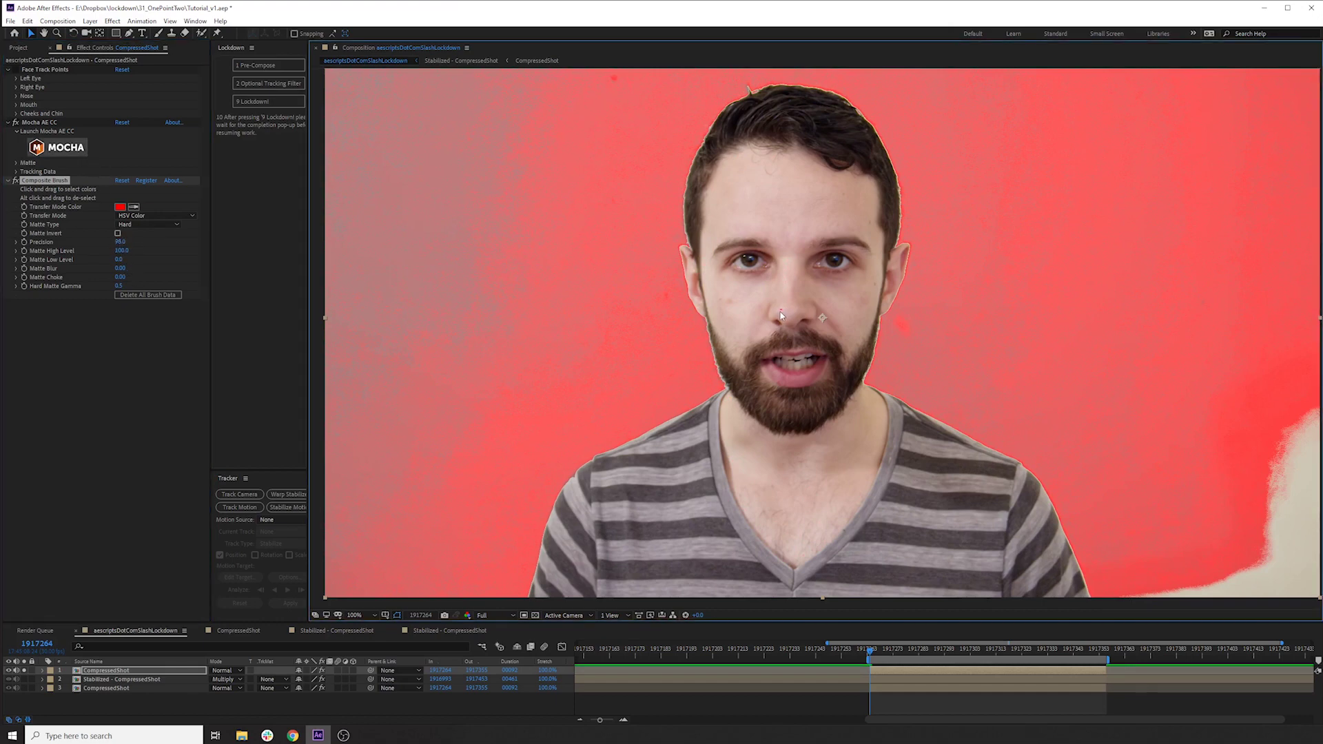
Step: Change the Composite Brush transfer mode to Stencil Alpha and check the cut-out's edges across the whole frame
{"action": "left_click", "coordinate": [176, 216]}
{"action": "left_click", "coordinate": [151, 306]}
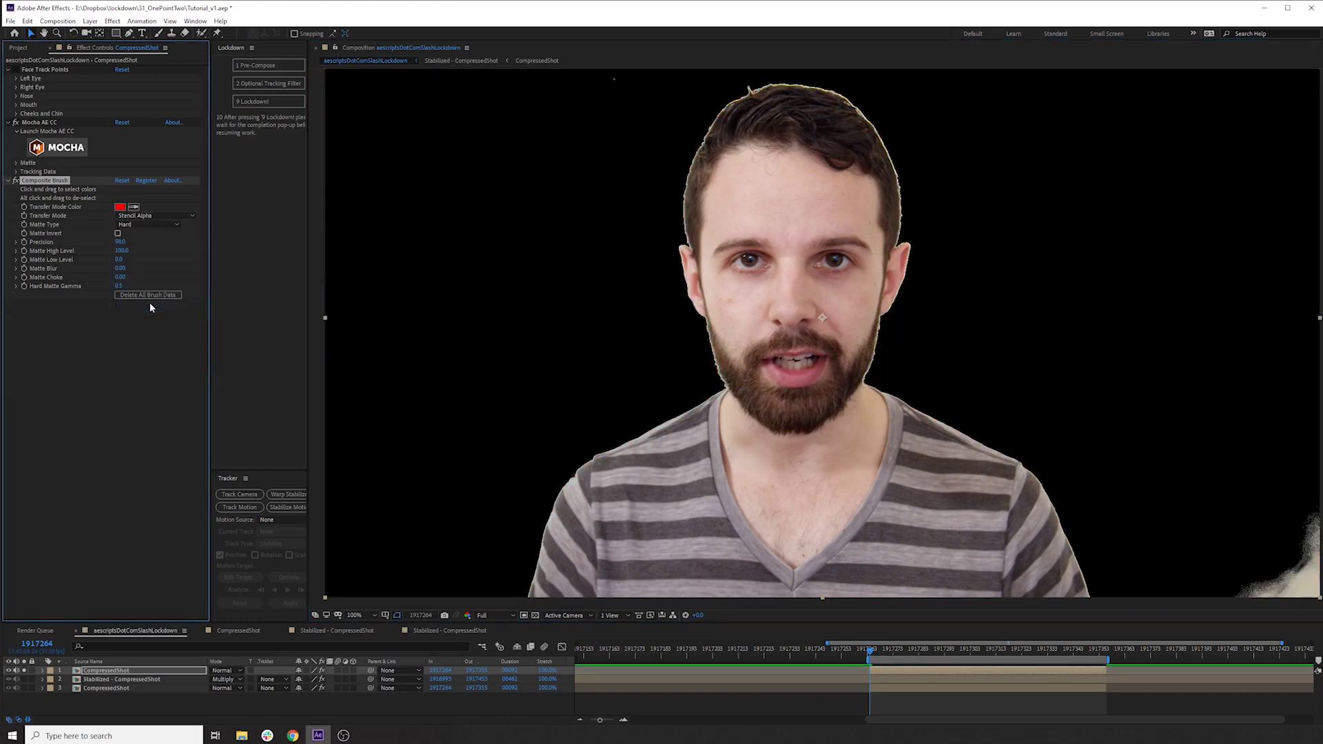
{"action": "key", "text": "comma"}
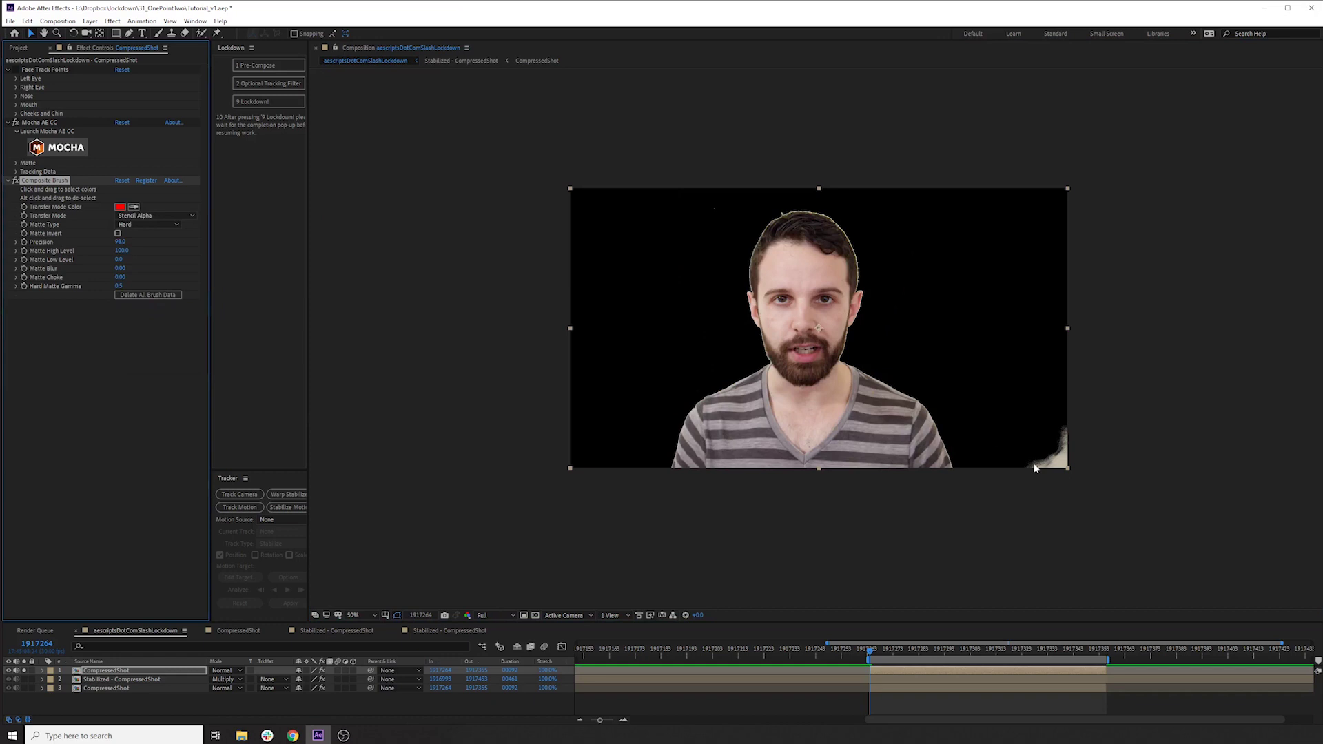
{"action": "key", "text": "period"}
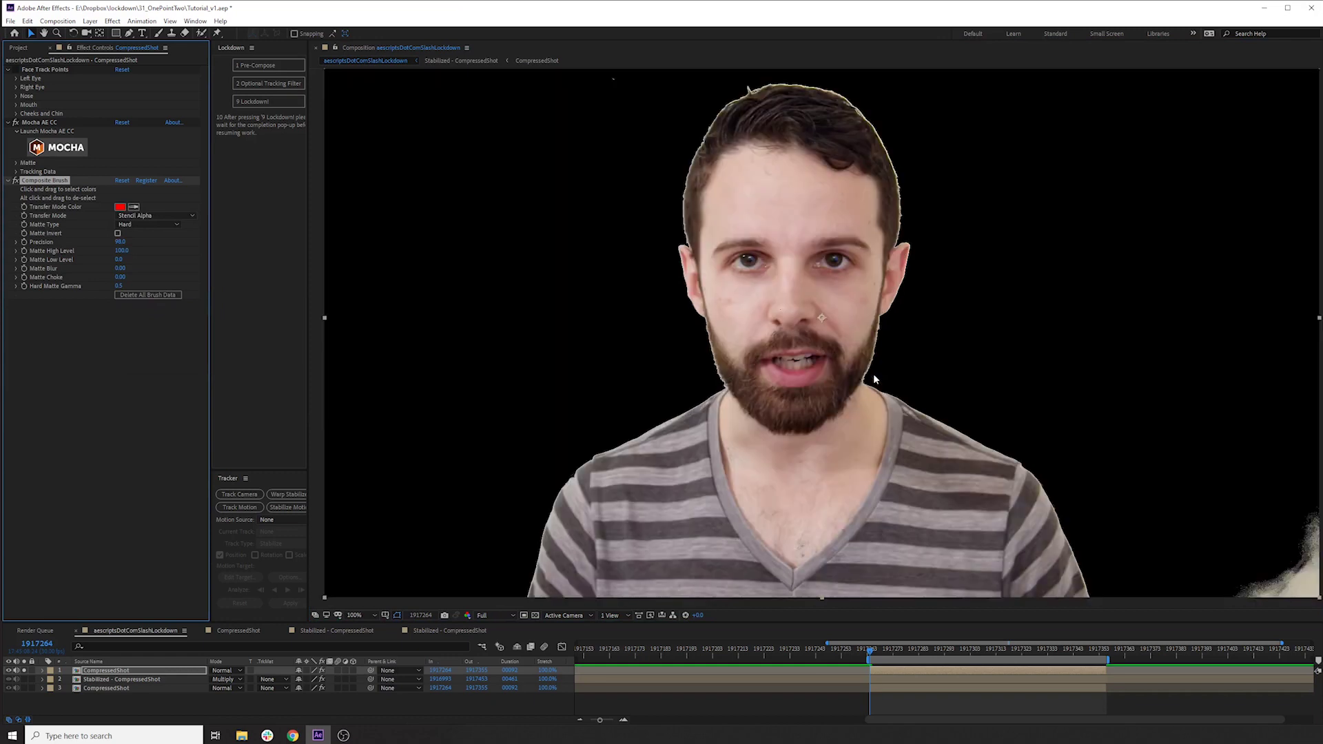
Step: Hide the keyed top layer, use it as the Alpha Matte for the stabilized pineapple layer and play back the composite
{"action": "left_click", "coordinate": [8, 670]}
{"action": "left_click", "coordinate": [192, 680]}
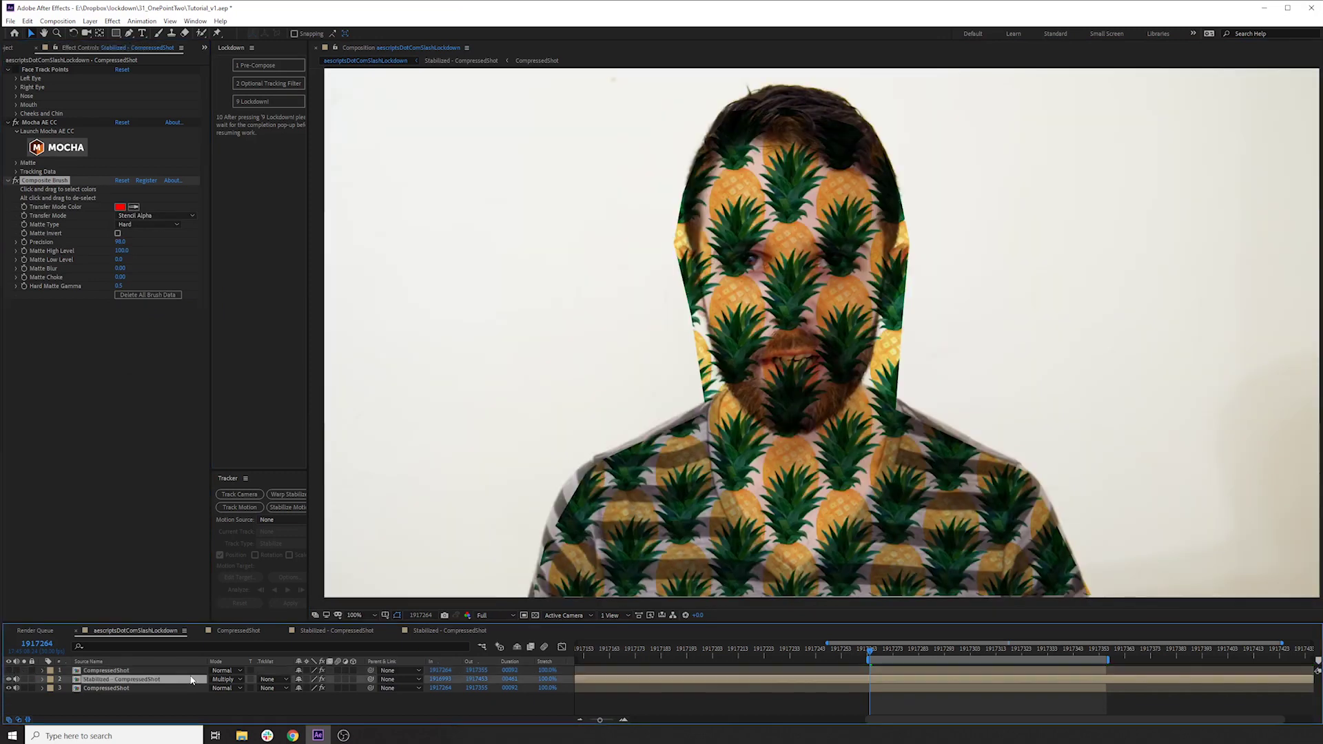
{"action": "left_click", "coordinate": [272, 679]}
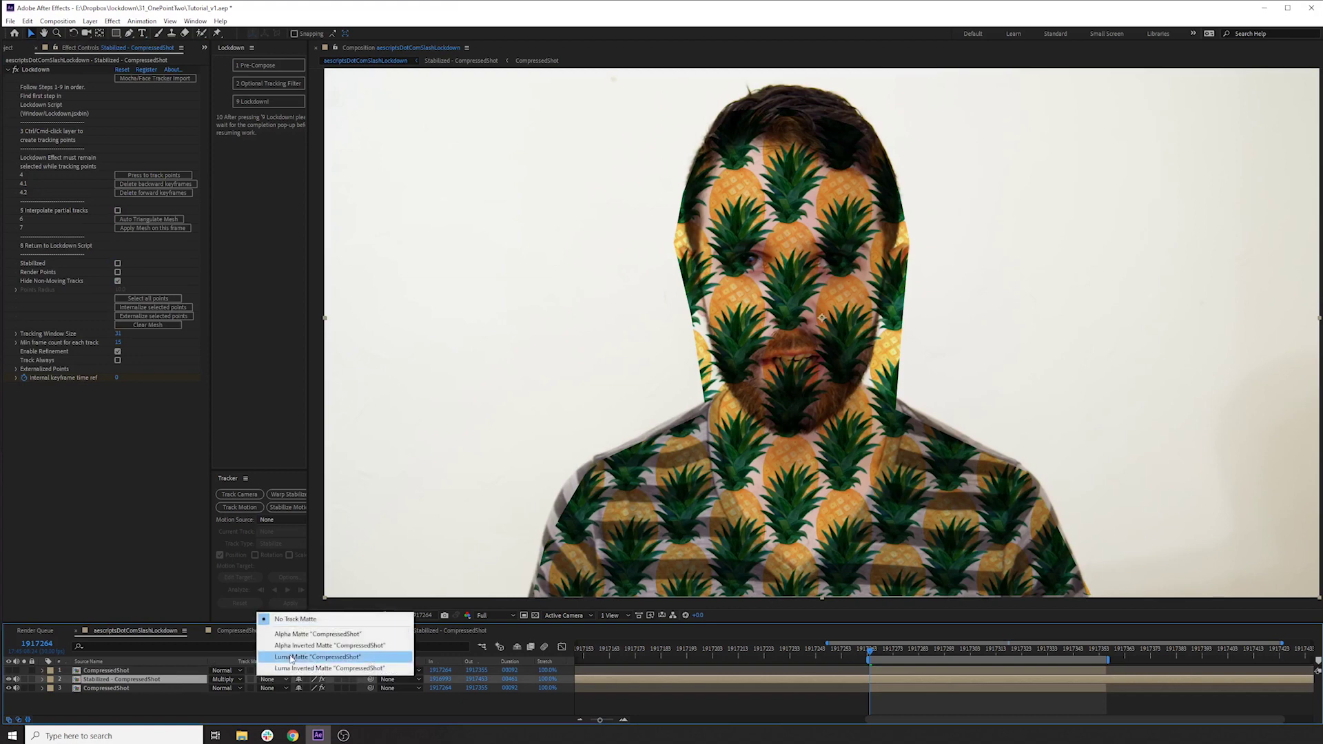
{"action": "left_click", "coordinate": [299, 634]}
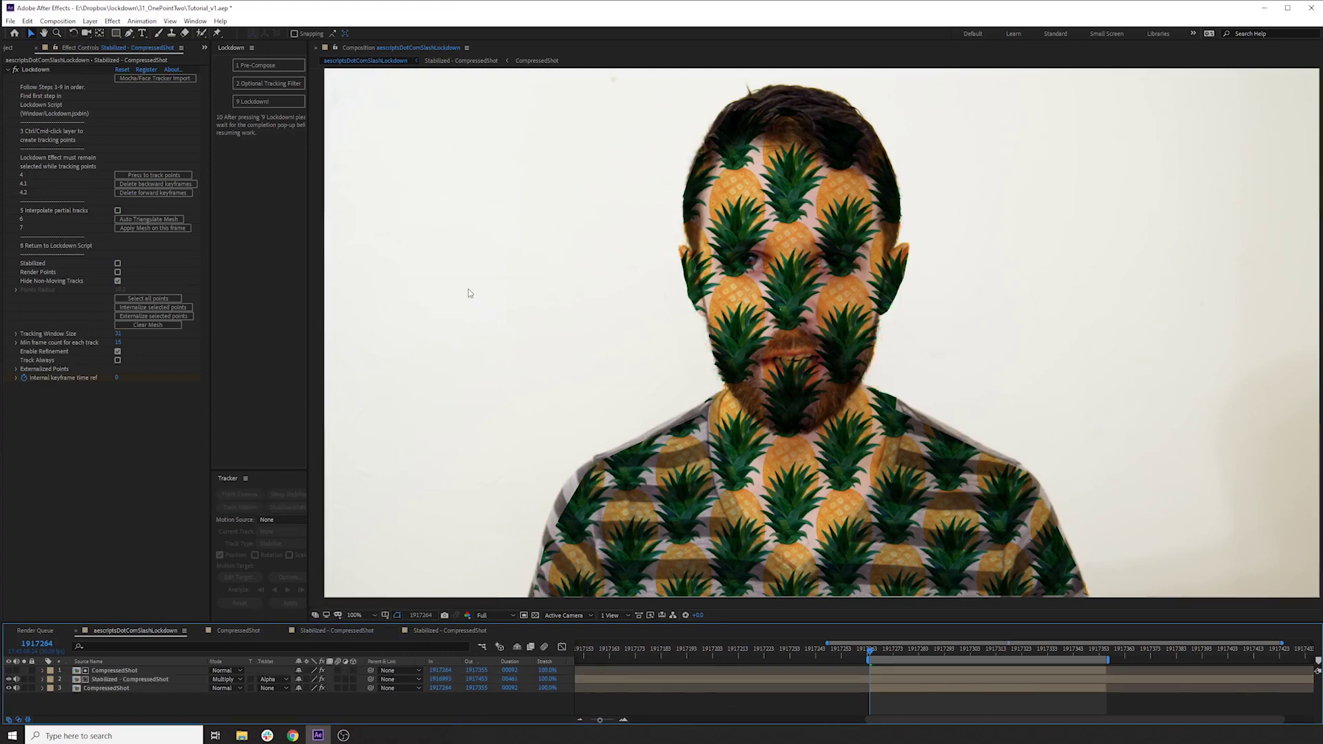
{"action": "key", "text": "space"}
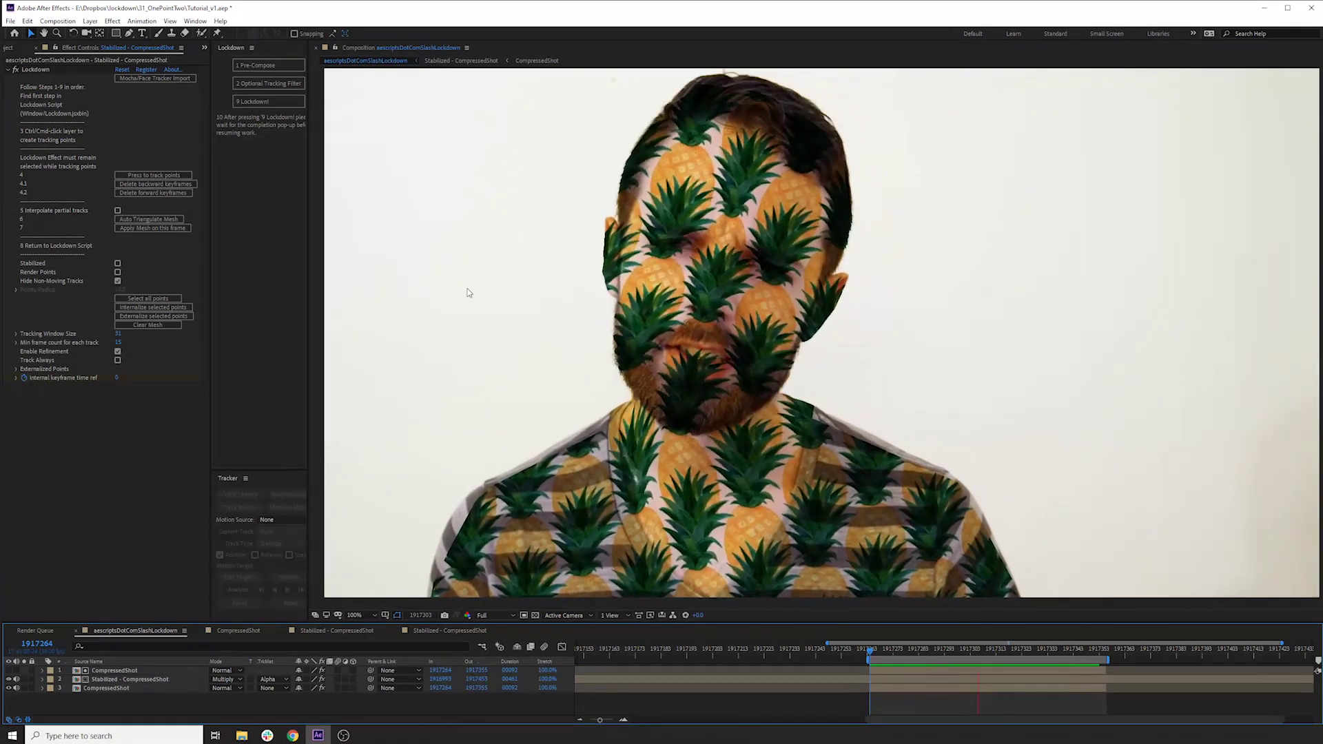
{"action": "left_click", "coordinate": [867, 649]}
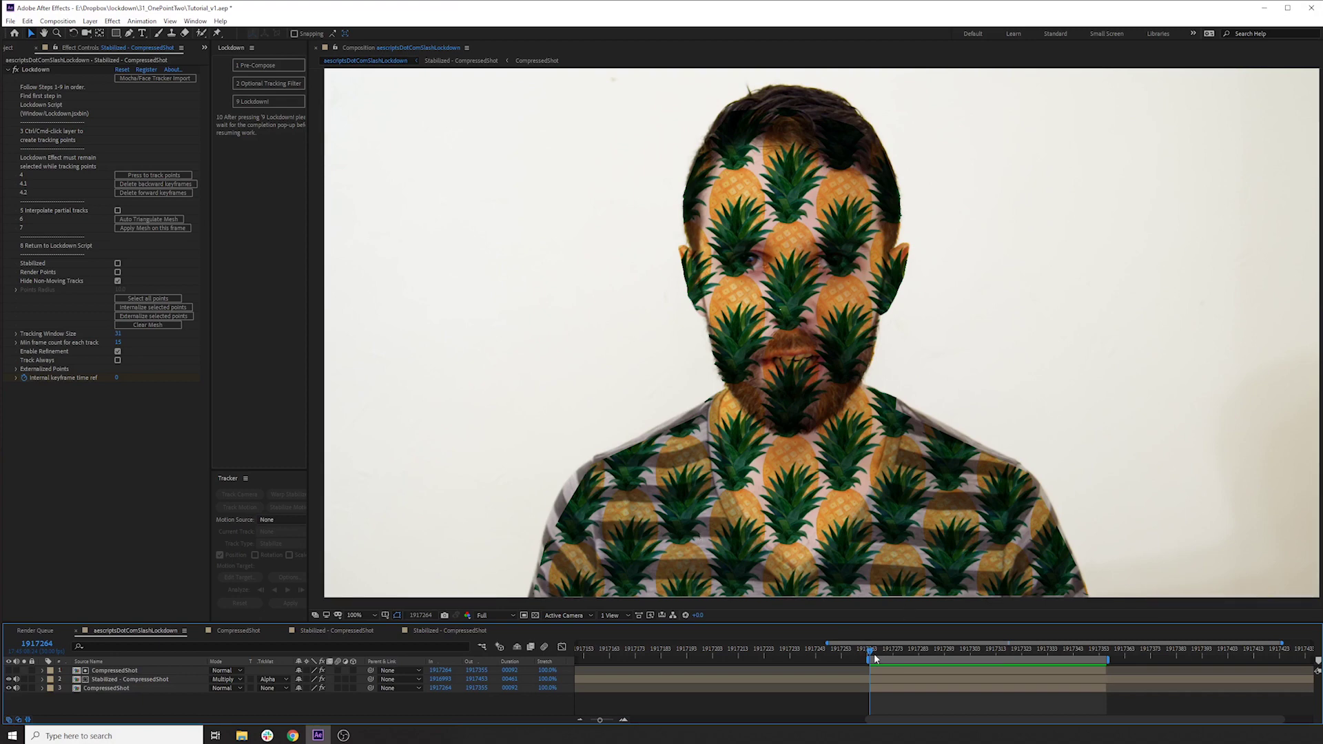
Step: Delete the unmodified CompressedShot layer beneath the stabilized pineapple layer from the main composition
{"action": "mouse_move", "coordinate": [875, 660]}
{"action": "left_mouse_down"}
{"action": "mouse_move", "coordinate": [1077, 664]}
{"action": "mouse_move", "coordinate": [863, 681]}
{"action": "left_mouse_up"}
{"action": "left_click", "coordinate": [106, 685]}
{"action": "key", "text": "Delete"}
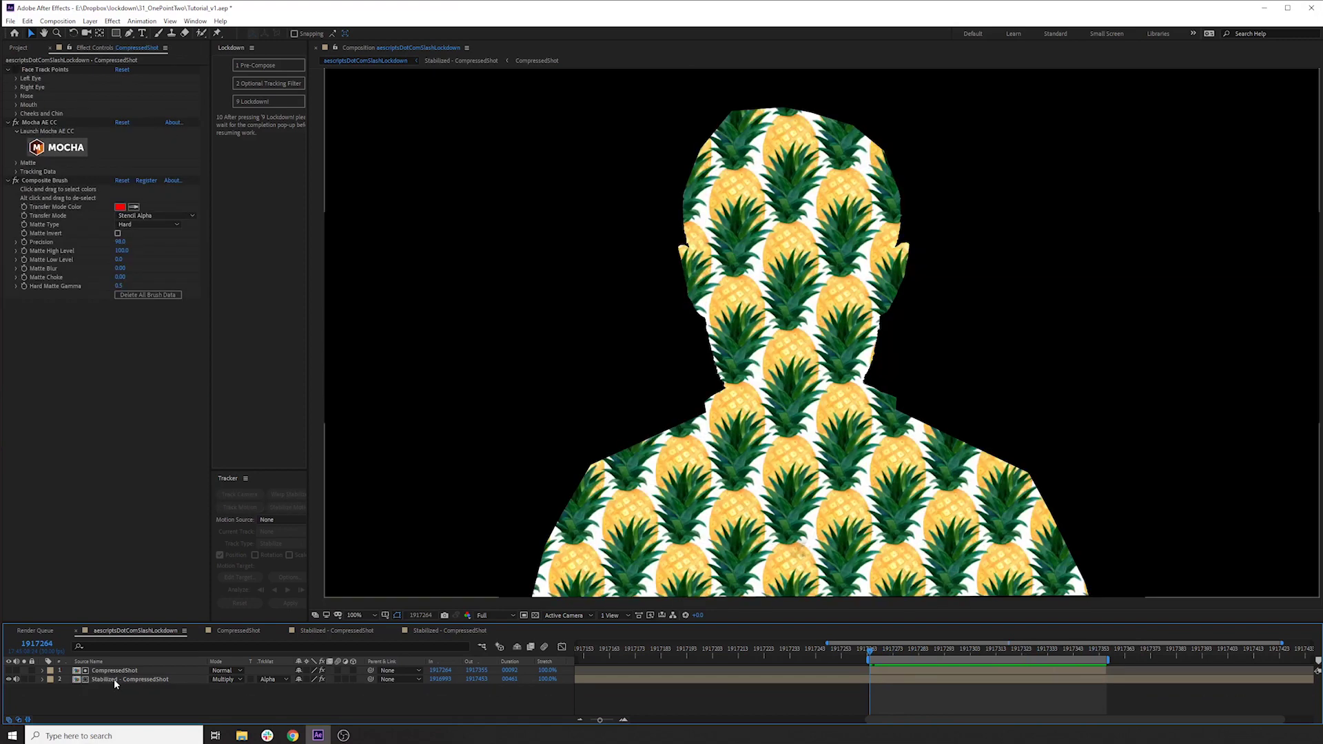
Step: Open the stabilized composition, select the CompressedShot layer carrying Lockdown and turn off the pineapple wallpaper layer above it
{"action": "double_click", "coordinate": [114, 679]}
{"action": "left_click", "coordinate": [114, 697]}
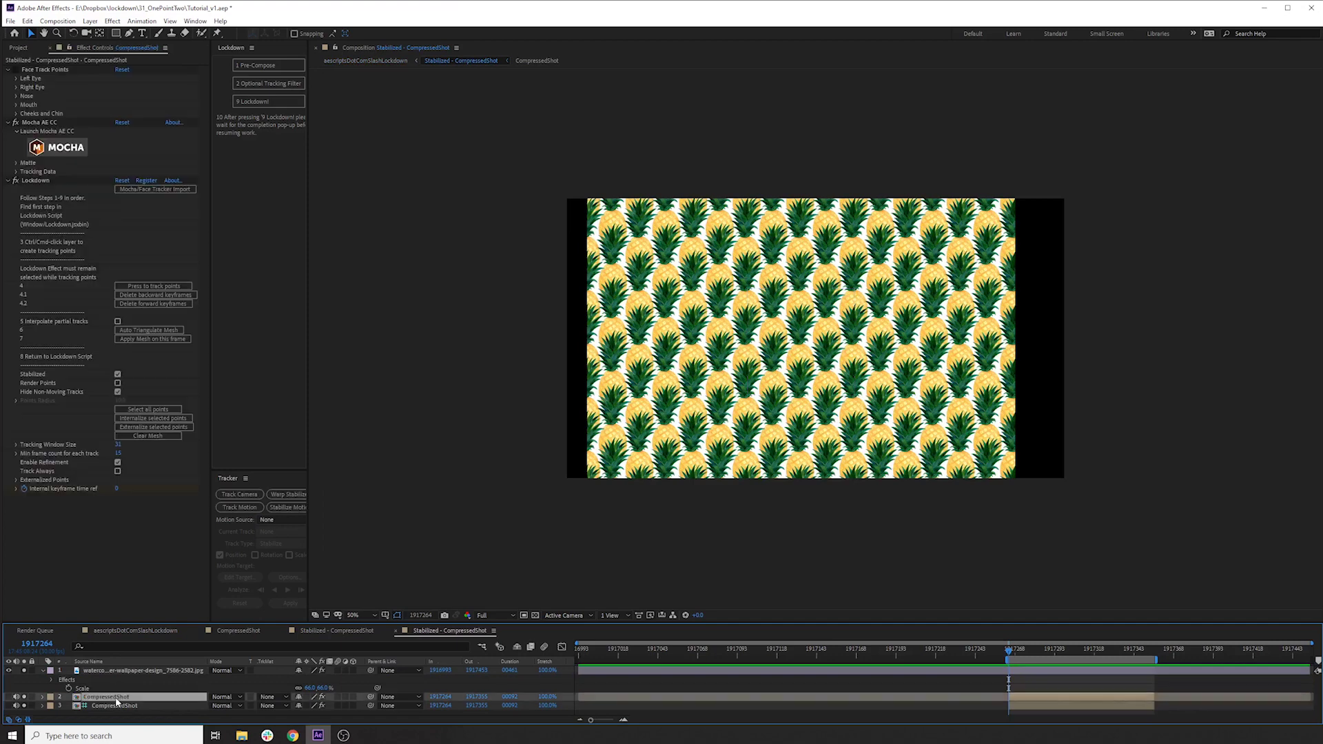
{"action": "key", "text": "Tab"}
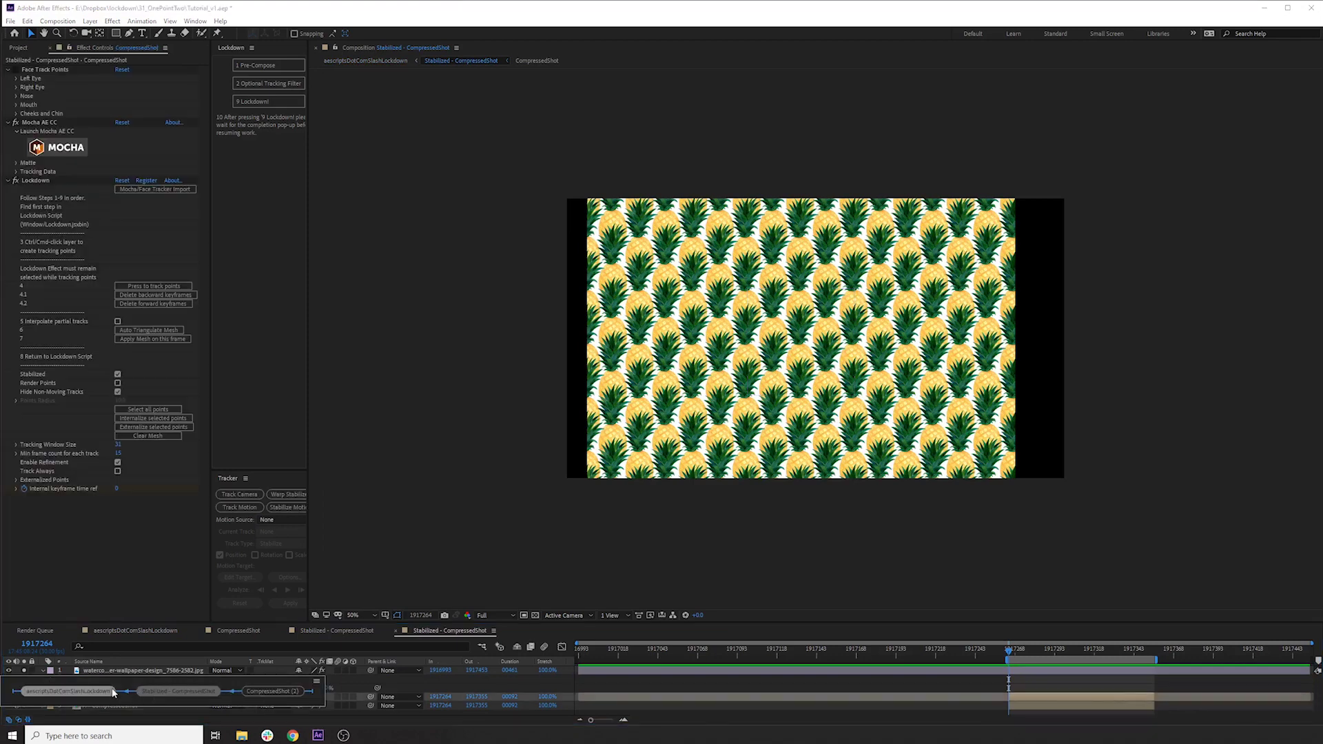
{"action": "key", "text": "Tab"}
{"action": "left_click", "coordinate": [9, 696]}
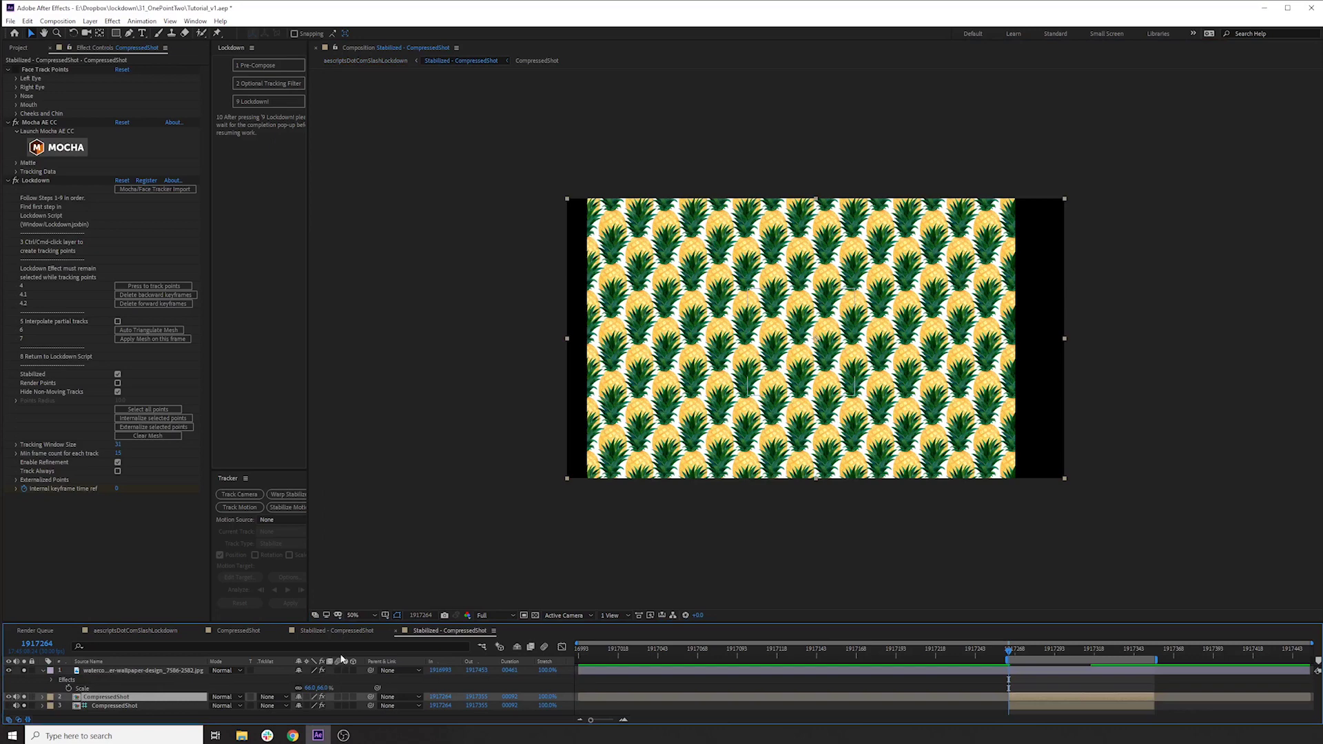
{"action": "left_click", "coordinate": [24, 671]}
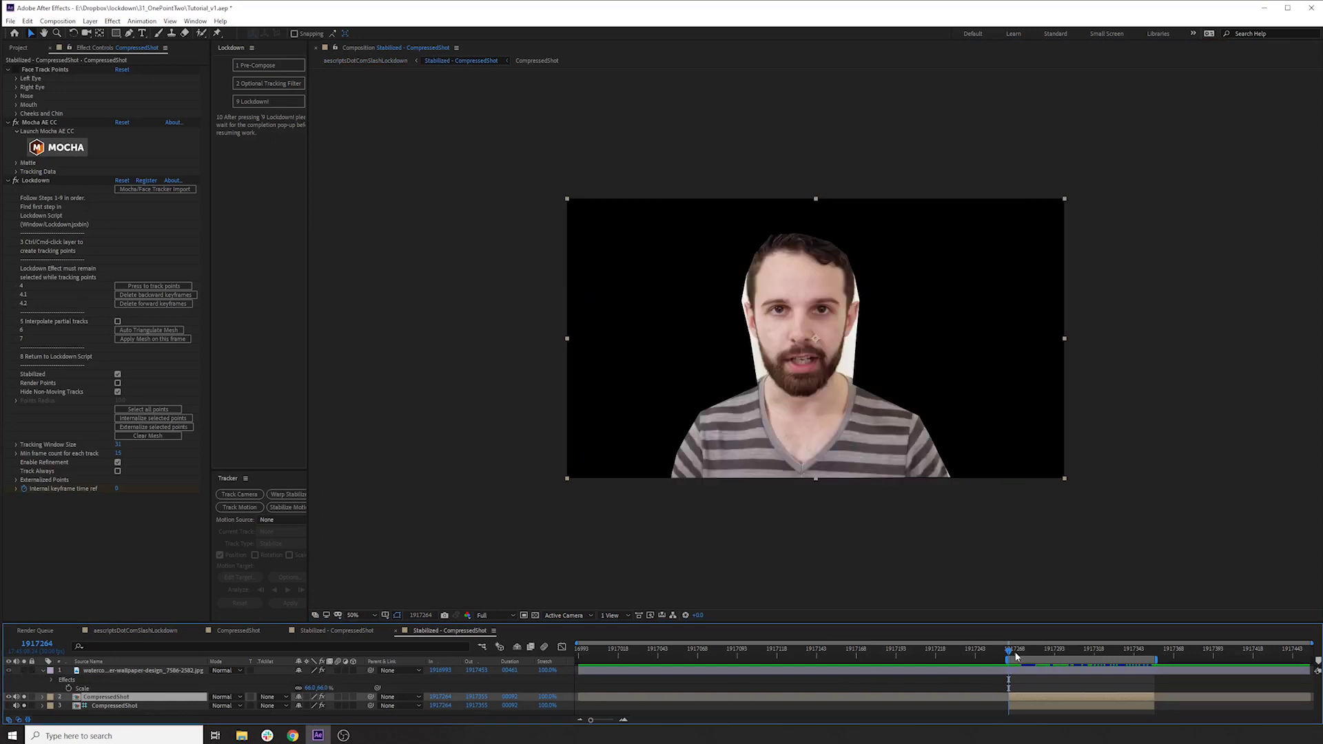
Step: Copy the CompressedShot layer with its Lockdown data from the stabilized composition into the main composition
{"action": "mouse_move", "coordinate": [1015, 654]}
{"action": "left_mouse_down"}
{"action": "mouse_move", "coordinate": [1124, 657]}
{"action": "mouse_move", "coordinate": [1017, 672]}
{"action": "left_mouse_up"}
{"action": "key", "text": "Tab"}
{"action": "left_click", "coordinate": [380, 682]}
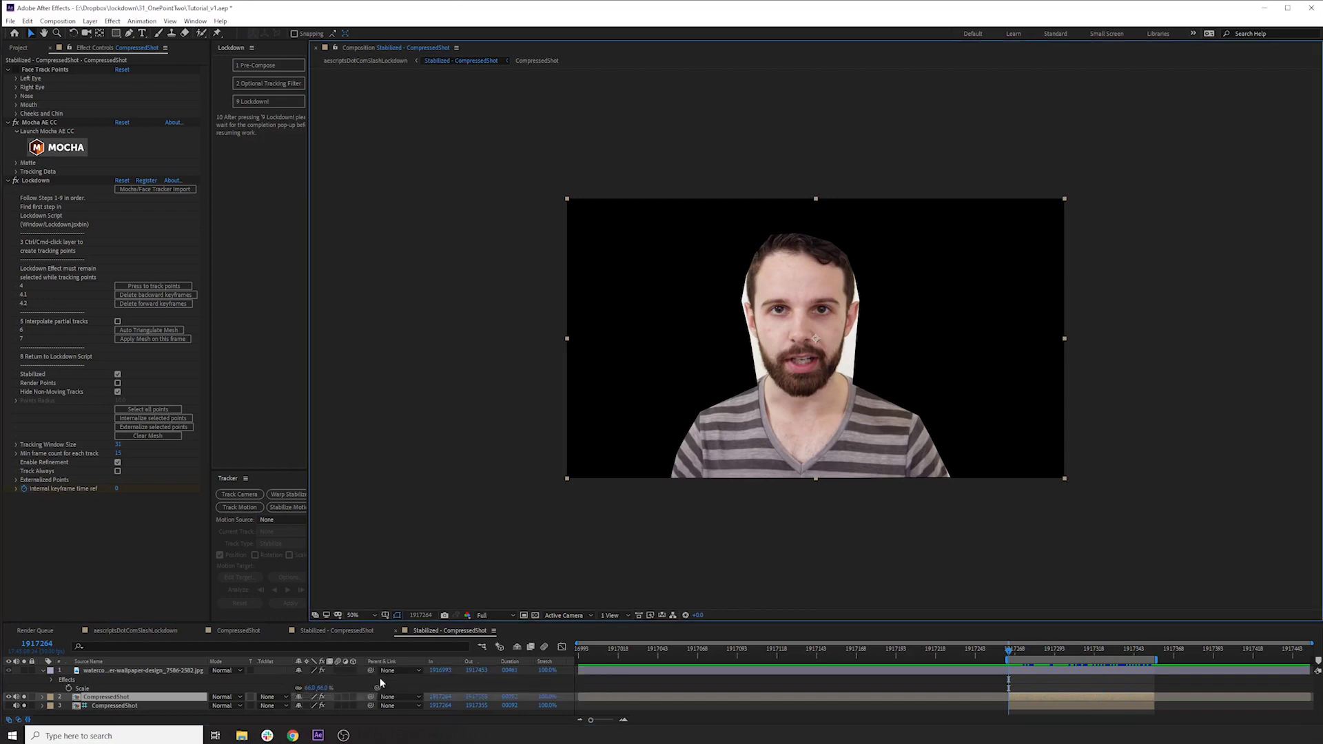
{"action": "left_click", "coordinate": [154, 694]}
{"action": "key", "text": "ctrl+v"}
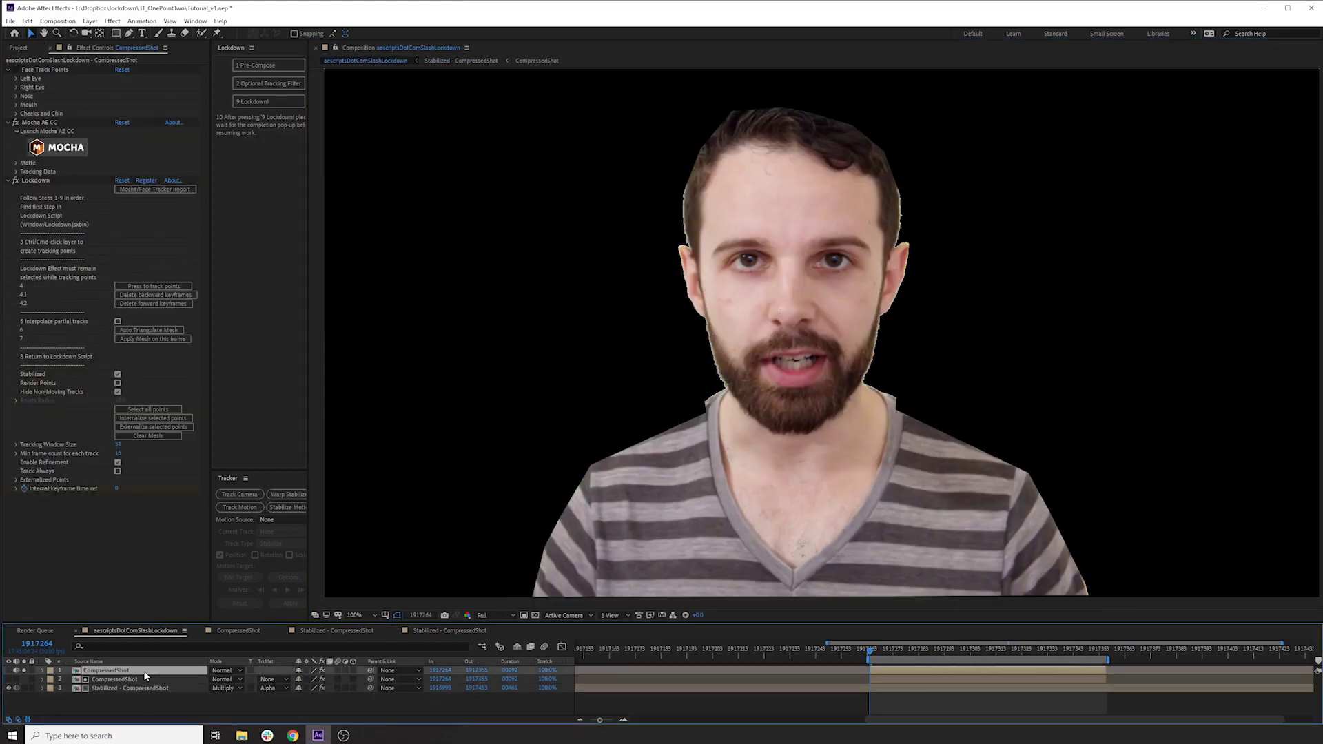
Step: Delete the stabilized pineapple layer, then unsolo and show the pasted CompressedShot layer while hiding the keyed one
{"action": "left_click", "coordinate": [163, 689]}
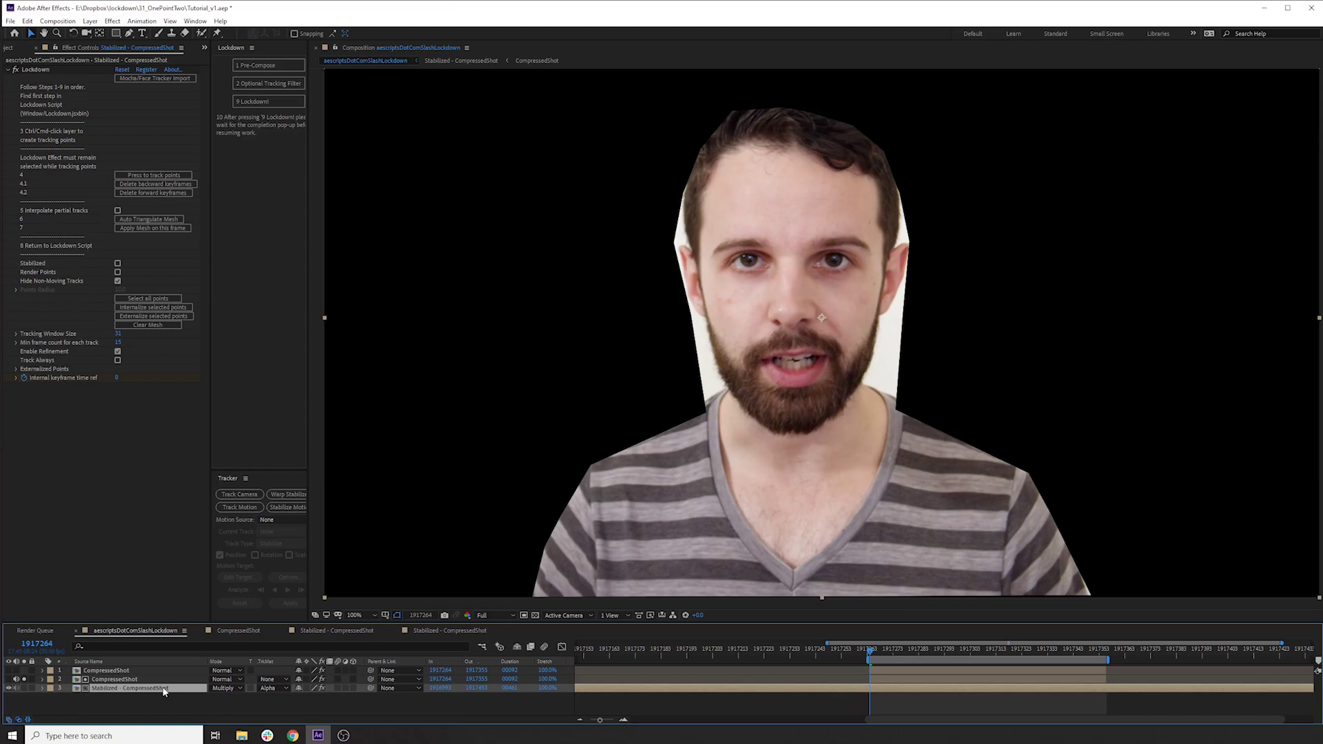
{"action": "key", "text": "Delete"}
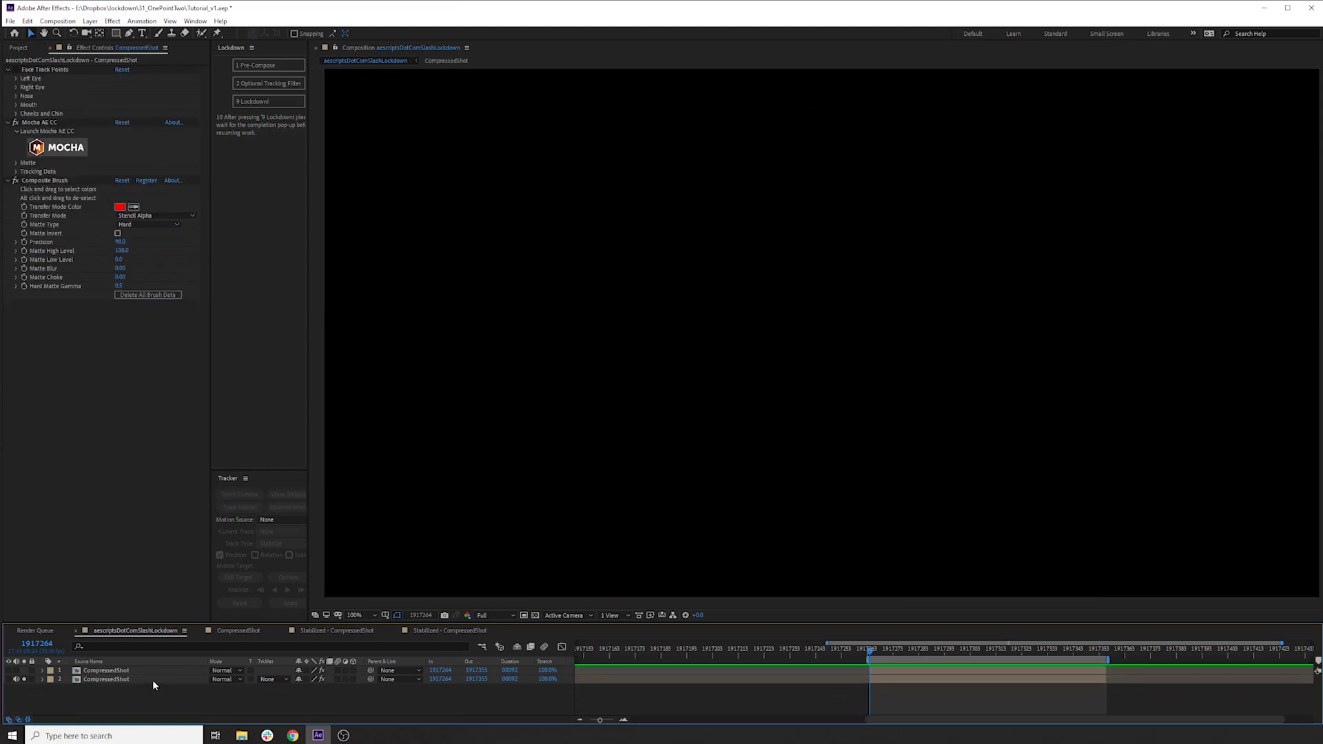
{"action": "left_click", "coordinate": [9, 679]}
{"action": "left_click", "coordinate": [24, 680]}
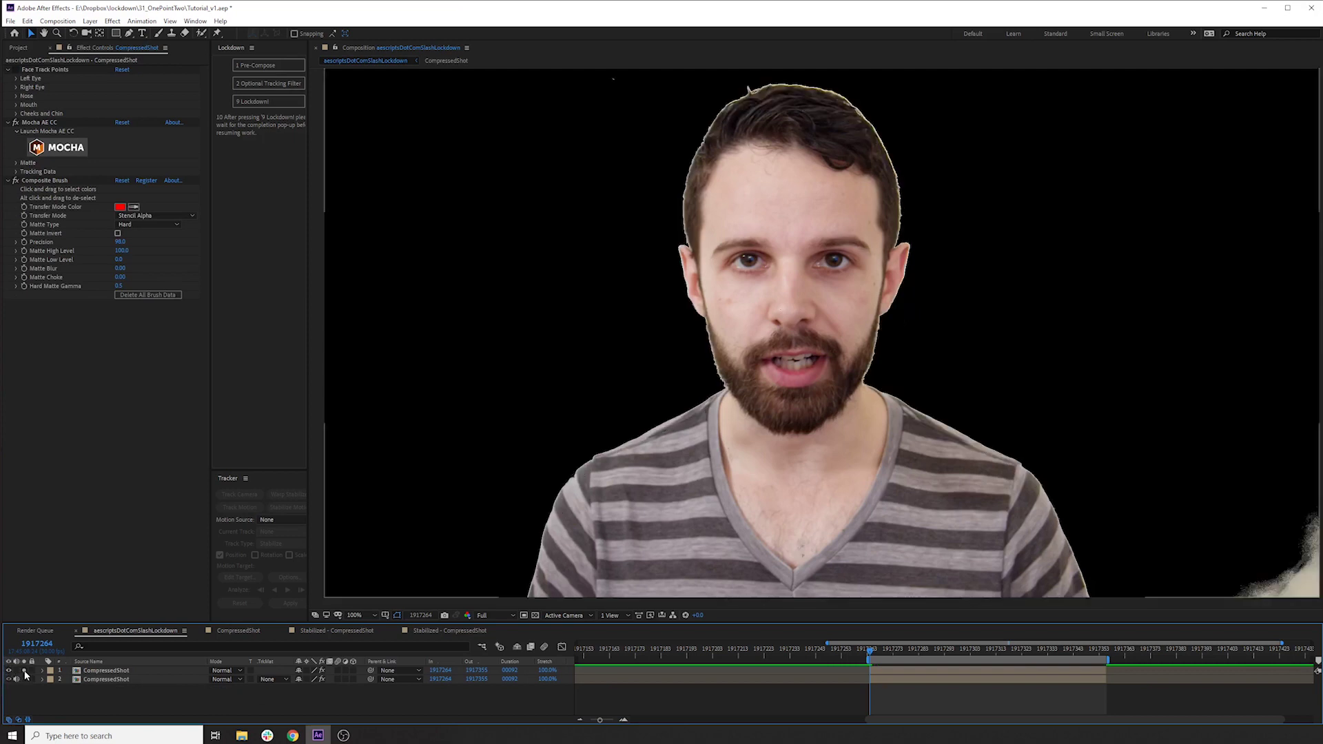
{"action": "left_click", "coordinate": [12, 672]}
Step: Rename the top layer with the Composite Brush key to mask
{"action": "left_click", "coordinate": [103, 671]}
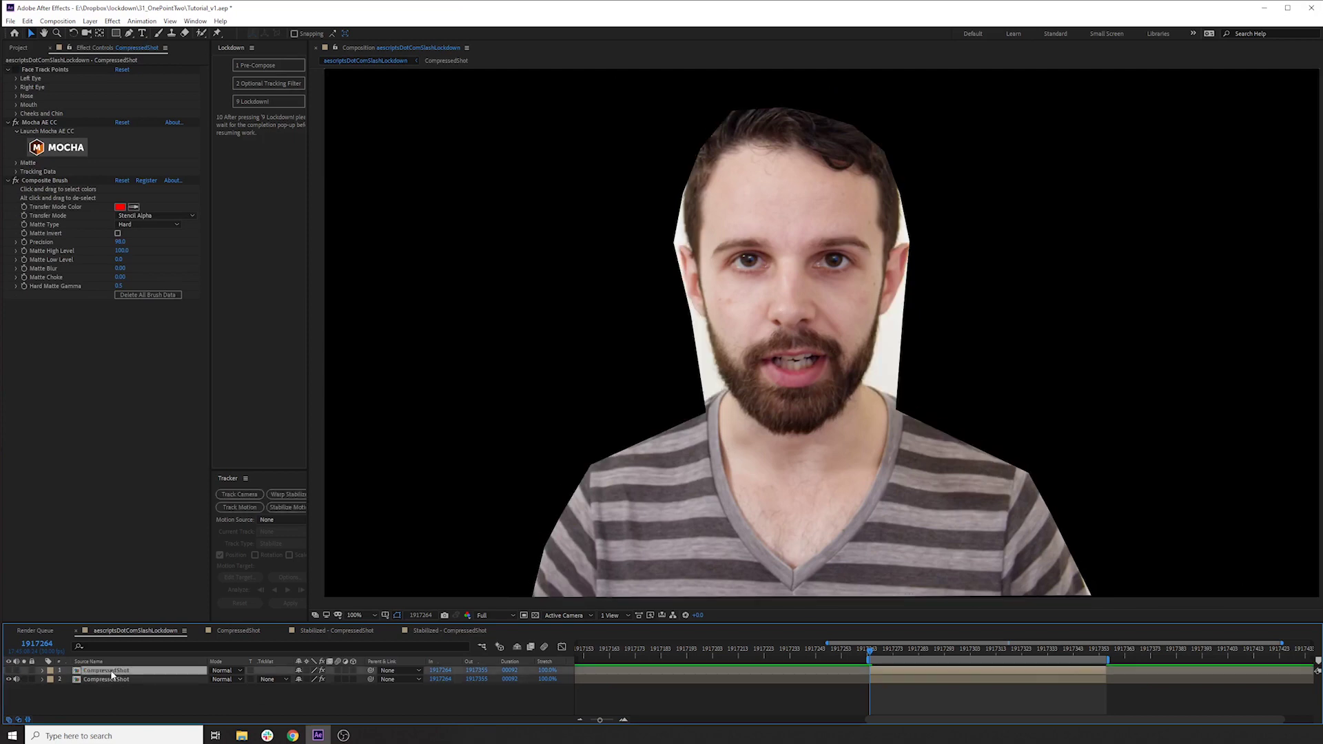
{"action": "key", "text": "Return"}
{"action": "type", "text": "mask"}
{"action": "key", "text": "Return"}
Step: Clear the Lockdown mesh on the pasted CompressedShot layer, turn off Stabilized and turn on Render Points
{"action": "left_click", "coordinate": [110, 680]}
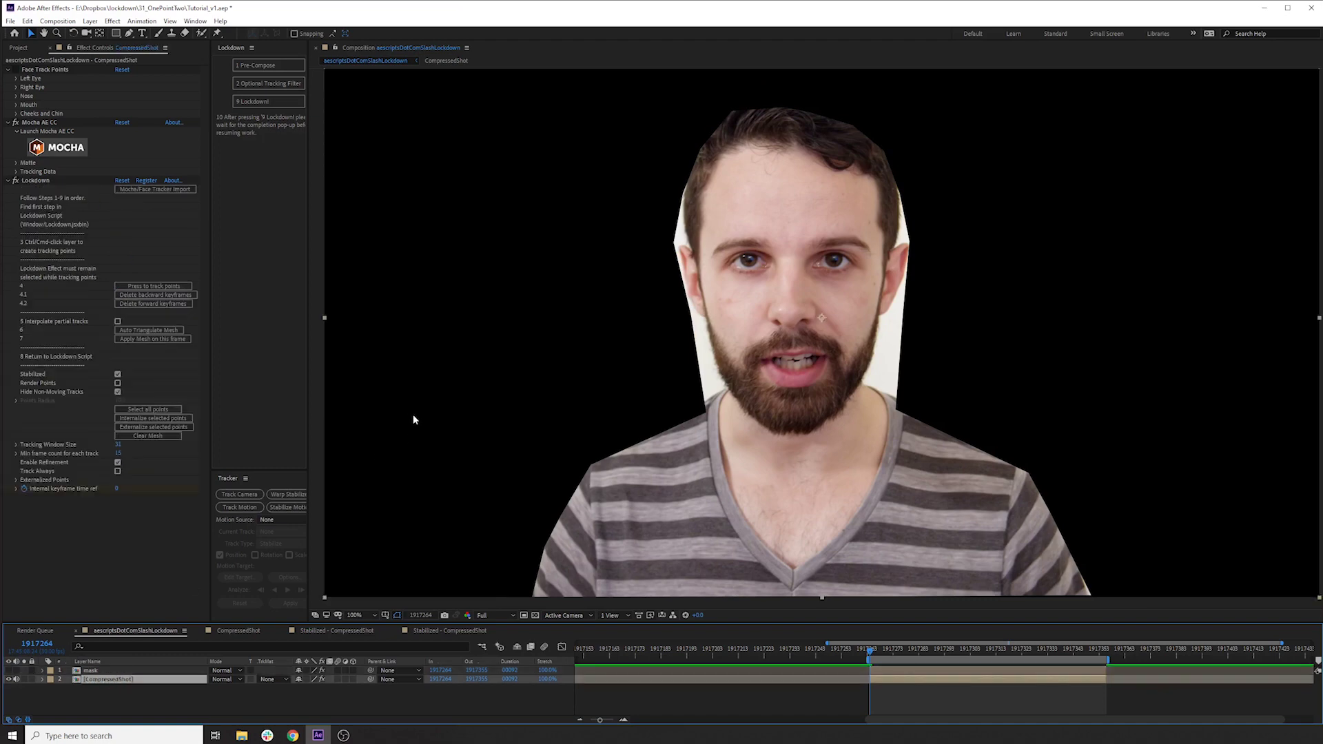
{"action": "left_click", "coordinate": [33, 179]}
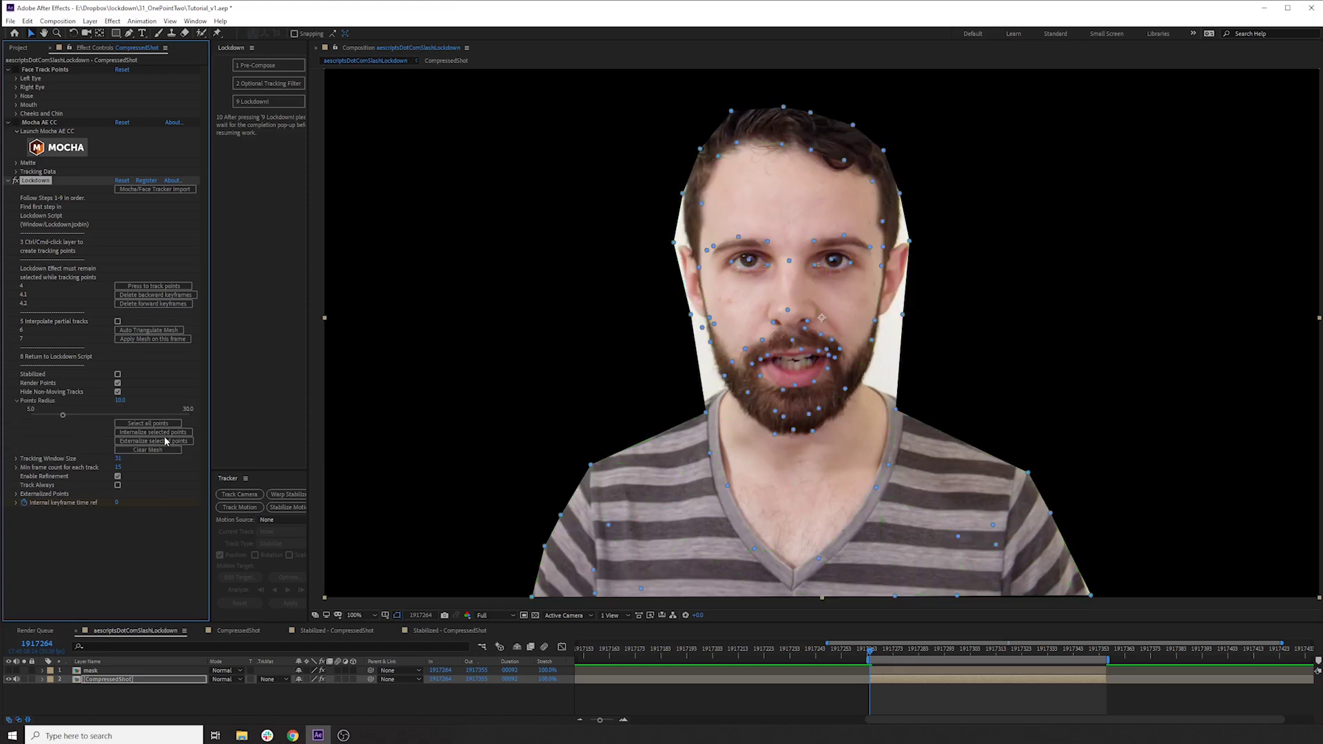
{"action": "left_click", "coordinate": [165, 441]}
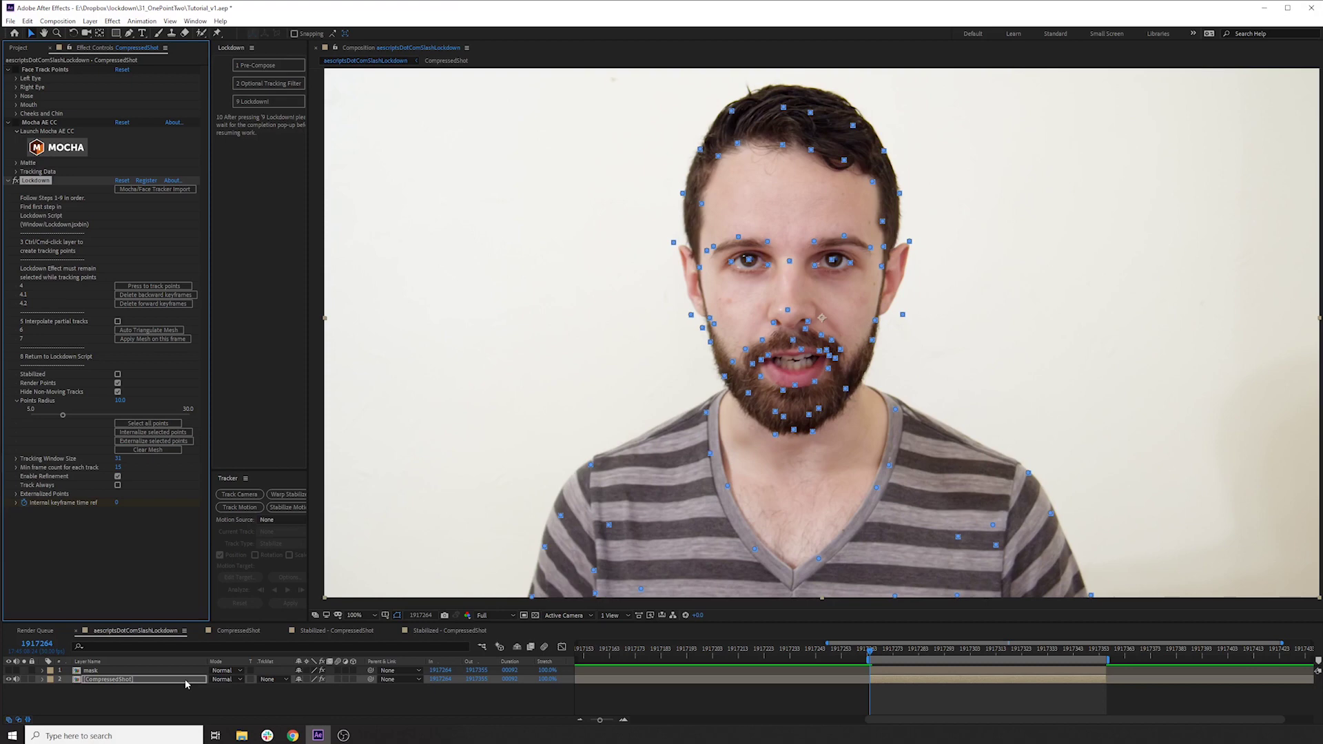
Step: Rename the pasted CompressedShot layer to FaceTrackerAndMocha
{"action": "left_click", "coordinate": [138, 679]}
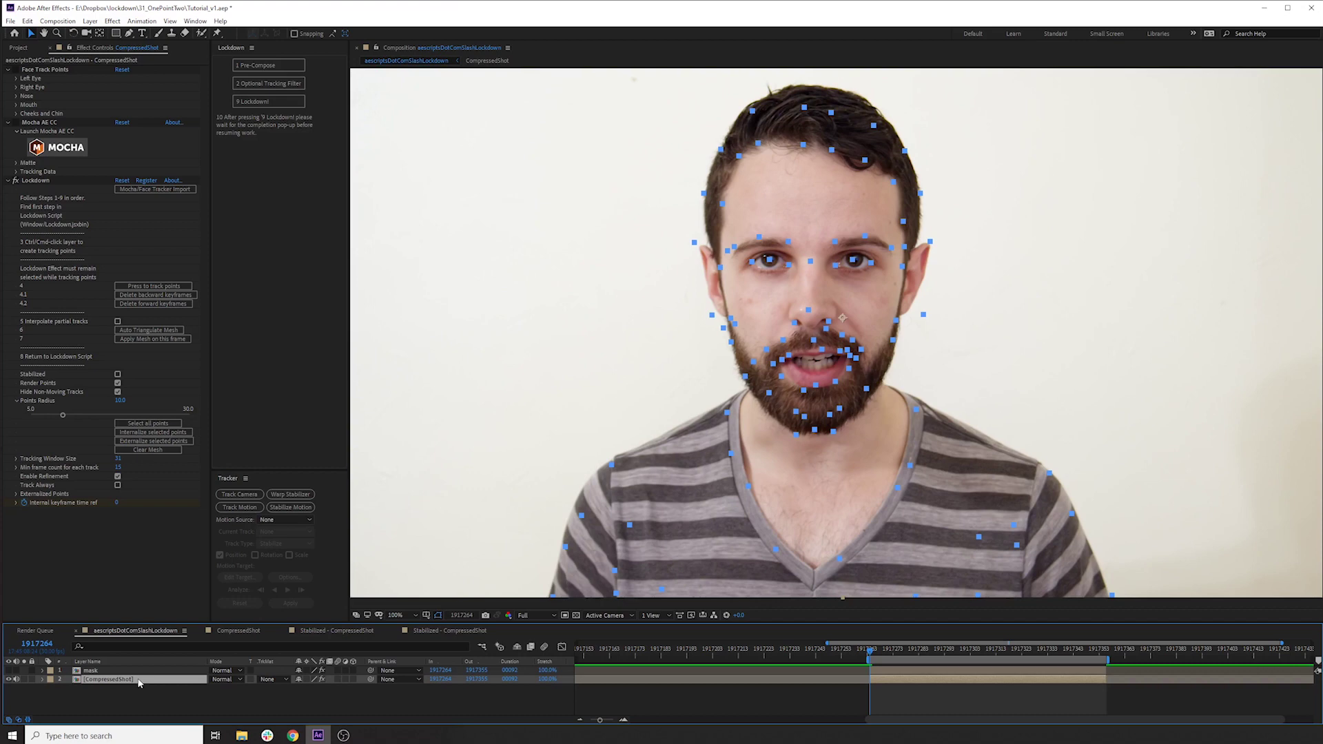
{"action": "key", "text": "Return"}
{"action": "type", "text": "FaceTrackerAndMocha"}
{"action": "key", "text": "Return"}
Step: Duplicate the FaceTrackerAndMocha layer, remove all effects from the copy and apply a fresh Lockdown effect to it
{"action": "key", "text": "ctrl+d"}
{"action": "key", "text": "ctrl+shift+e"}
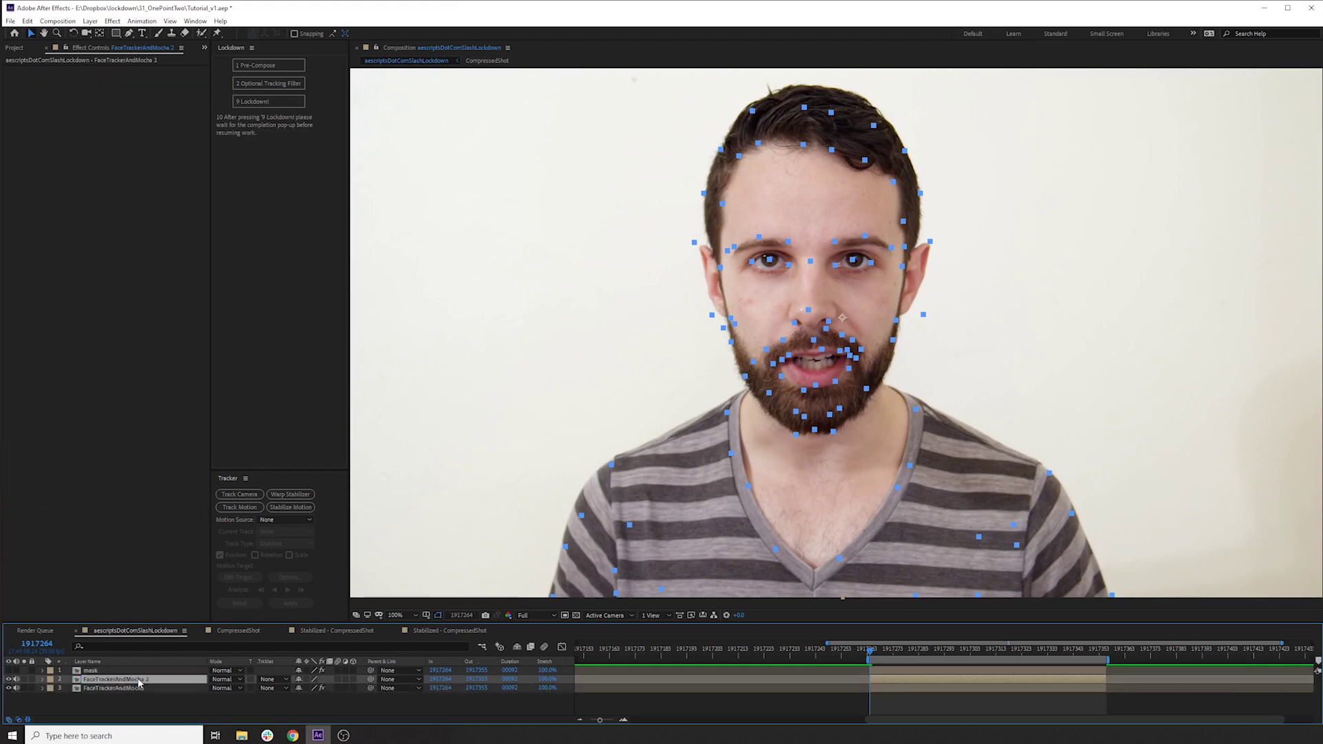
{"action": "left_click", "coordinate": [112, 21]}
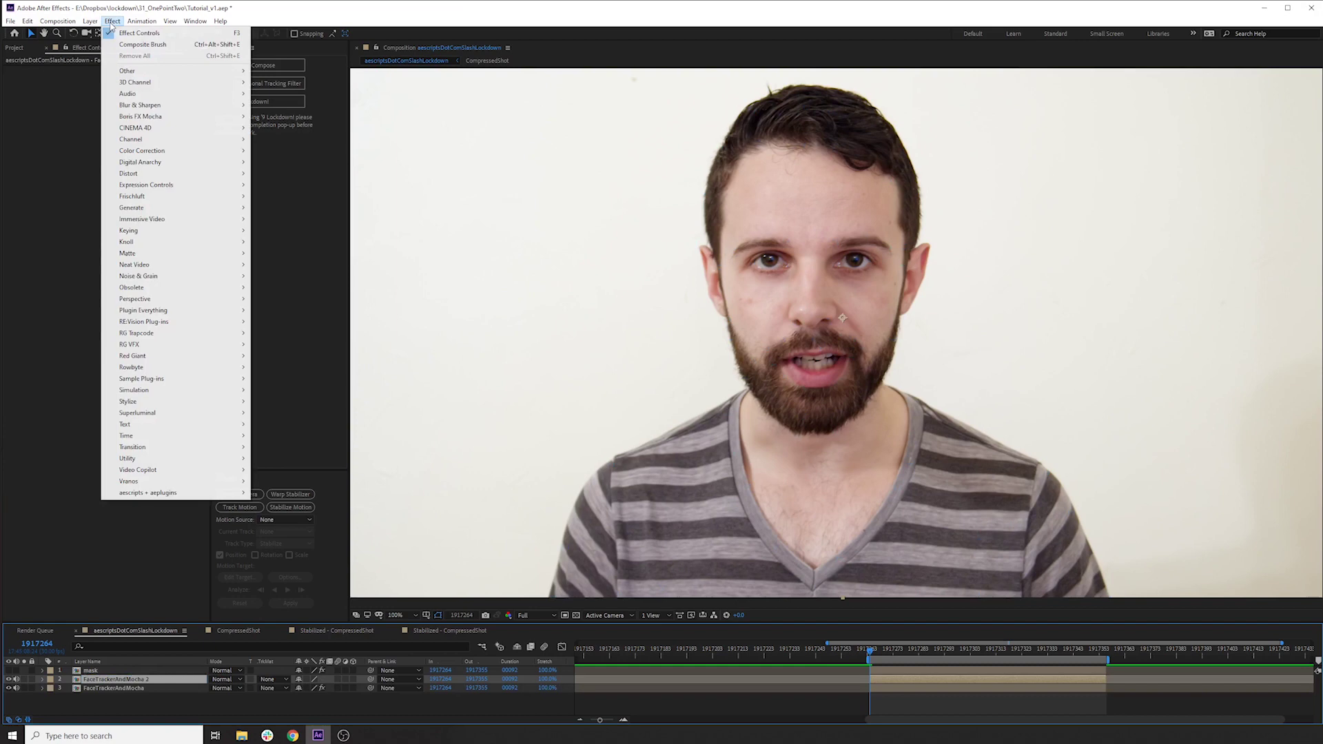
{"action": "mouse_move", "coordinate": [242, 482]}
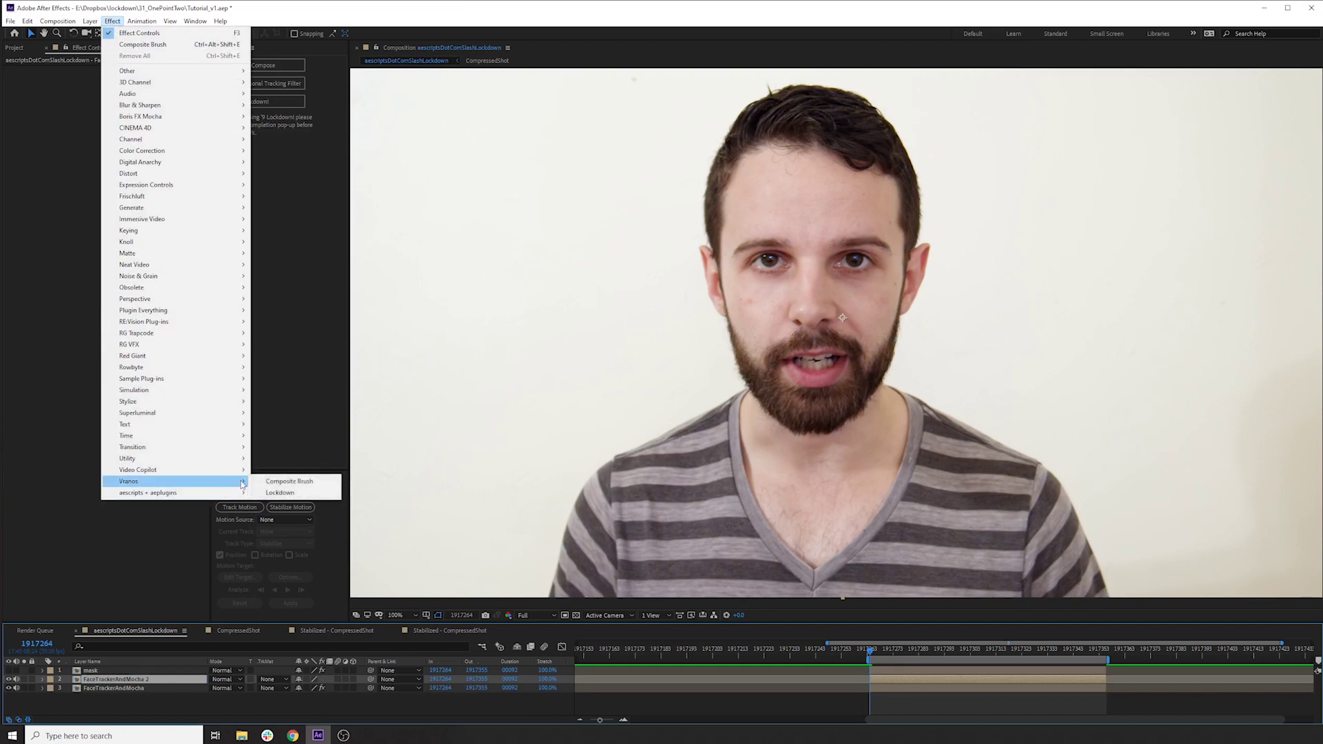
{"action": "left_click", "coordinate": [282, 493]}
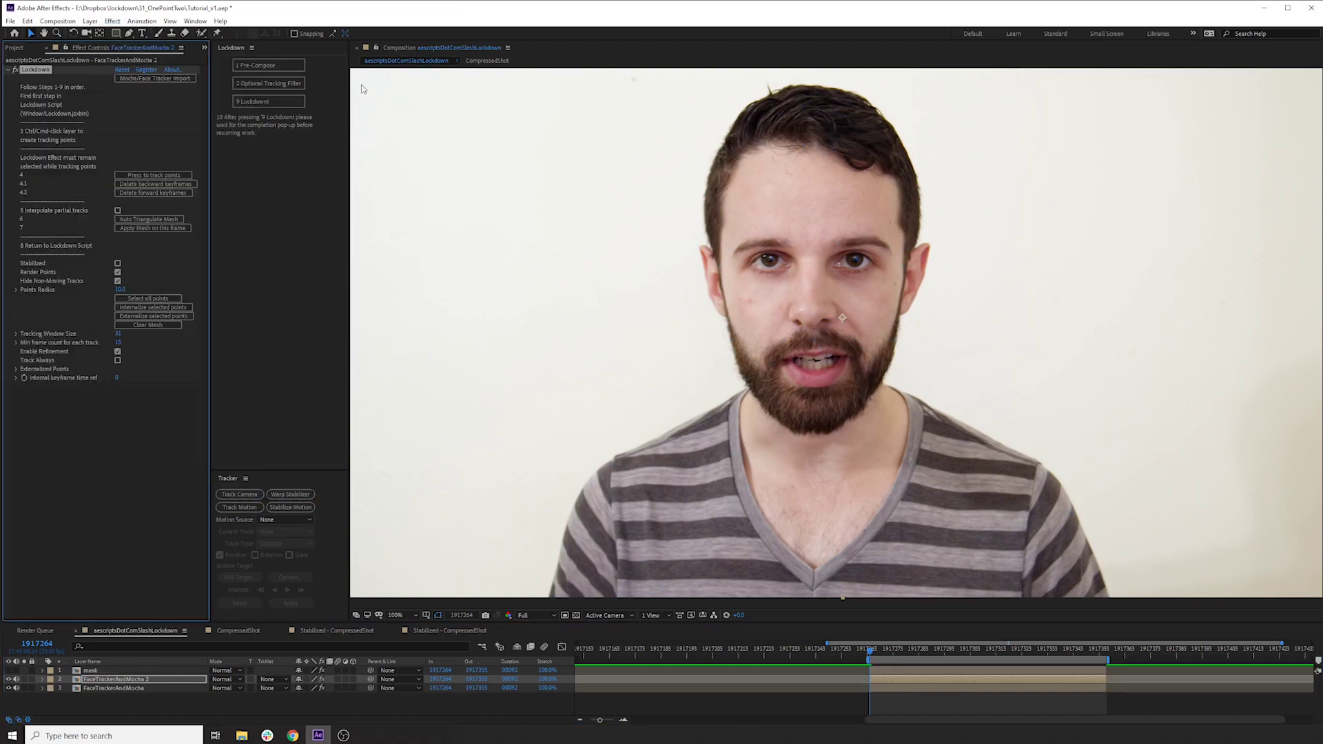
Step: Apply Lockdown's optional tracking filter to the duplicated layer and set its Fast Box Blur radius to 2
{"action": "left_click", "coordinate": [286, 84]}
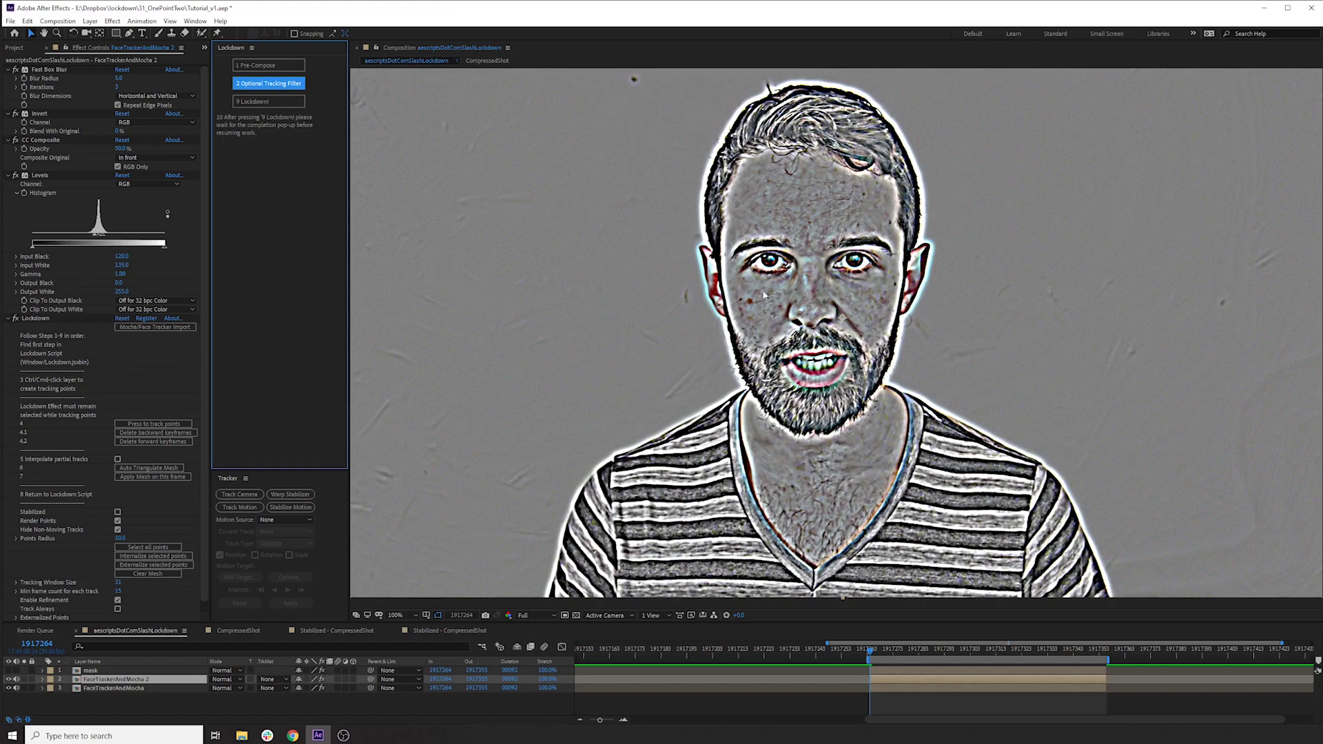
{"action": "left_click", "coordinate": [47, 318]}
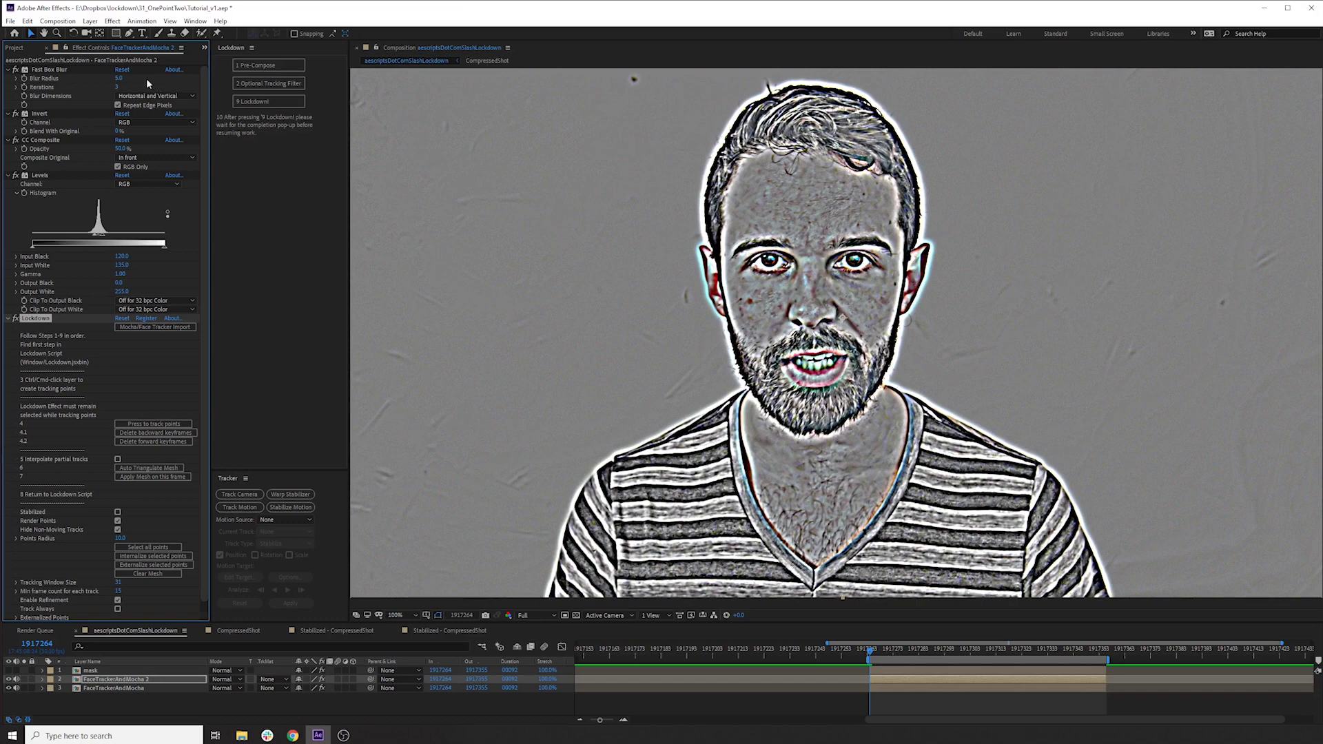
{"action": "left_click", "coordinate": [119, 78]}
{"action": "type", "text": "2"}
{"action": "key", "text": "Return"}
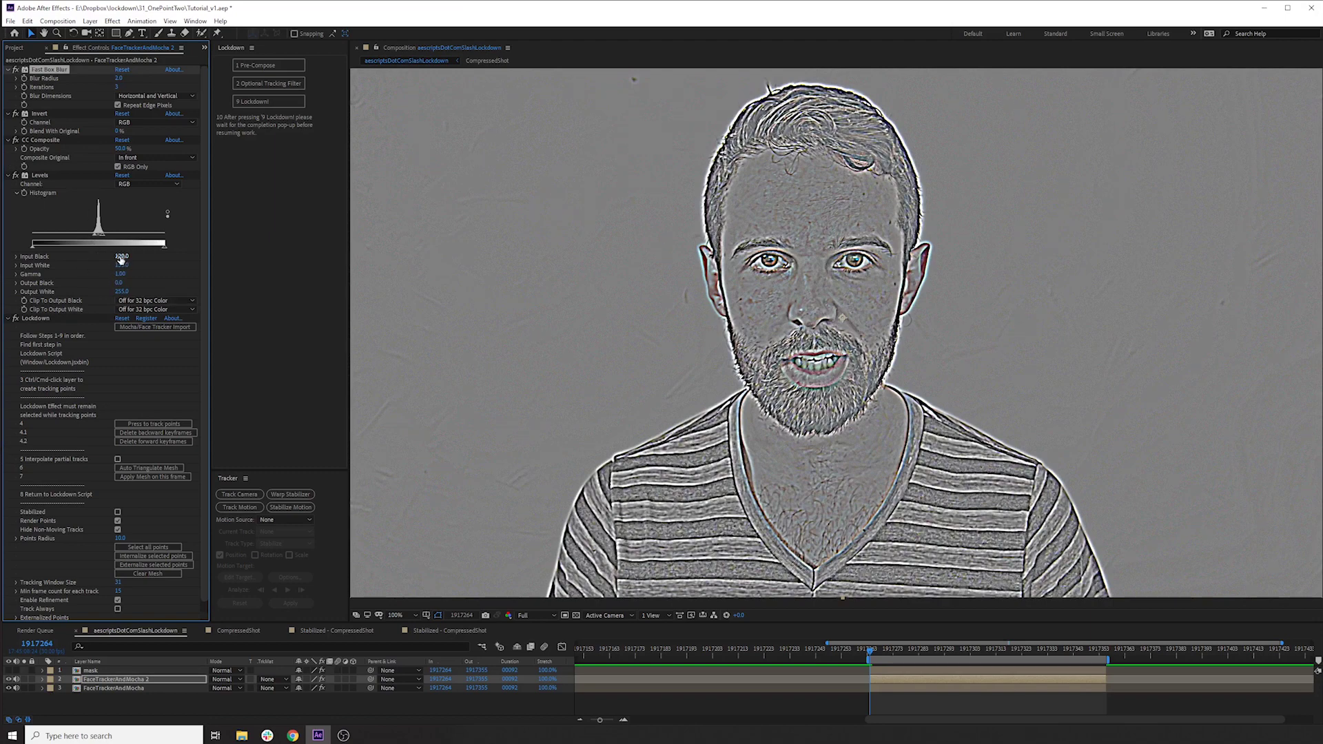
Step: Narrow the input range of the filter's Levels effect, then duplicate Levels, reset the copy and narrow its input range too
{"action": "mouse_move", "coordinate": [121, 256]}
{"action": "left_mouse_down"}
{"action": "mouse_move", "coordinate": [136, 261]}
{"action": "mouse_move", "coordinate": [111, 268]}
{"action": "left_mouse_up"}
{"action": "left_click_drag", "start_coordinate": [210, 266], "coordinate": [365, 275]}
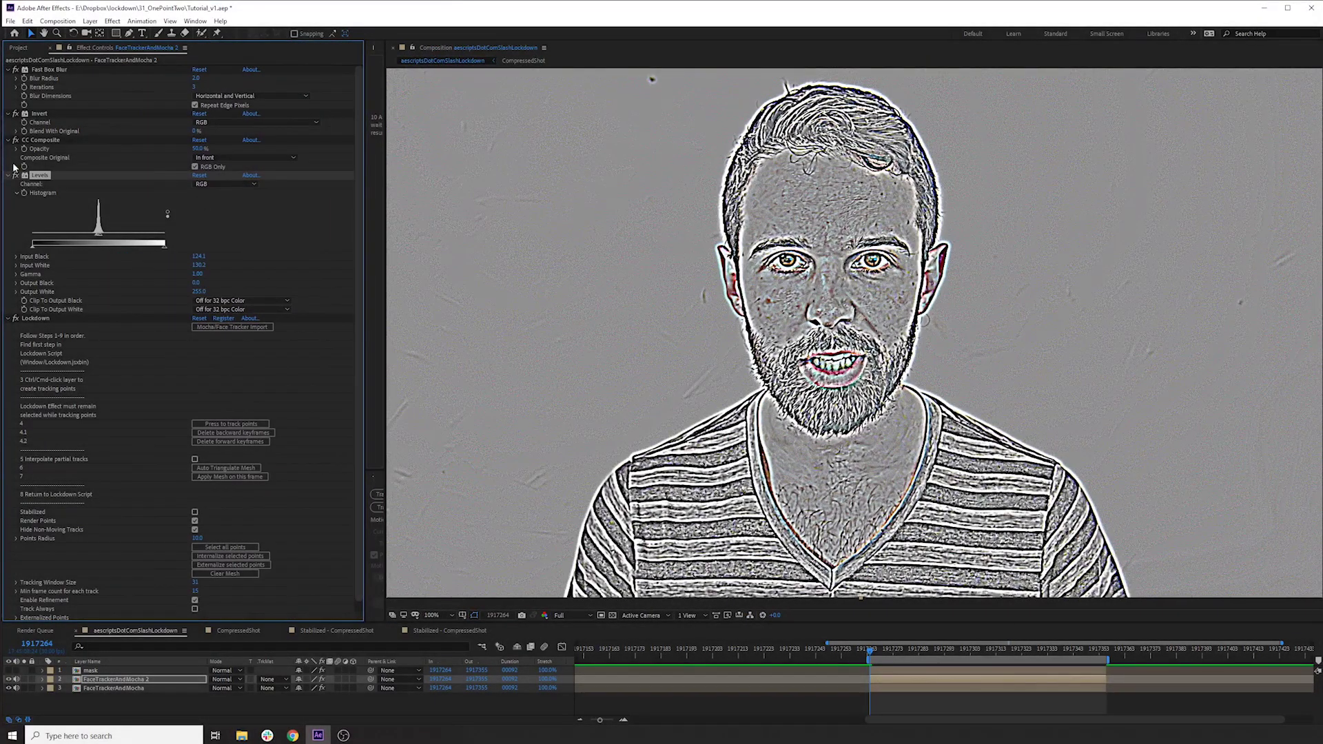
{"action": "key", "text": "ctrl+d"}
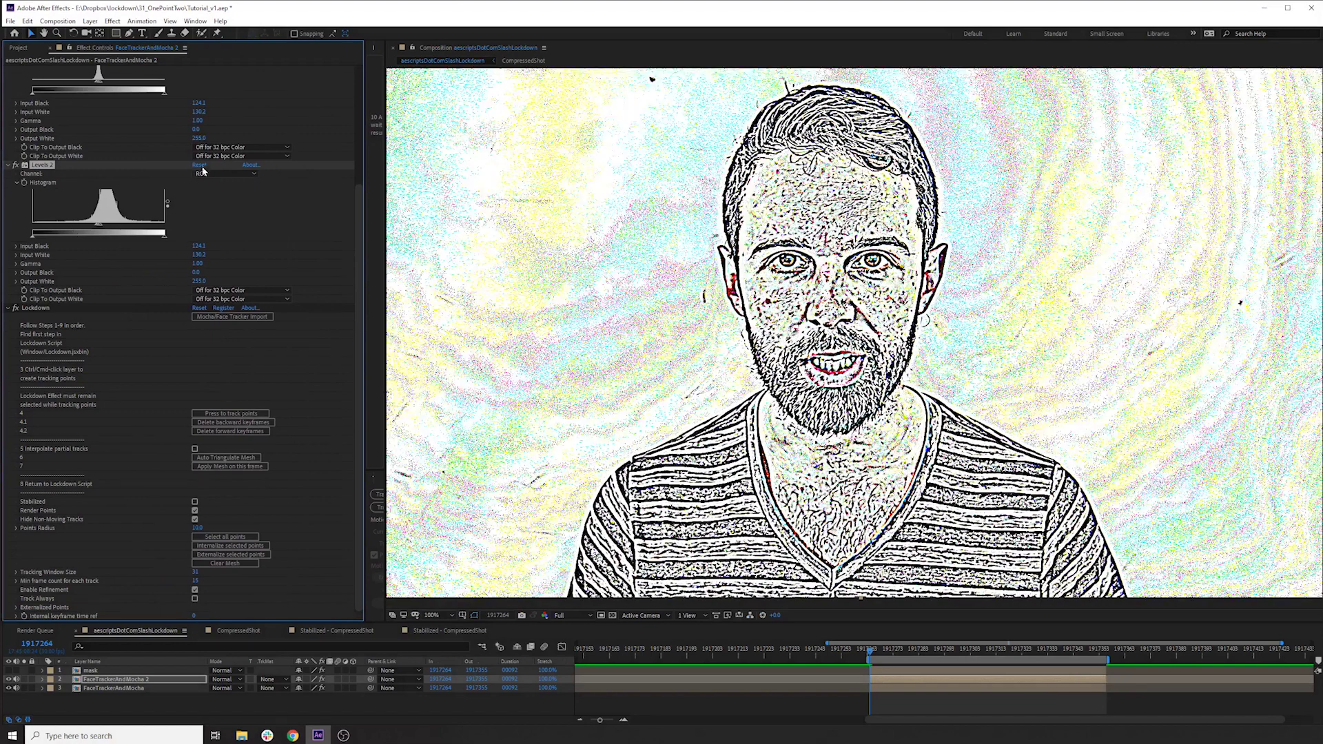
{"action": "left_click", "coordinate": [202, 166]}
{"action": "left_click_drag", "start_coordinate": [32, 227], "coordinate": [81, 232]}
{"action": "left_click_drag", "start_coordinate": [165, 232], "coordinate": [71, 232]}
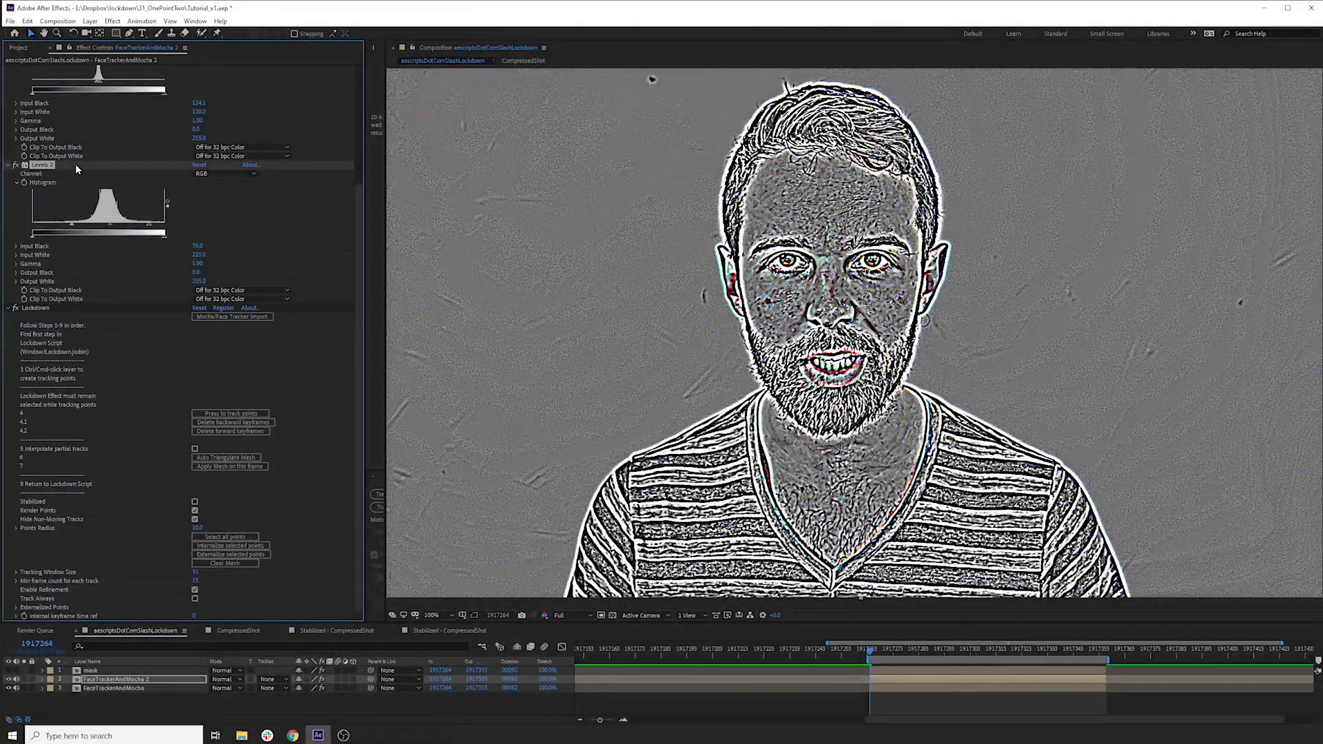
Step: Collapse the filter effects on the duplicated layer and make Lockdown the active effect in its effect controls
{"action": "key", "text": "ctrl+a"}
{"action": "key", "text": "grave"}
{"action": "left_click", "coordinate": [40, 184]}
{"action": "left_click", "coordinate": [8, 114]}
{"action": "left_click", "coordinate": [25, 49]}
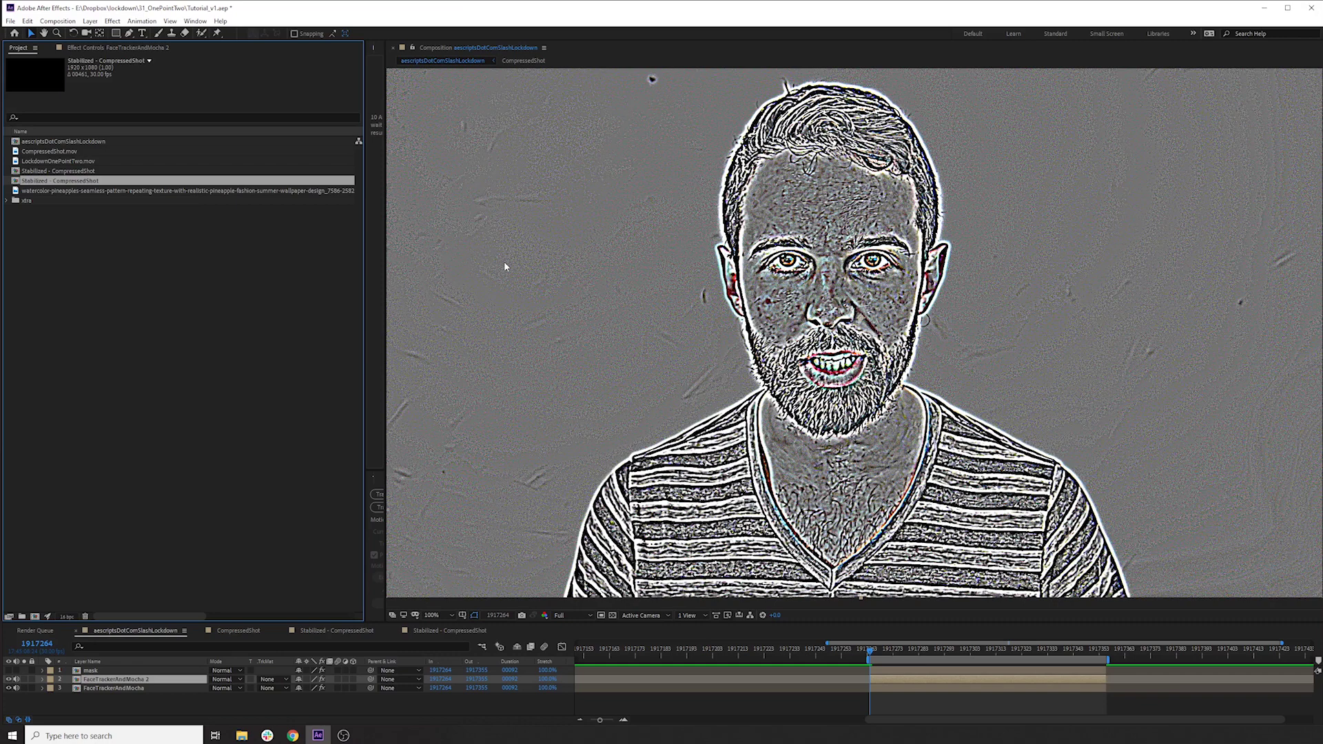
{"action": "left_click", "coordinate": [113, 48]}
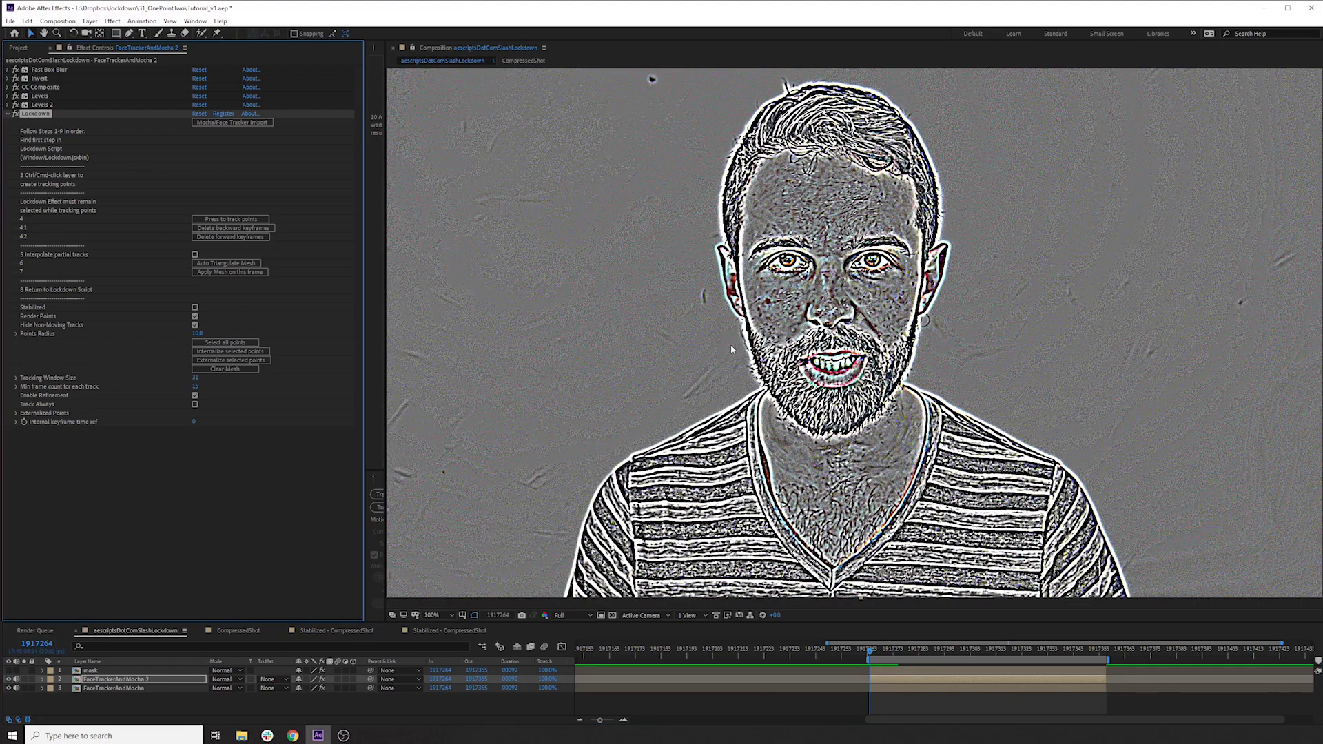
Step: Place Lockdown tracking points across the man's forehead, hair, cheeks, nose, beard and striped shirt
{"action": "left_click", "coordinate": [871, 311], "text": "ctrl"}
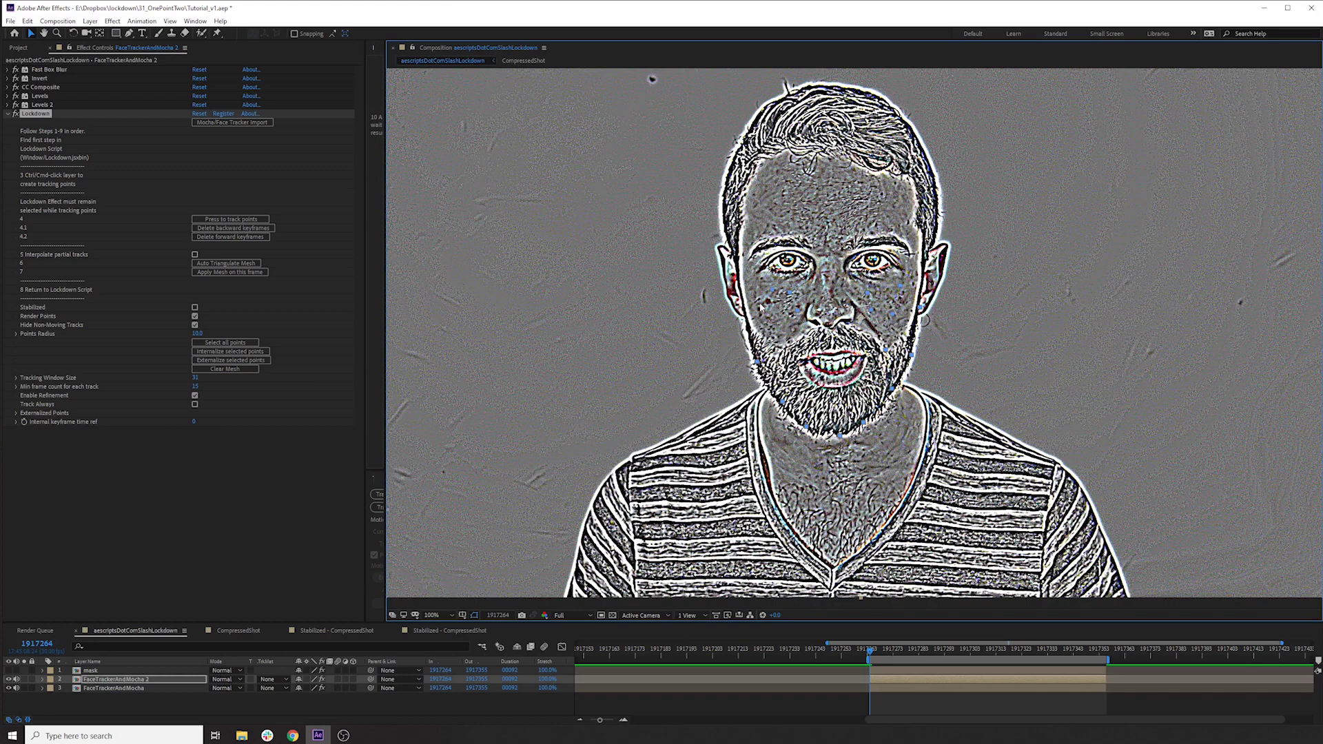
{"action": "left_click", "coordinate": [813, 233], "text": "ctrl"}
{"action": "left_click", "coordinate": [828, 205], "text": "ctrl"}
{"action": "left_click", "coordinate": [876, 168], "text": "ctrl"}
{"action": "left_click", "coordinate": [865, 101], "text": "ctrl"}
{"action": "left_click", "coordinate": [867, 334], "text": "ctrl"}
{"action": "left_click", "coordinate": [805, 271], "text": "ctrl"}
{"action": "left_click", "coordinate": [897, 248], "text": "ctrl"}
{"action": "left_click", "coordinate": [832, 568], "text": "ctrl"}
{"action": "left_click", "coordinate": [1044, 553], "text": "ctrl"}
{"action": "left_click", "coordinate": [709, 534], "text": "ctrl"}
{"action": "left_click", "coordinate": [699, 494], "text": "ctrl"}
{"action": "left_click", "coordinate": [776, 534], "text": "ctrl"}
{"action": "left_click", "coordinate": [843, 579], "text": "ctrl"}
{"action": "left_click", "coordinate": [889, 541], "text": "ctrl"}
{"action": "left_click", "coordinate": [984, 500], "text": "ctrl"}
{"action": "left_click", "coordinate": [978, 549], "text": "ctrl"}
Step: Open the CompressedShot composition, show the LockdownOnePointTwo.mov layer and hide the CompressedShot.mov layer above it
{"action": "double_click", "coordinate": [121, 681]}
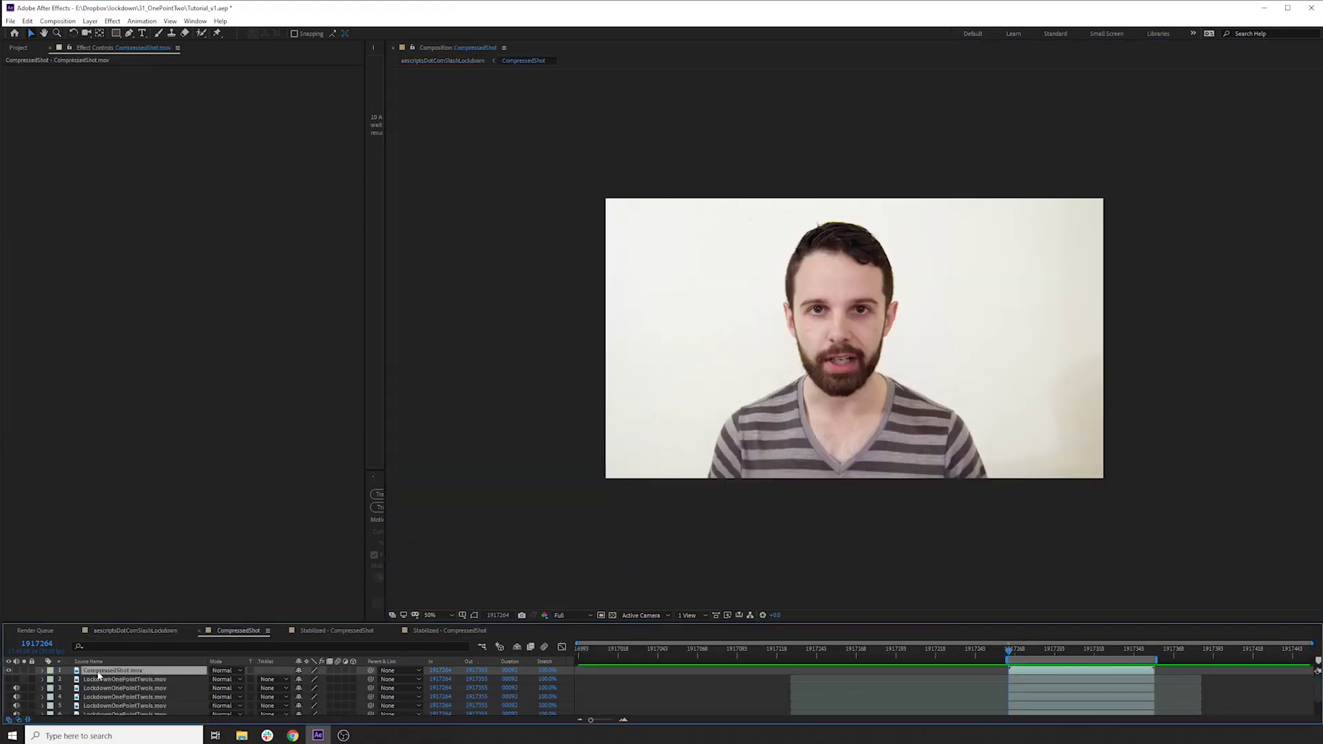
{"action": "left_click", "coordinate": [8, 679]}
{"action": "left_click", "coordinate": [8, 671]}
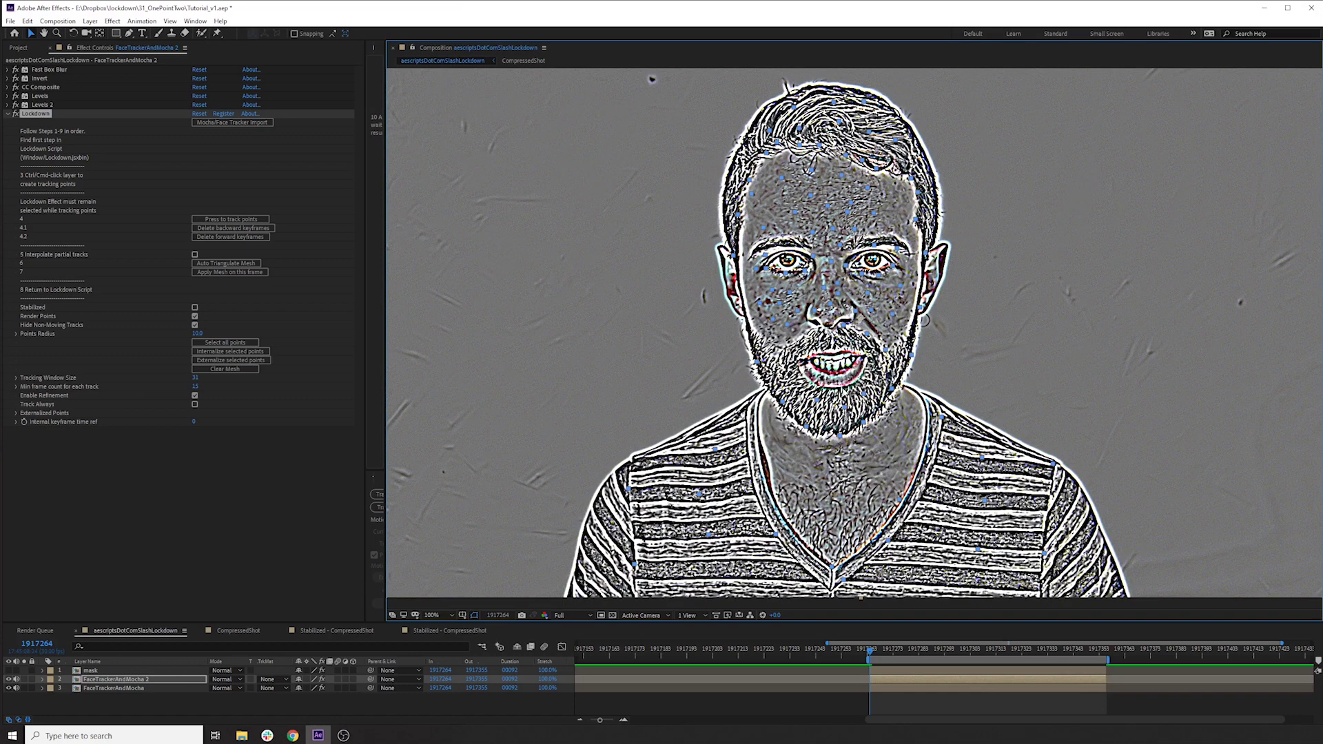
Step: Track the placed Lockdown points through the shot, then turn off the blur, Invert, CC Composite and both Levels effects
{"action": "left_click", "coordinate": [260, 220]}
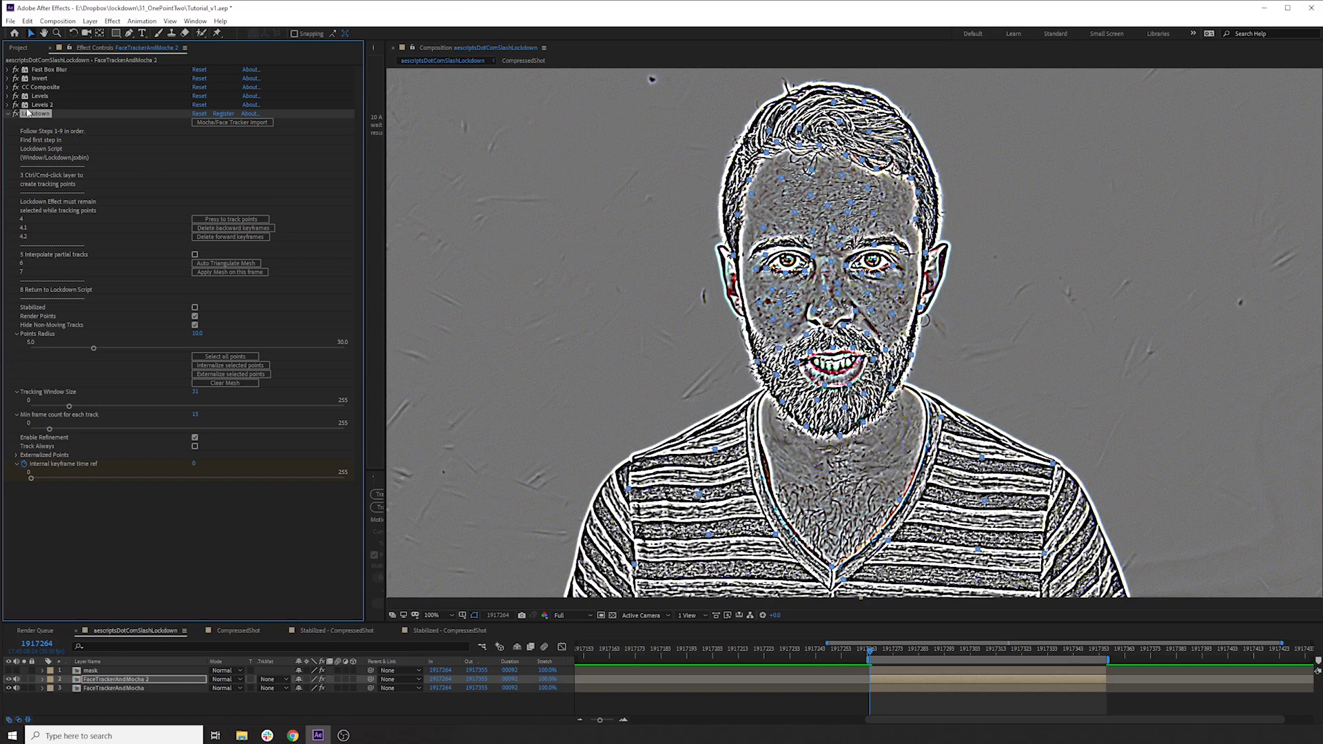
{"action": "left_click_drag", "start_coordinate": [16, 106], "coordinate": [16, 69]}
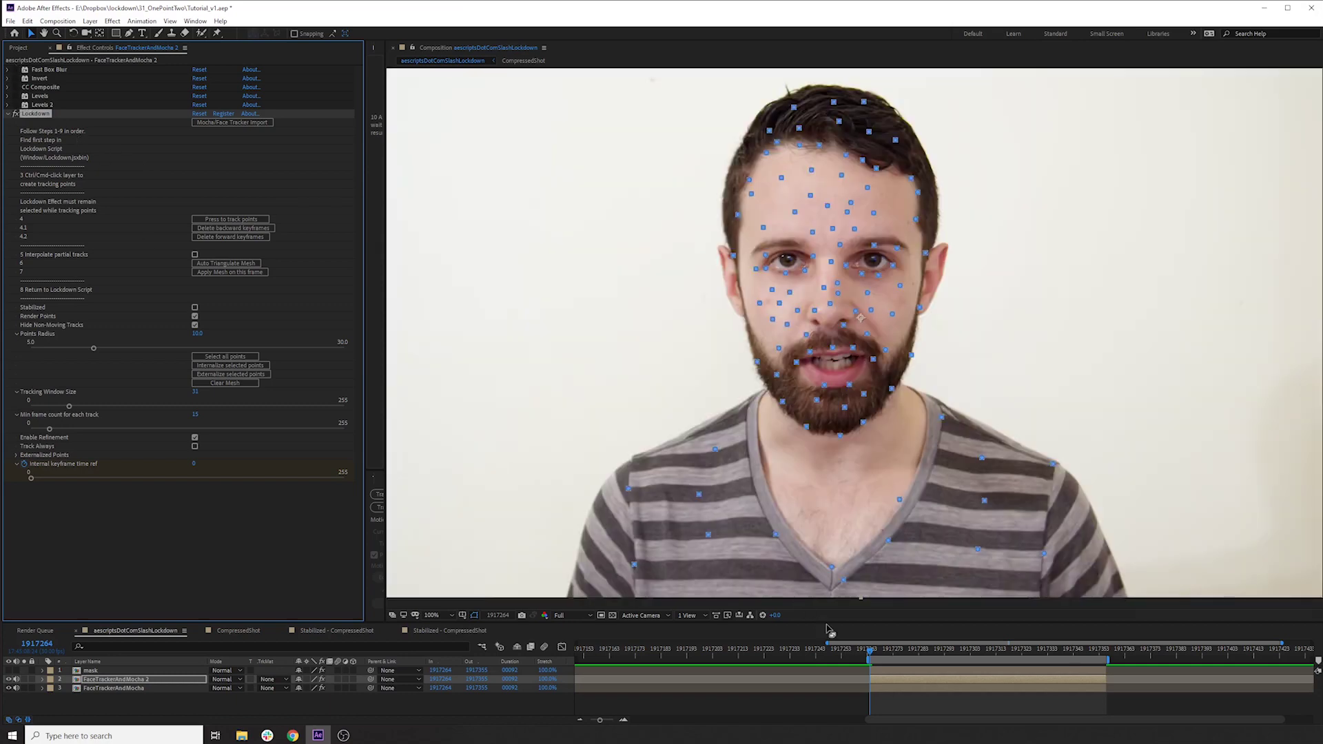
Step: Play back the tracked points and inspect them close up on the man's face around frame 1917313
{"action": "left_click", "coordinate": [889, 714]}
{"action": "key", "text": "space"}
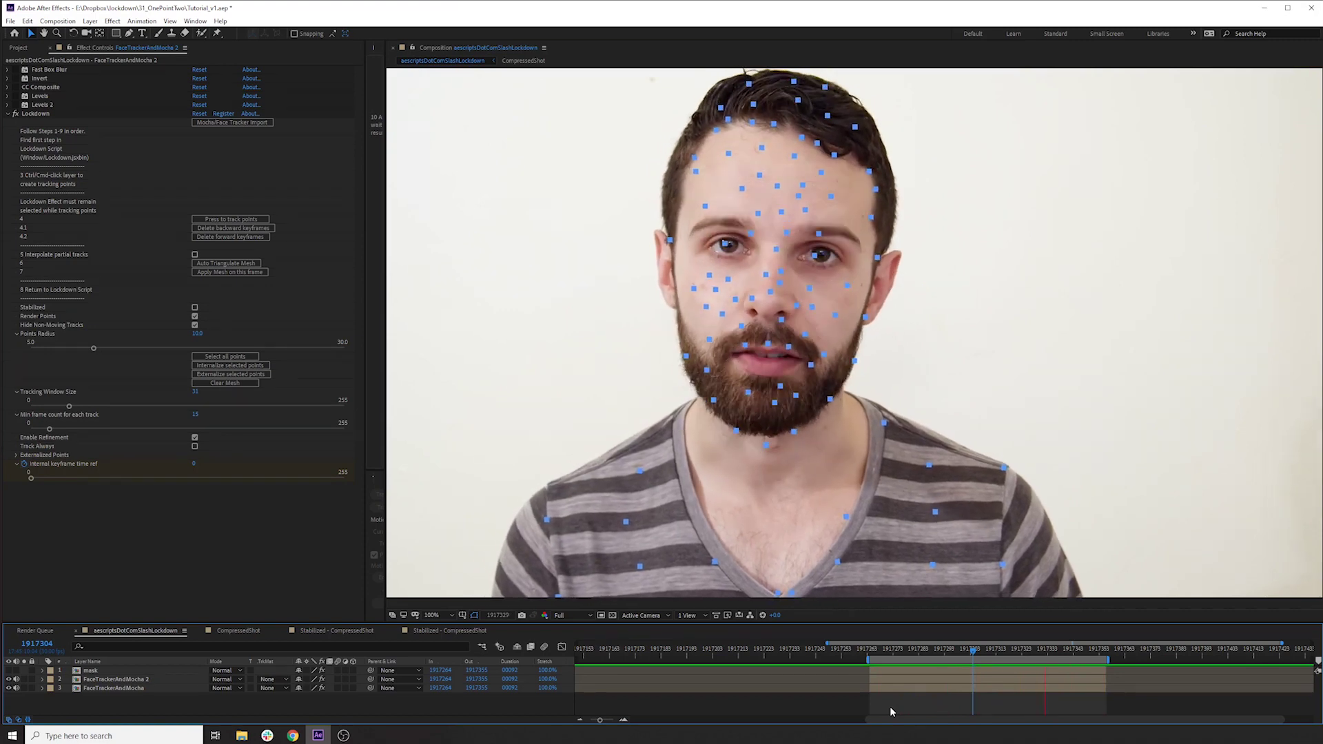
{"action": "left_click_drag", "start_coordinate": [1054, 657], "coordinate": [997, 639]}
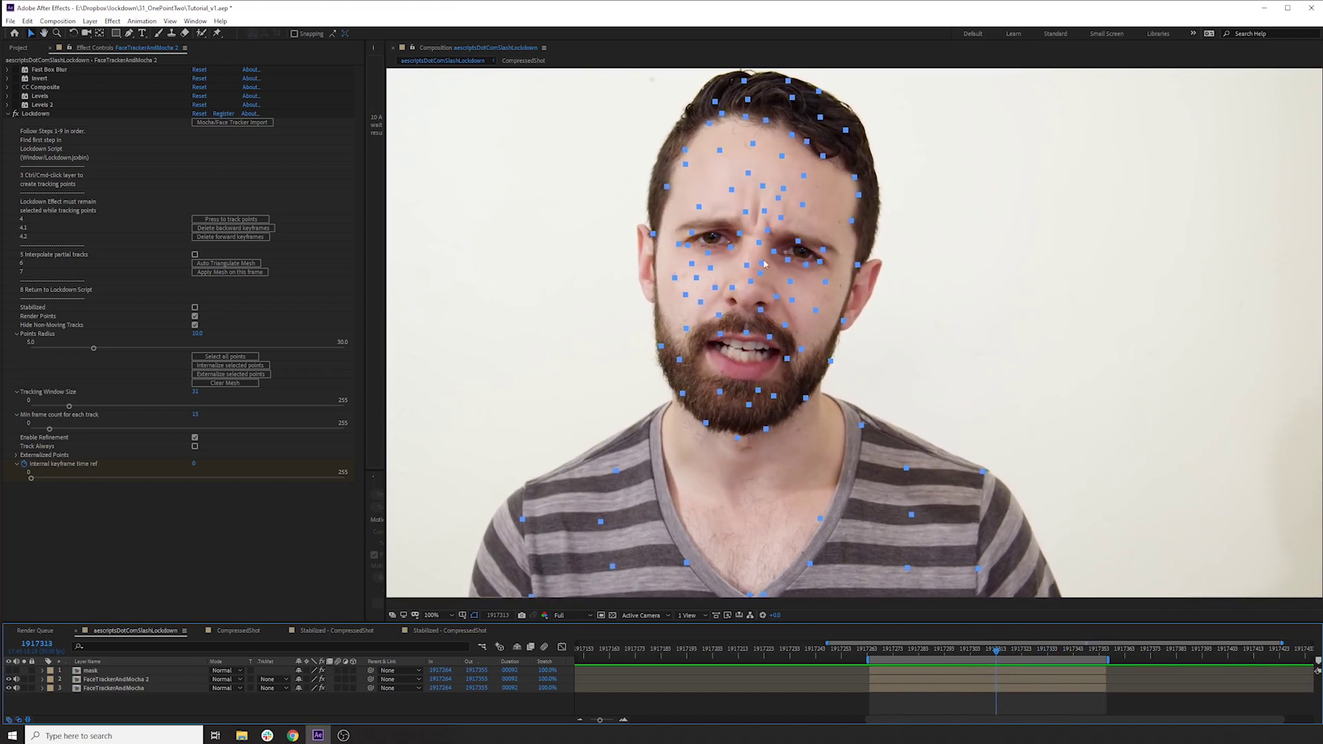
{"action": "scroll", "coordinate": [809, 268], "scroll_direction": "up", "scroll_amount": 3}
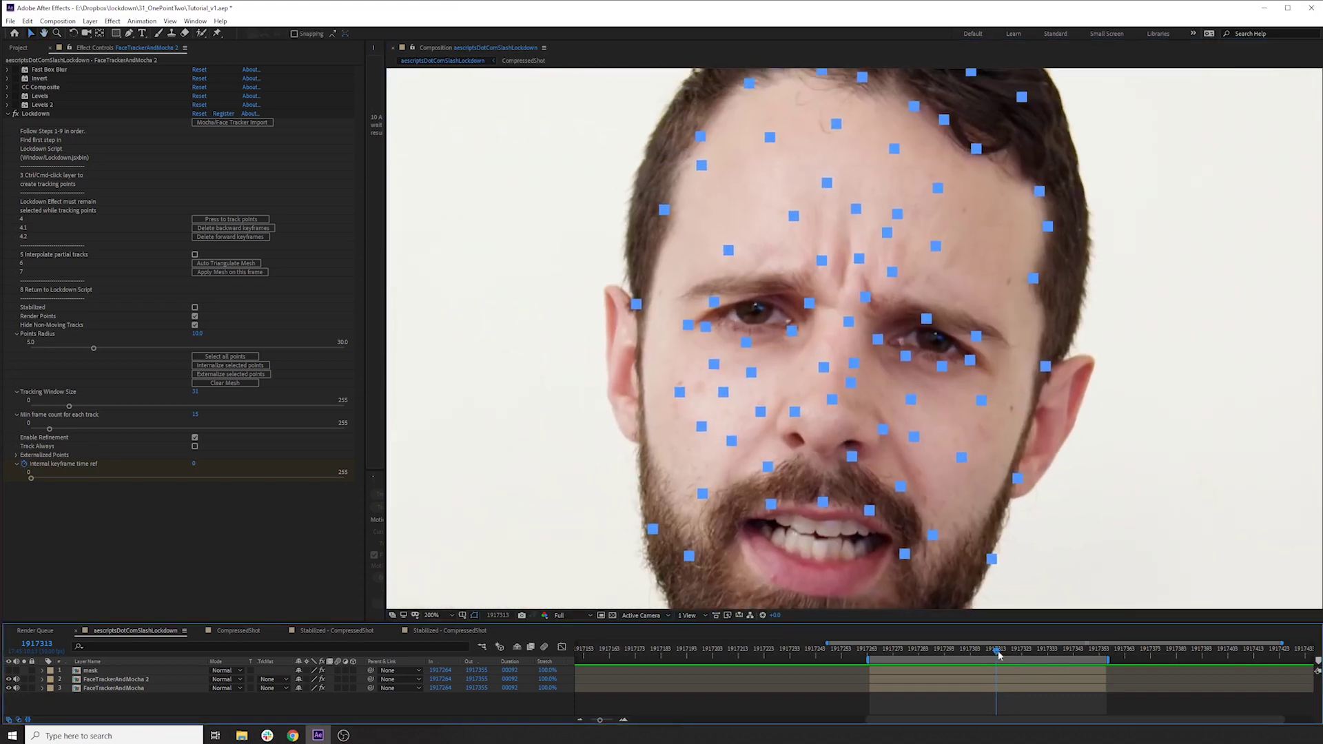
Step: At frame 1917315, select the tracking points around and beneath both eyes and delete their forward keyframes
{"action": "left_click_drag", "start_coordinate": [999, 655], "coordinate": [1003, 659]}
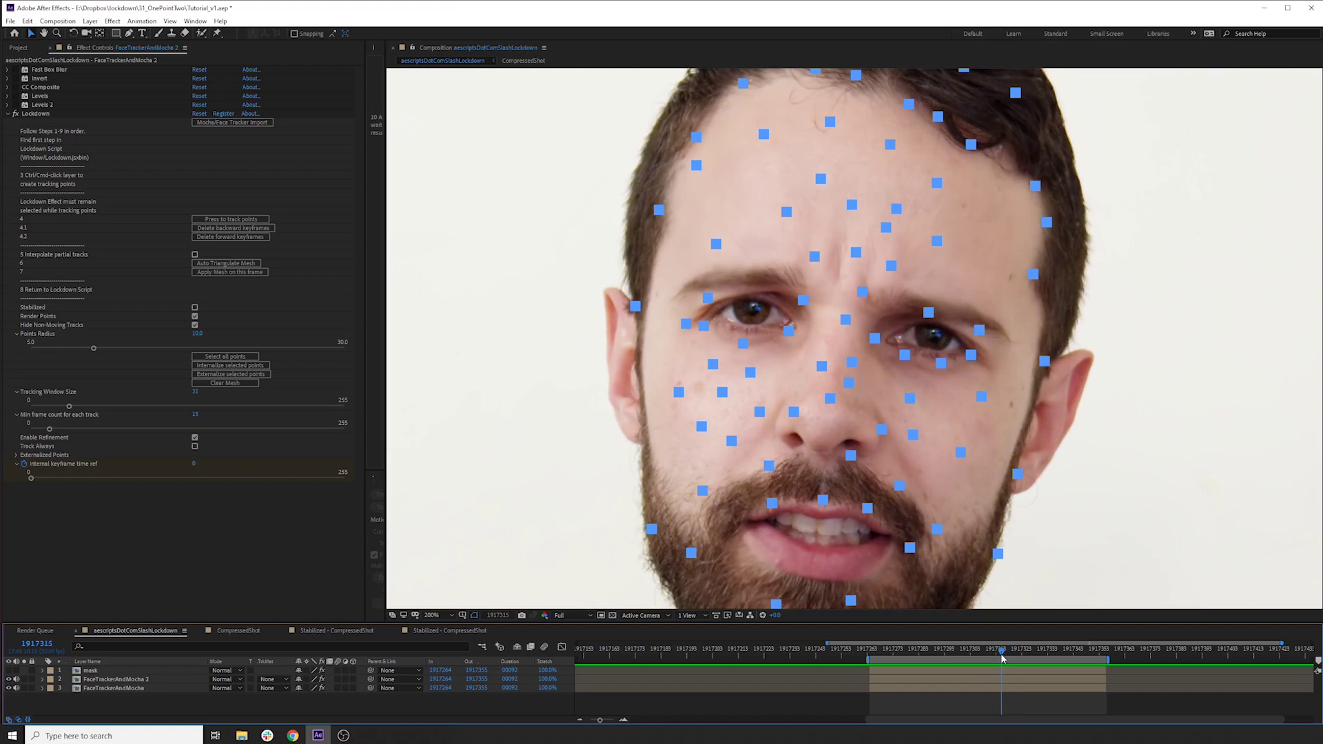
{"action": "left_click", "coordinate": [48, 114]}
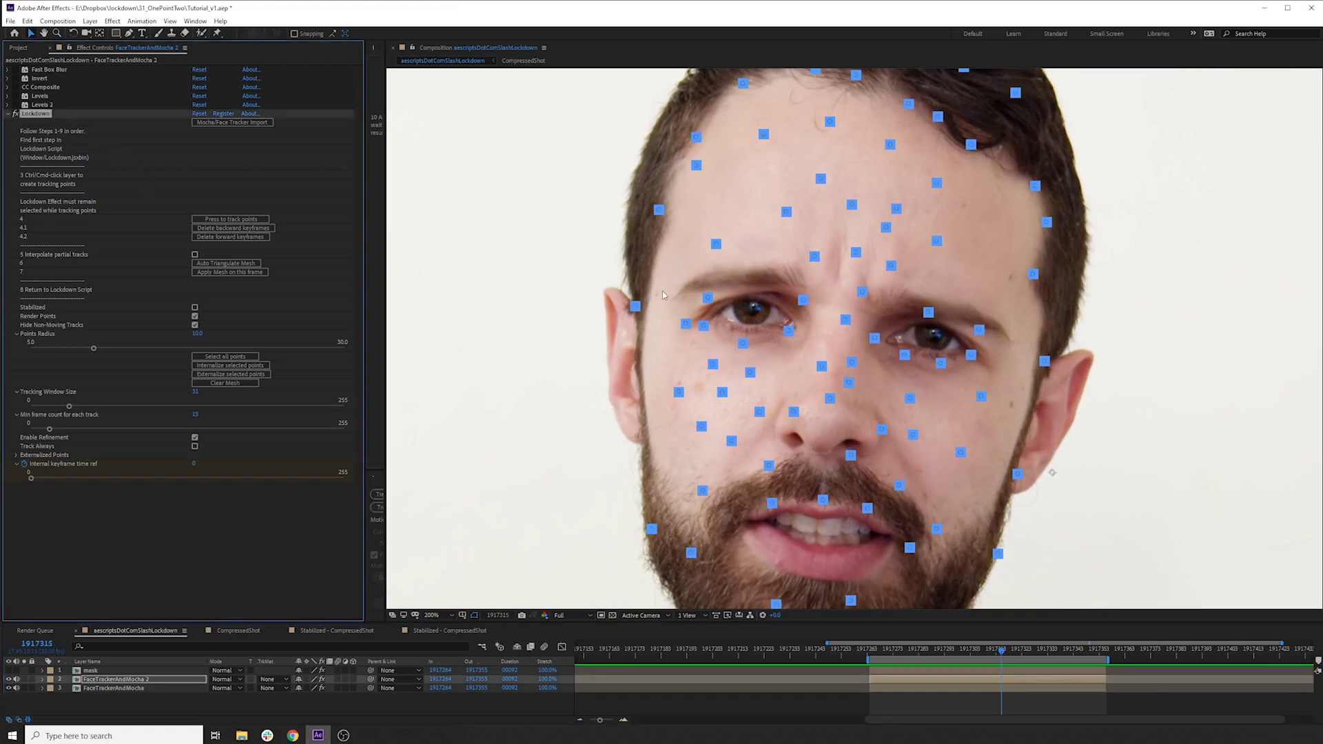
{"action": "left_click_drag", "start_coordinate": [729, 334], "coordinate": [784, 347]}
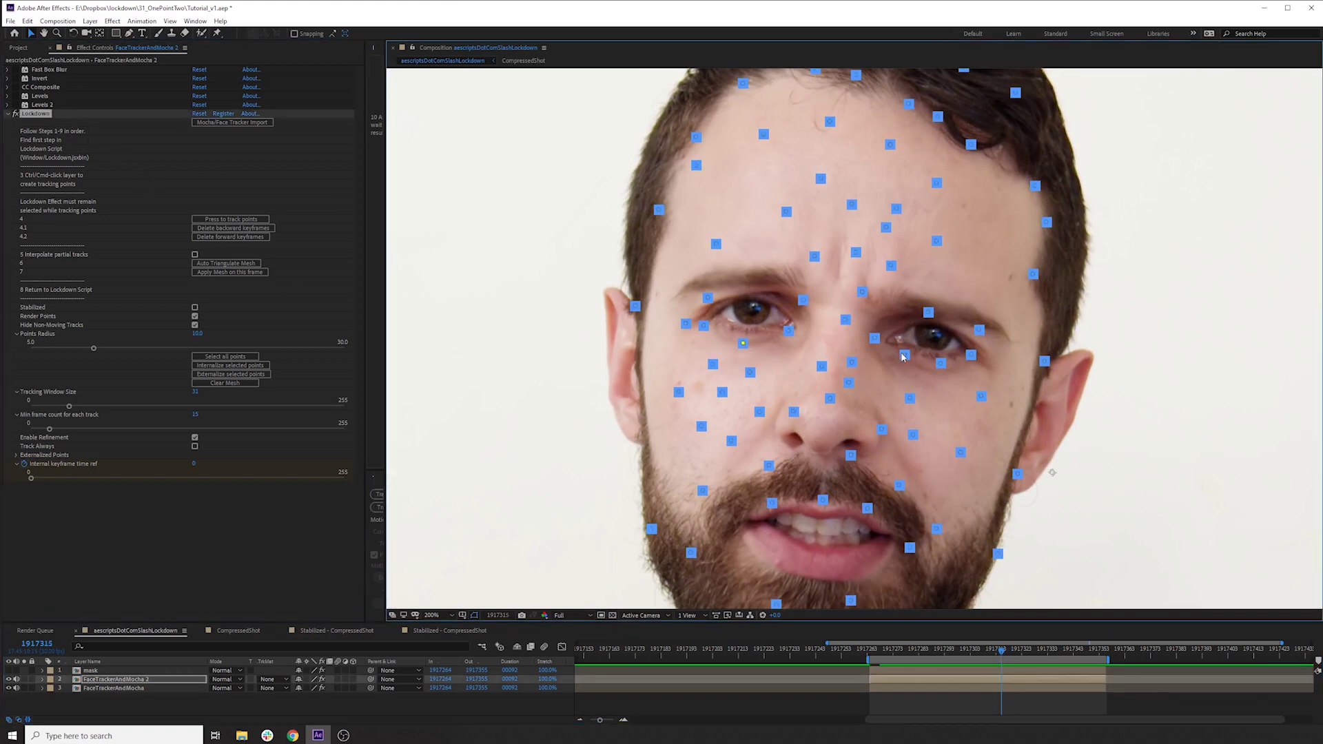
{"action": "left_click_drag", "start_coordinate": [893, 343], "coordinate": [984, 377]}
{"action": "left_click", "coordinate": [255, 238]}
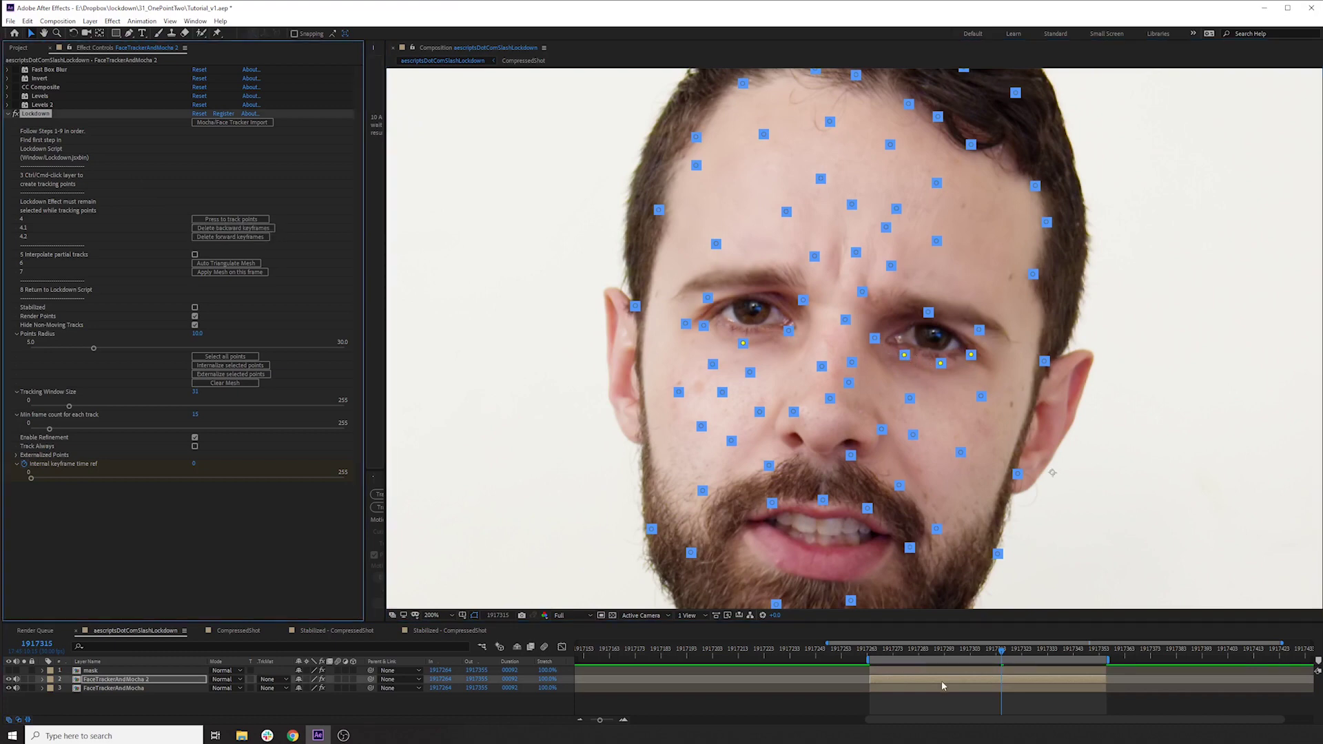
{"action": "left_click", "coordinate": [970, 699]}
{"action": "left_click_drag", "start_coordinate": [1001, 654], "coordinate": [1002, 655]}
{"action": "left_click", "coordinate": [40, 114]}
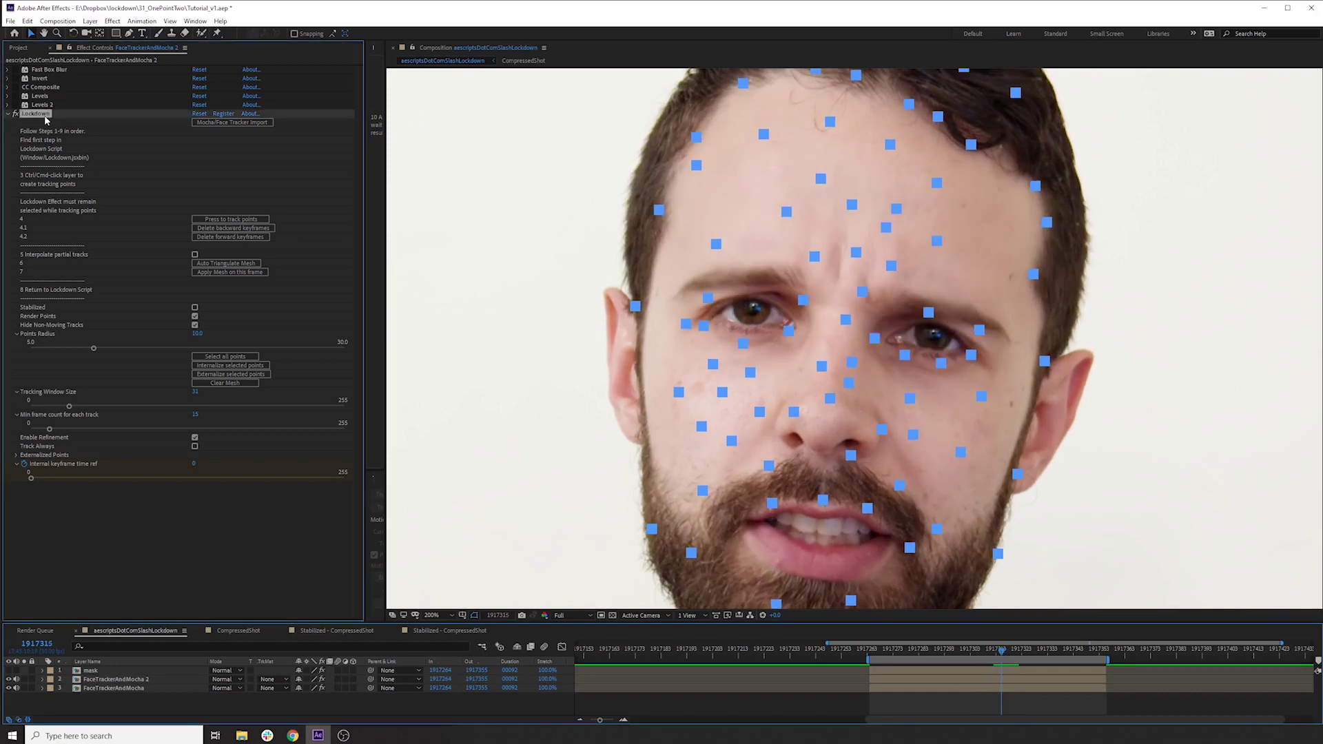
{"action": "left_click", "coordinate": [789, 331], "text": "shift"}
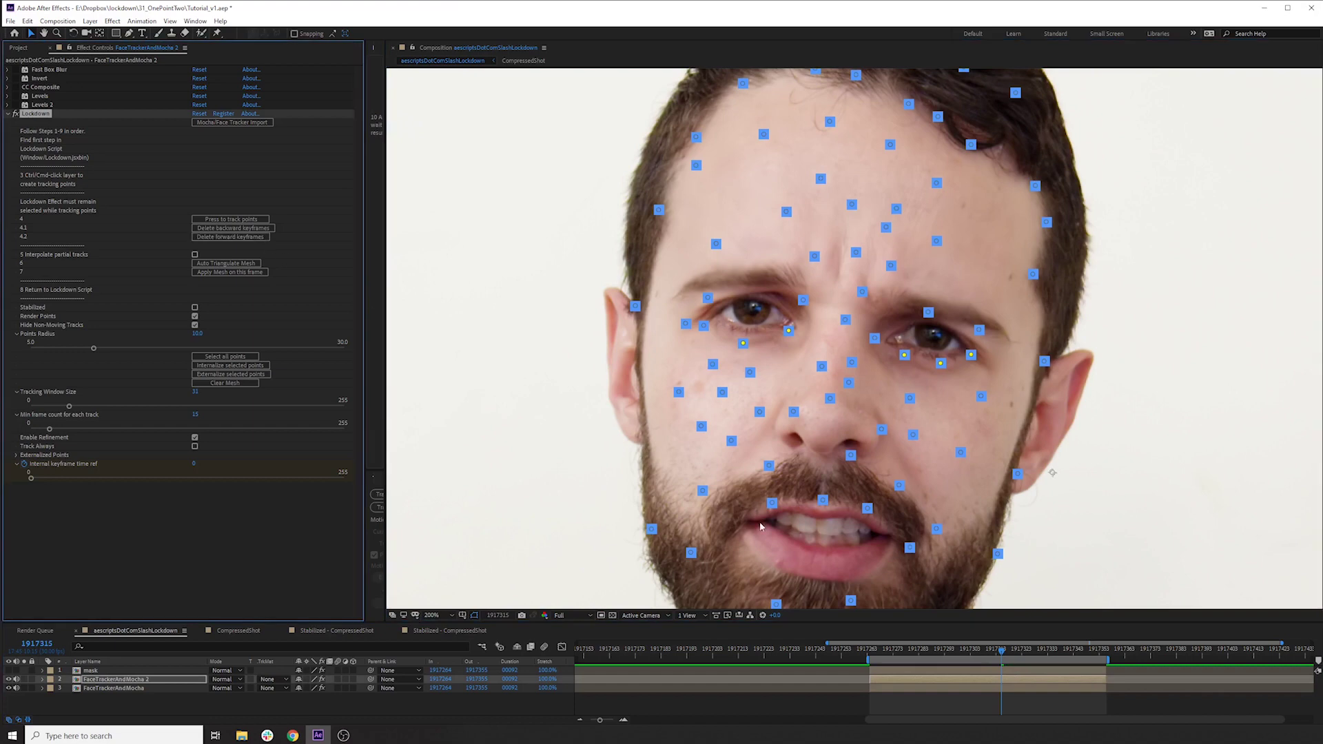
{"action": "left_click", "coordinate": [974, 697]}
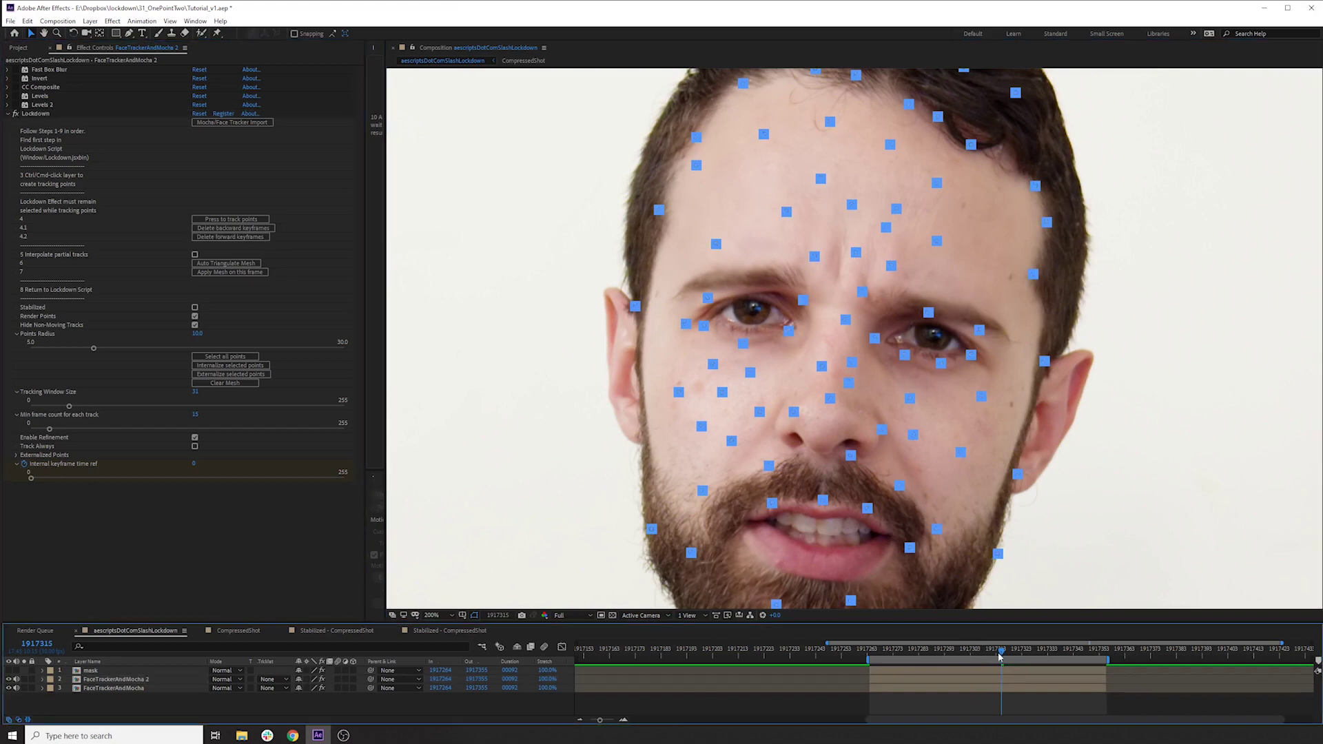
Step: At frame 1917355, place new Lockdown tracking points along the lower lids of both eyes
{"action": "left_click_drag", "start_coordinate": [1003, 652], "coordinate": [1105, 663]}
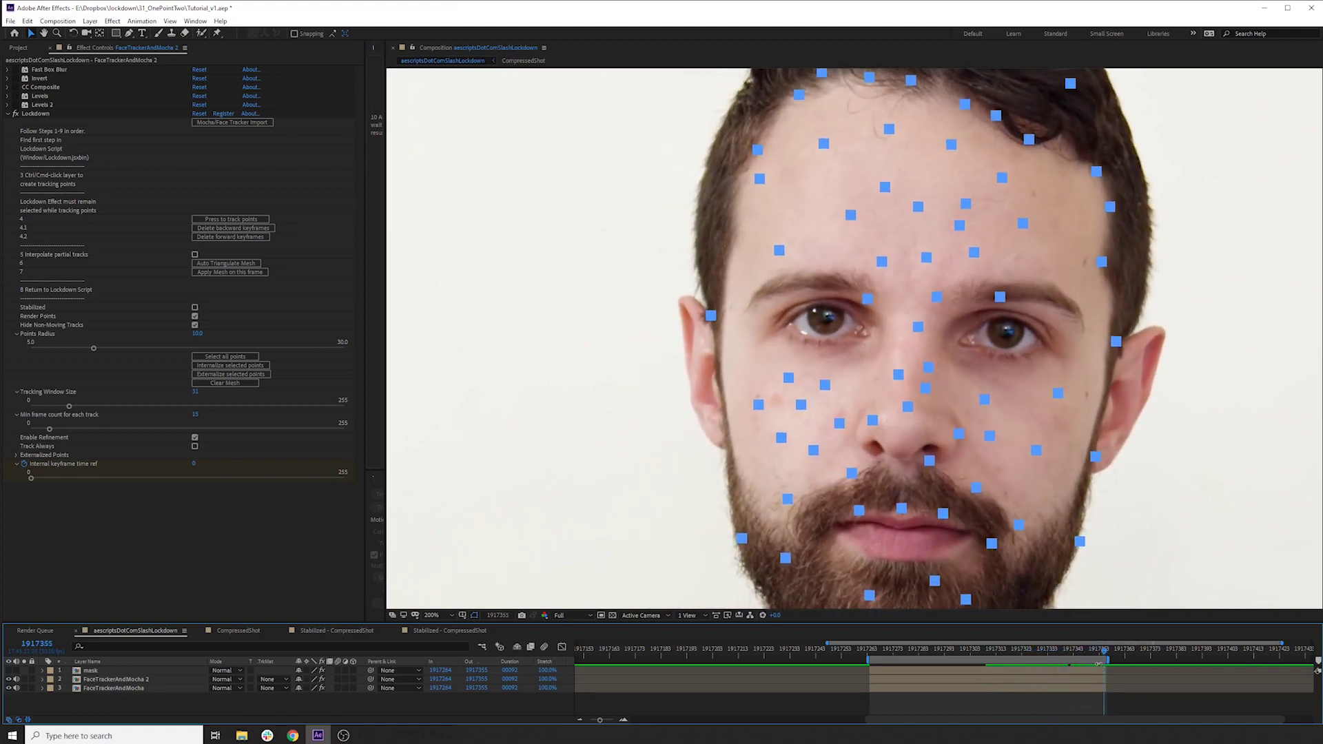
{"action": "left_click", "coordinate": [52, 114]}
{"action": "left_click", "coordinate": [1049, 343], "text": "ctrl"}
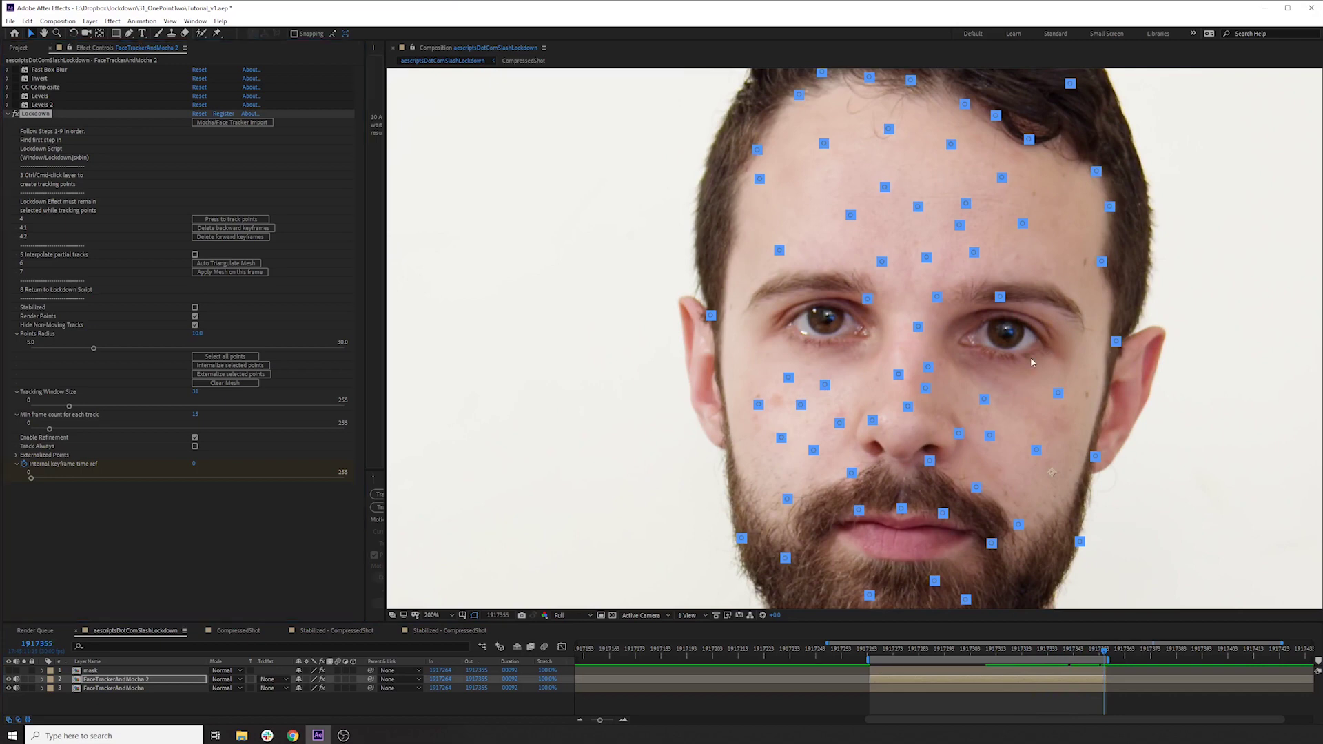
{"action": "left_click", "coordinate": [1001, 355], "text": "ctrl"}
{"action": "left_click", "coordinate": [979, 346], "text": "ctrl"}
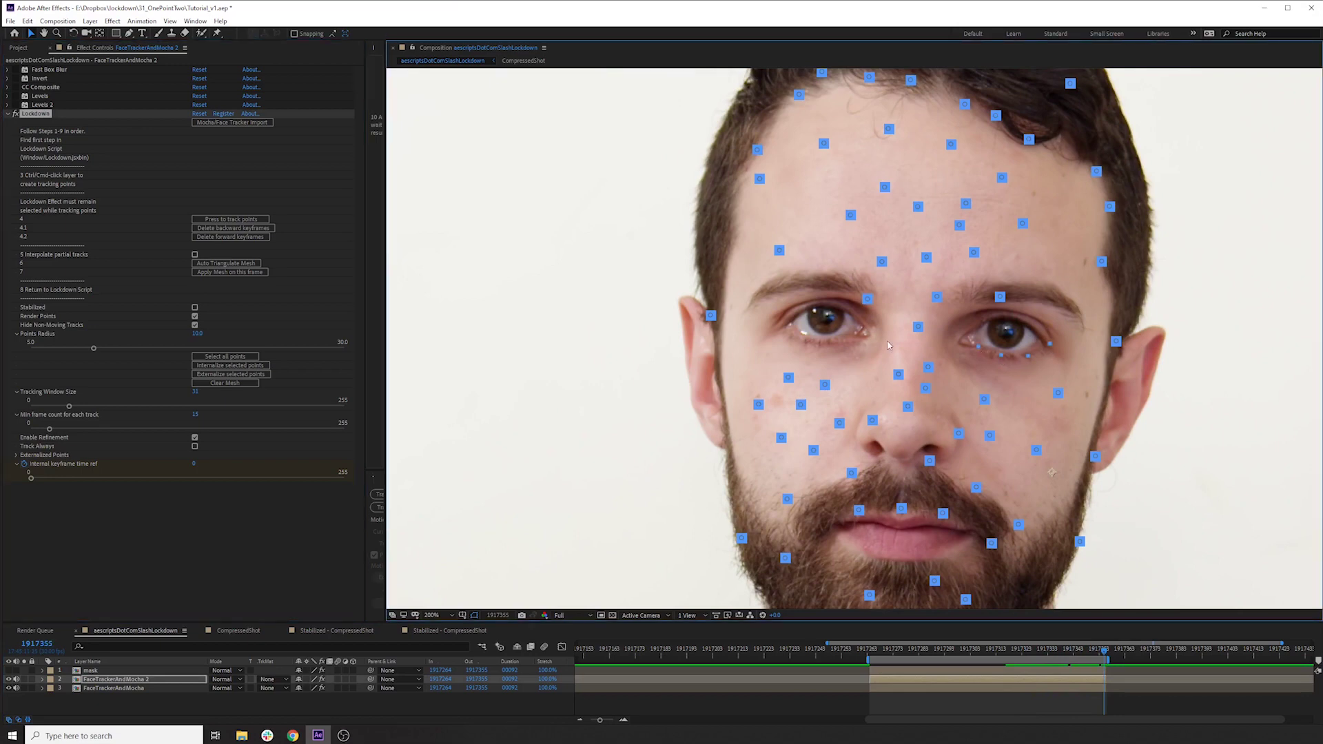
{"action": "left_click", "coordinate": [855, 336], "text": "ctrl"}
{"action": "left_click", "coordinate": [782, 327], "text": "ctrl"}
Step: Turn the blur, Invert, CC Composite and Levels effects back on, track the new eye points and return to frame 1917264
{"action": "left_click_drag", "start_coordinate": [15, 106], "coordinate": [15, 68]}
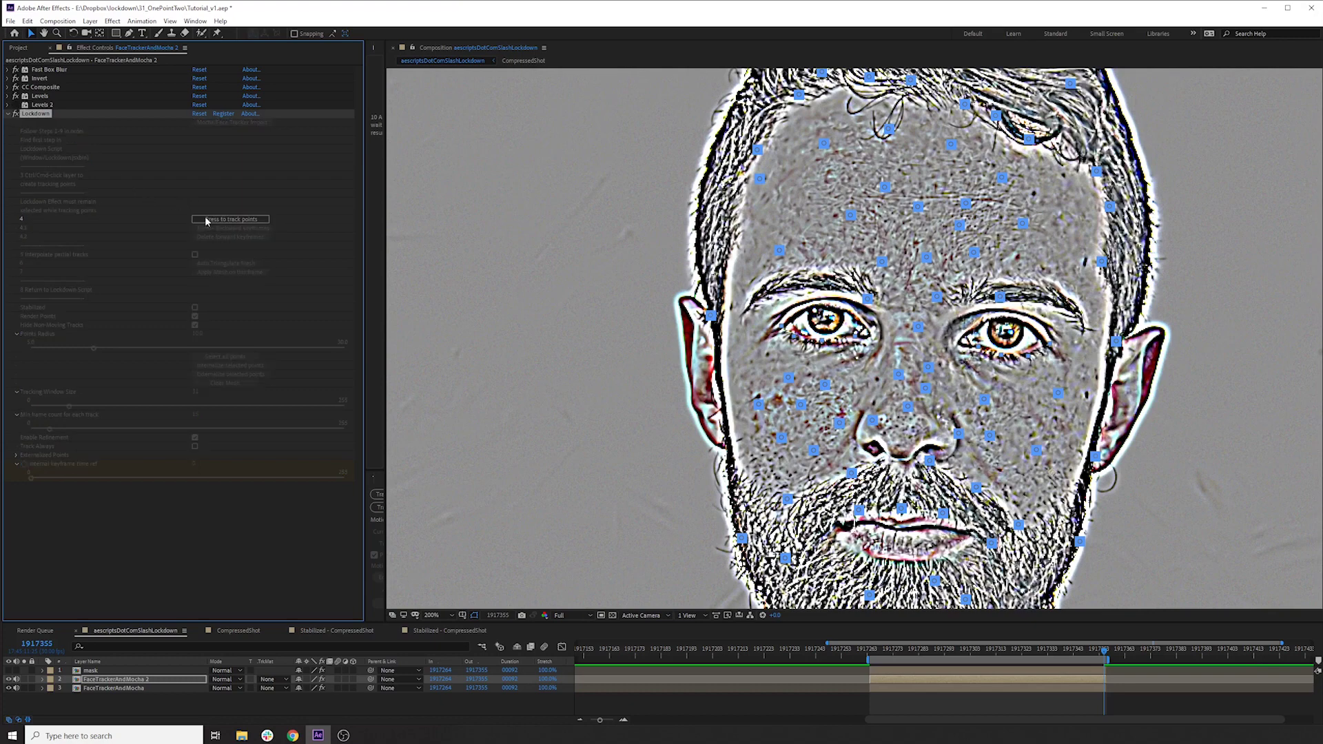
{"action": "left_click_drag", "start_coordinate": [904, 660], "coordinate": [870, 660]}
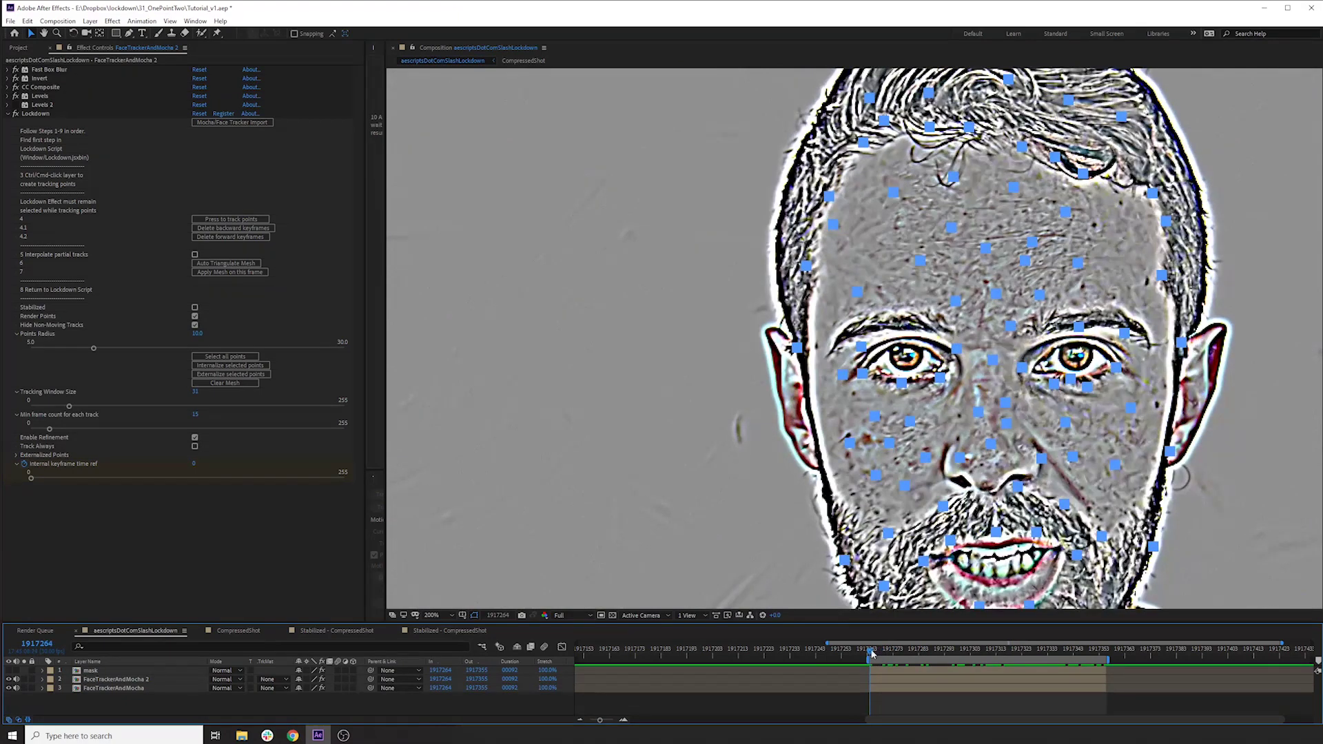
{"action": "scroll", "coordinate": [785, 271], "scroll_direction": "down", "scroll_amount": 2}
{"action": "left_click_drag", "start_coordinate": [779, 298], "coordinate": [695, 236]}
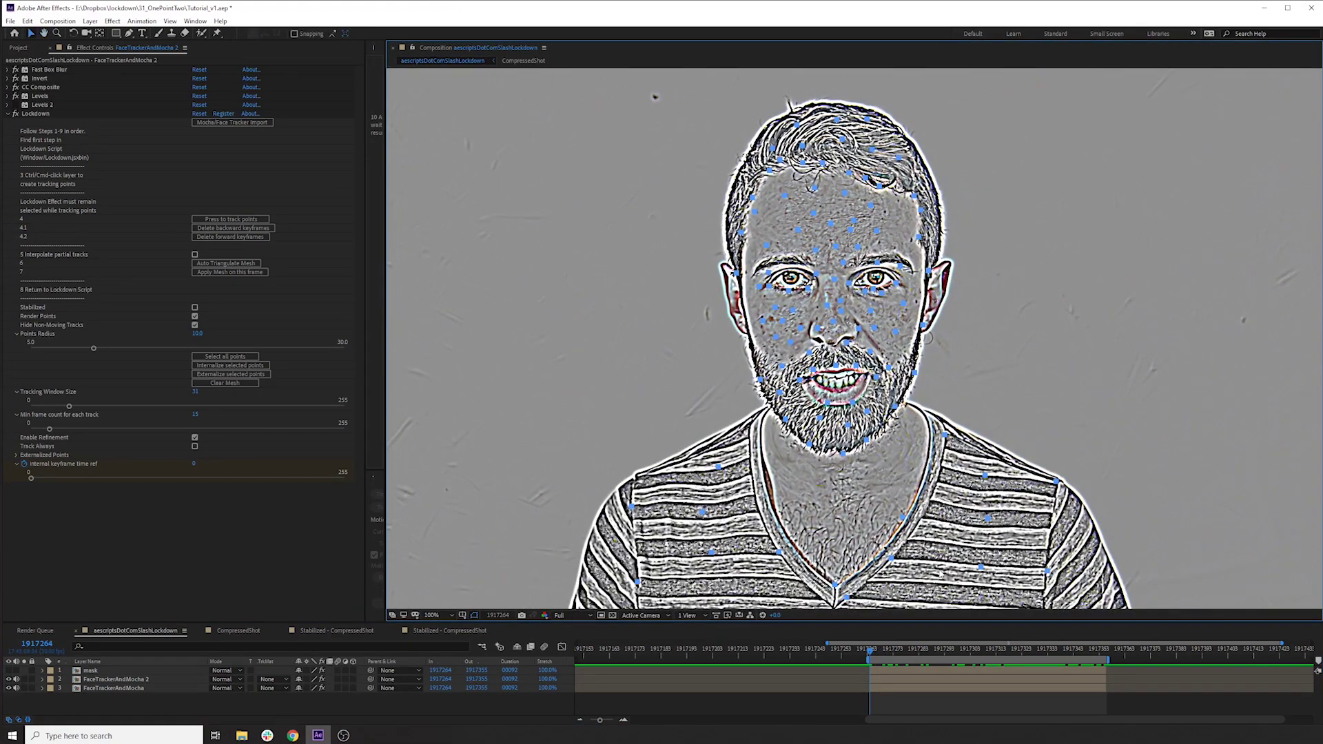
Step: Select all Lockdown points on the FaceTrackerAndMocha 2 layer and externalize them
{"action": "left_click", "coordinate": [110, 681]}
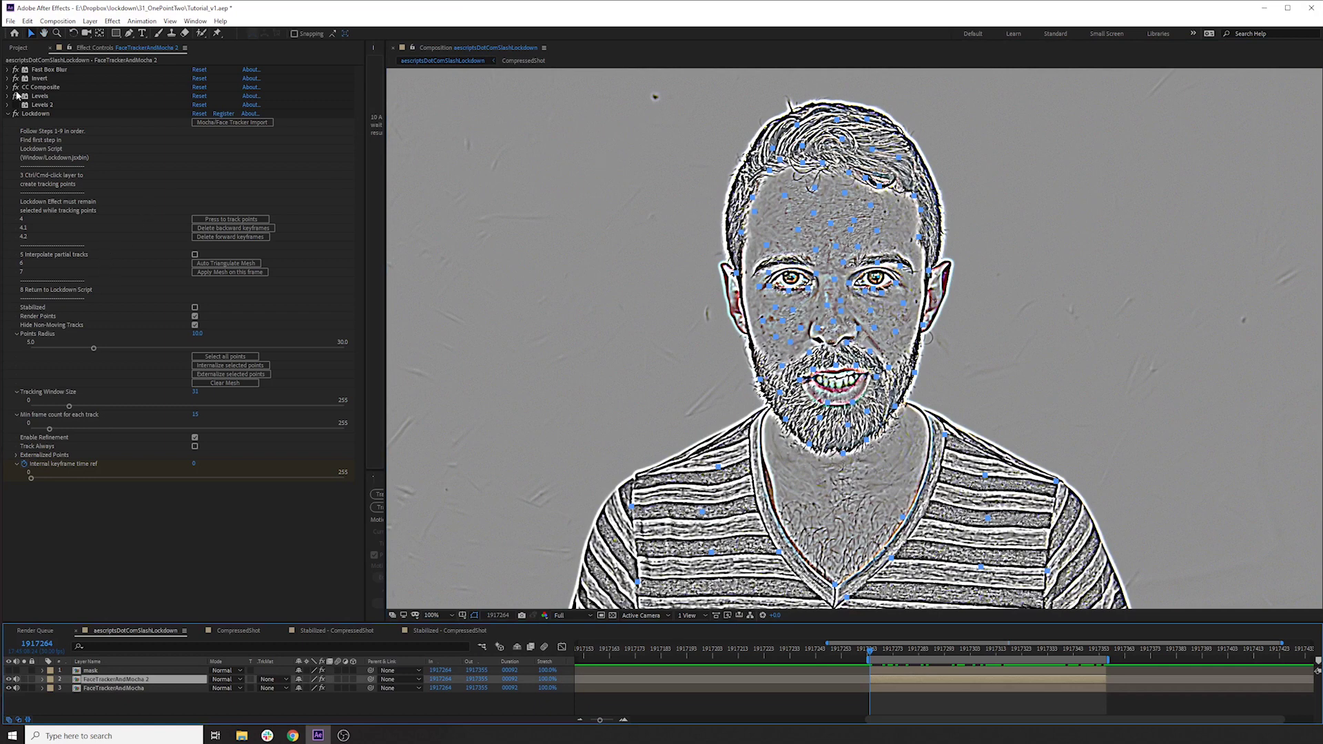
{"action": "left_click", "coordinate": [35, 113]}
{"action": "left_click", "coordinate": [233, 366]}
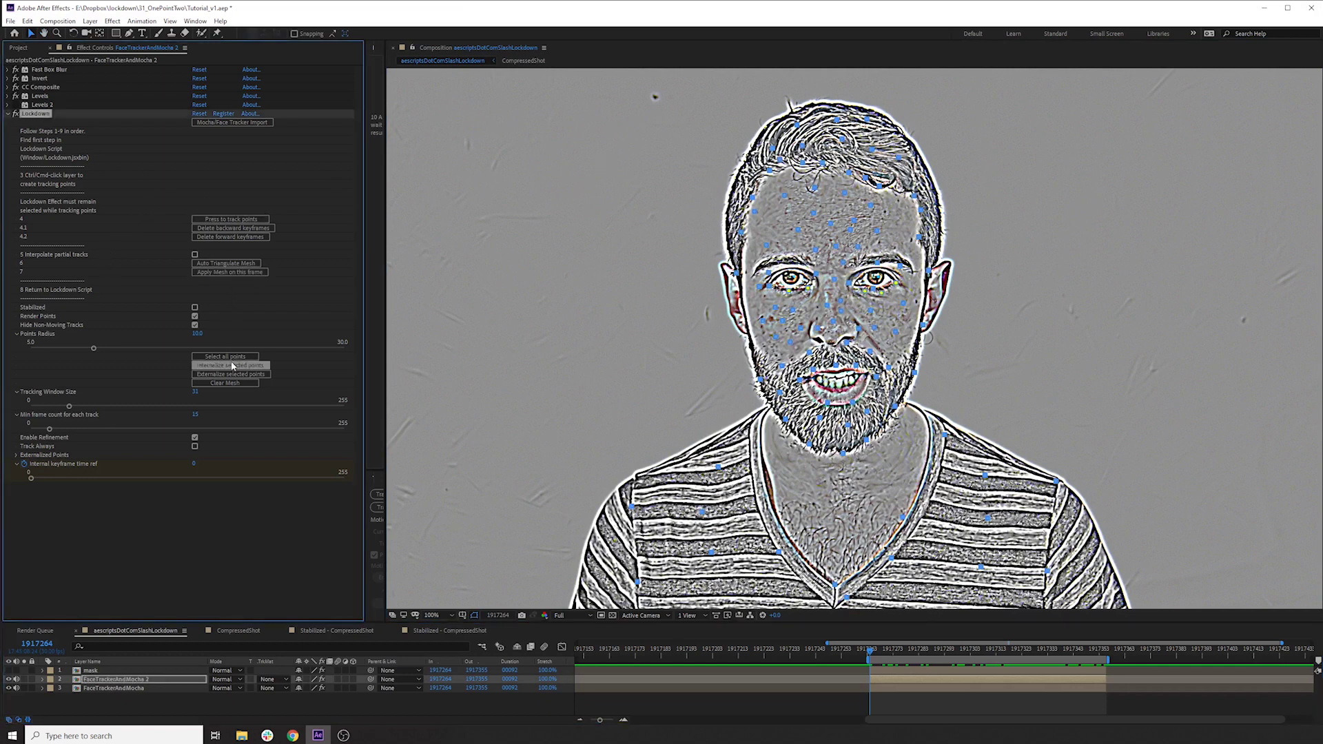
{"action": "left_click", "coordinate": [236, 357]}
{"action": "left_click", "coordinate": [249, 374]}
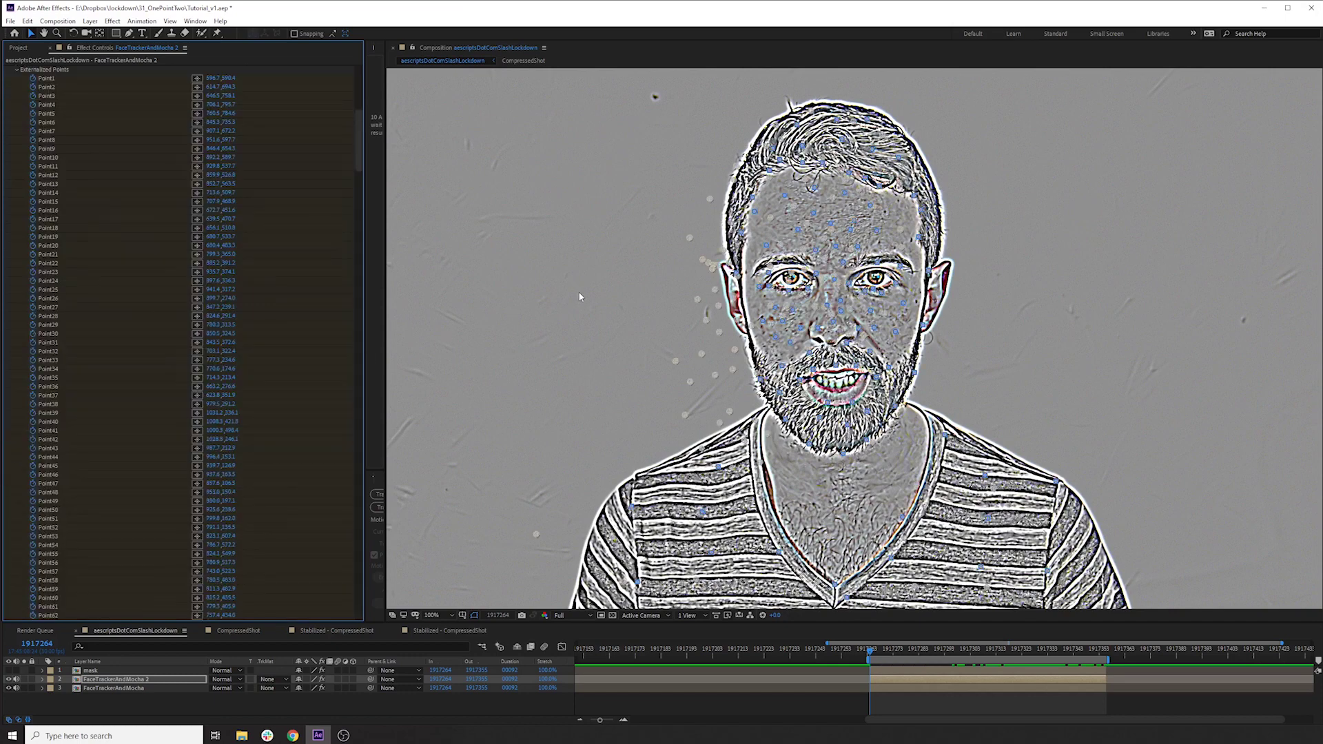
Step: Enlarge the timeline area and reveal the keyframed Lockdown points of the FaceTrackerAndMocha 2 layer
{"action": "left_click_drag", "start_coordinate": [481, 622], "coordinate": [512, 234]}
{"action": "left_click", "coordinate": [141, 300]}
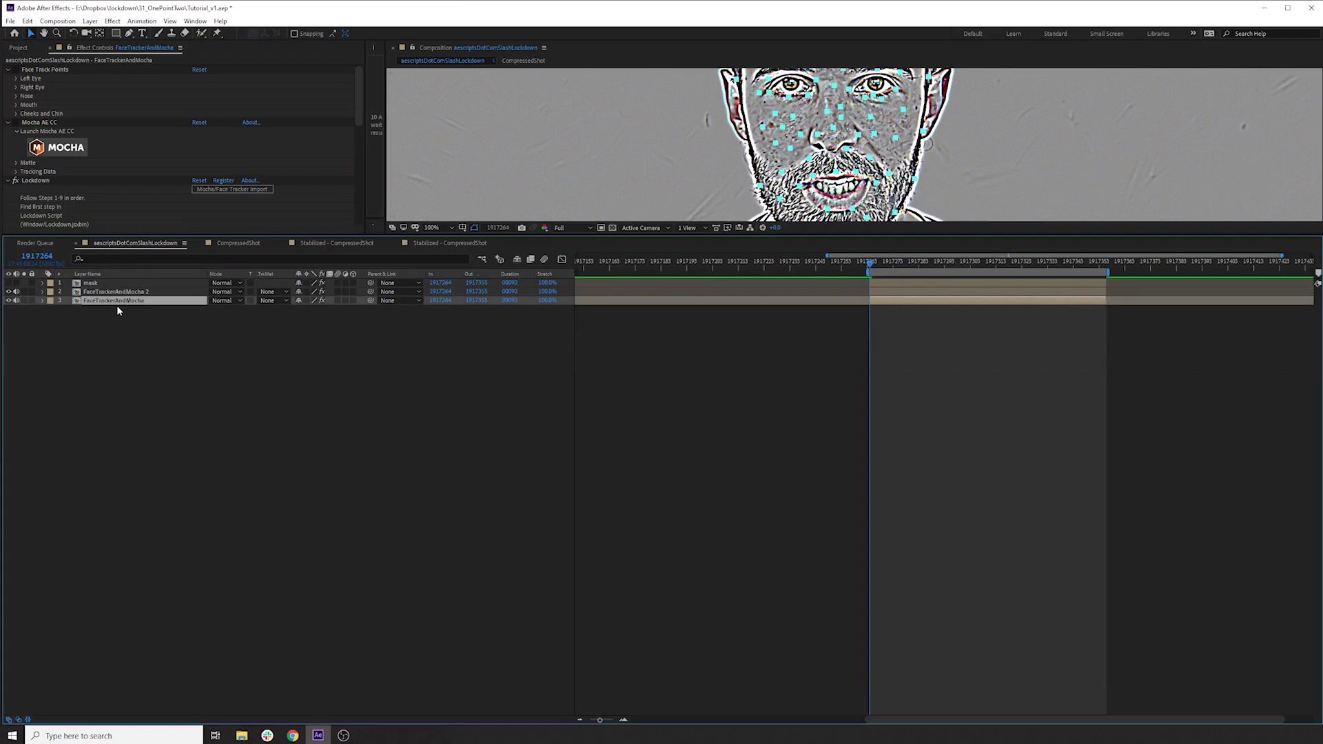
{"action": "scroll", "coordinate": [36, 215], "scroll_direction": "down", "scroll_amount": 5}
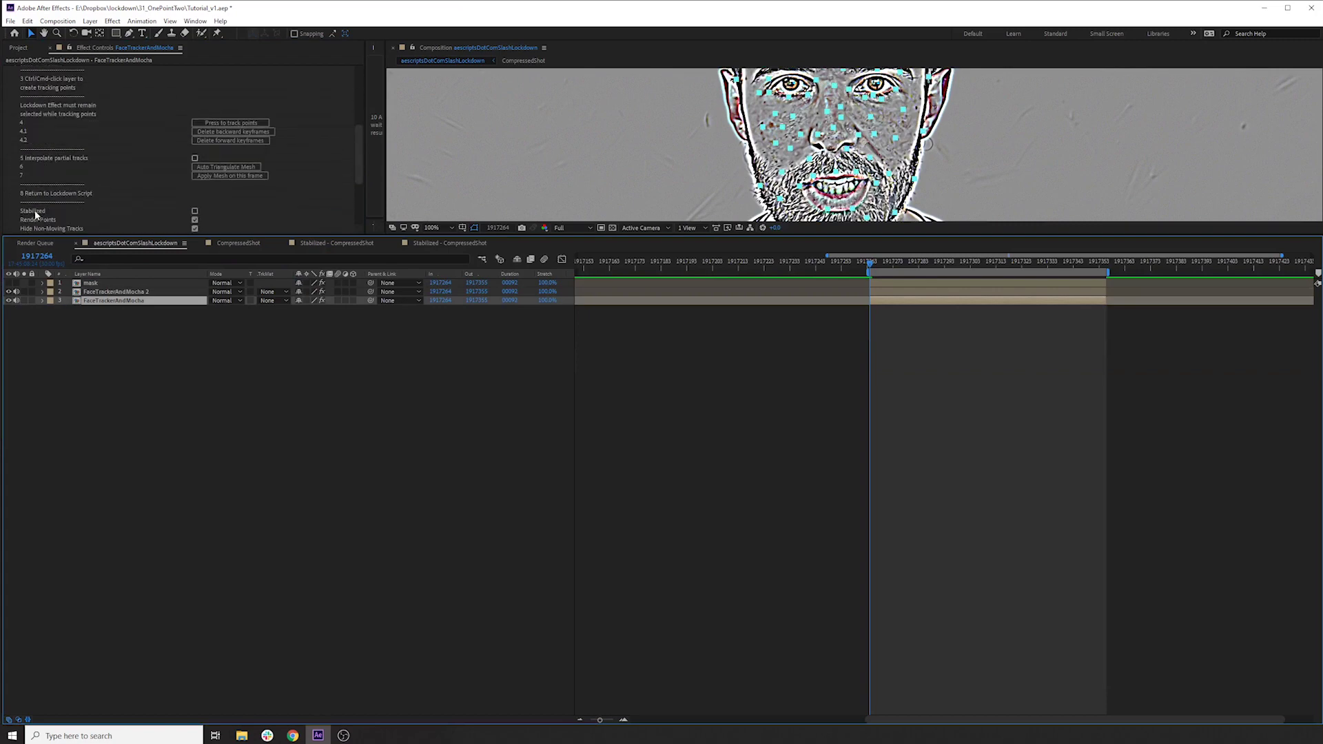
{"action": "left_click", "coordinate": [108, 292]}
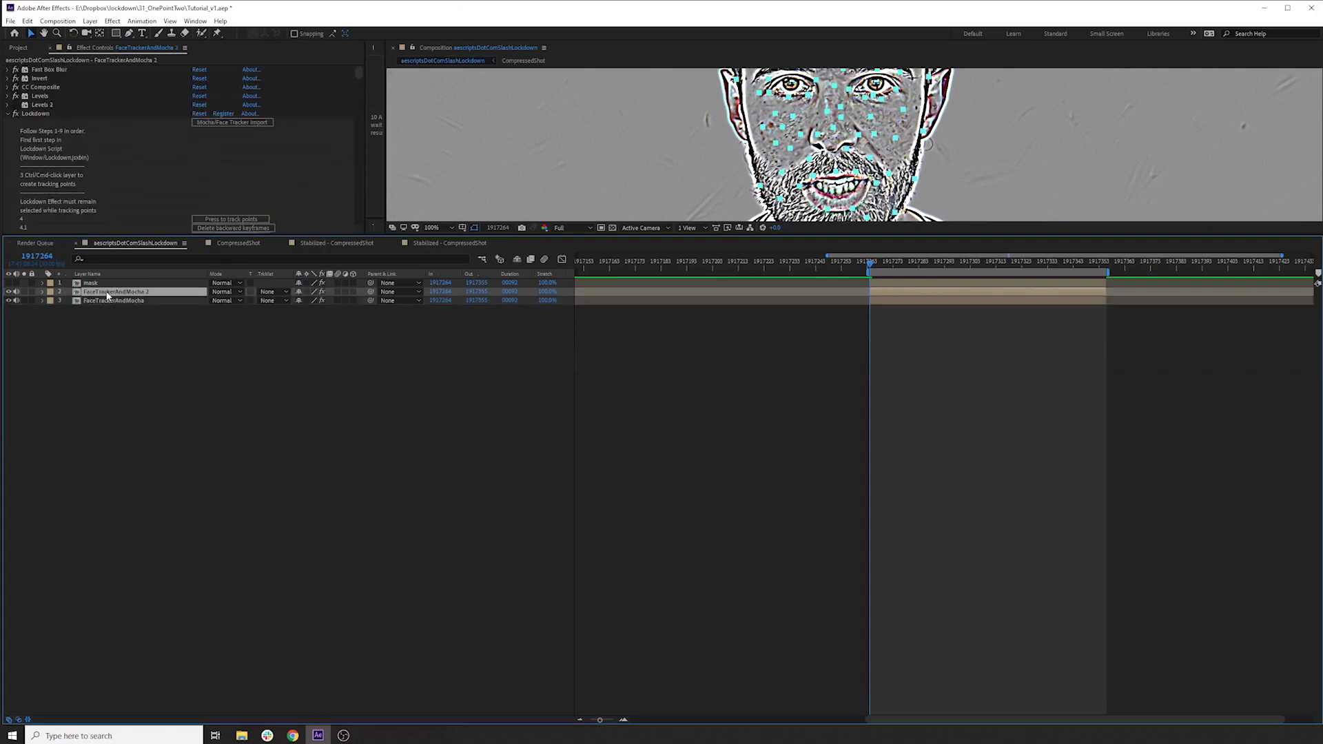
{"action": "key", "text": "u"}
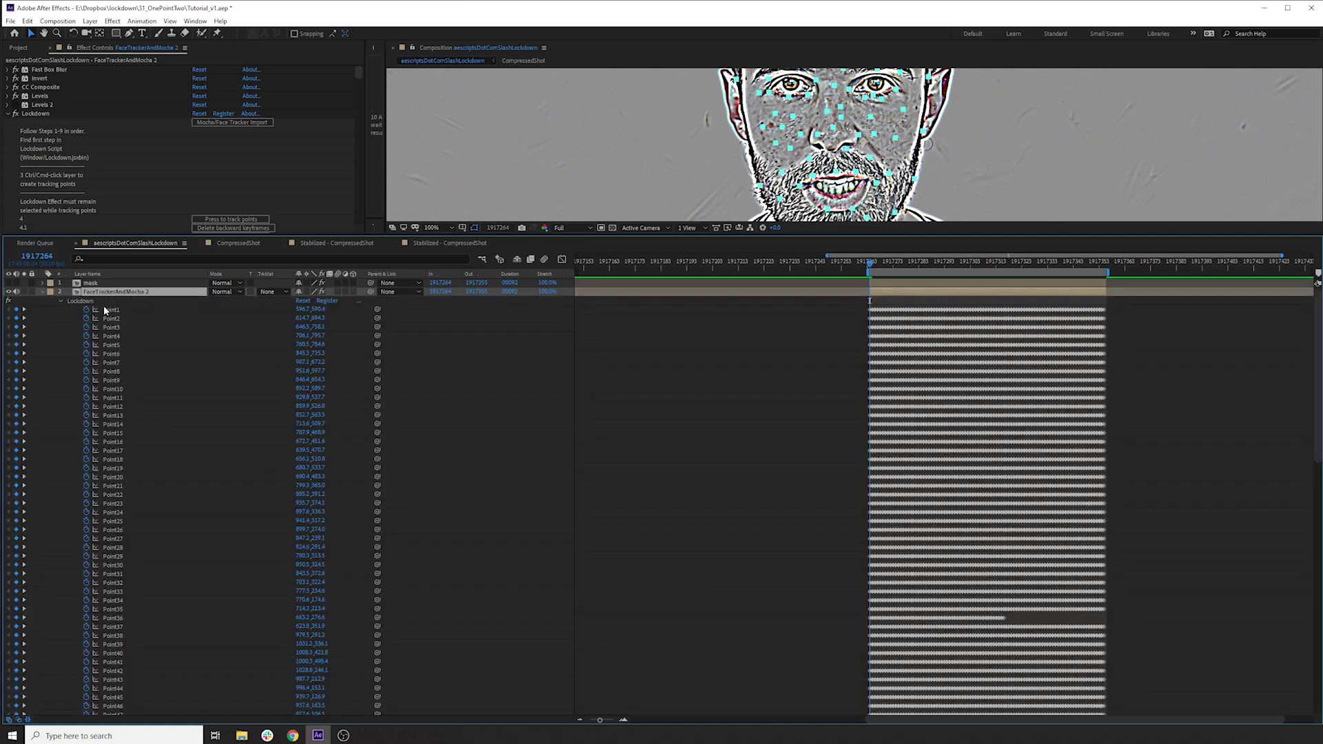
Step: Select the keyframes of Point1 through Point116, copy them and collapse the FaceTrackerAndMocha 2 layer
{"action": "left_click", "coordinate": [107, 310]}
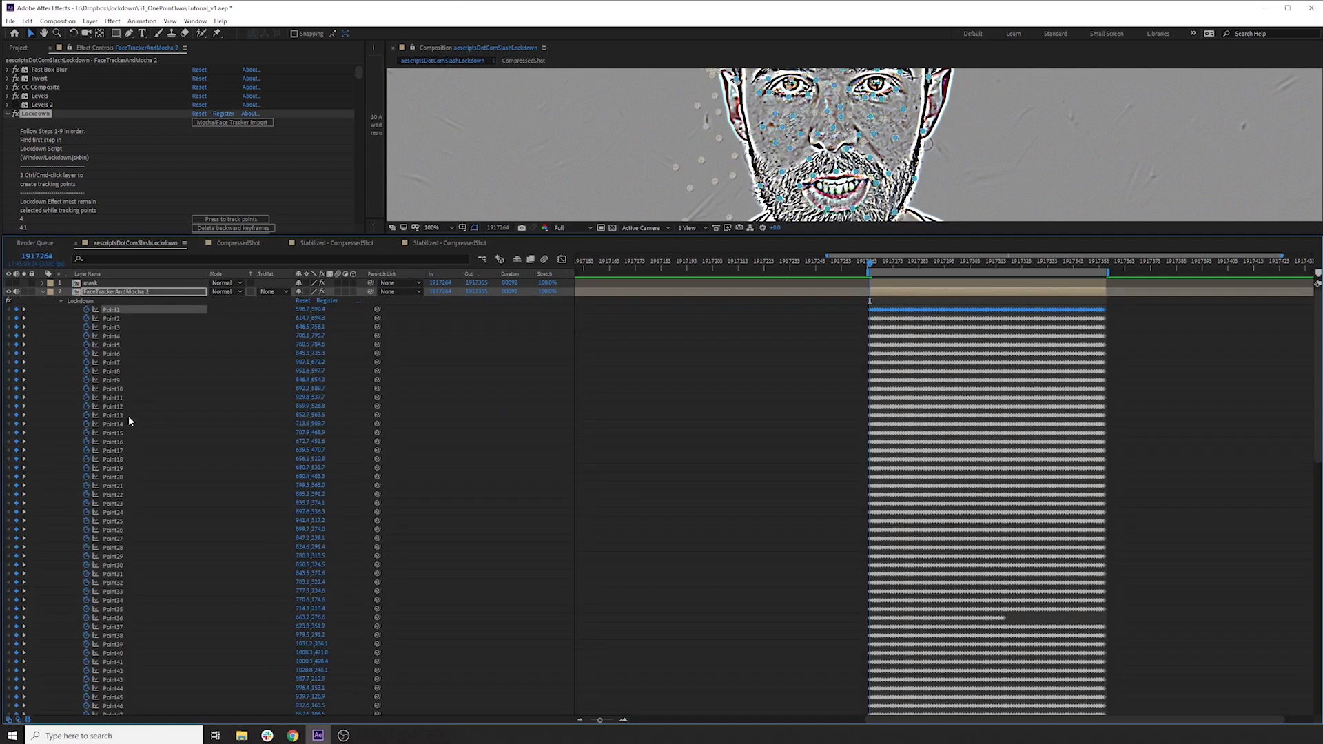
{"action": "scroll", "coordinate": [127, 412], "scroll_direction": "down", "scroll_amount": 4}
{"action": "scroll", "coordinate": [129, 413], "scroll_direction": "down", "scroll_amount": 10}
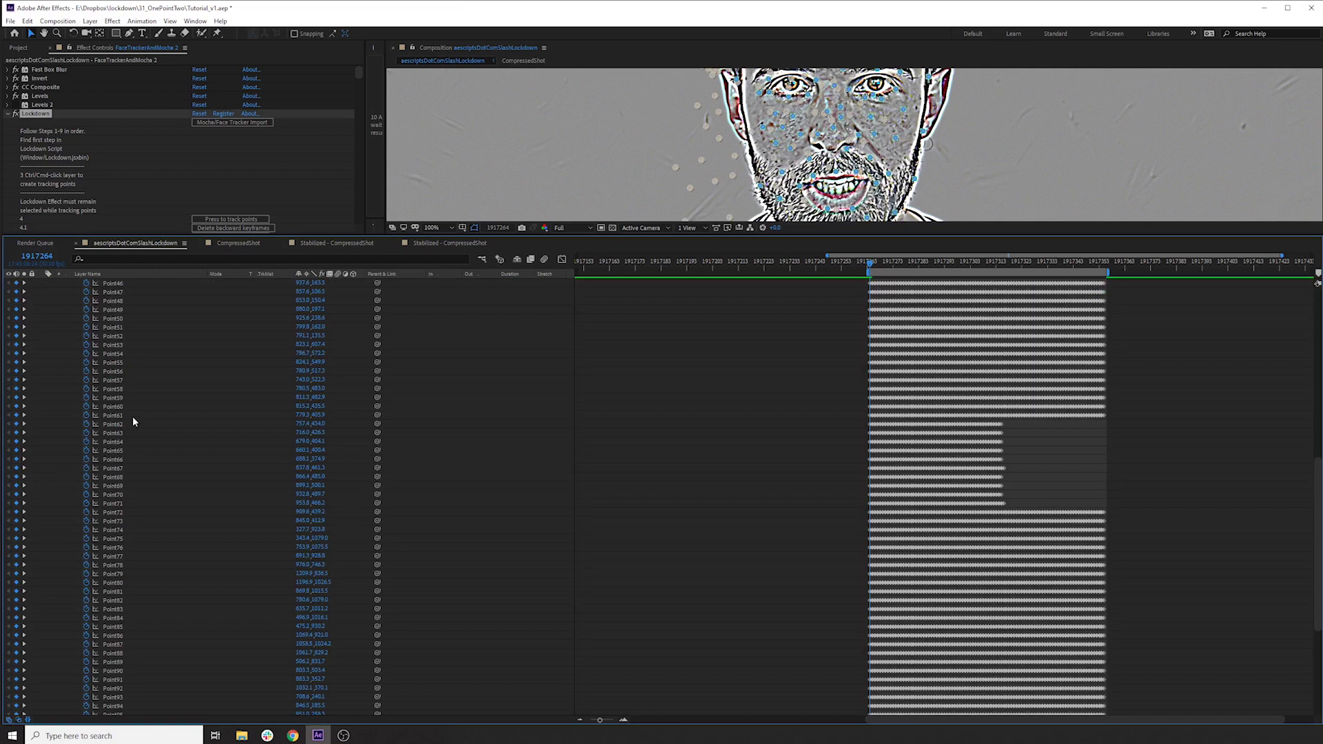
{"action": "scroll", "coordinate": [77, 610], "scroll_direction": "down", "scroll_amount": 5}
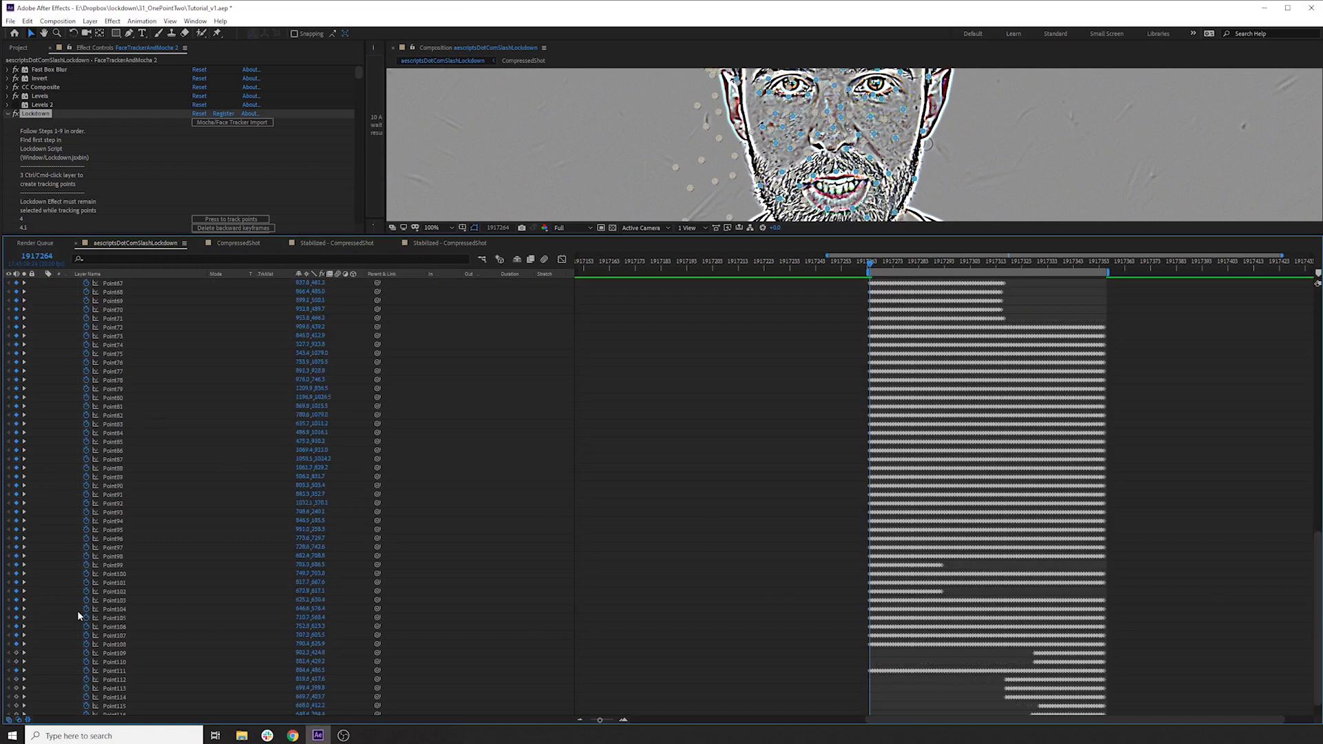
{"action": "scroll", "coordinate": [249, 604], "scroll_direction": "down", "scroll_amount": 2}
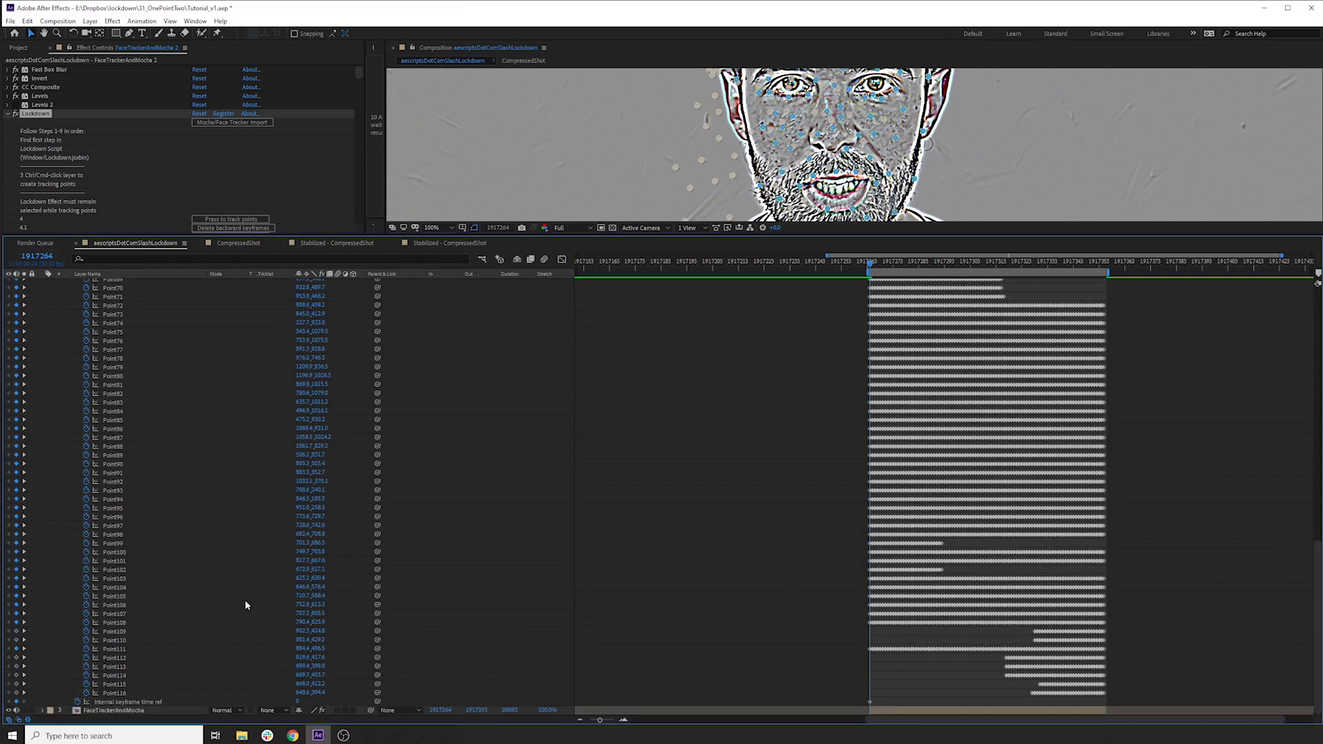
{"action": "left_click", "coordinate": [122, 695], "text": "shift"}
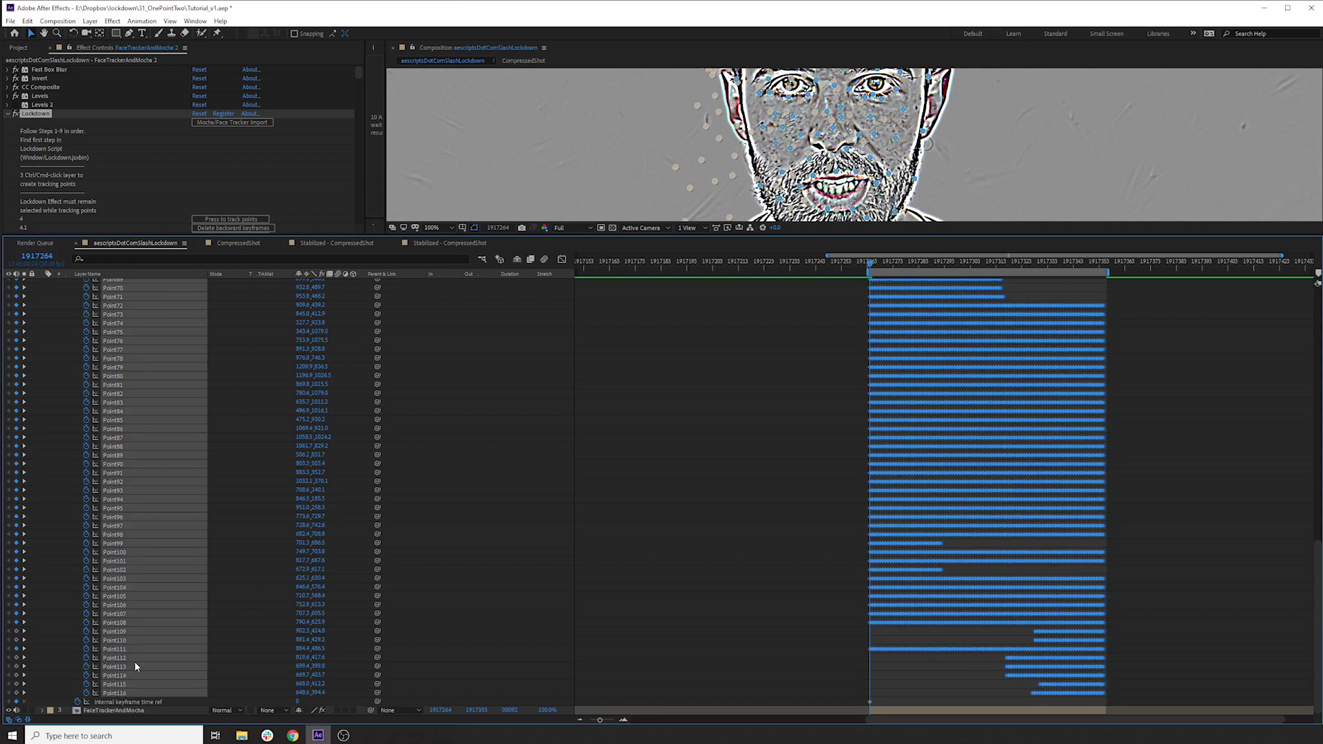
{"action": "left_click_drag", "start_coordinate": [1318, 579], "coordinate": [1311, 303]}
{"action": "left_click", "coordinate": [43, 291]}
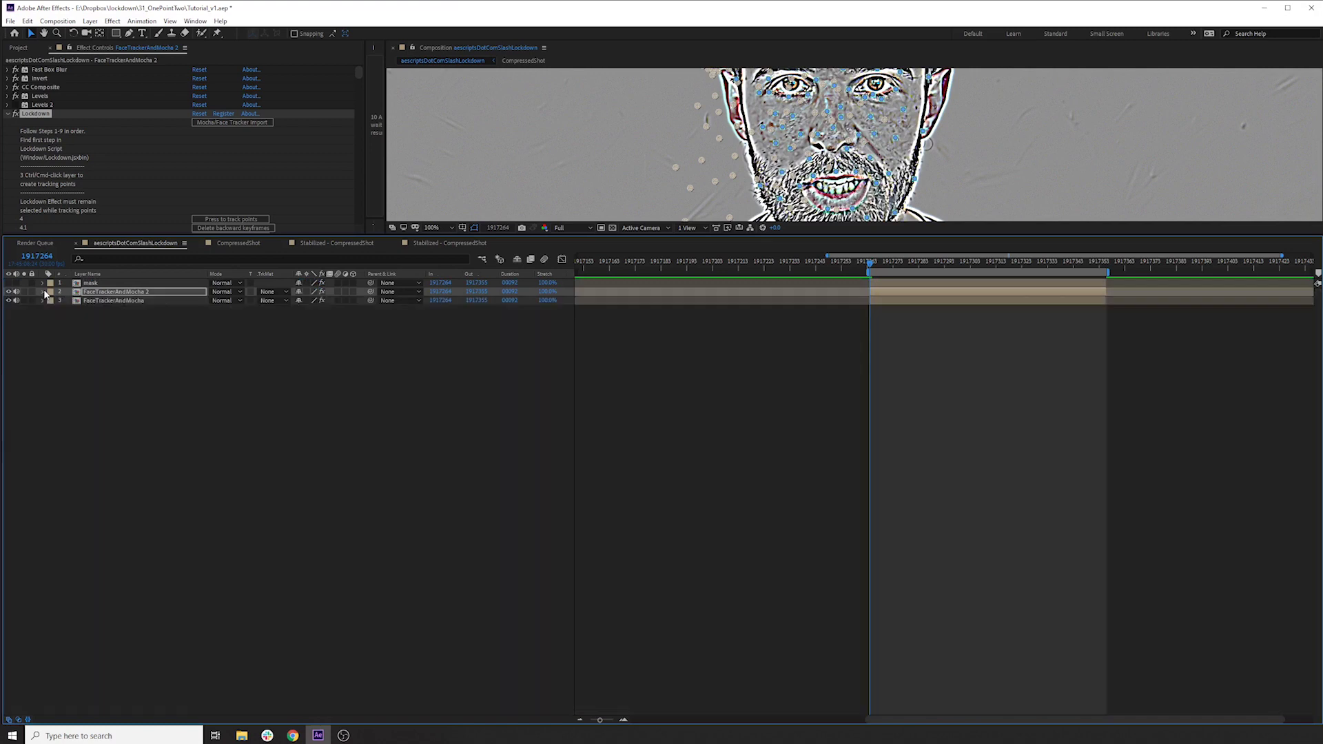
Step: Expand the FaceTrackerAndMocha layer's Lockdown effect down to its list of Externalized Points
{"action": "left_click", "coordinate": [77, 301]}
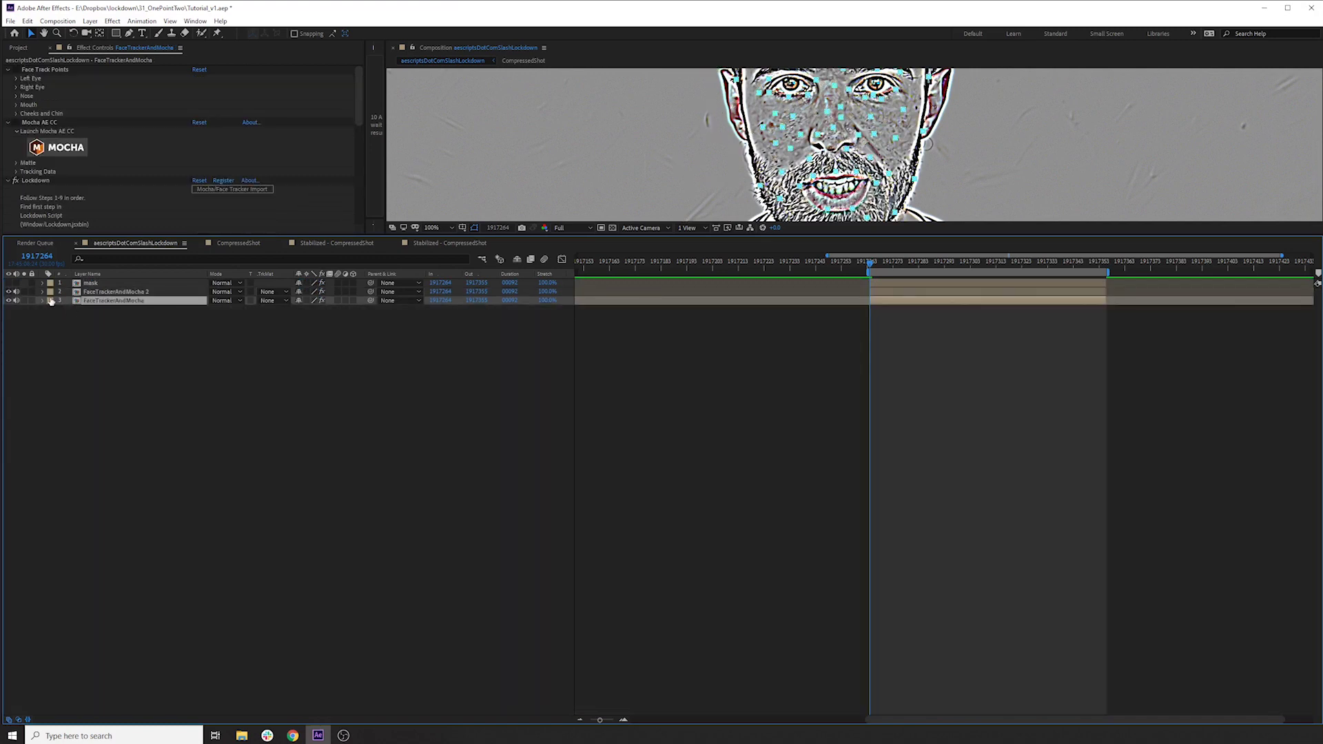
{"action": "left_click", "coordinate": [42, 301]}
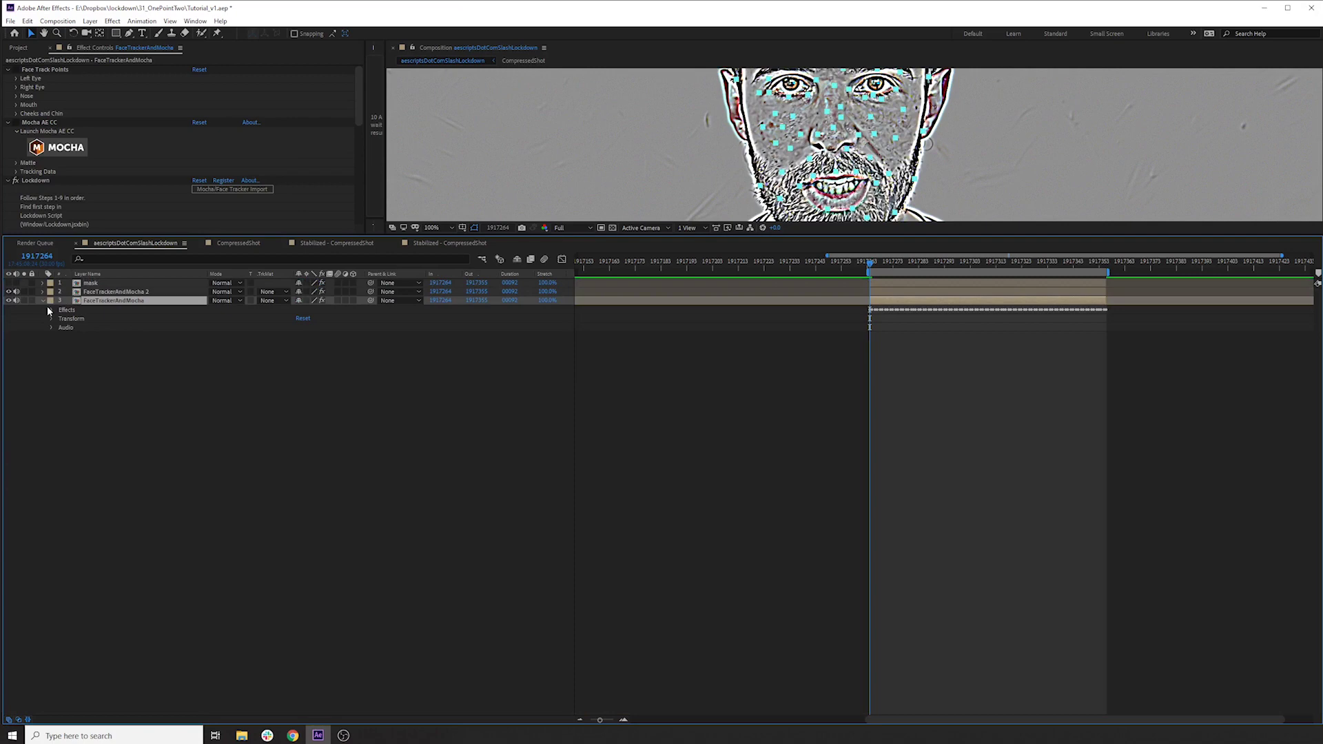
{"action": "left_click", "coordinate": [52, 310]}
{"action": "left_click", "coordinate": [60, 337]}
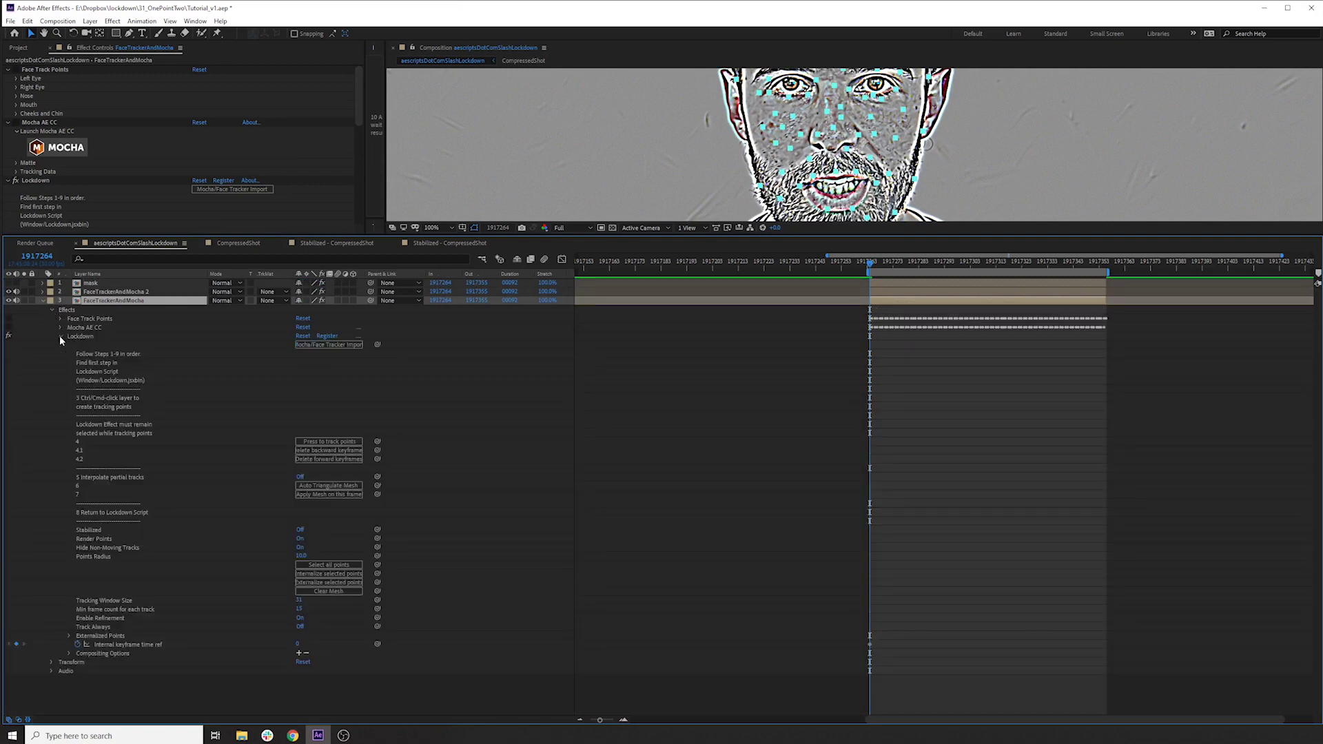
{"action": "left_click", "coordinate": [71, 636]}
{"action": "scroll", "coordinate": [69, 637], "scroll_direction": "down", "scroll_amount": 5}
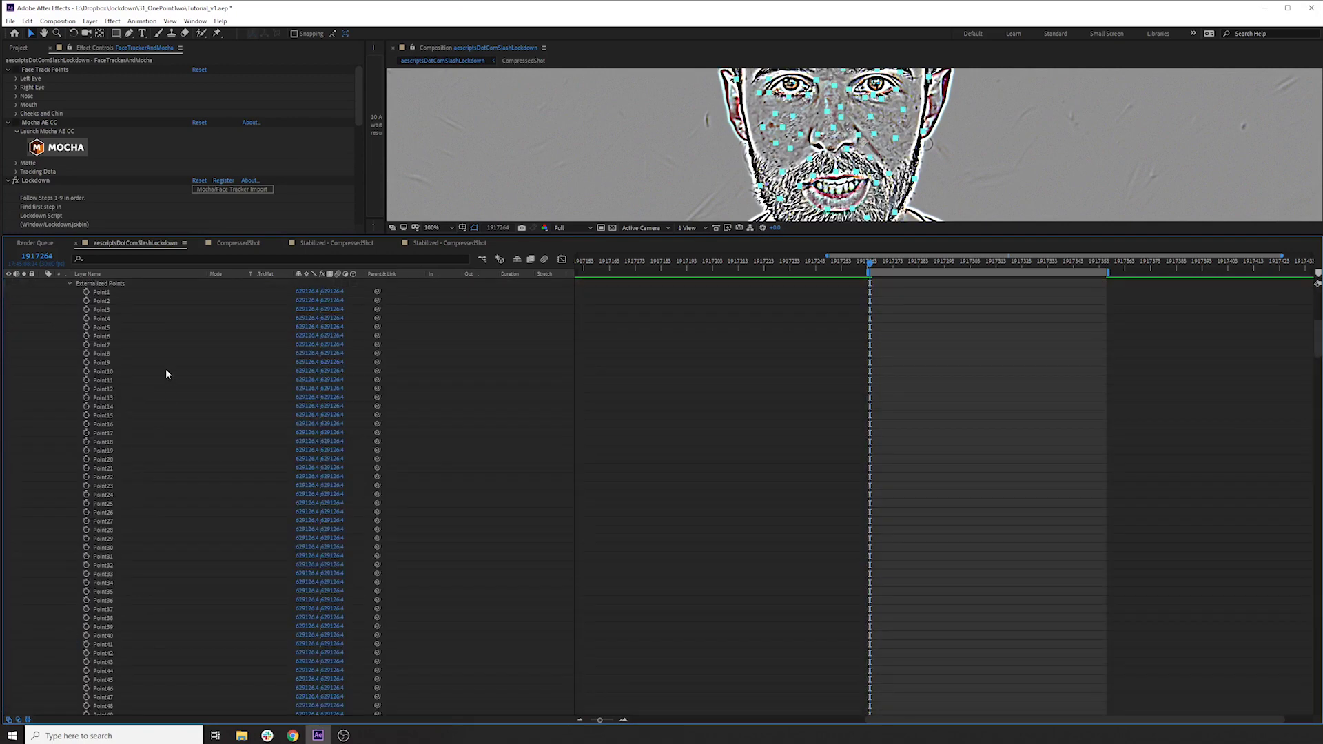
Step: Paste the copied point keyframes into the FaceTrackerAndMocha layer's Externalized Points starting at Point1, and check the list through Point116
{"action": "left_click", "coordinate": [110, 291]}
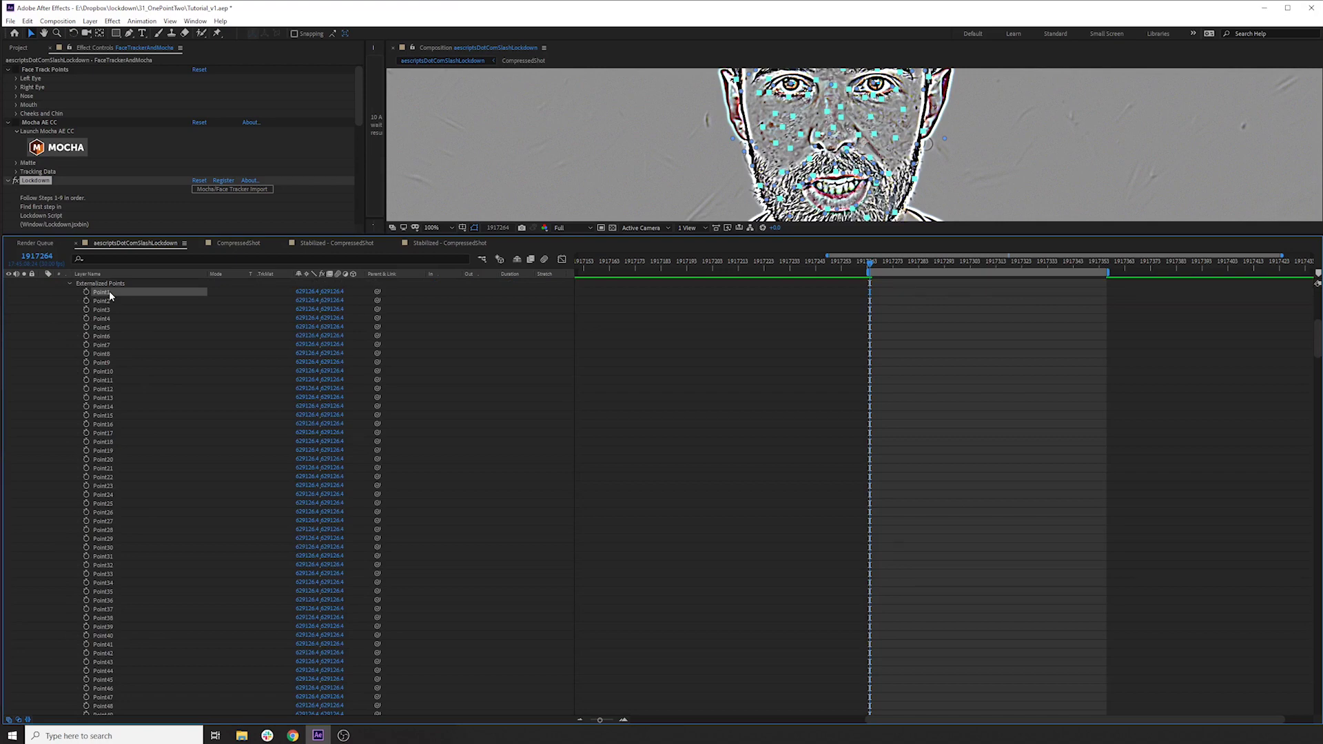
{"action": "key", "text": "ctrl+v"}
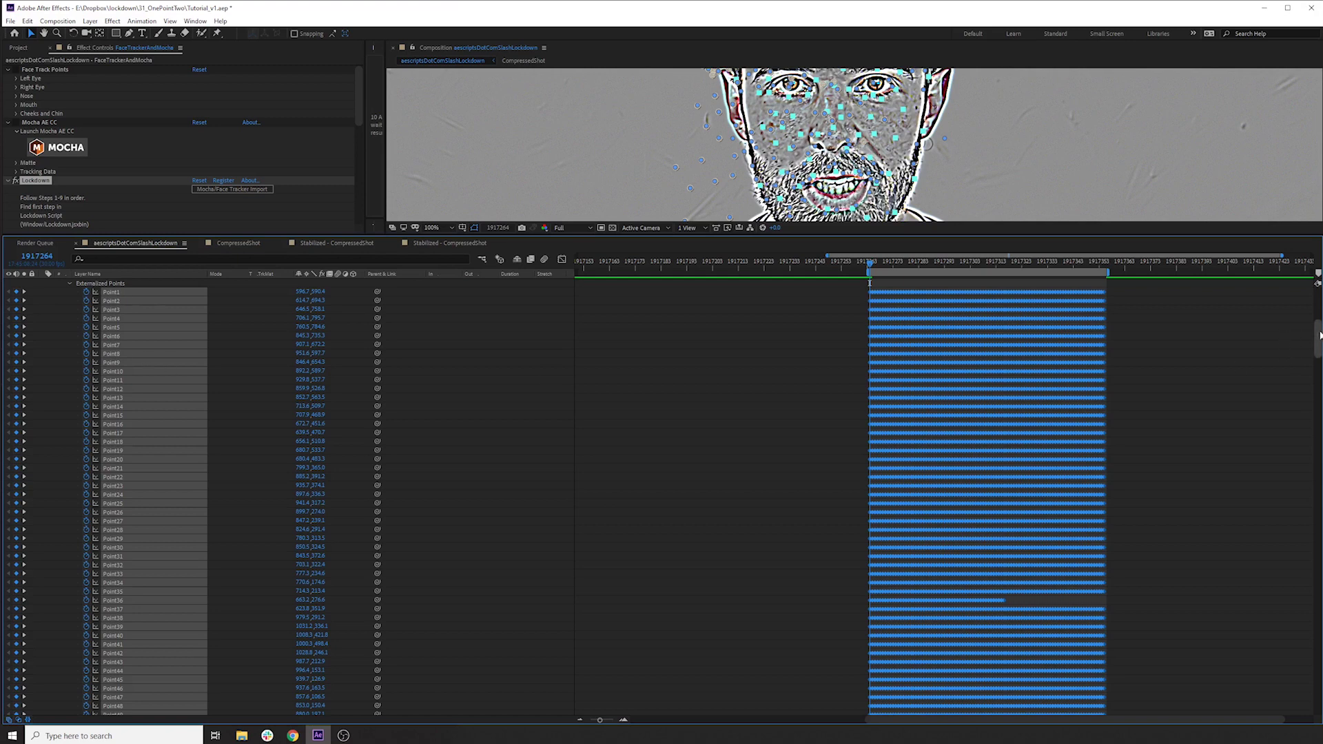
{"action": "left_click_drag", "start_coordinate": [1319, 341], "coordinate": [1319, 403]}
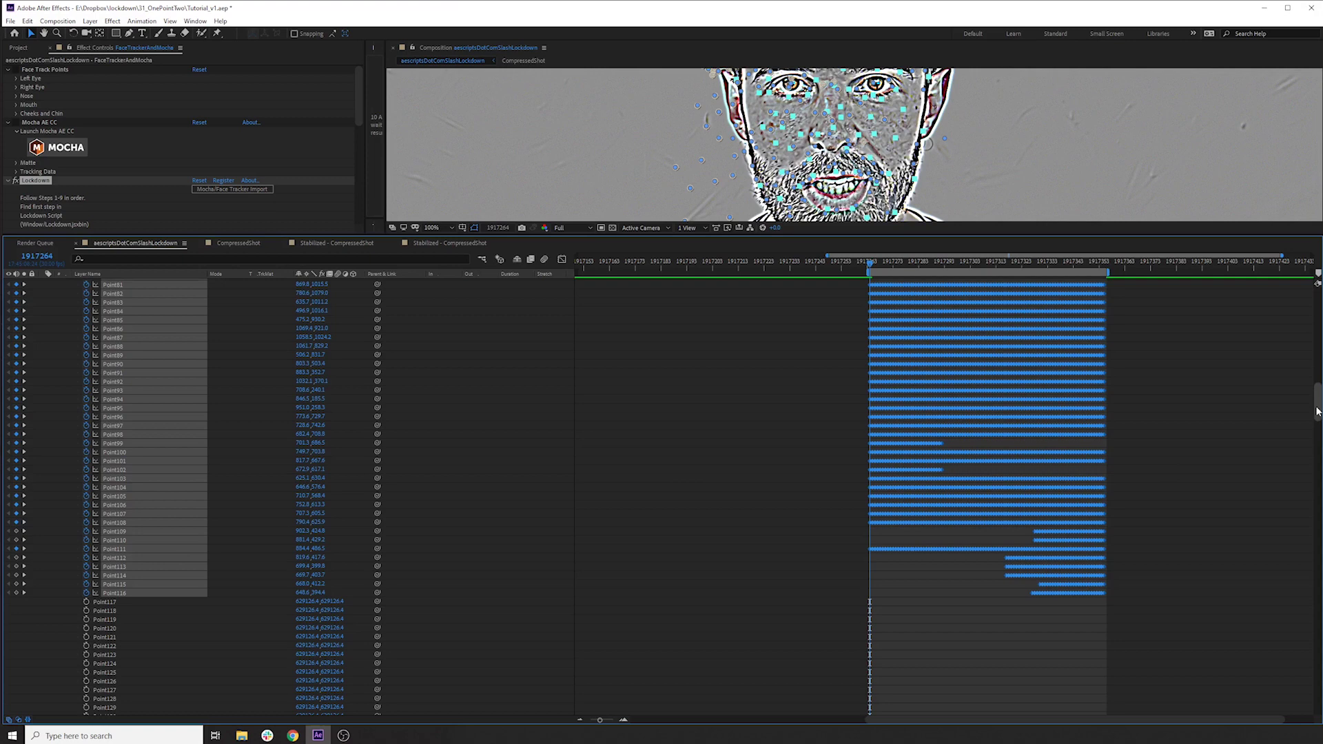
{"action": "scroll", "coordinate": [1317, 298], "scroll_direction": "up", "scroll_amount": 10}
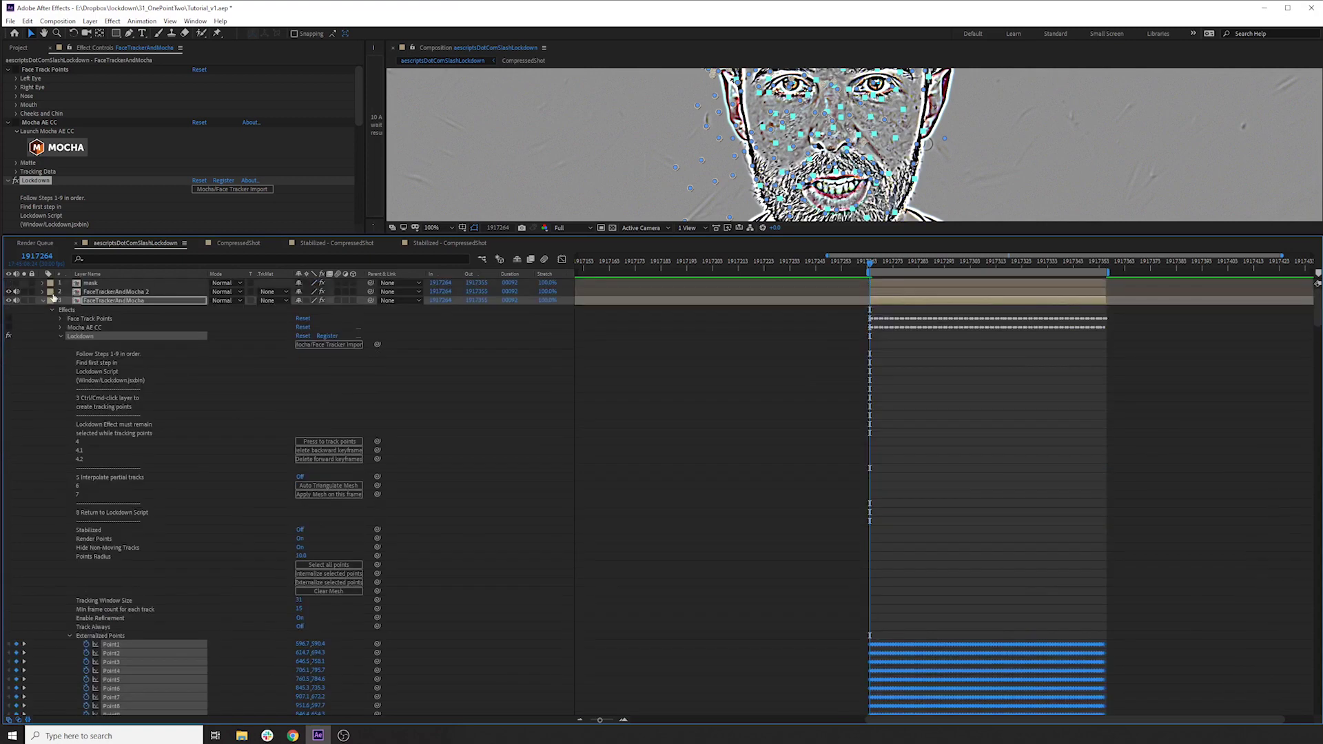
Step: Collapse the FaceTrackerAndMocha layer and delete the FaceTrackerAndMocha 2 layer
{"action": "left_click", "coordinate": [43, 301]}
{"action": "left_click", "coordinate": [108, 292]}
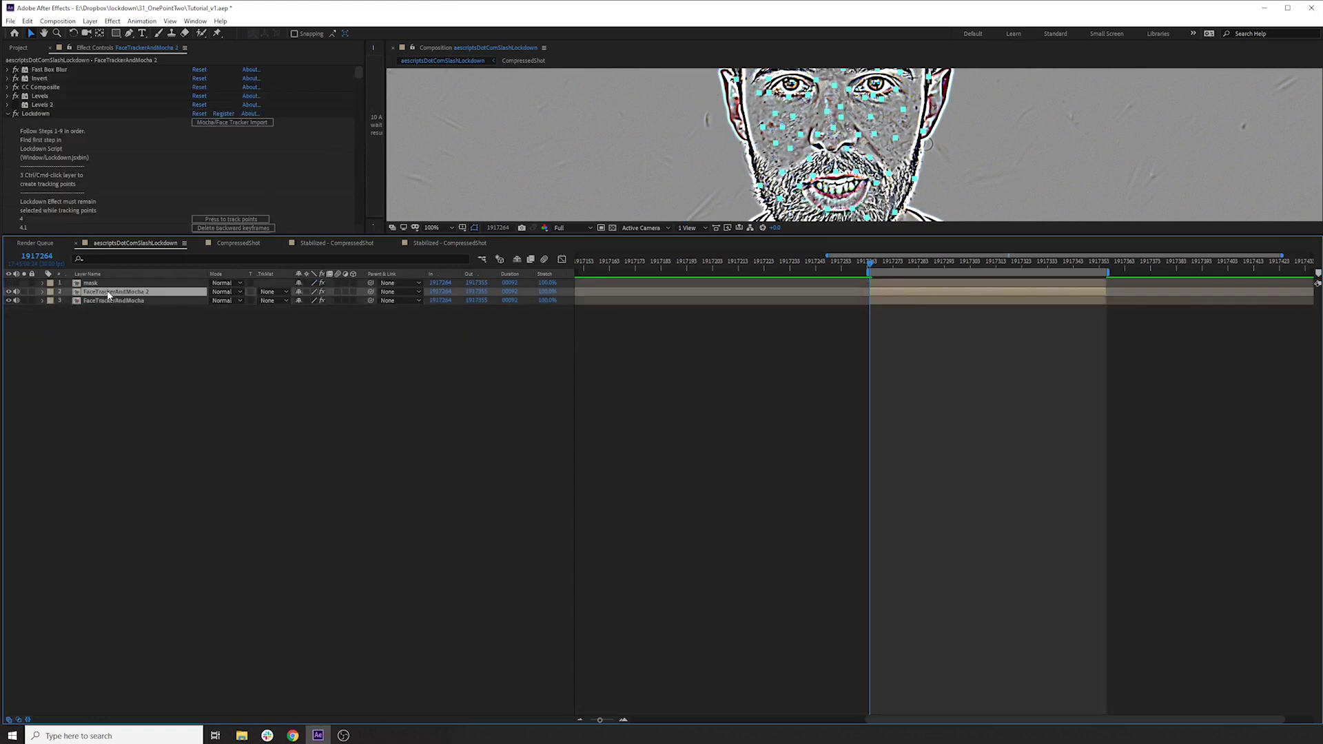
{"action": "key", "text": "Delete"}
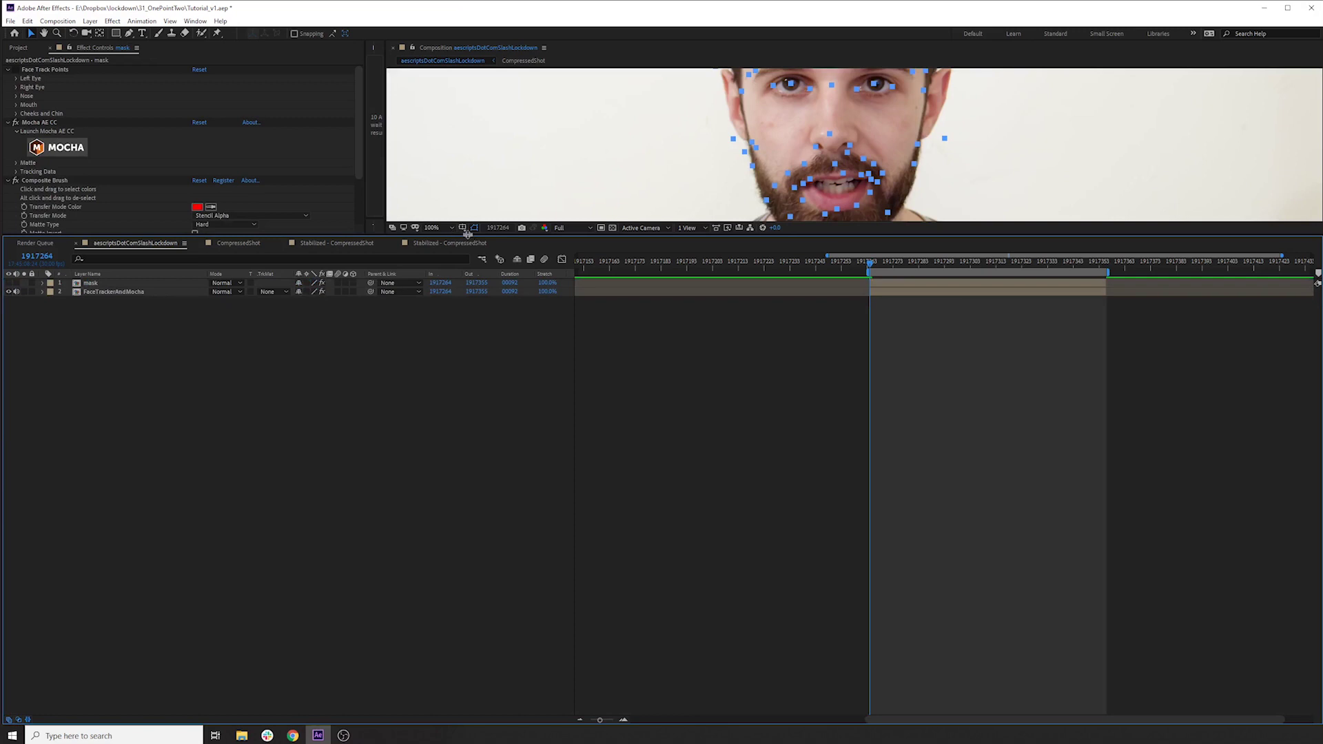
Step: Select all tracking points of the FaceTrackerAndMocha layer's Lockdown effect and internalize them, with the composition view enlarged
{"action": "left_click_drag", "start_coordinate": [473, 237], "coordinate": [476, 610]}
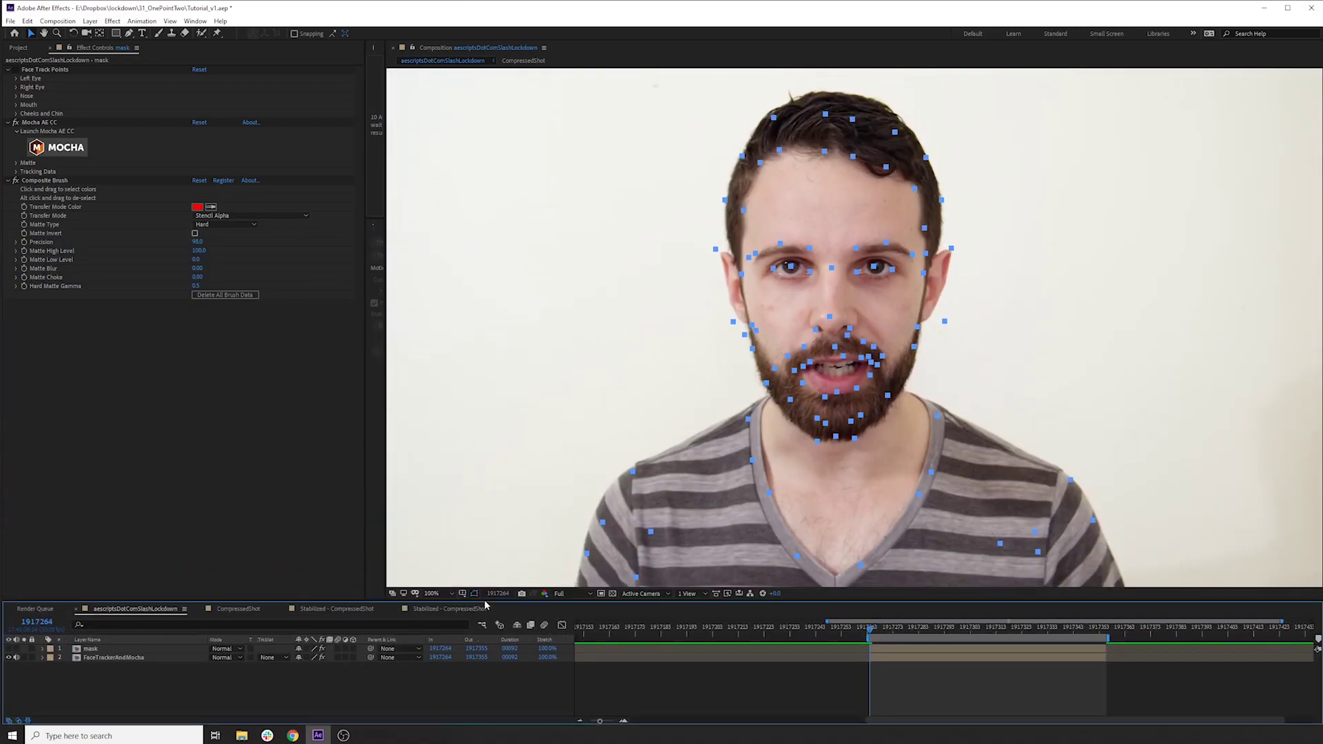
{"action": "left_click", "coordinate": [235, 422]}
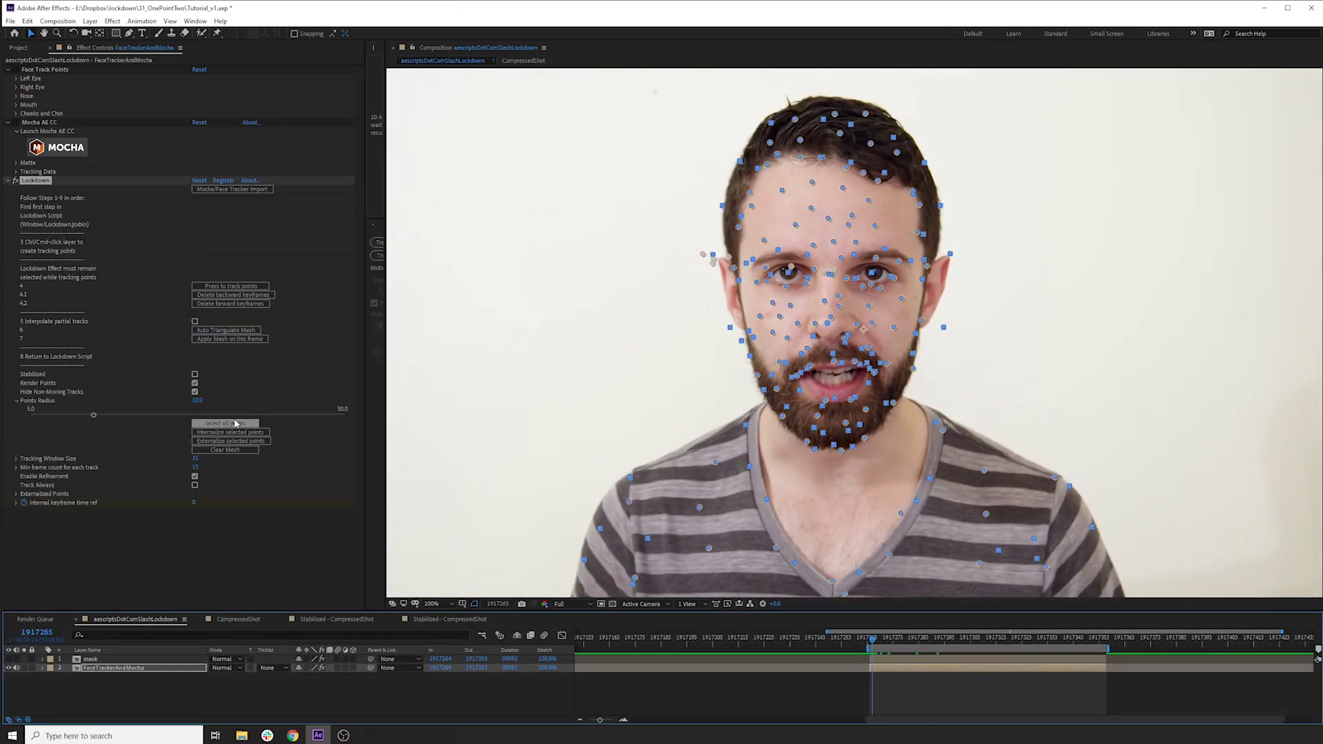
{"action": "left_click", "coordinate": [229, 433]}
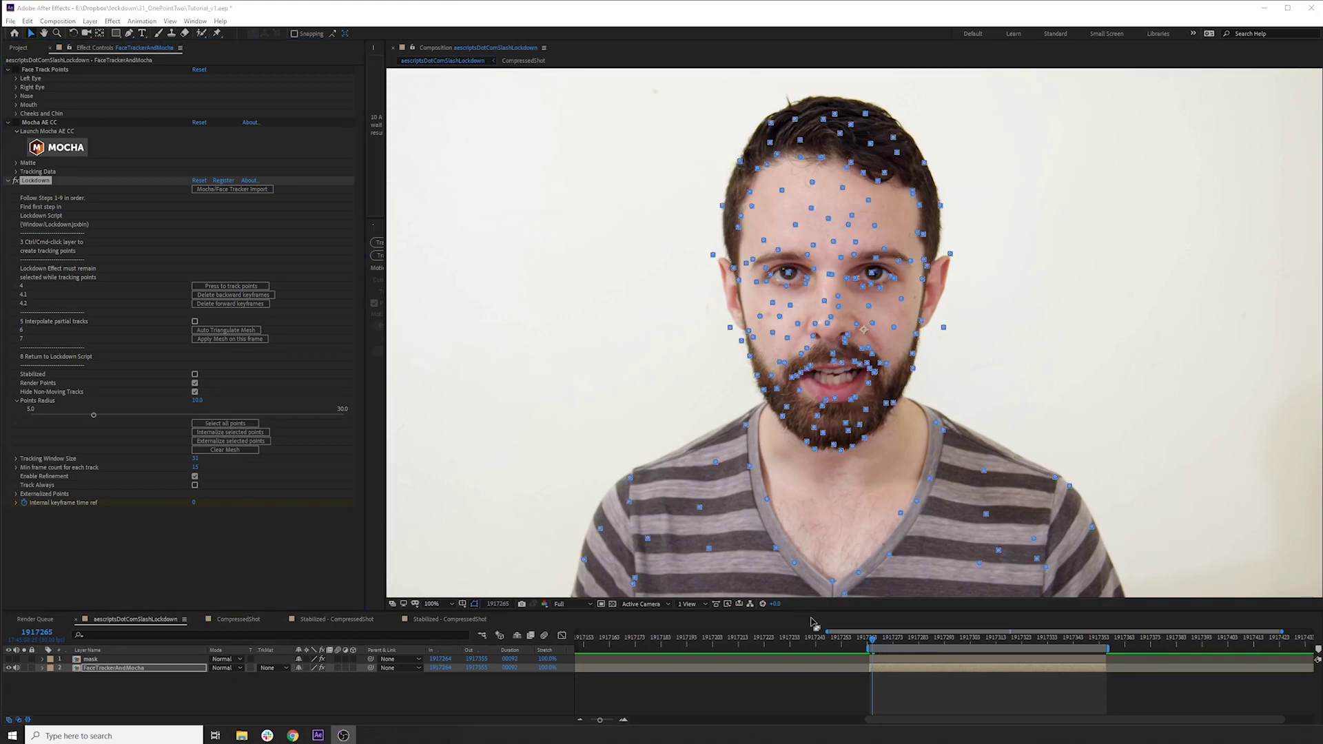
Step: With Interpolate partial tracks enabled, auto-triangulate the tracked points and remove the stray triangles between the head and shoulders
{"action": "left_click", "coordinate": [730, 328]}
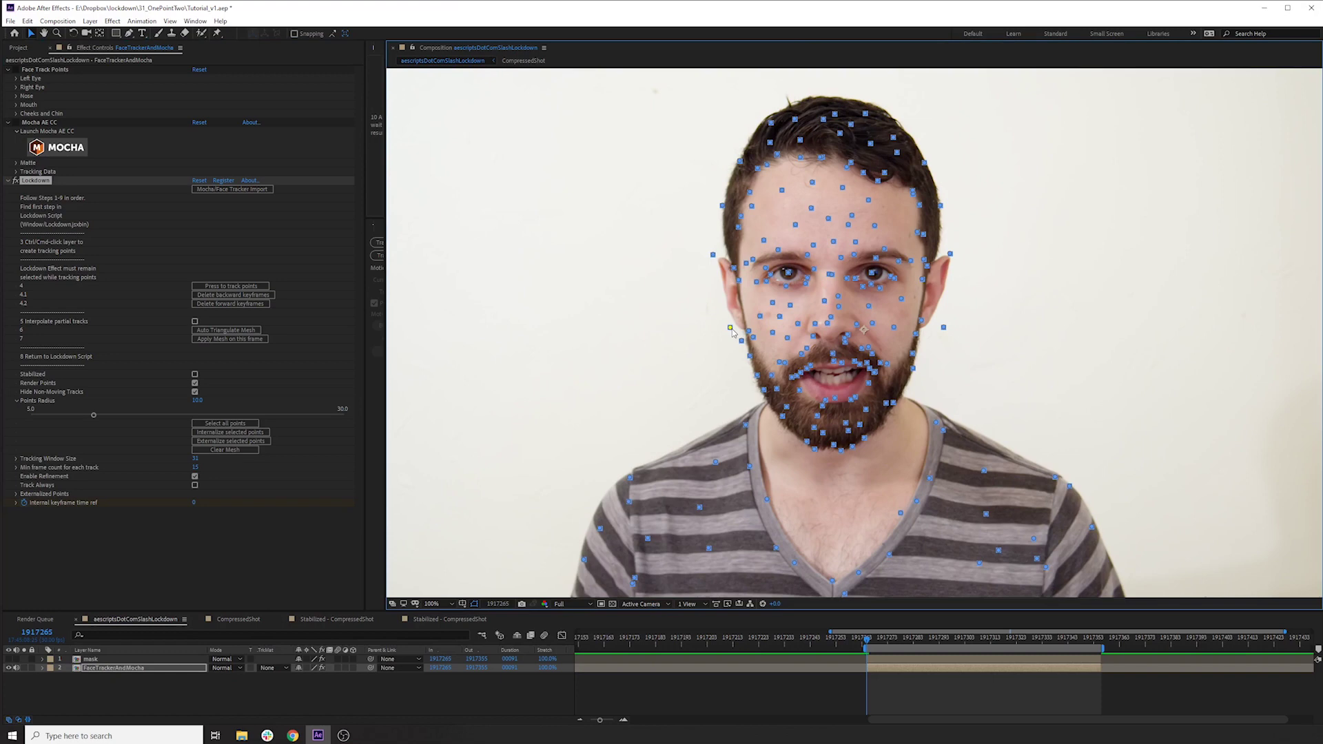
{"action": "left_click", "coordinate": [741, 340]}
{"action": "left_click", "coordinate": [750, 356]}
{"action": "left_click", "coordinate": [763, 389]}
{"action": "left_click", "coordinate": [783, 416]}
{"action": "left_click", "coordinate": [814, 449]}
{"action": "left_click", "coordinate": [864, 438]}
{"action": "left_click", "coordinate": [944, 328]}
{"action": "left_click", "coordinate": [259, 330]}
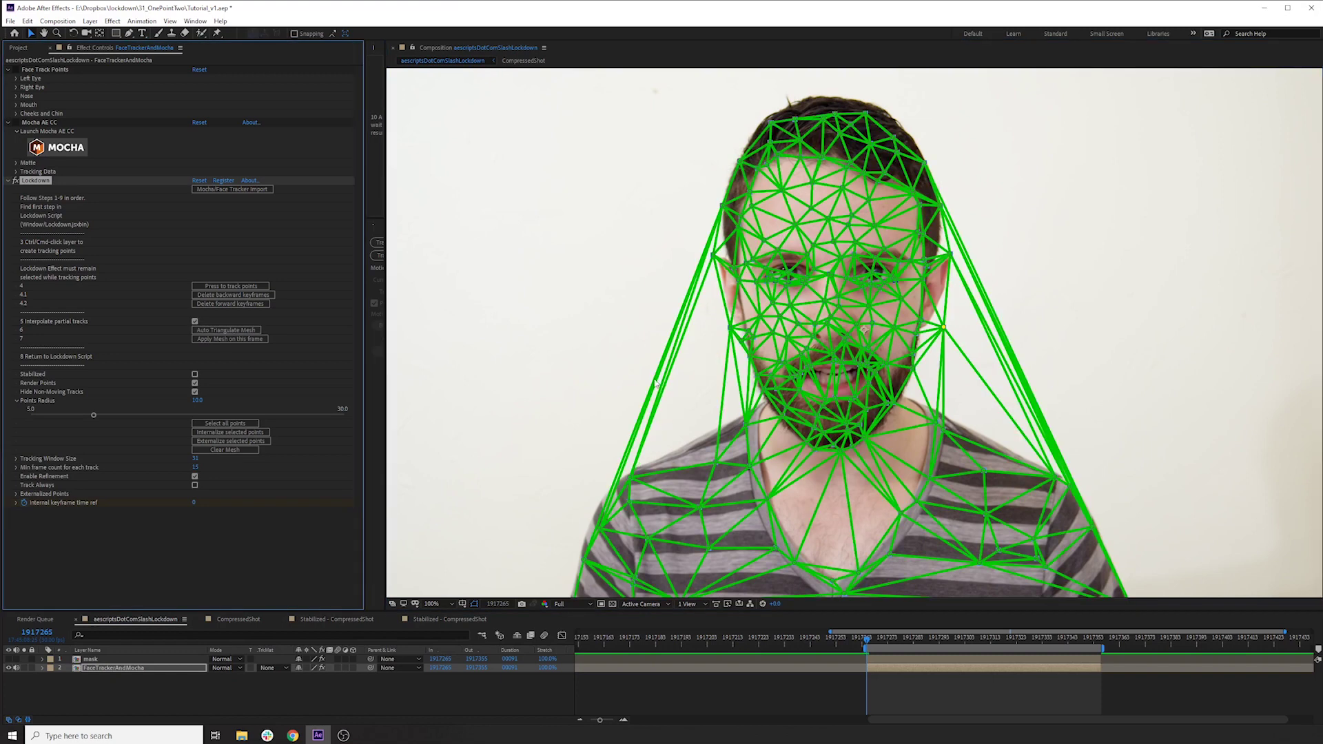
{"action": "left_click_drag", "start_coordinate": [940, 387], "coordinate": [1019, 373]}
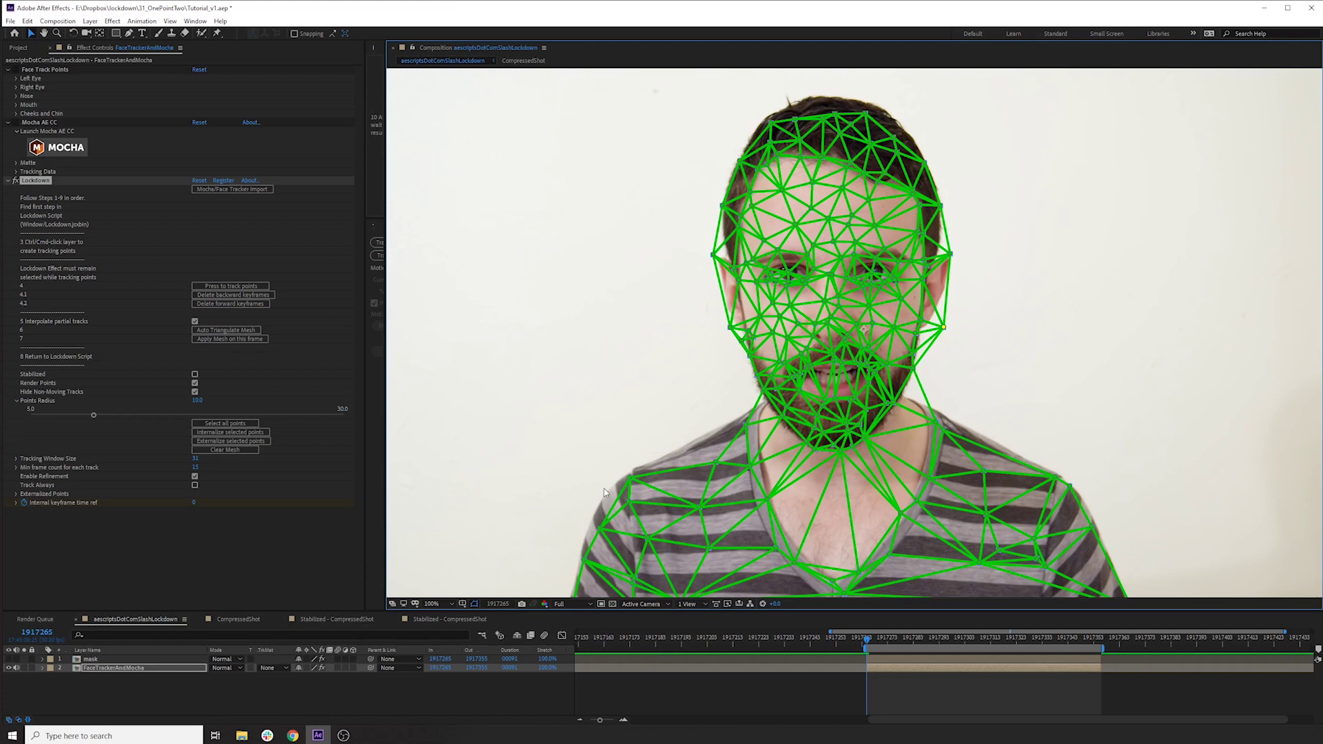
Step: Place new Lockdown points just outside the man's outline, around both shoulders, the neck and the top of the head
{"action": "left_click", "coordinate": [563, 551], "text": "ctrl"}
{"action": "left_click", "coordinate": [599, 486], "text": "ctrl"}
{"action": "left_click", "coordinate": [731, 413], "text": "ctrl"}
{"action": "left_click", "coordinate": [741, 380], "text": "ctrl"}
{"action": "left_click", "coordinate": [944, 408], "text": "ctrl"}
{"action": "left_click", "coordinate": [1068, 470], "text": "ctrl"}
{"action": "left_click", "coordinate": [1108, 520], "text": "ctrl"}
{"action": "left_click", "coordinate": [1143, 590], "text": "ctrl"}
{"action": "left_click", "coordinate": [1001, 436], "text": "ctrl"}
{"action": "left_click", "coordinate": [937, 169], "text": "ctrl"}
{"action": "left_click", "coordinate": [915, 124], "text": "ctrl"}
{"action": "left_click", "coordinate": [864, 92], "text": "ctrl"}
{"action": "left_click", "coordinate": [802, 92], "text": "ctrl"}
{"action": "left_click", "coordinate": [778, 101], "text": "ctrl"}
{"action": "left_click", "coordinate": [744, 126], "text": "ctrl"}
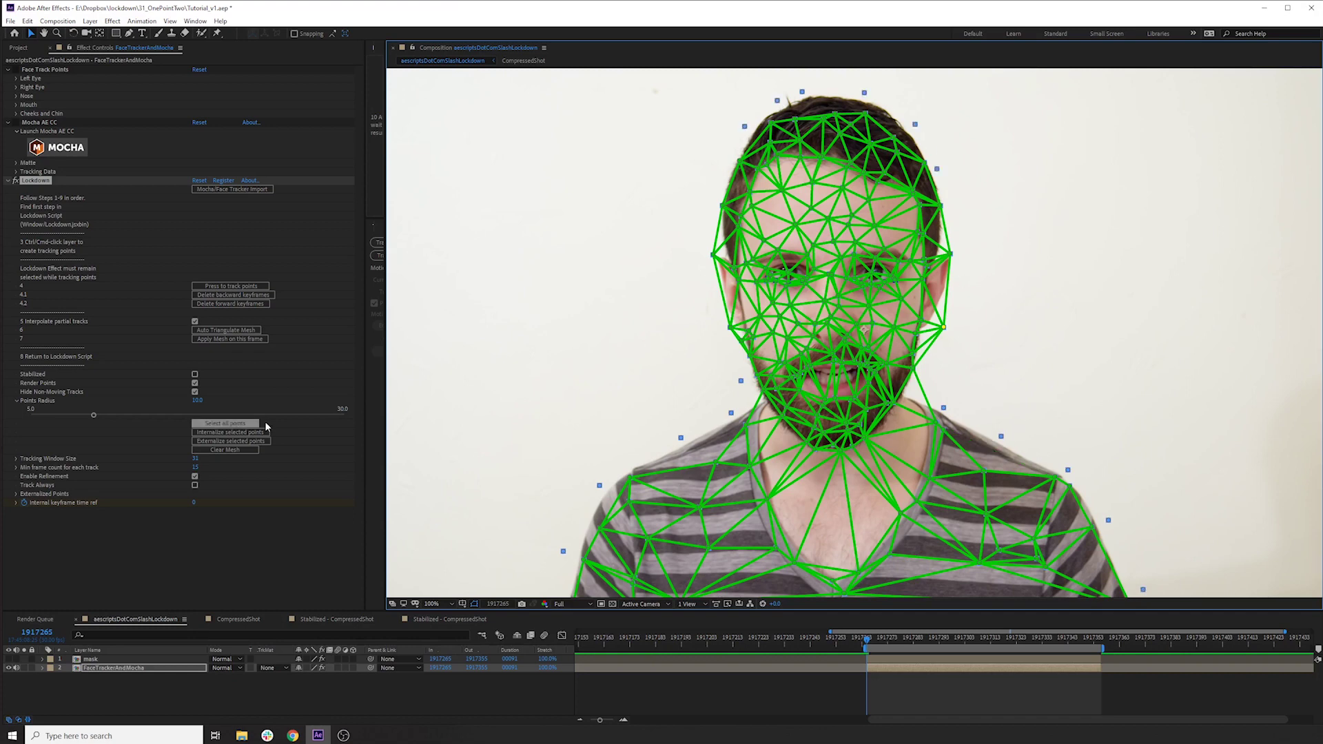
Step: Auto-triangulate the mesh out to the new outline points, trim the stray outer triangles and check the stabilized result
{"action": "left_click", "coordinate": [238, 332]}
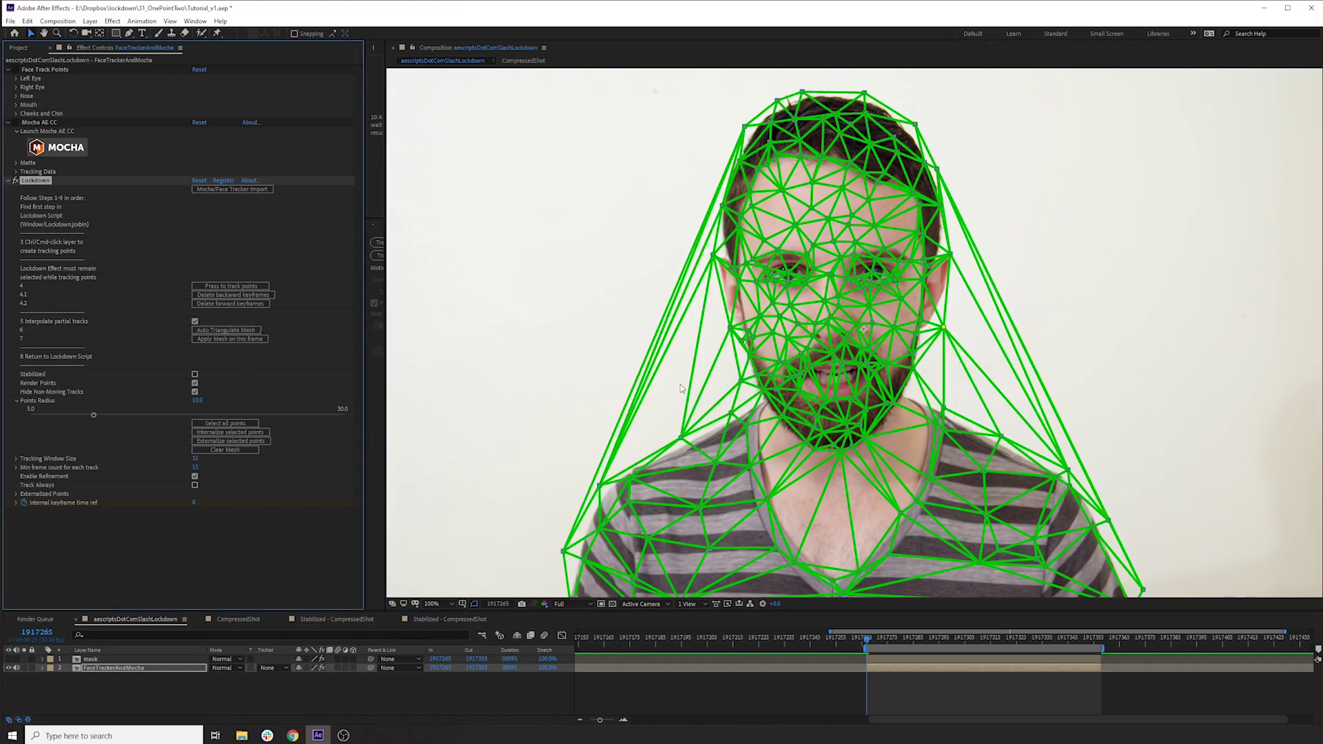
{"action": "left_click", "coordinate": [1011, 342]}
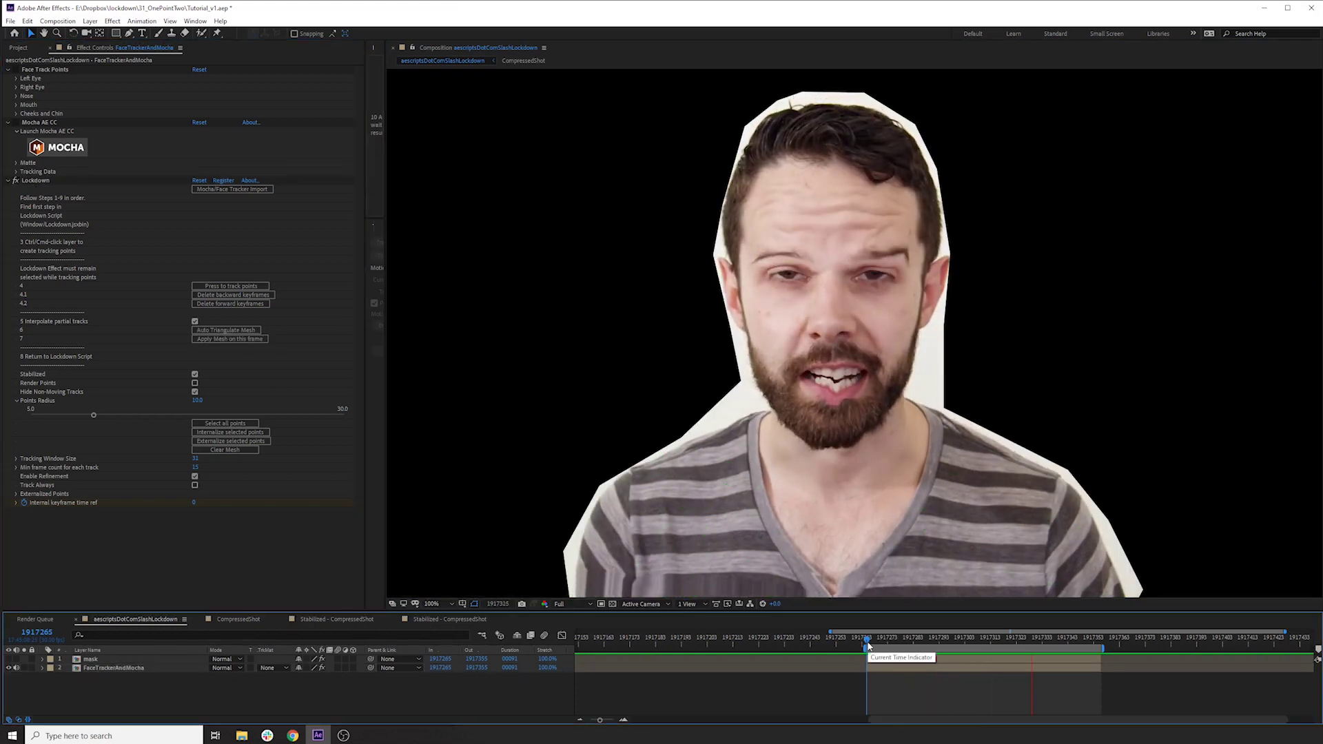
{"action": "left_click", "coordinate": [867, 641]}
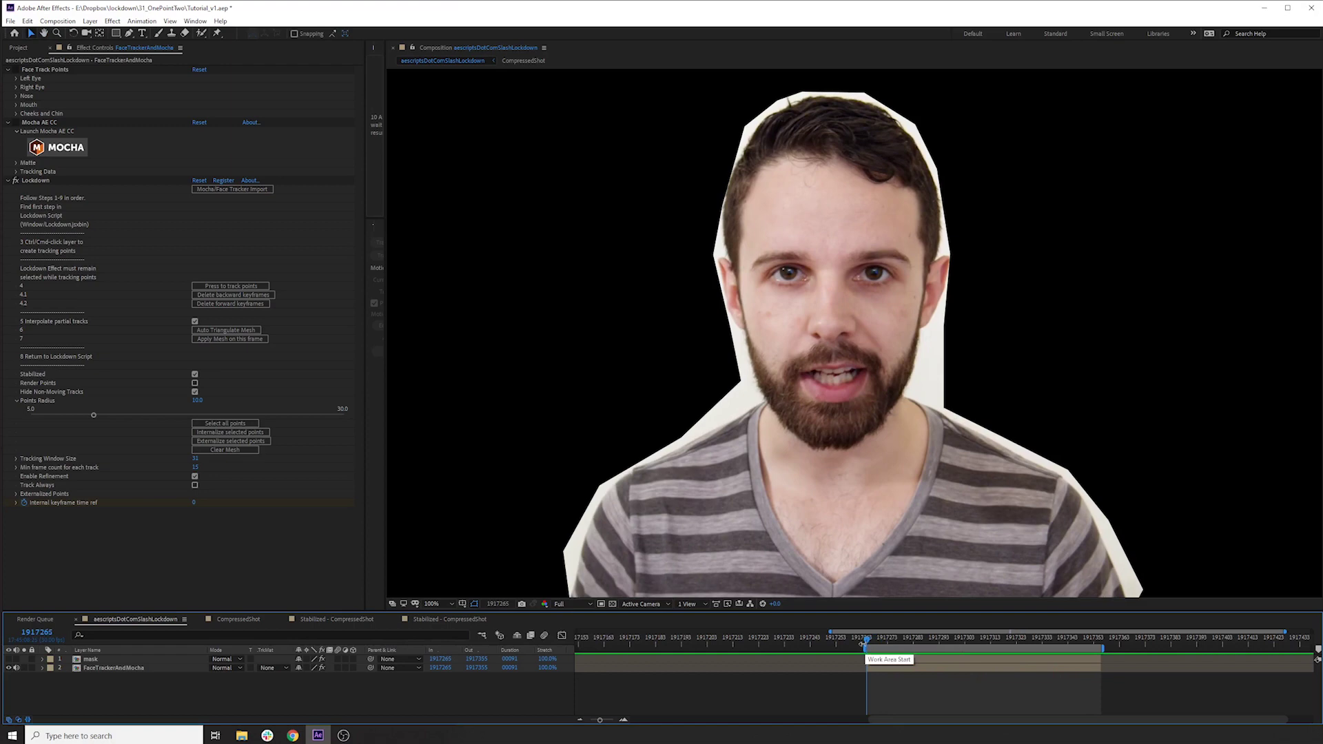
Step: Select the Lockdown effect of FaceTrackerAndMocha and bring the Lockdown script's numbered controls into view
{"action": "left_click", "coordinate": [38, 182]}
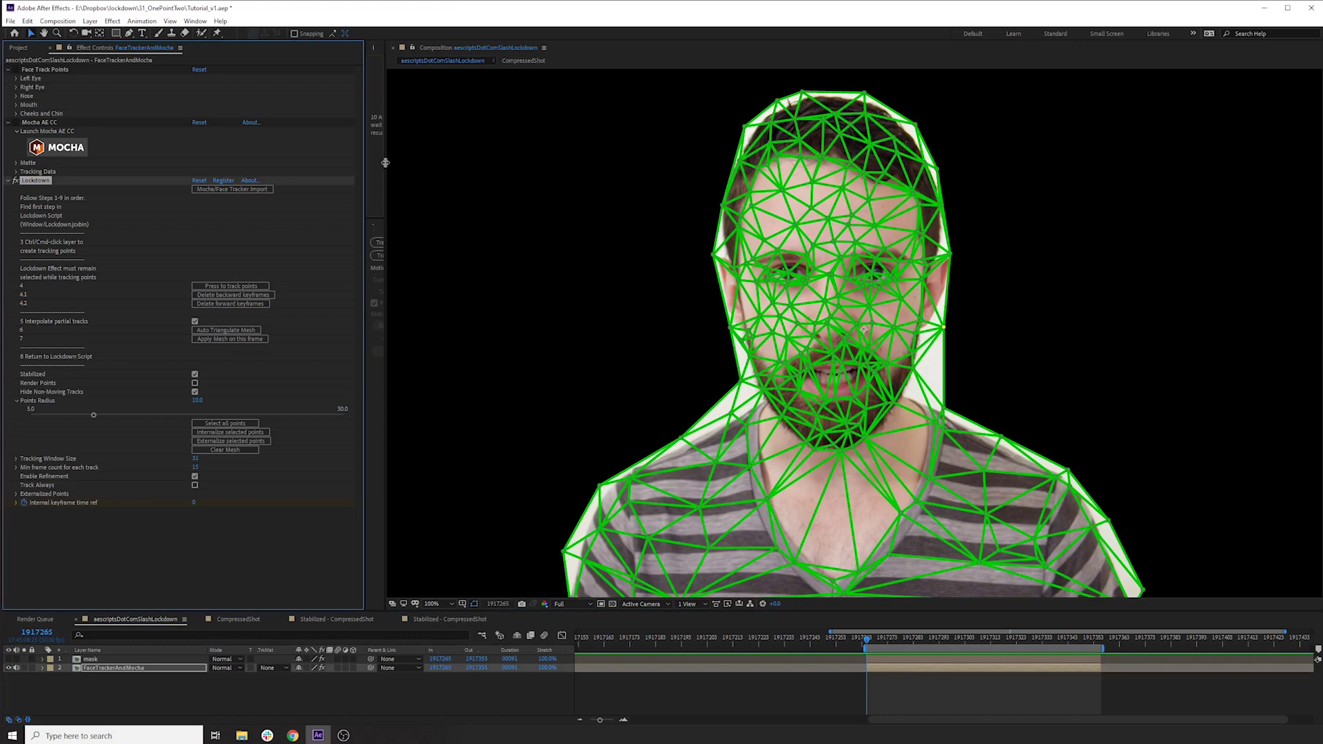
{"action": "left_click_drag", "start_coordinate": [384, 162], "coordinate": [522, 160]}
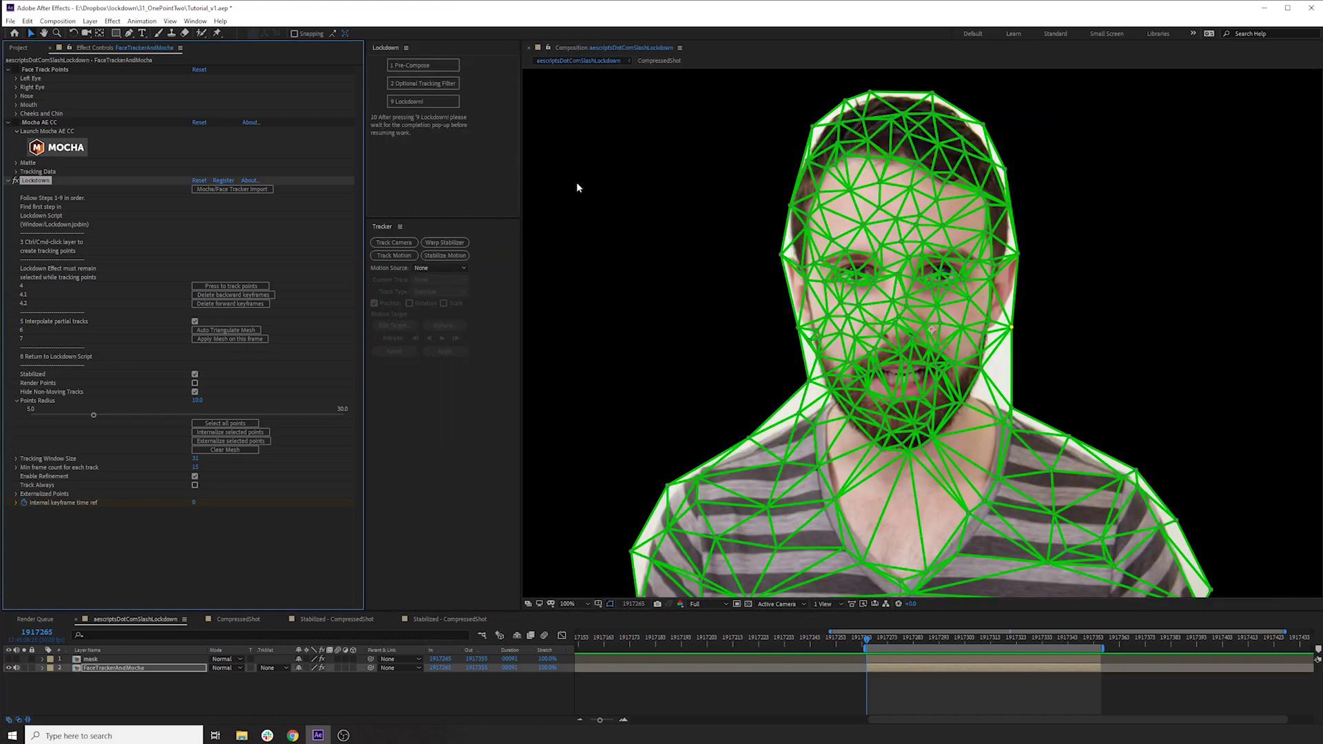
{"action": "left_click", "coordinate": [423, 83]}
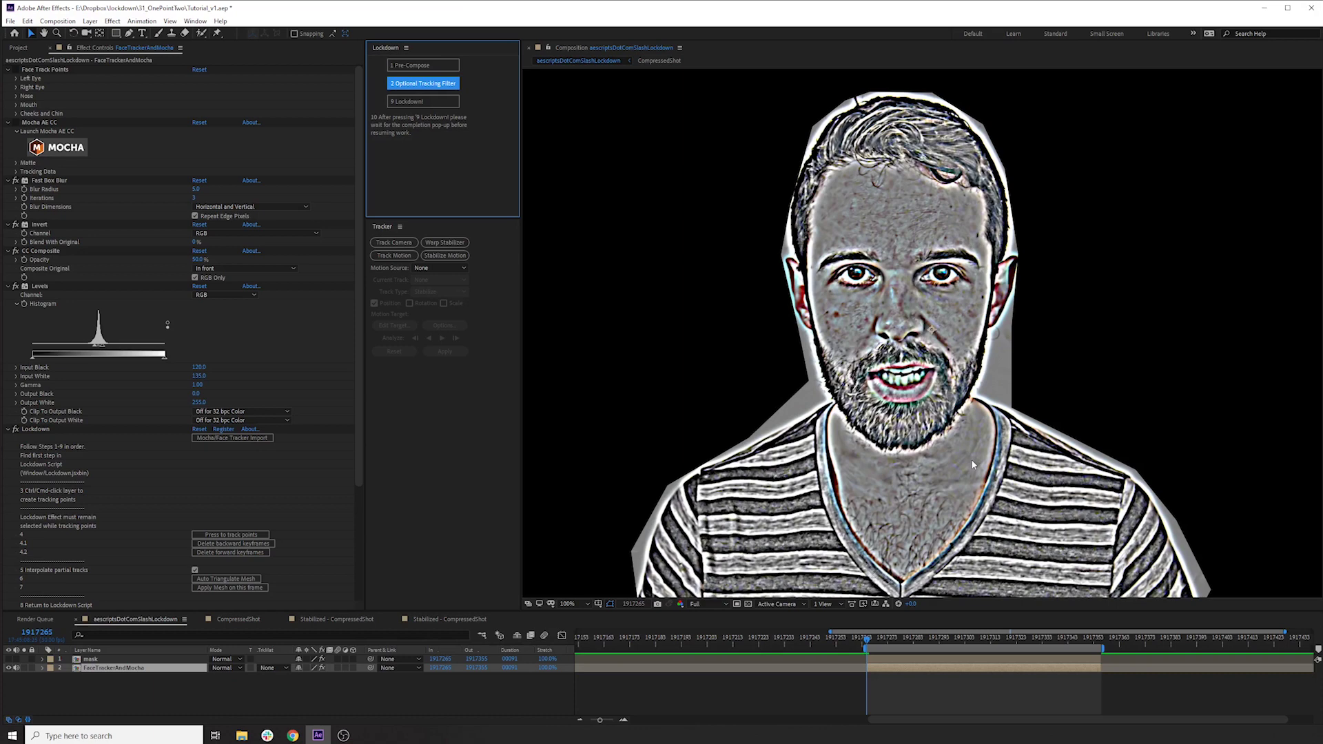
{"action": "left_click", "coordinate": [39, 286]}
{"action": "left_click", "coordinate": [50, 181], "text": "shift"}
{"action": "key", "text": "Delete"}
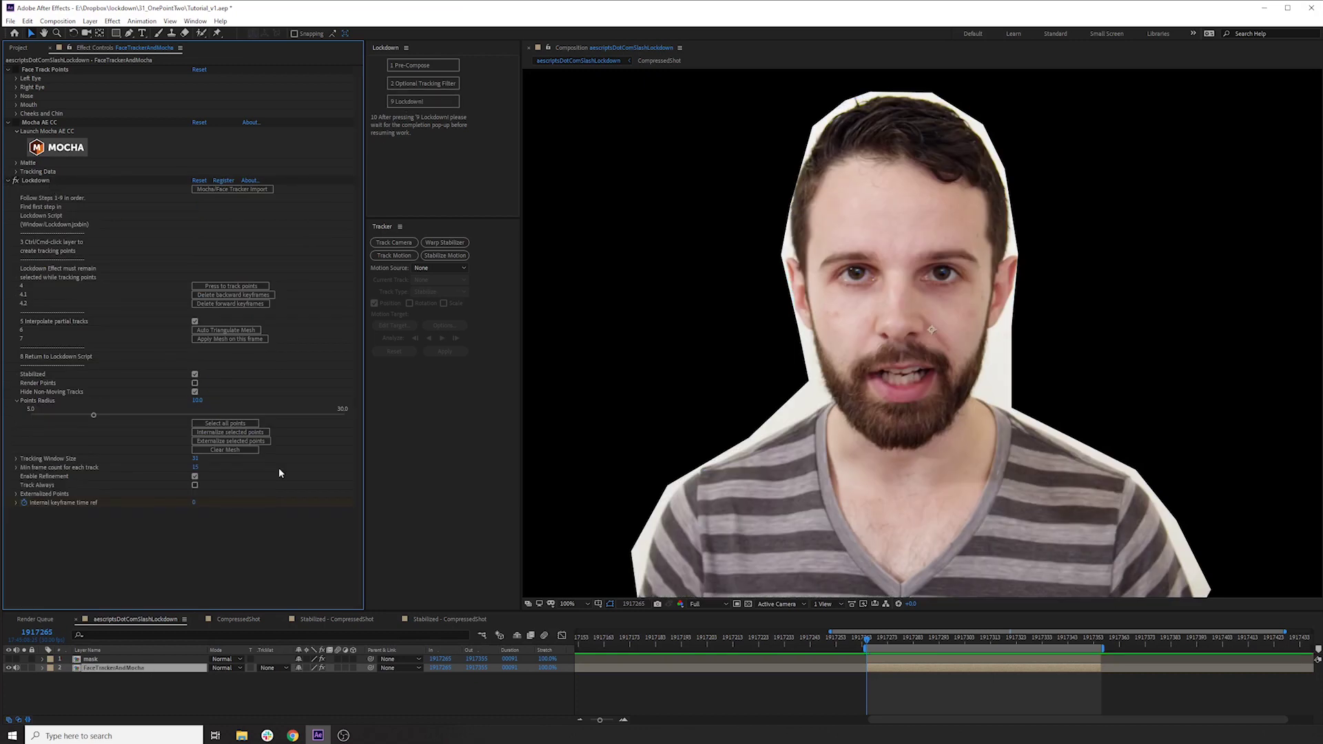
Step: Run the final Lockdown operation on the FaceTrackerAndMocha layer and dismiss the completion alert
{"action": "left_click", "coordinate": [417, 104]}
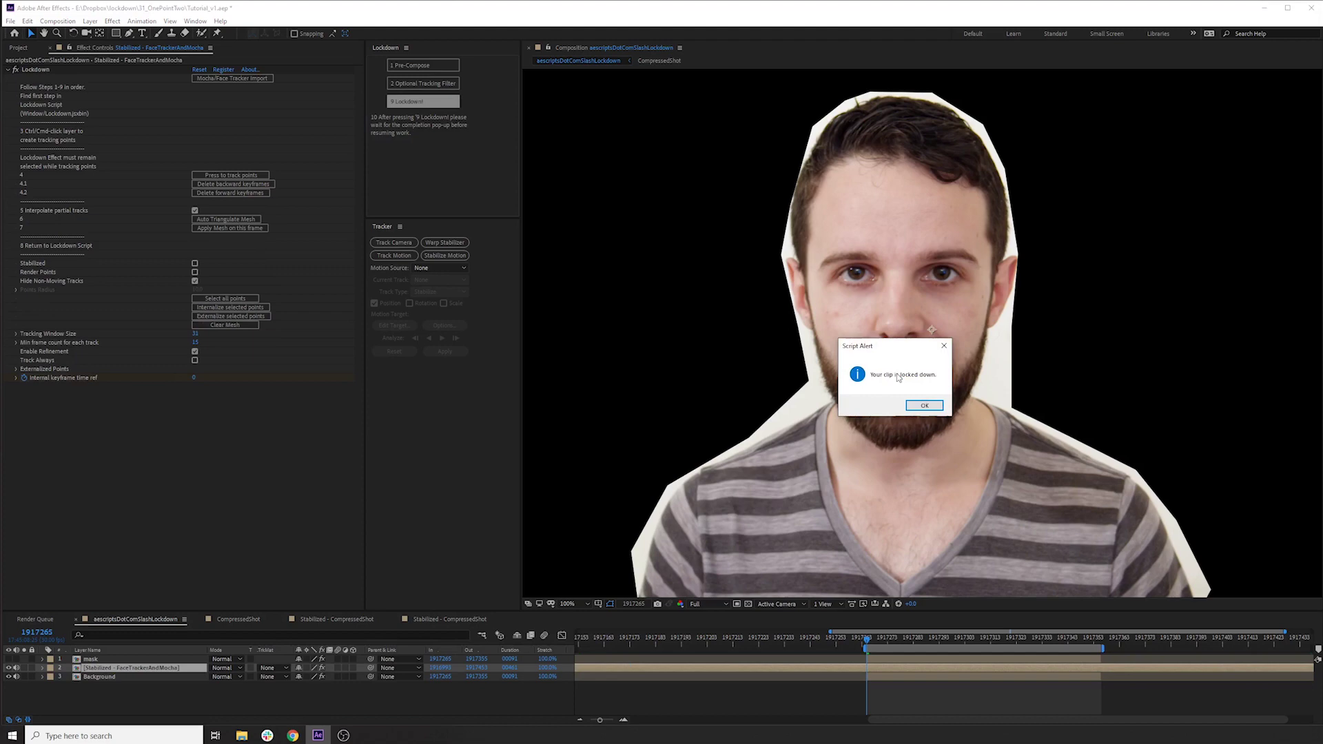
{"action": "left_click", "coordinate": [925, 406]}
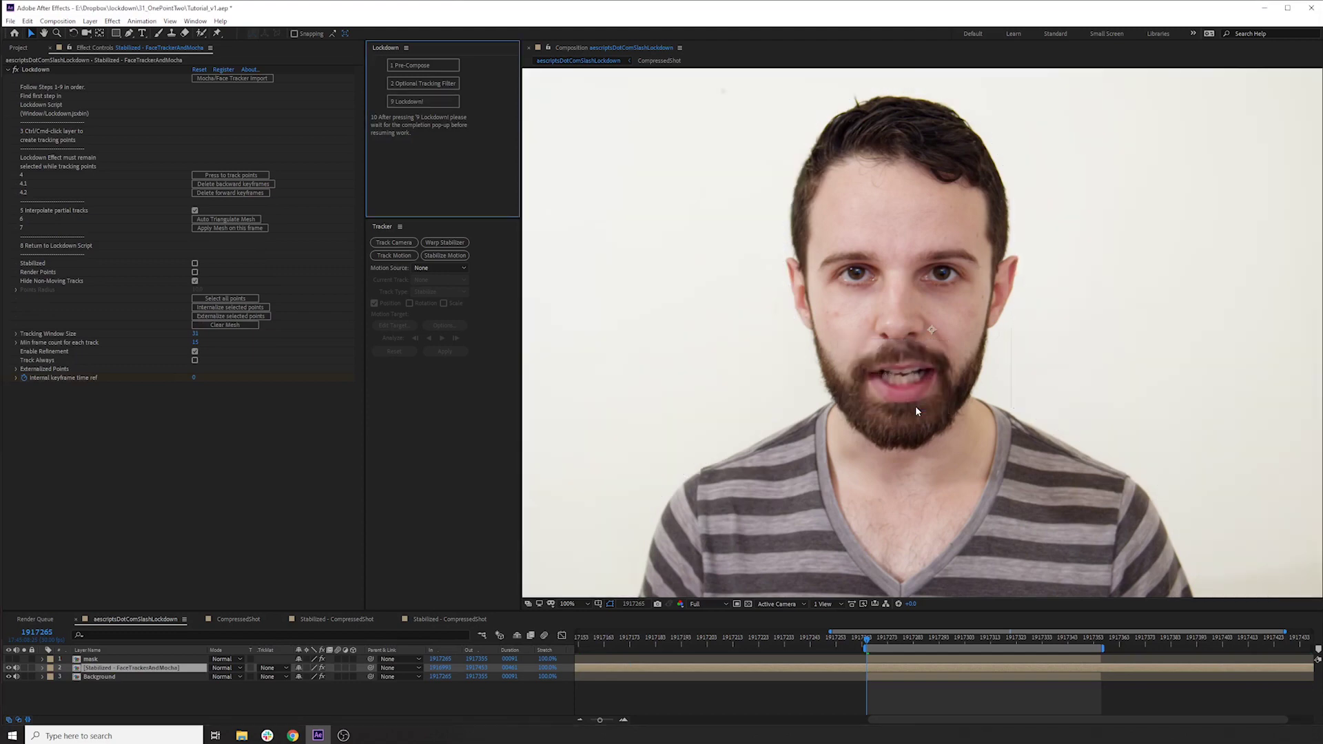
Step: Solo the Stabilized - FaceTrackerAndMocha layer and set its track matte to Alpha, using the mask layer above it
{"action": "left_click", "coordinate": [24, 668]}
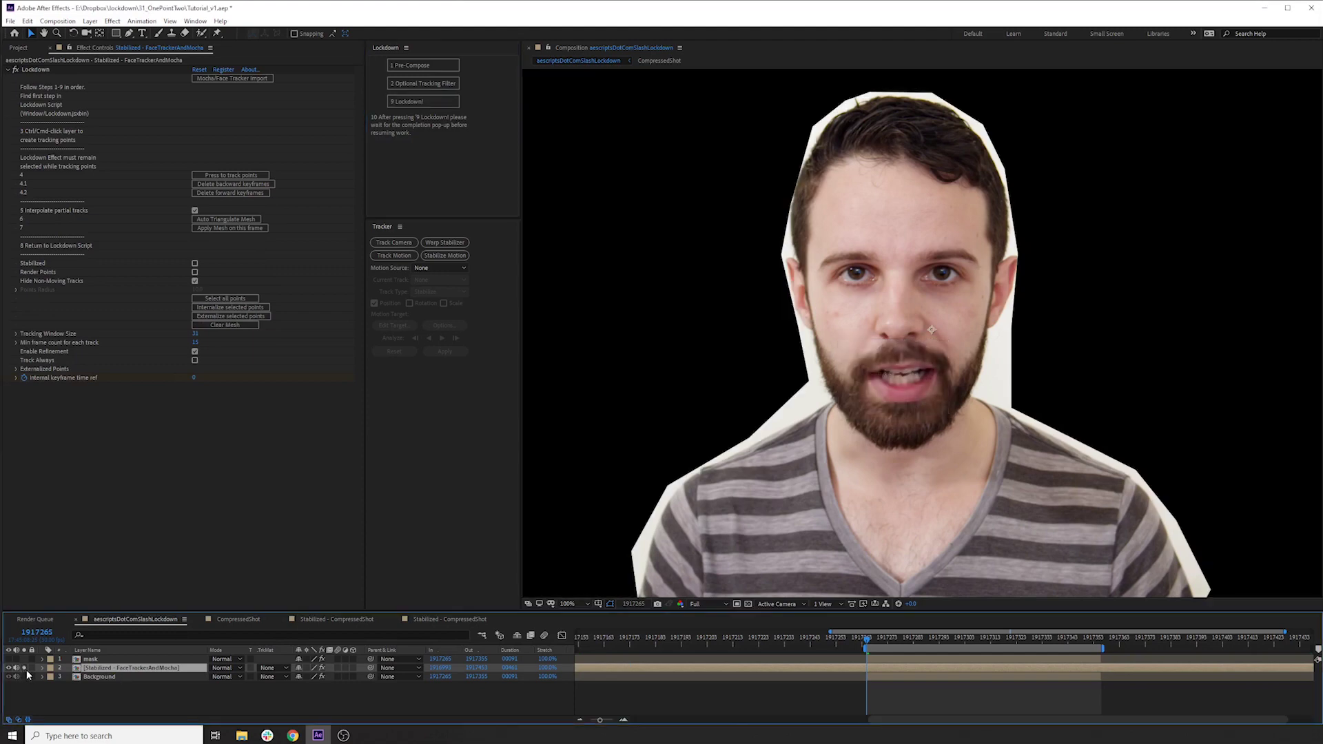
{"action": "left_click", "coordinate": [280, 669]}
{"action": "left_click", "coordinate": [290, 623]}
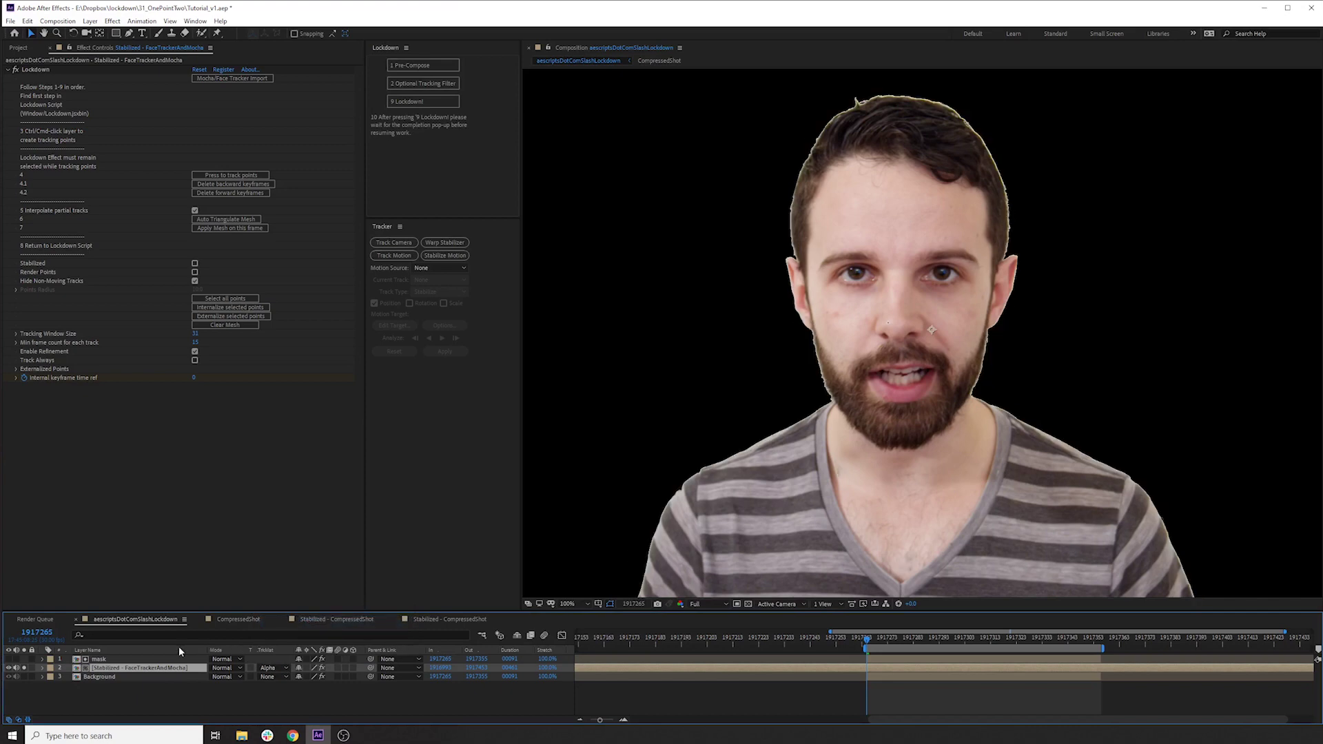
Step: Open the Stabilized - FaceTrackerAndMocha composition, add the watercolor pineapple pattern image over the face and scale it down
{"action": "double_click", "coordinate": [157, 668]}
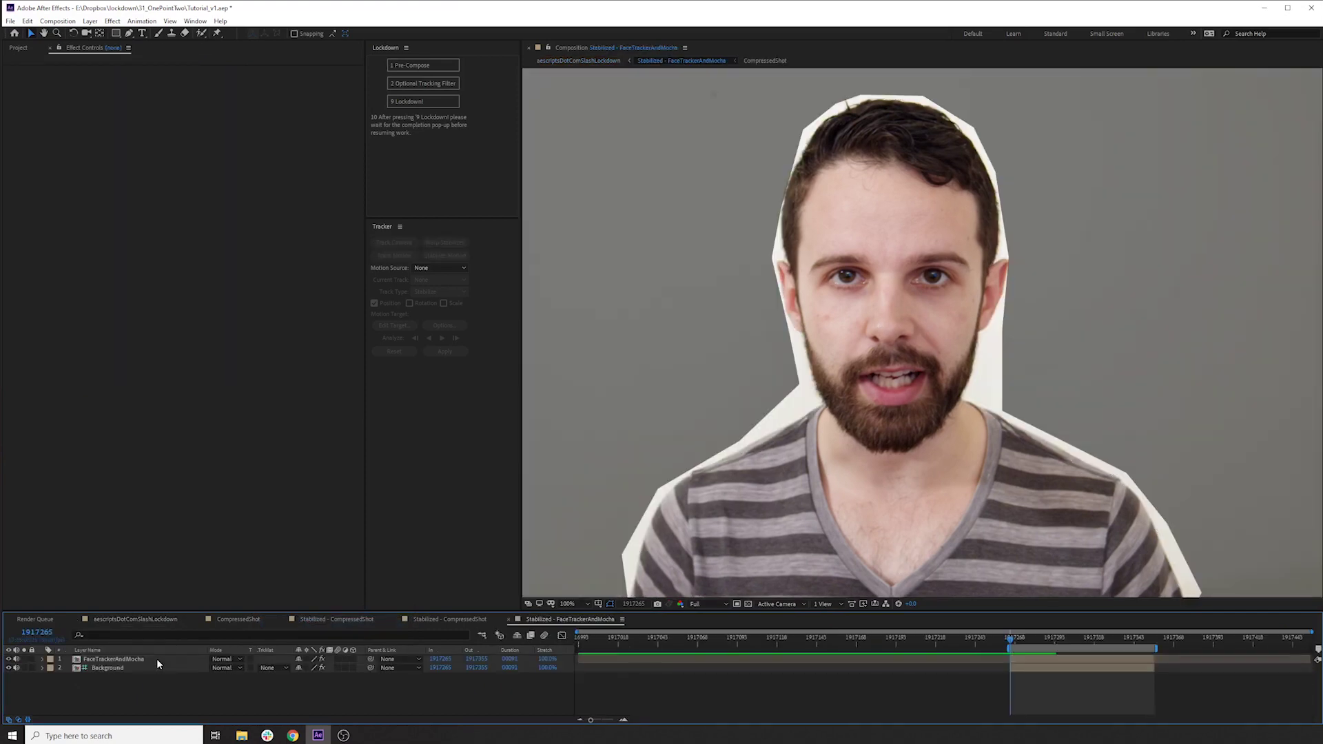
{"action": "left_click", "coordinate": [18, 49]}
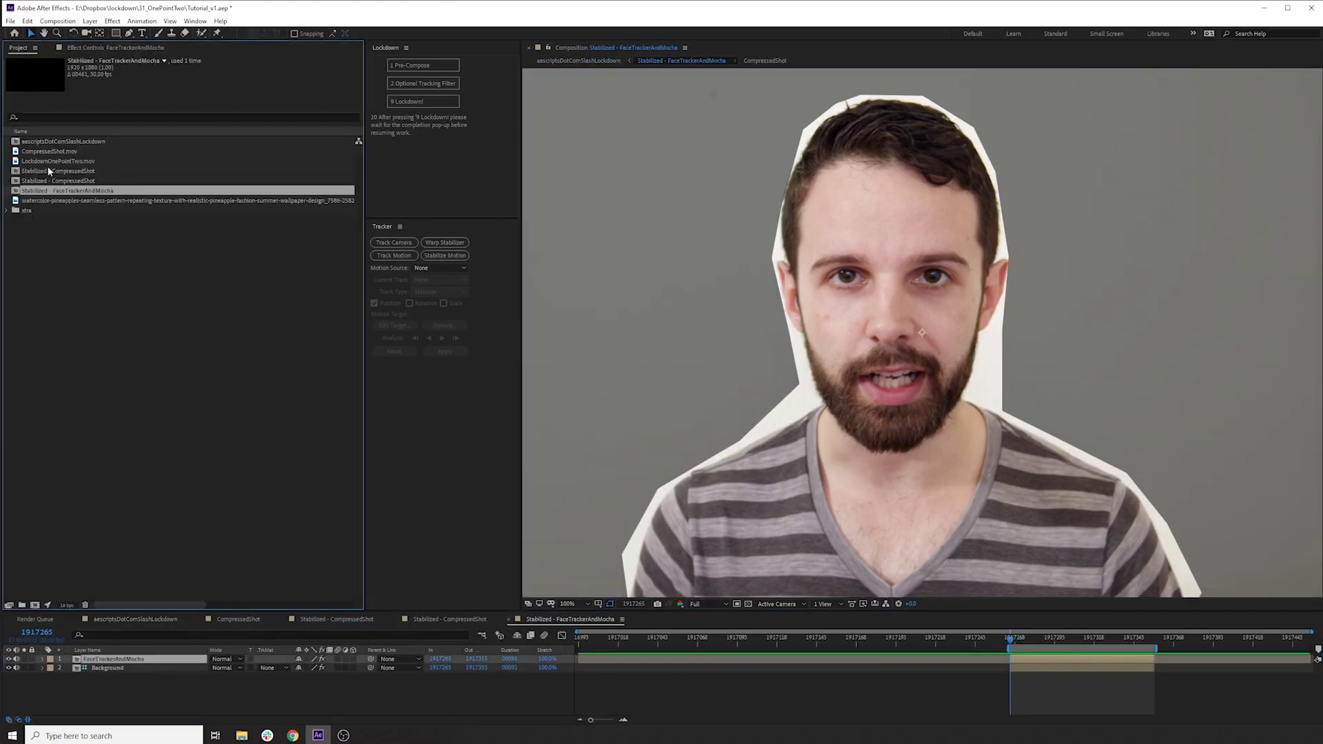
{"action": "left_click_drag", "start_coordinate": [53, 201], "coordinate": [902, 353]}
{"action": "key", "text": "s"}
{"action": "left_click_drag", "start_coordinate": [312, 668], "coordinate": [202, 669]}
Step: Apply Motion Tile to the pineapple image, extend its output width and height to fill the frame, and hide both layers beneath
{"action": "left_click", "coordinate": [112, 21]}
{"action": "mouse_move", "coordinate": [221, 403]}
{"action": "left_click", "coordinate": [284, 613]}
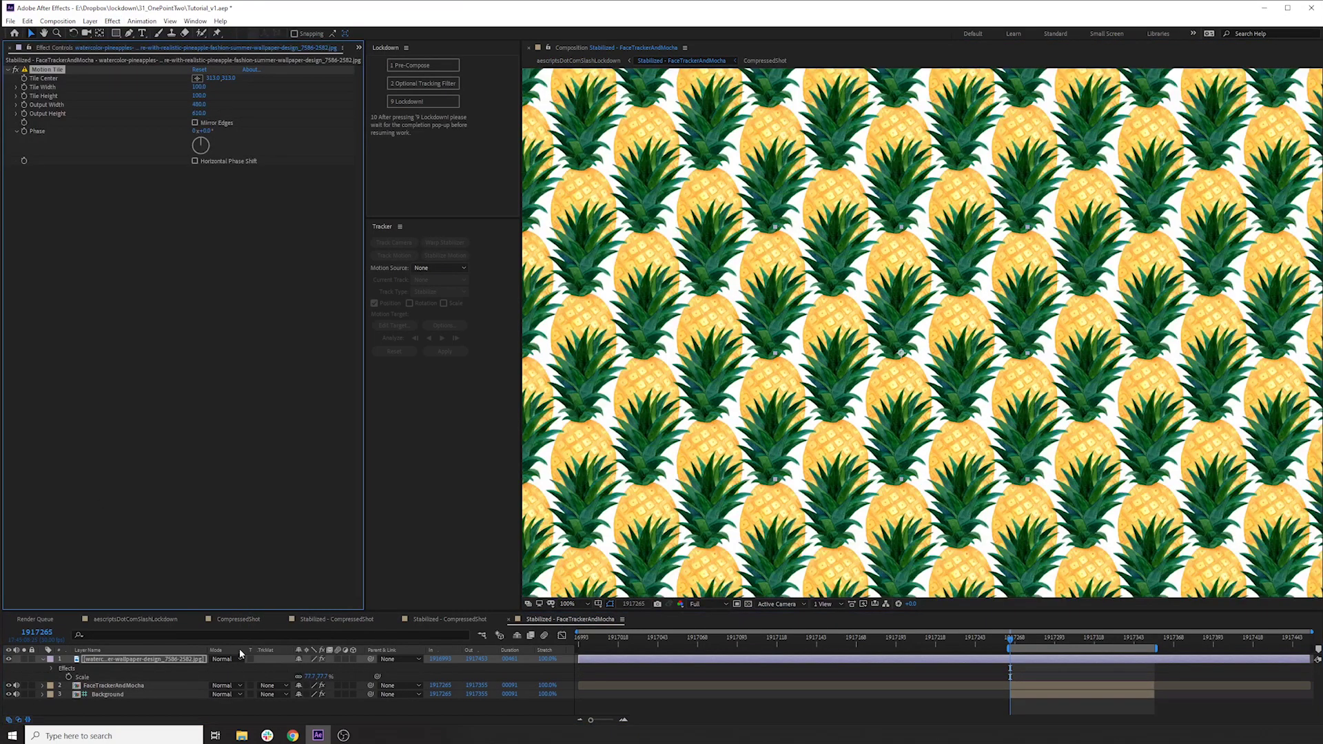
{"action": "left_click_drag", "start_coordinate": [8, 686], "coordinate": [8, 694]}
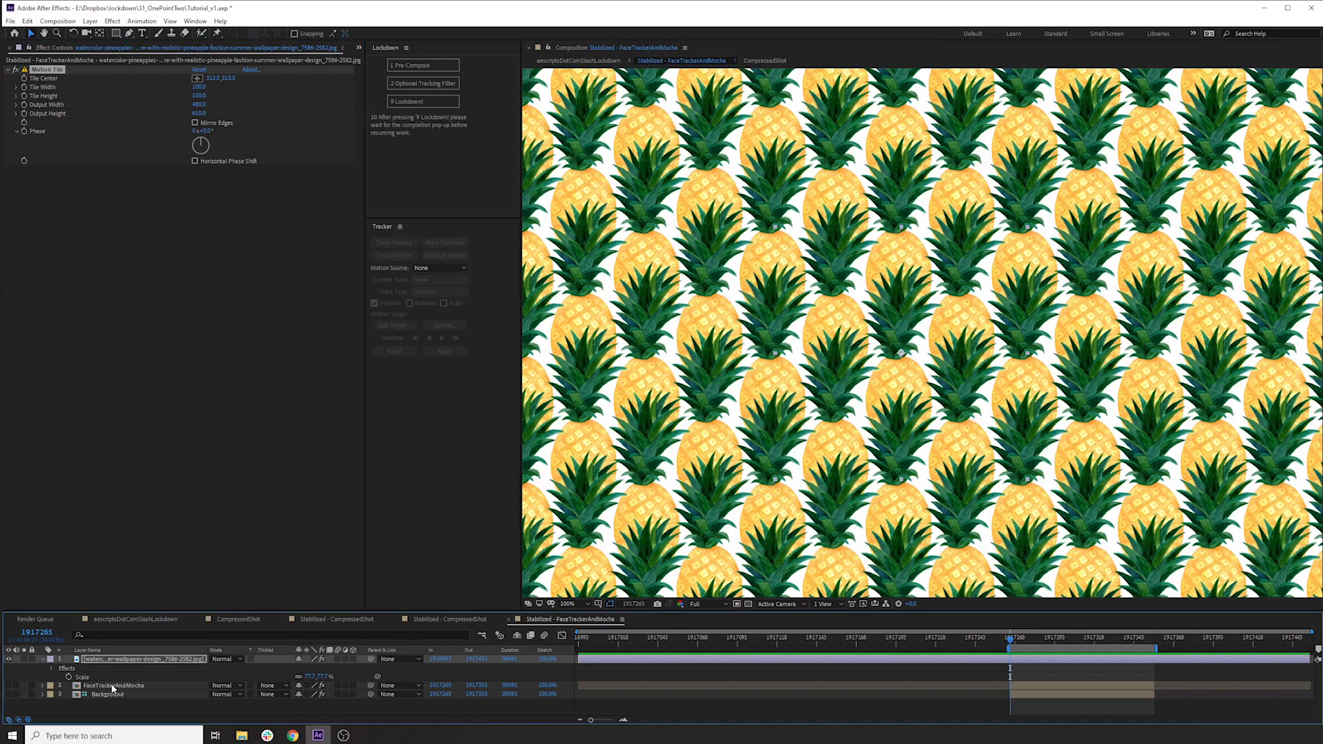
Step: Back in the aescriptsDotComSlashLockdown composition, set the Stabilized - FaceTrackerAndMocha layer's blending mode to Multiply and unsolo it
{"action": "key", "text": "Tab"}
{"action": "left_click", "coordinate": [75, 685]}
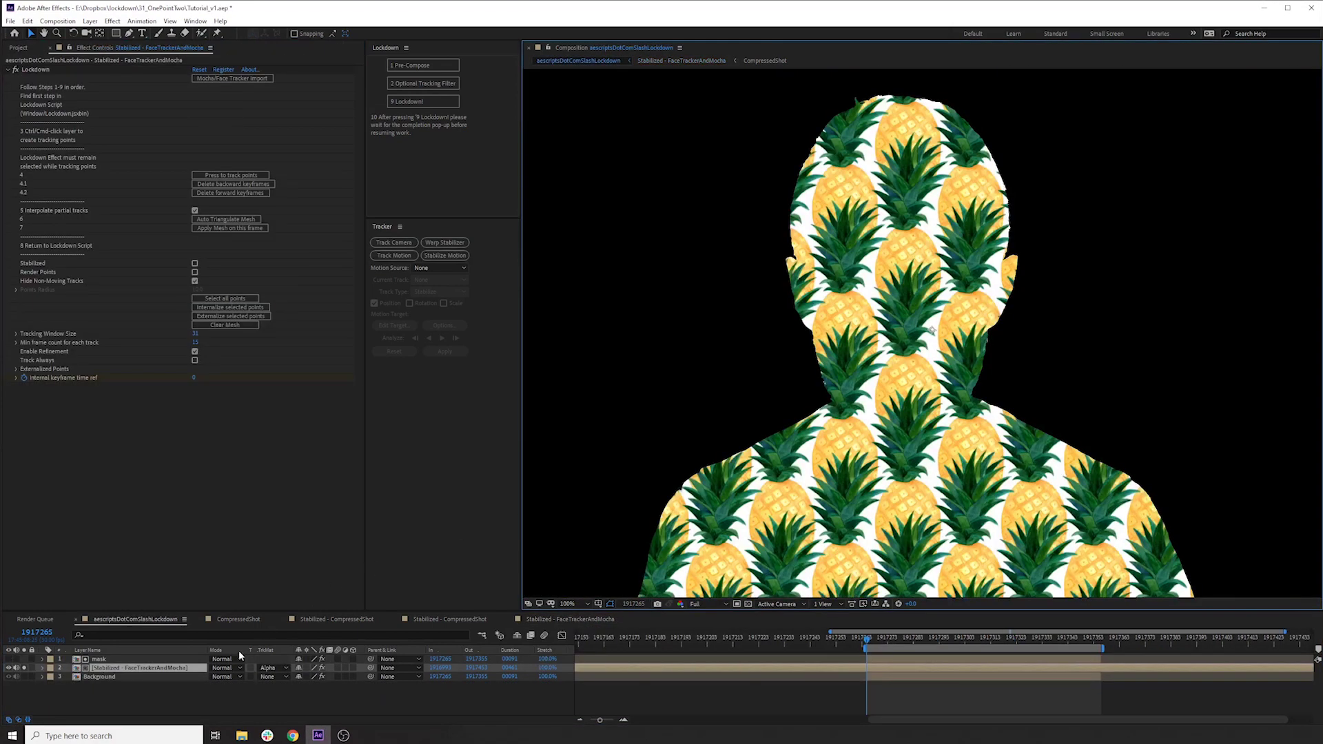
{"action": "left_click", "coordinate": [232, 668]}
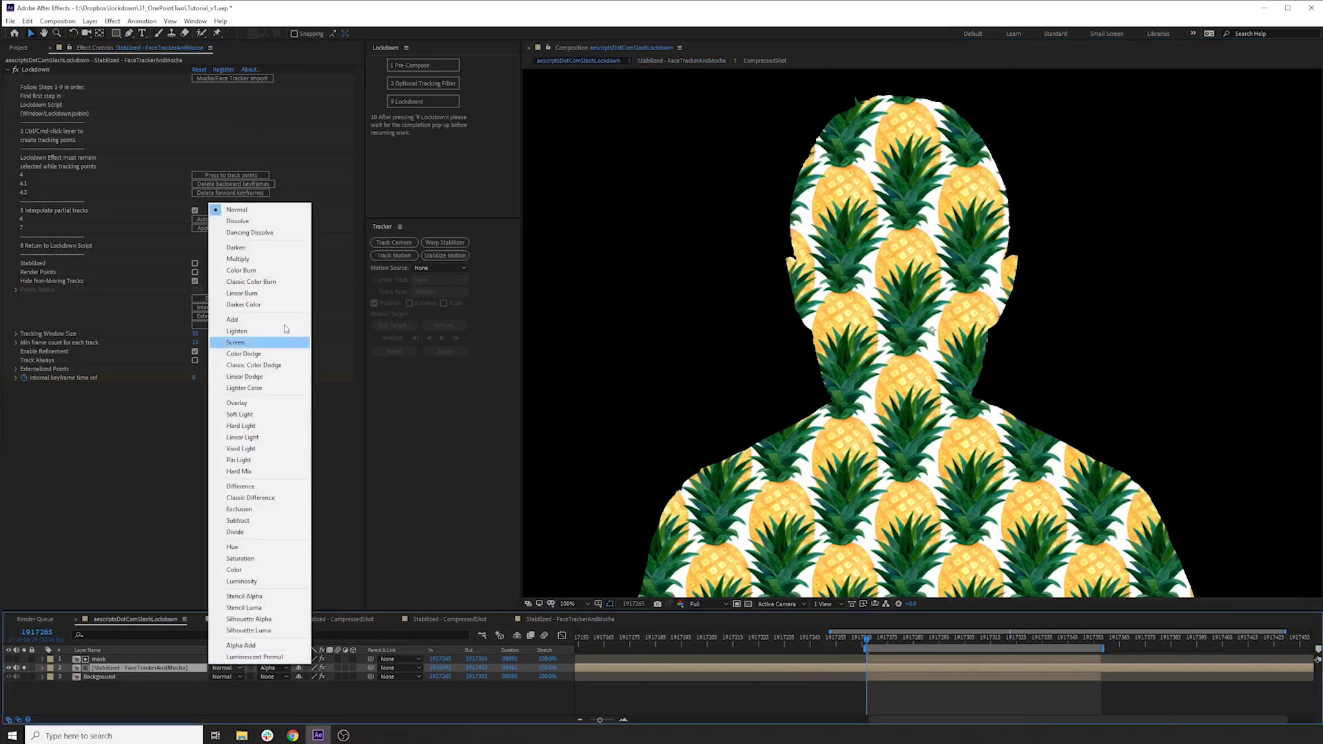
{"action": "left_click", "coordinate": [274, 259]}
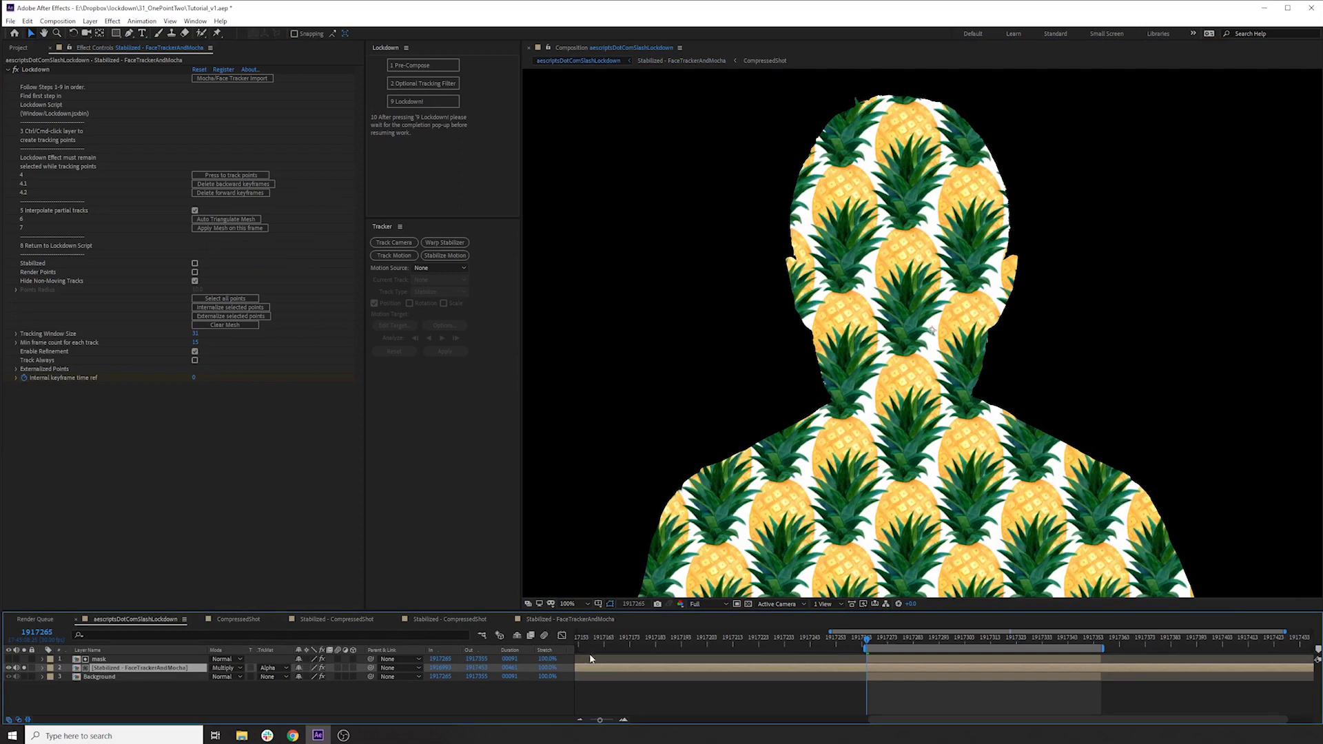
{"action": "left_click", "coordinate": [24, 668]}
Step: Apply Curves to the Stabilized - FaceTrackerAndMocha layer and raise the RGB curve's midtones to brighten the pattern
{"action": "left_click", "coordinate": [112, 21]}
{"action": "mouse_move", "coordinate": [204, 150]}
{"action": "left_click", "coordinate": [275, 359]}
{"action": "left_click_drag", "start_coordinate": [82, 501], "coordinate": [73, 481]}
{"action": "left_click", "coordinate": [107, 691]}
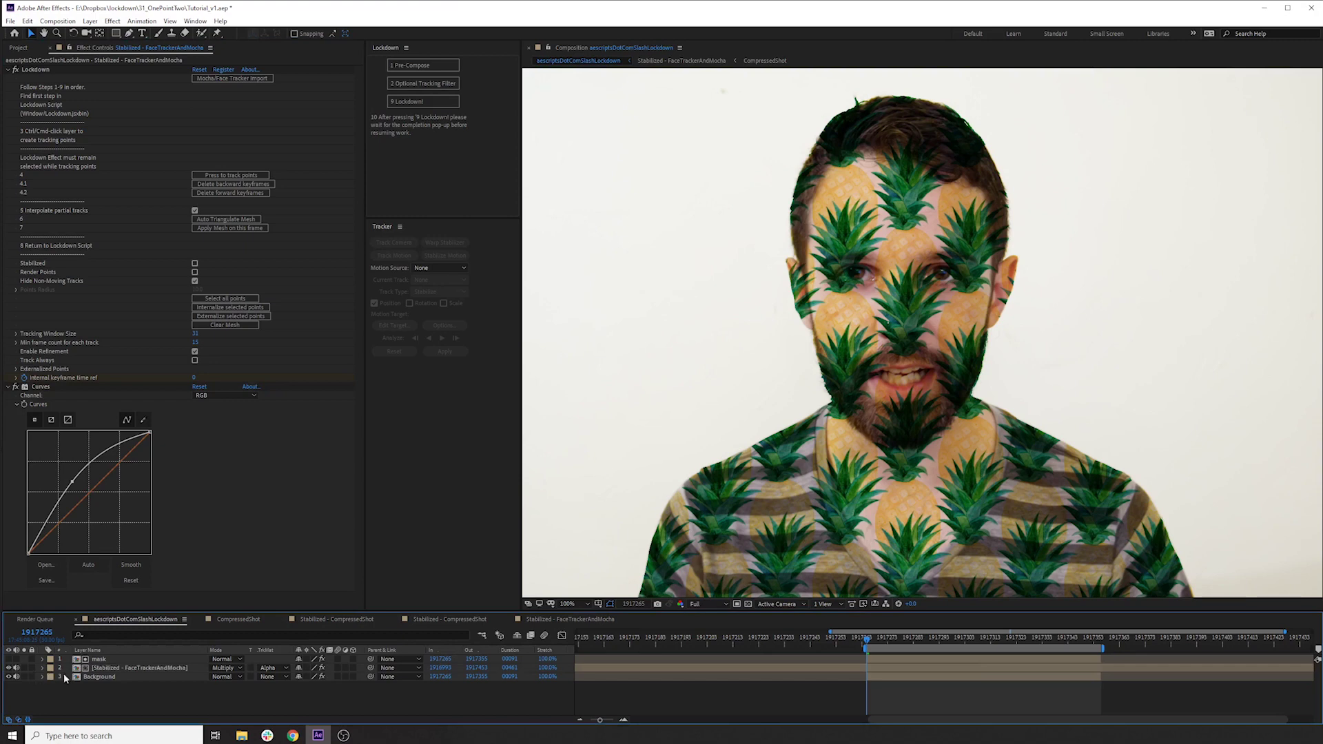
Step: Preview the pineapple composite over the moving man, and preview the Stabilized - FaceTrackerAndMocha layer soloed
{"action": "key", "text": "space"}
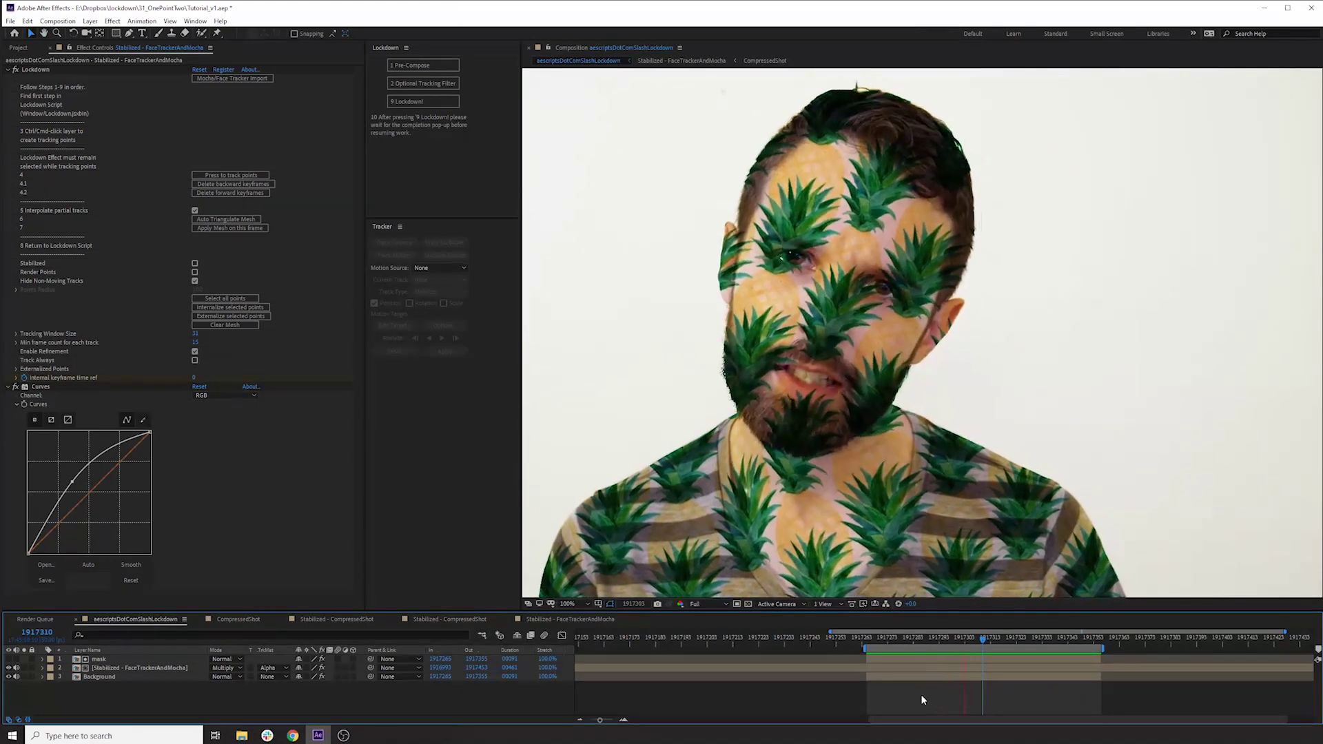
{"action": "key", "text": "space"}
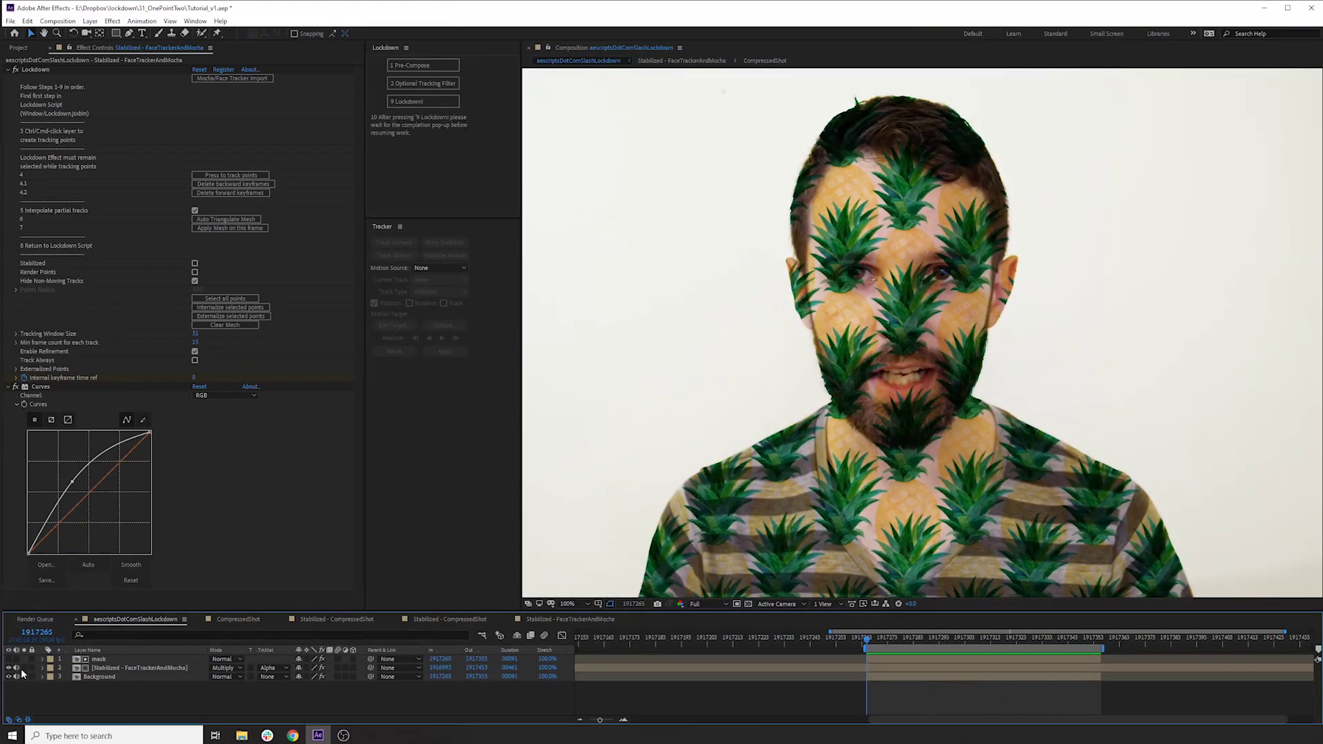
{"action": "left_click", "coordinate": [24, 668]}
{"action": "key", "text": "space"}
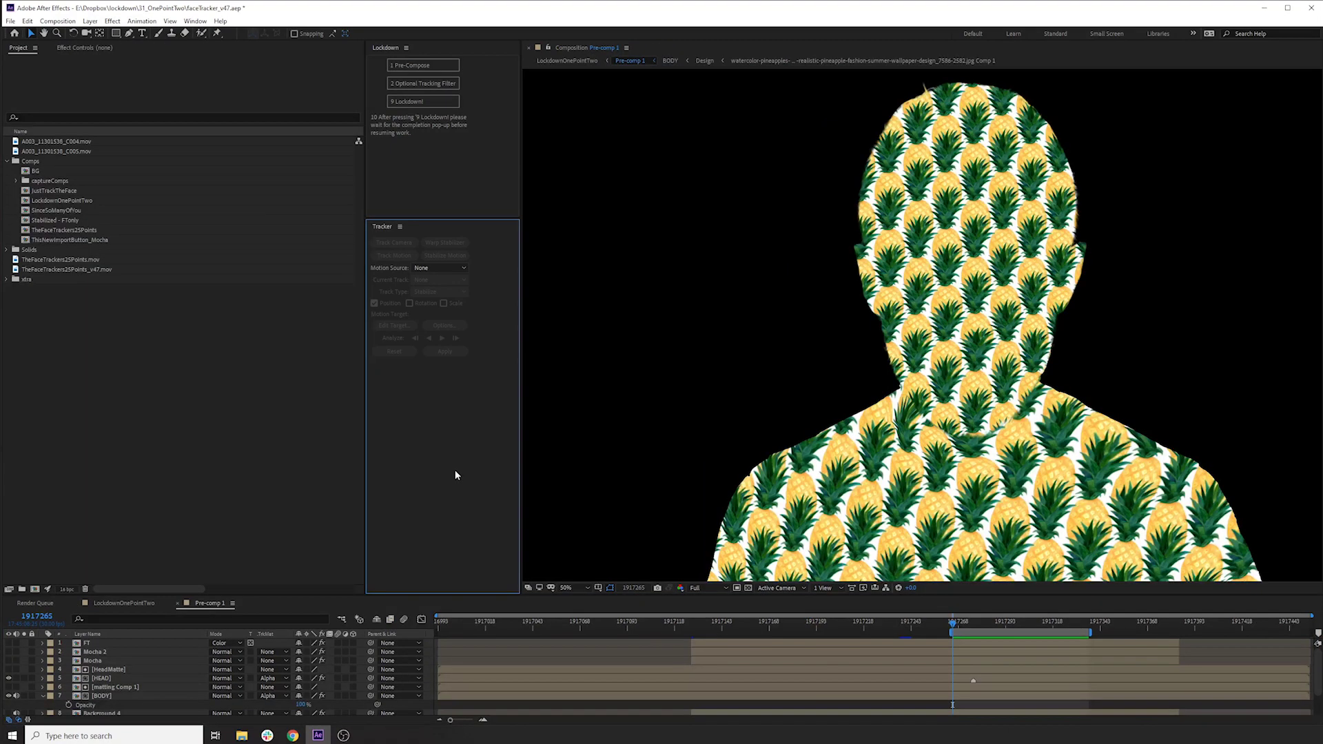
Step: Preview the combined pineapple pattern in Pre-comp 1, and preview the HEAD layer soloed
{"action": "key", "text": "space"}
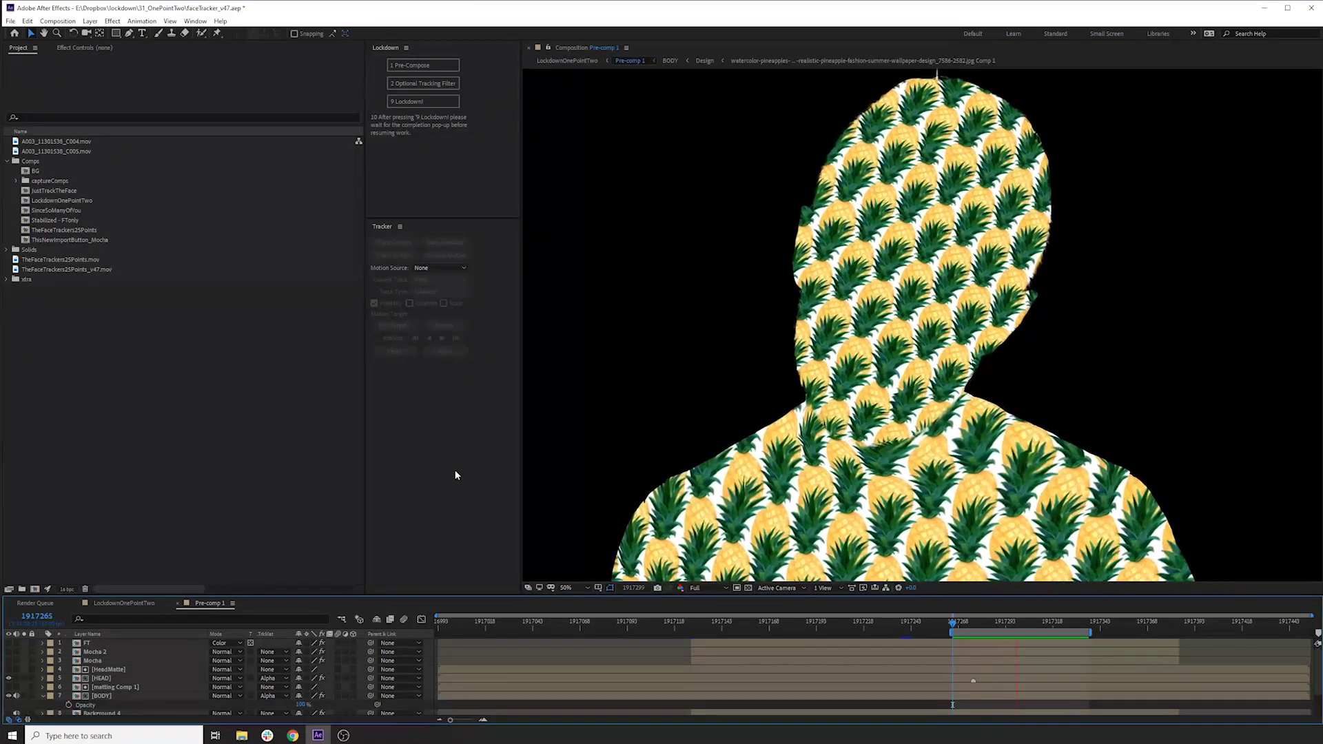
{"action": "left_click", "coordinate": [951, 624]}
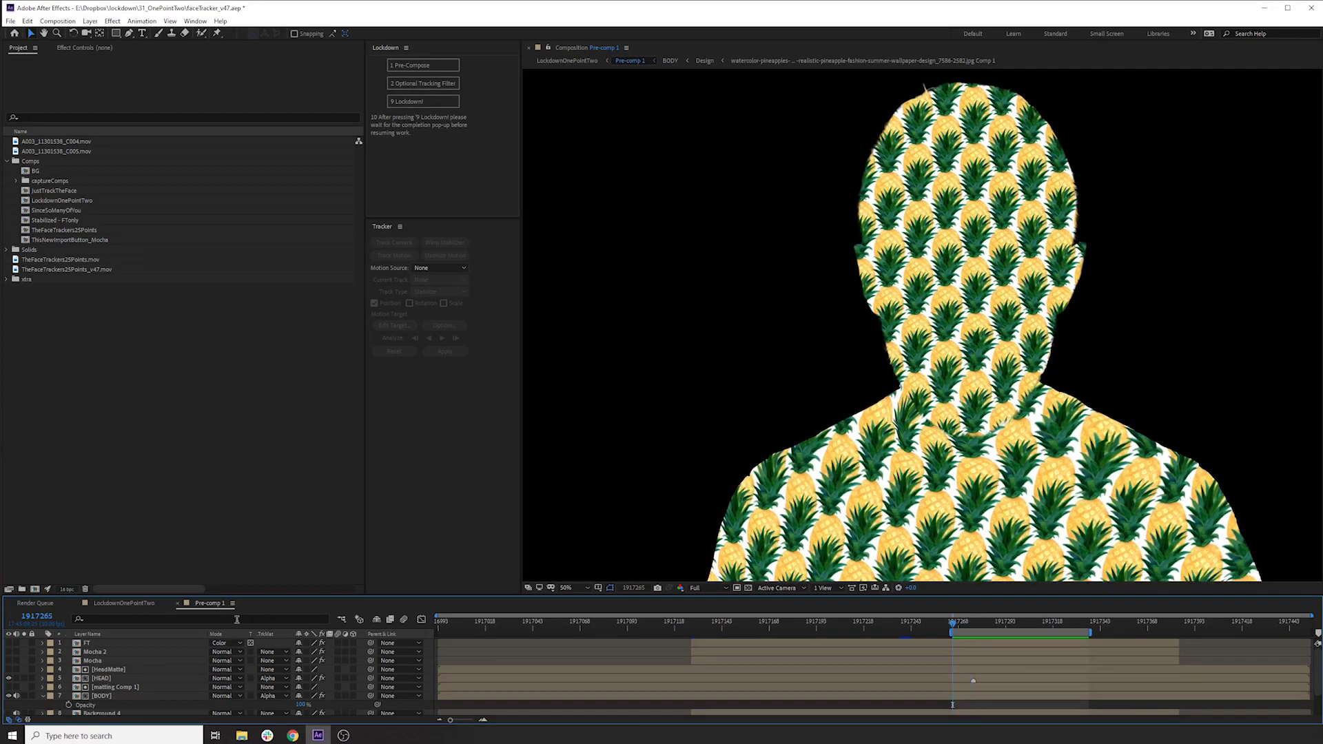
{"action": "left_click", "coordinate": [109, 679]}
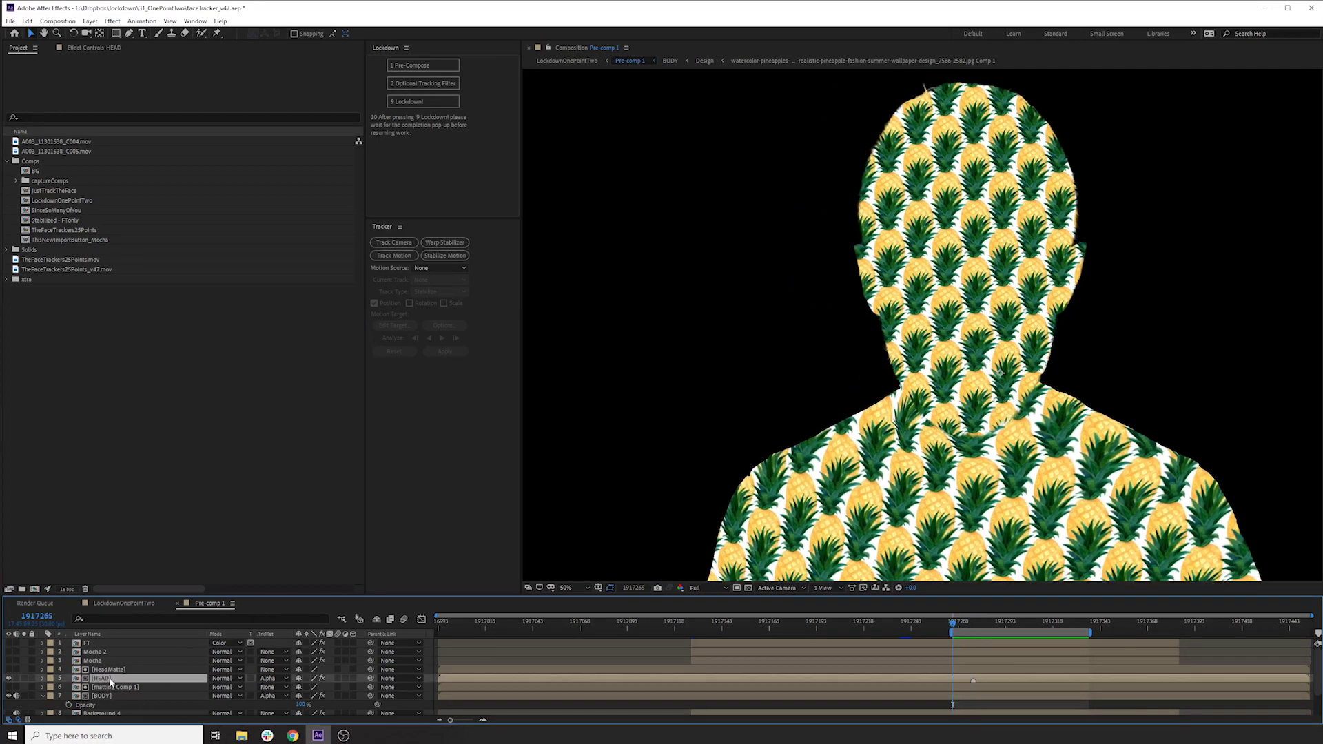
{"action": "left_click", "coordinate": [25, 678]}
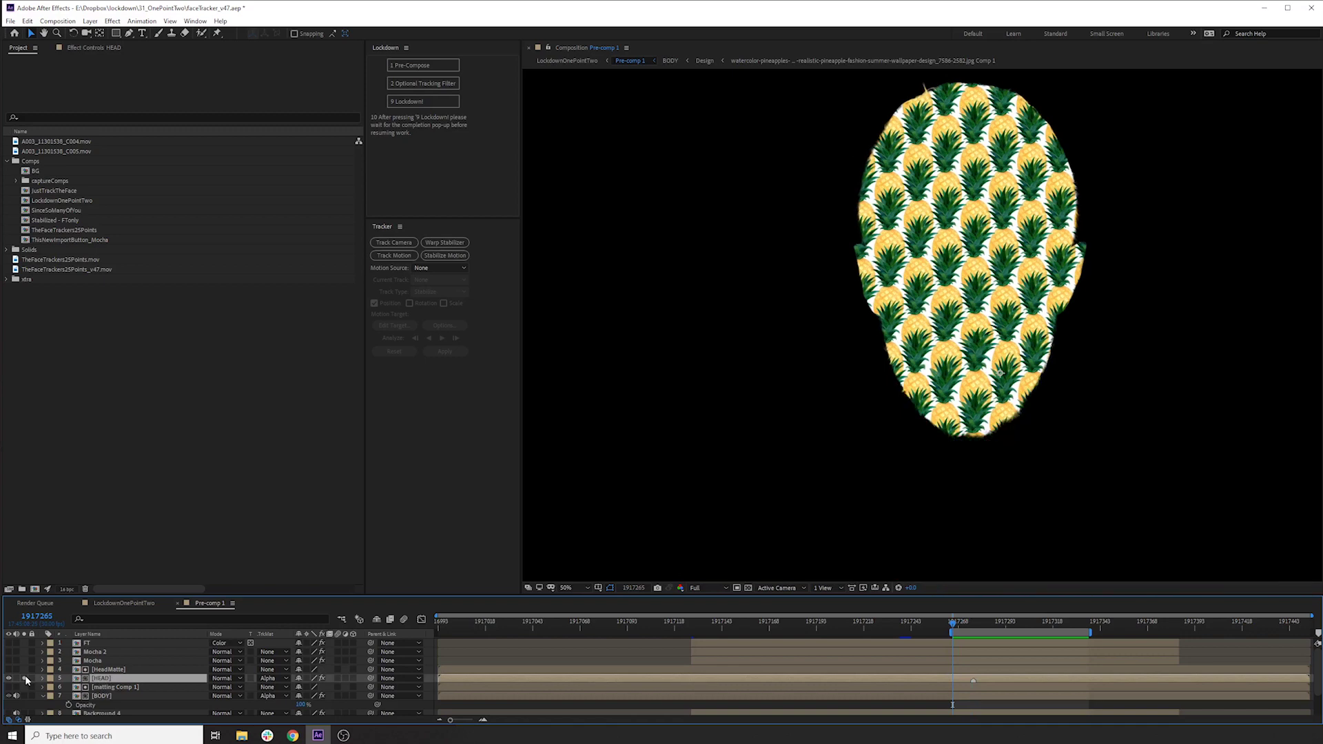
{"action": "key", "text": "space"}
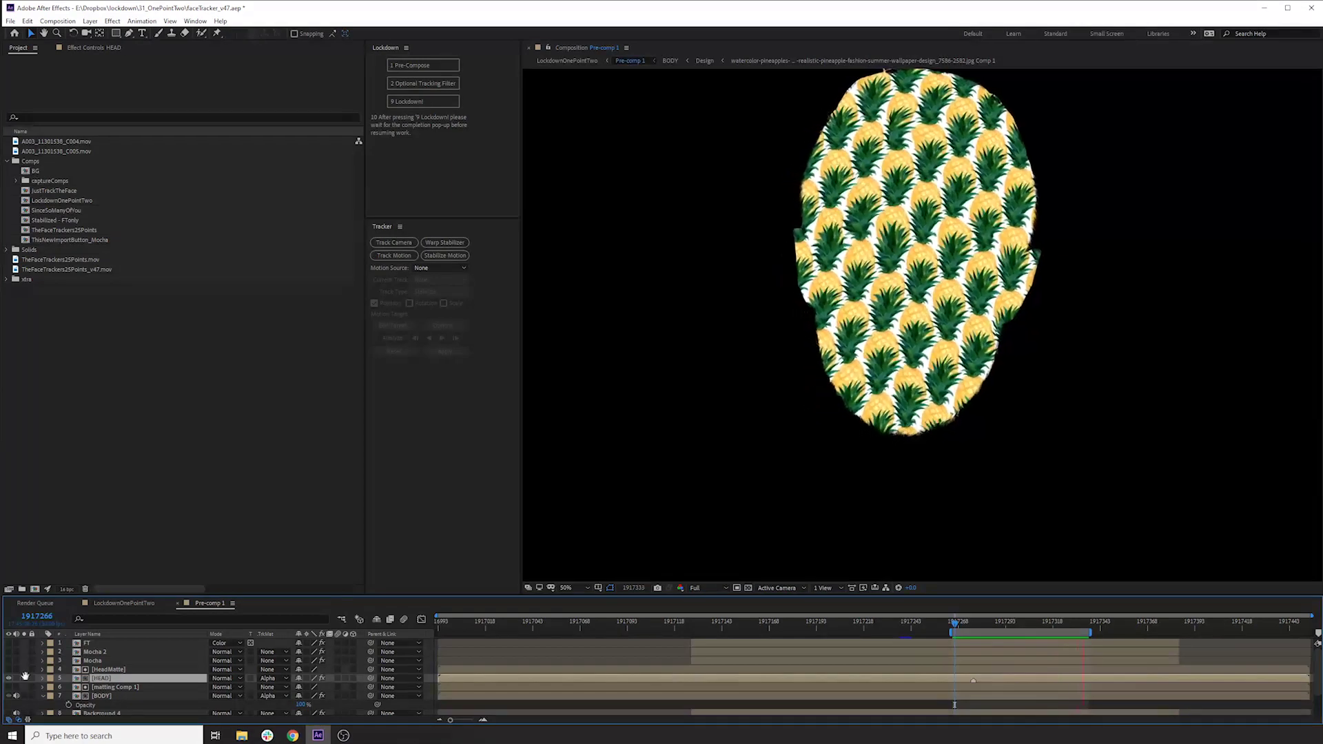
{"action": "left_click", "coordinate": [772, 356]}
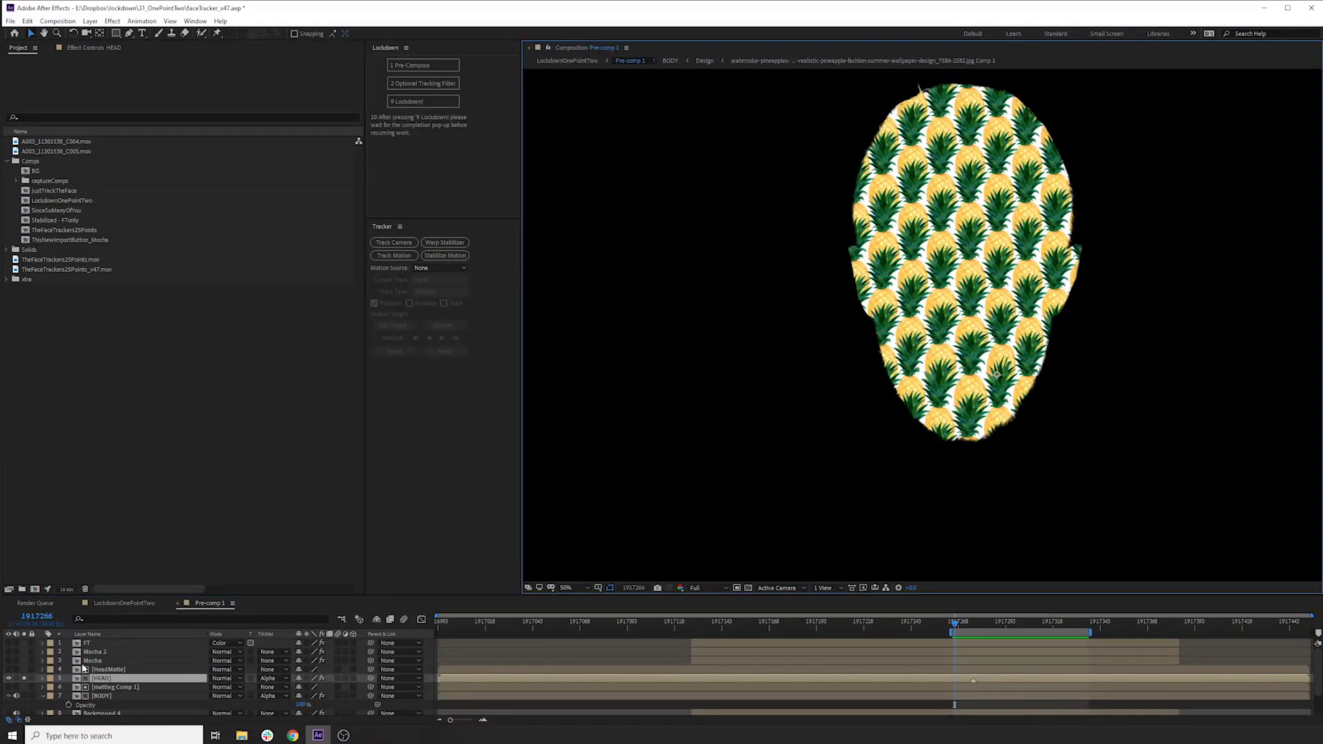
Step: Open the HeadMatte composition and apply the Composite Brush effect to the top matting 5 layer
{"action": "double_click", "coordinate": [104, 671]}
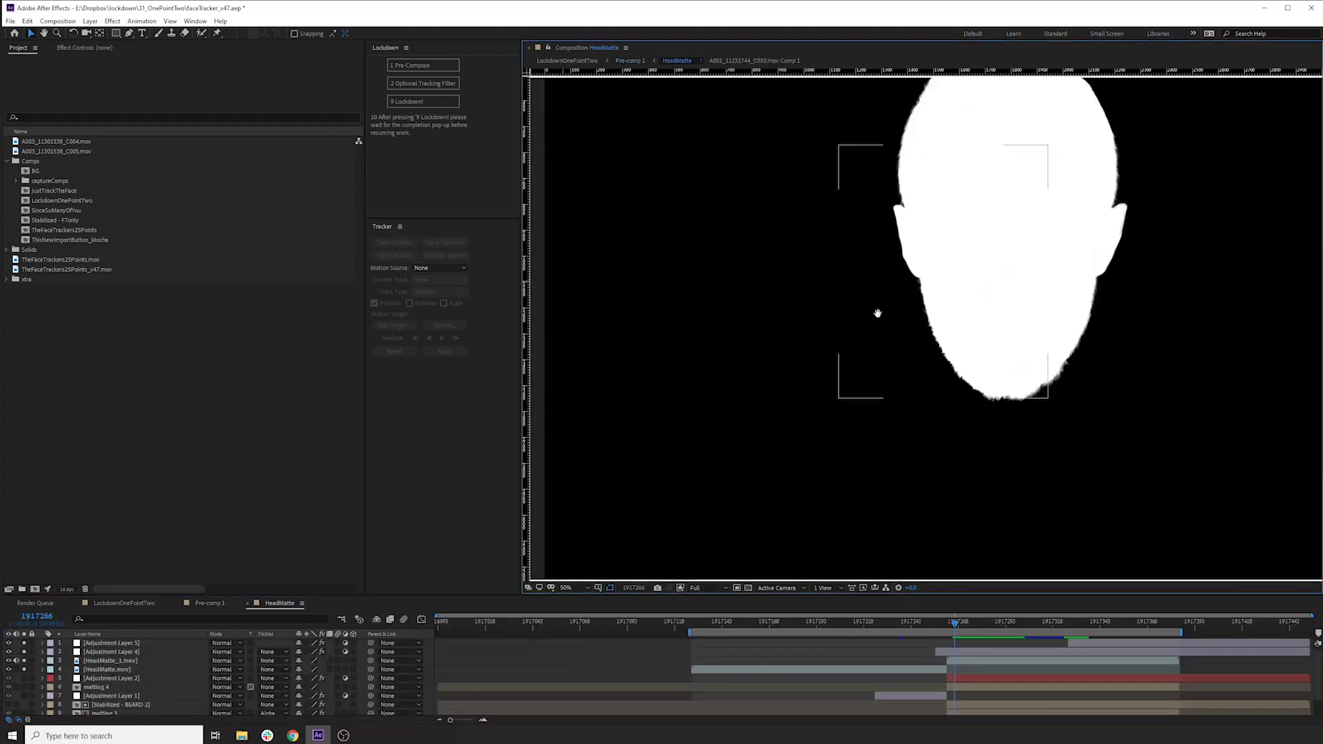
{"action": "key", "text": "v"}
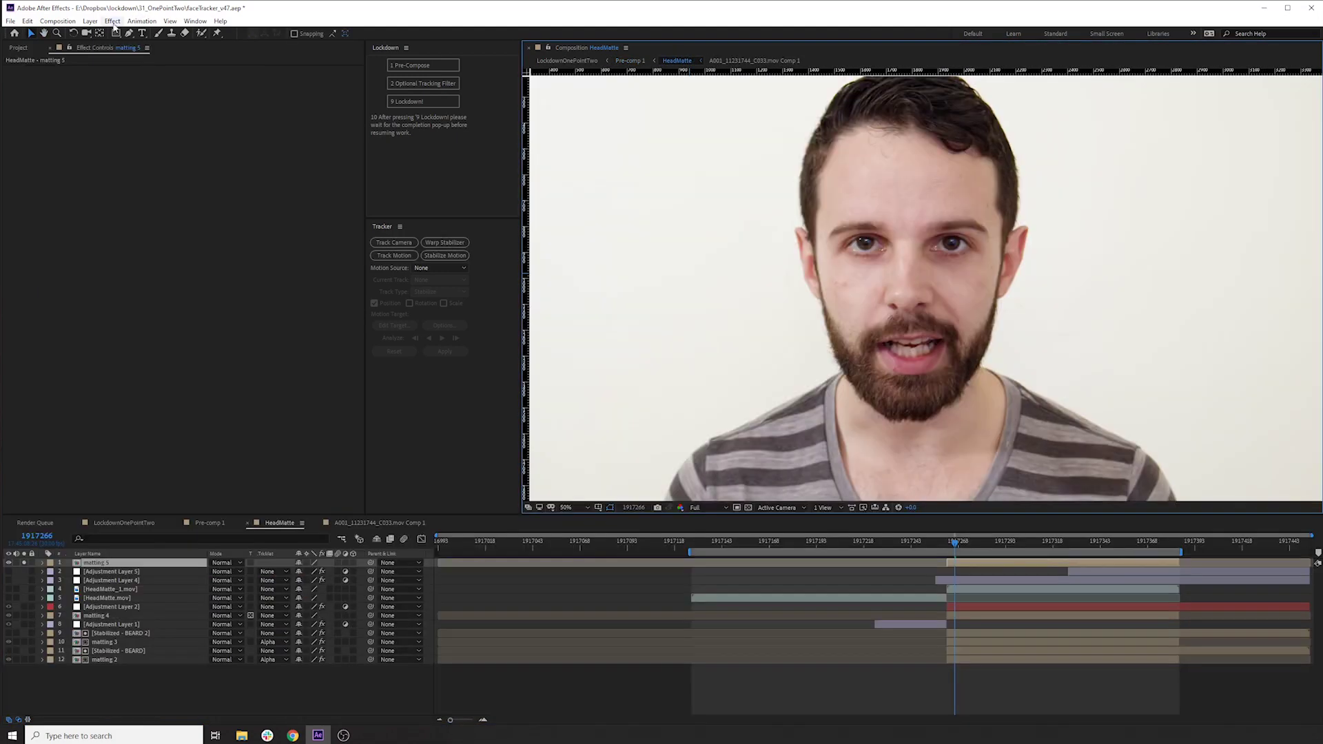
{"action": "left_click", "coordinate": [112, 20]}
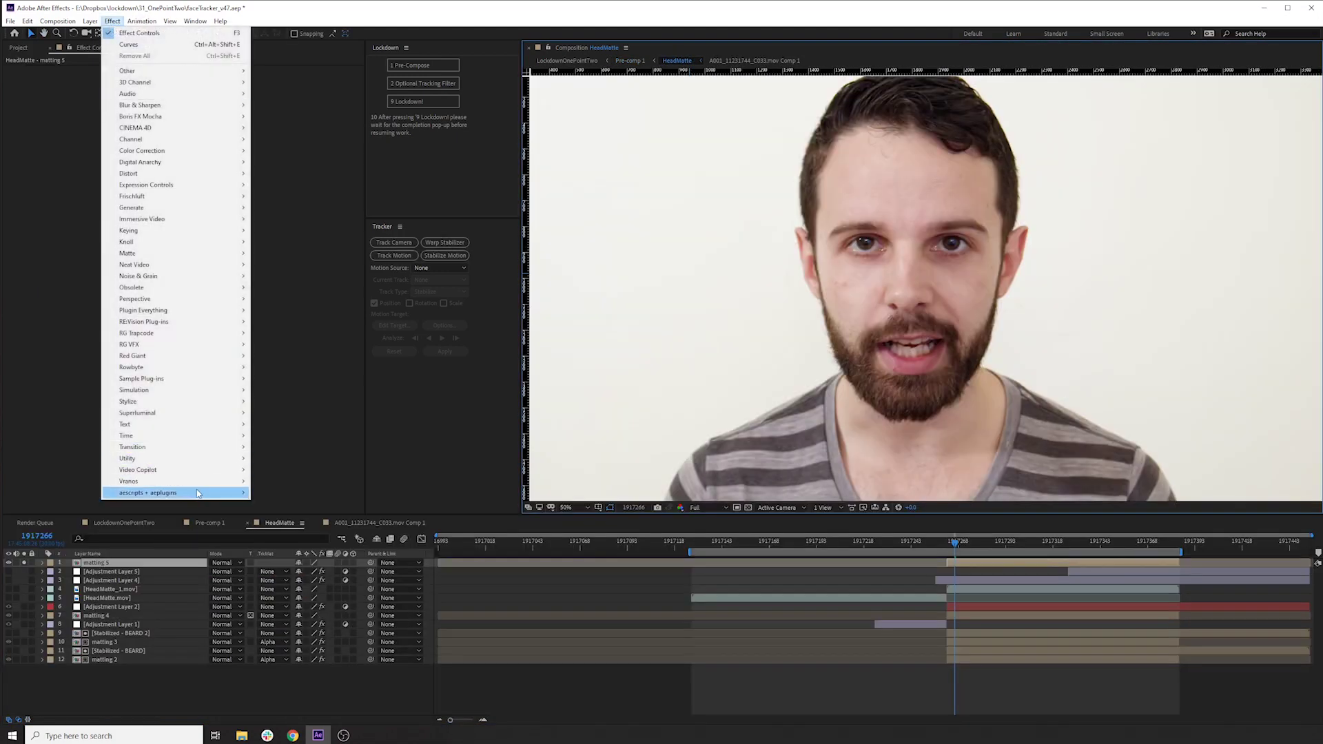
{"action": "mouse_move", "coordinate": [203, 482]}
{"action": "left_click", "coordinate": [270, 482]}
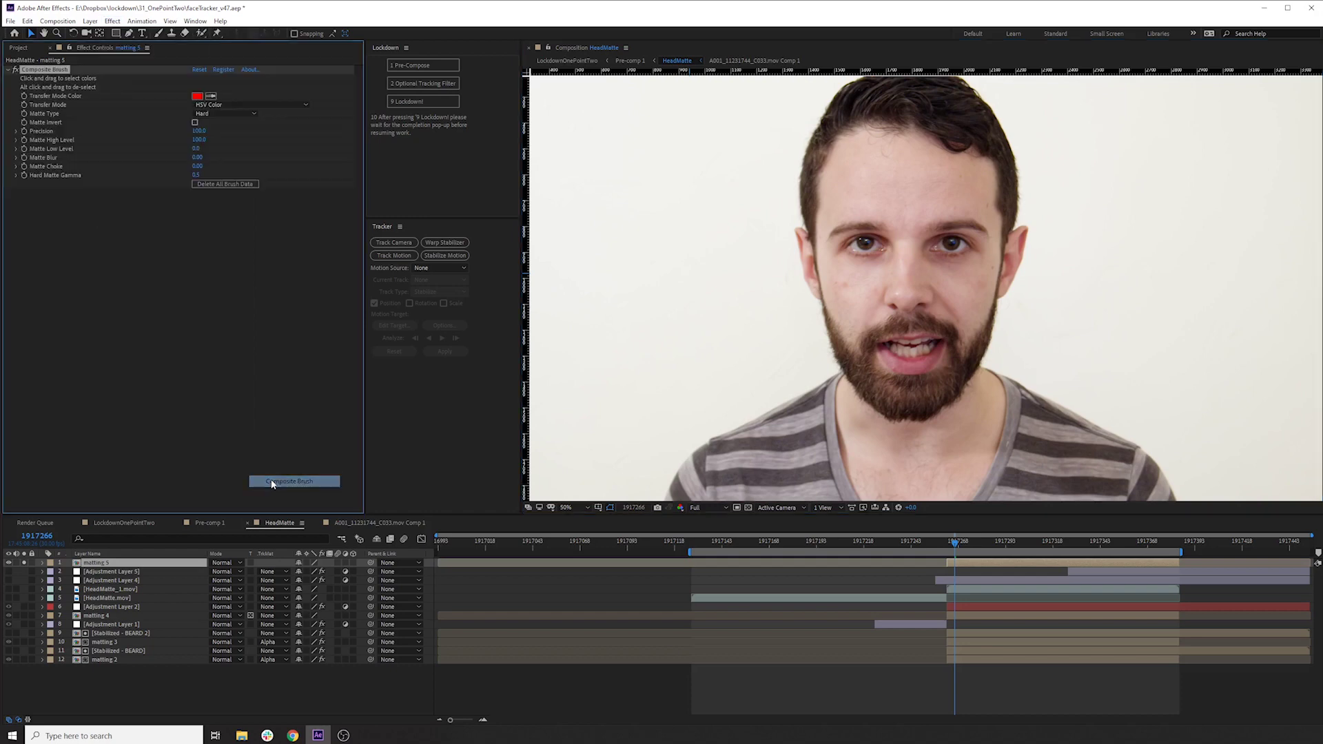
Step: Brush over the colours around the neck and beard with Composite Brush, and set its Transfer Mode to Stencil Alpha
{"action": "mouse_move", "coordinate": [853, 404]}
{"action": "left_mouse_down"}
{"action": "mouse_move", "coordinate": [869, 434]}
{"action": "mouse_move", "coordinate": [894, 443]}
{"action": "left_mouse_up"}
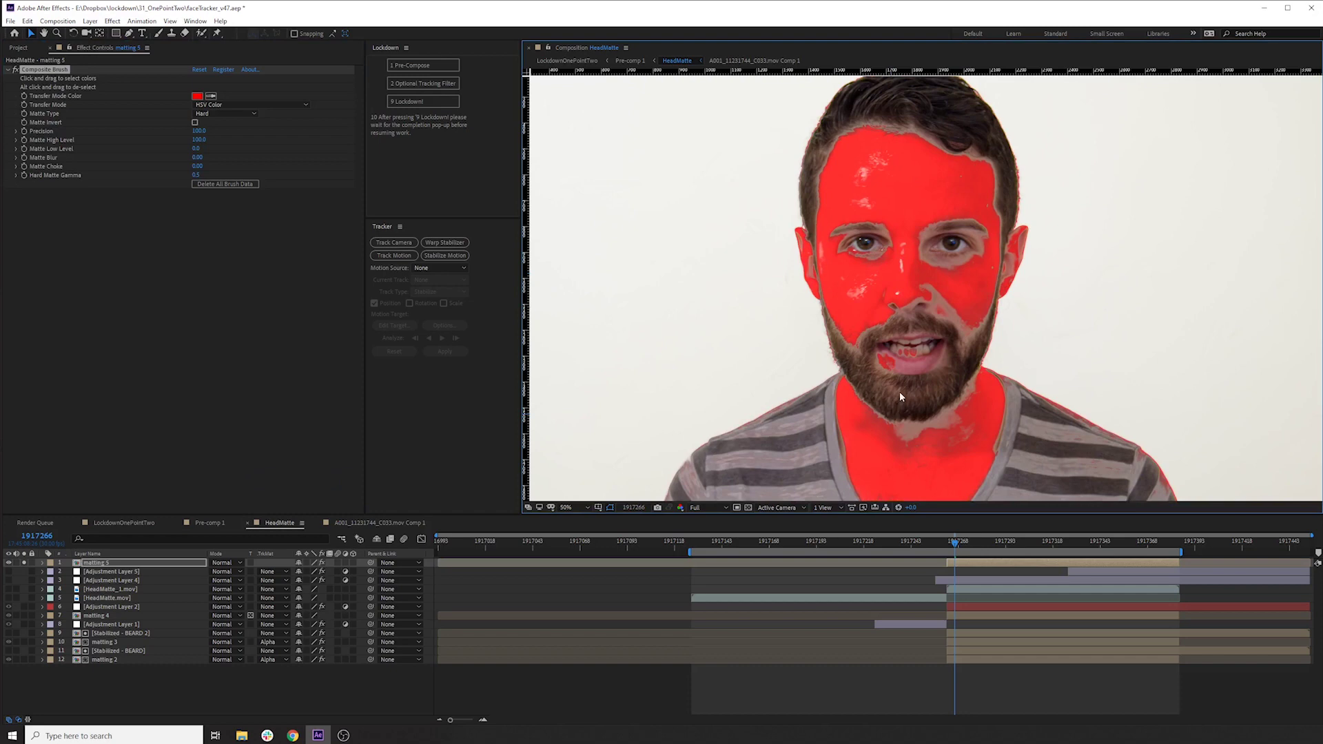
{"action": "left_click_drag", "start_coordinate": [899, 393], "coordinate": [851, 357]}
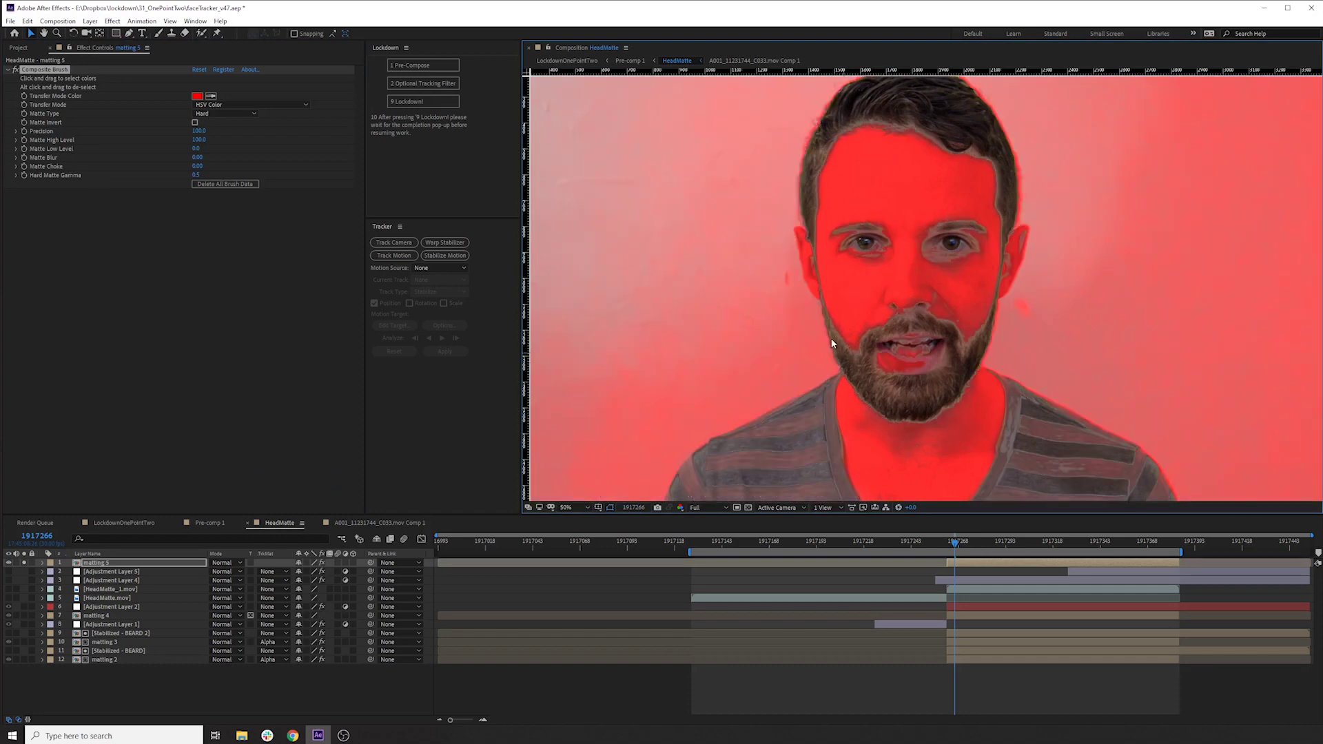
{"action": "left_click", "coordinate": [237, 105]}
{"action": "left_click", "coordinate": [241, 197]}
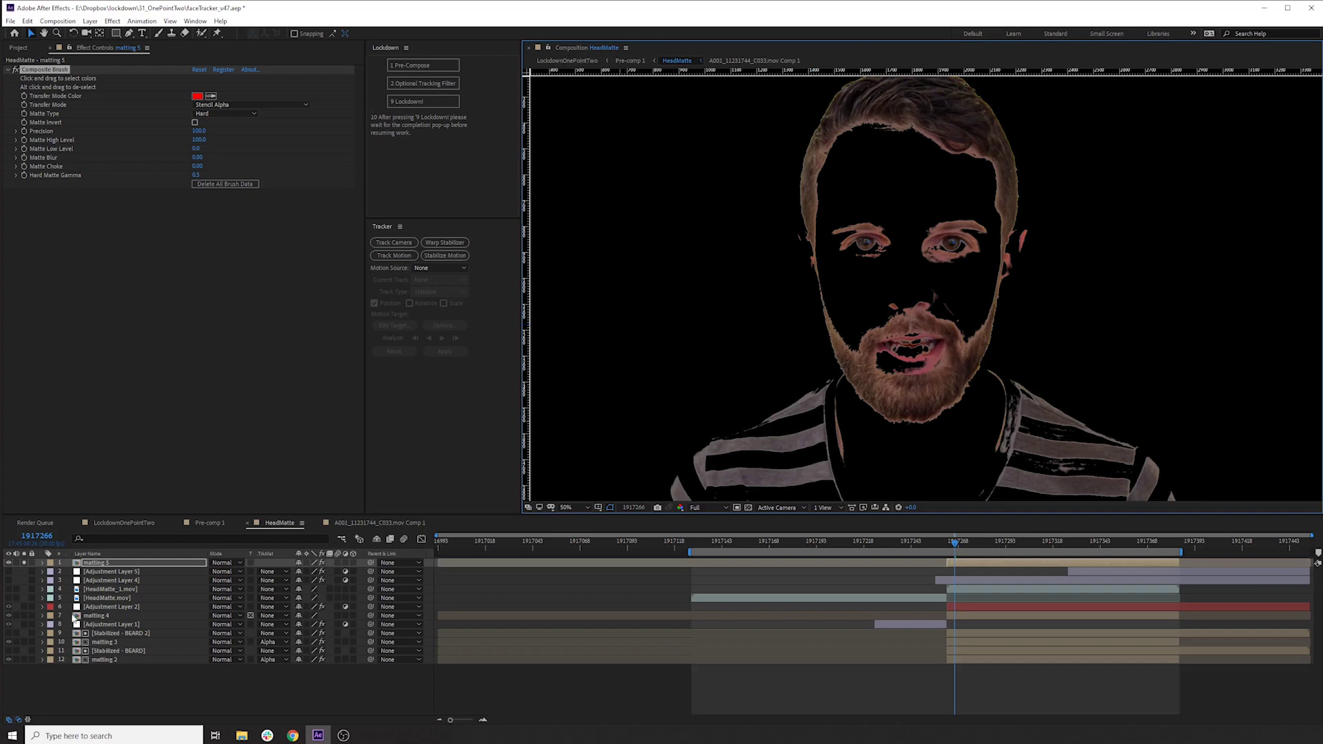
Step: Hide the matting 5 layer and make the Stabilized - BEARD 2 layer visible
{"action": "left_click", "coordinate": [9, 563]}
{"action": "left_click", "coordinate": [110, 633]}
{"action": "left_click", "coordinate": [8, 633]}
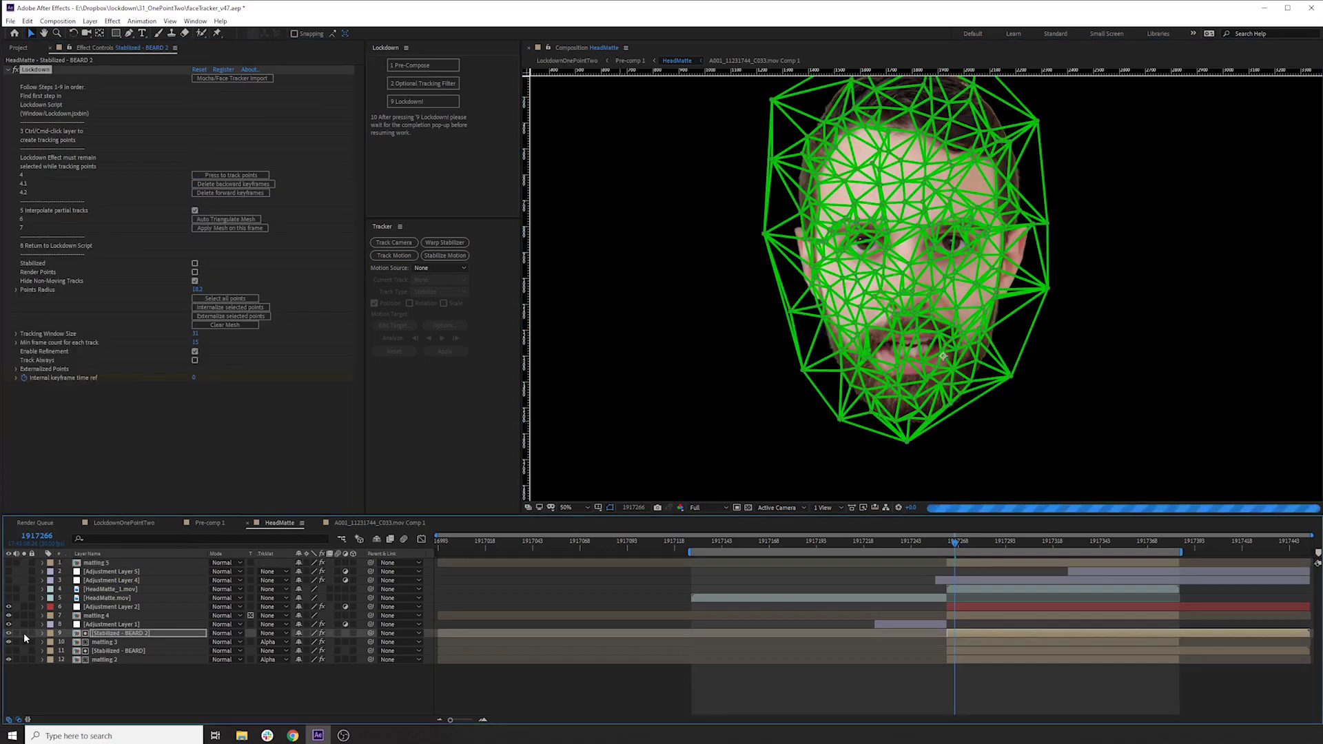
{"action": "left_click", "coordinate": [743, 687]}
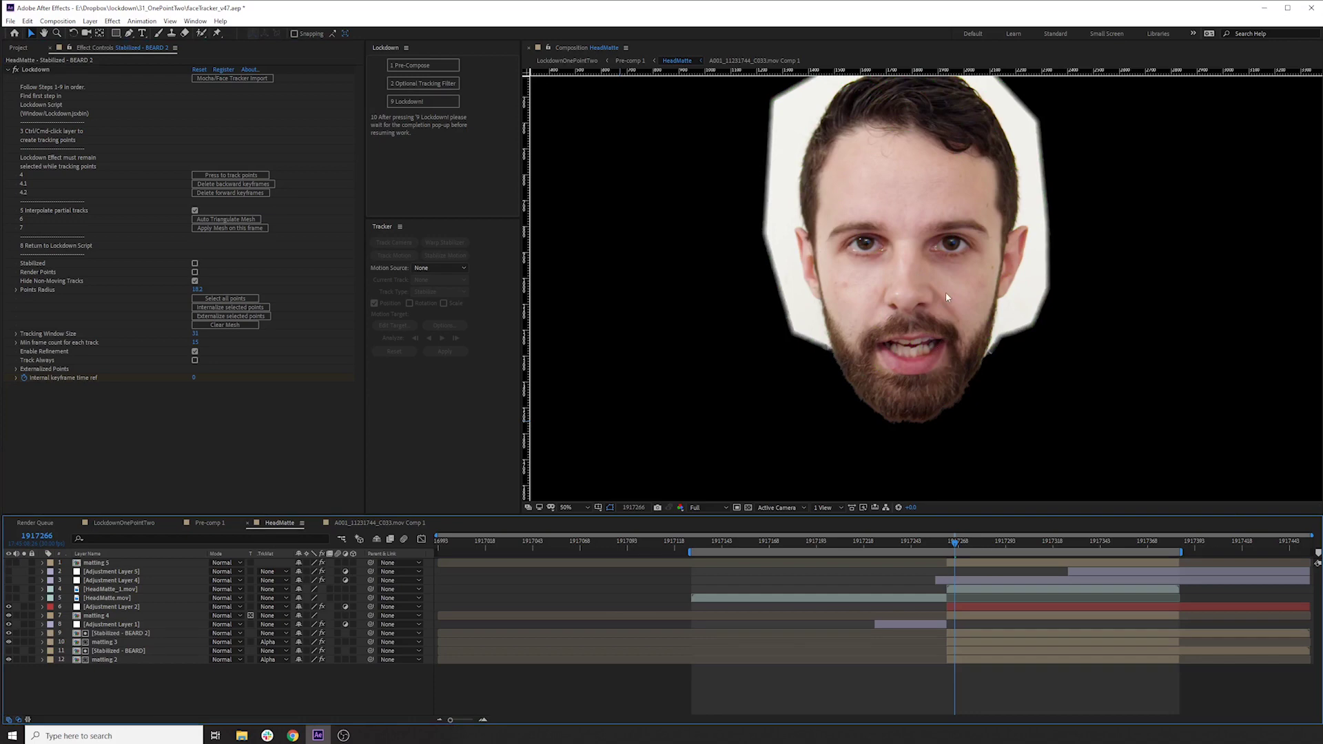
Step: Return to Pre-comp 1 and display the HEAD layer's Lockdown mesh over the pineapple pattern
{"action": "key", "text": "Tab"}
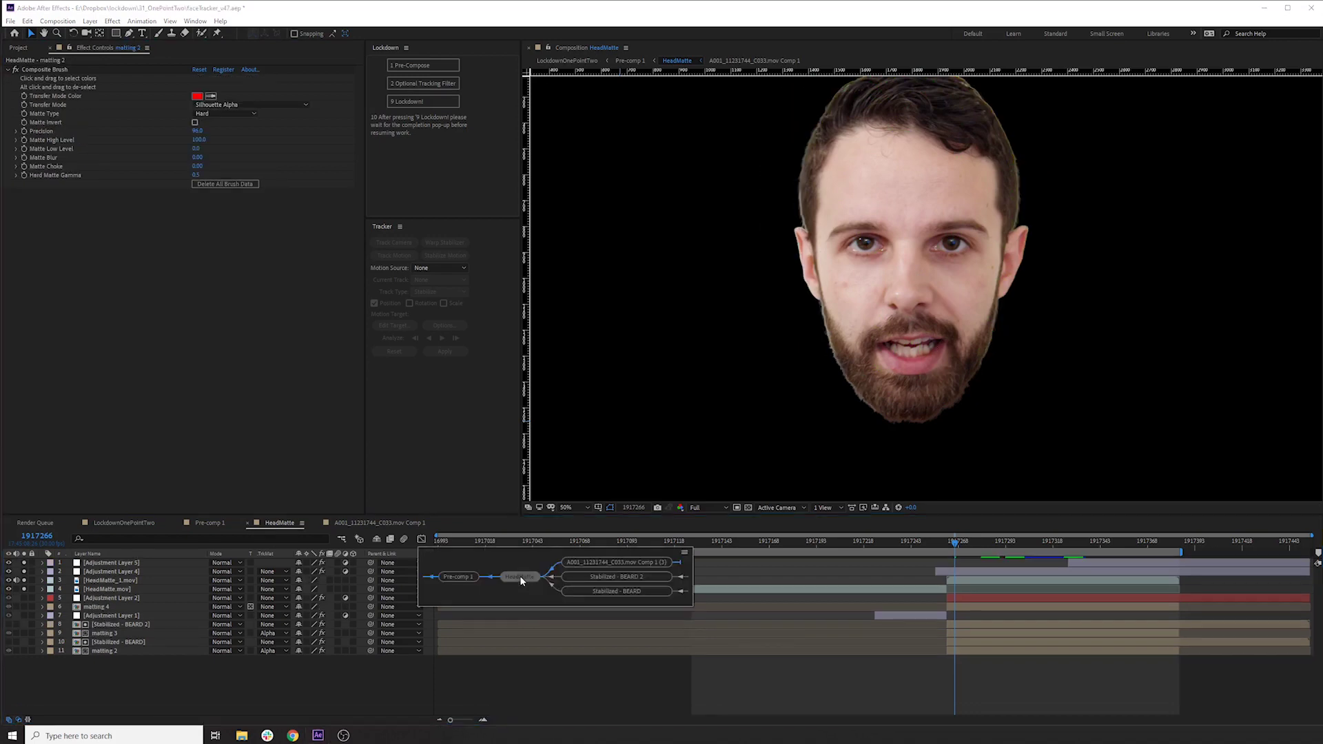
{"action": "left_click", "coordinate": [469, 577]}
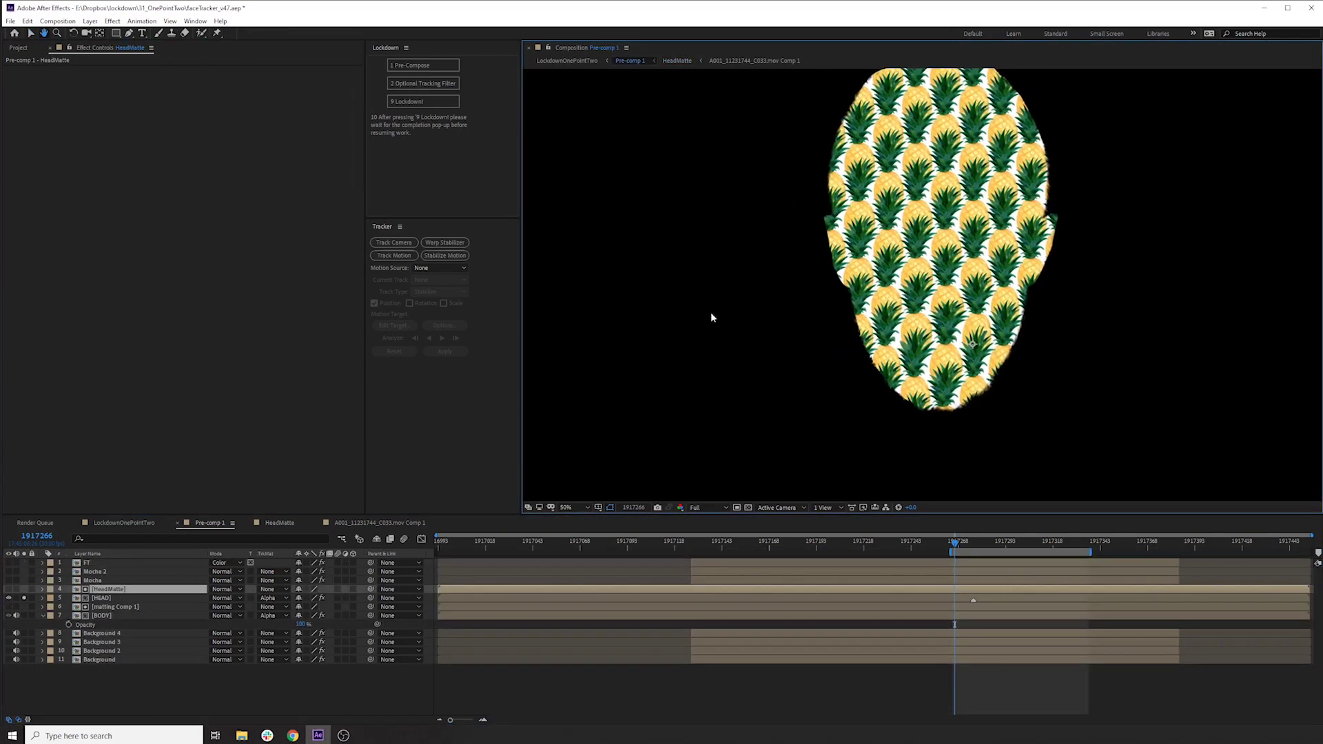
{"action": "left_click", "coordinate": [111, 598]}
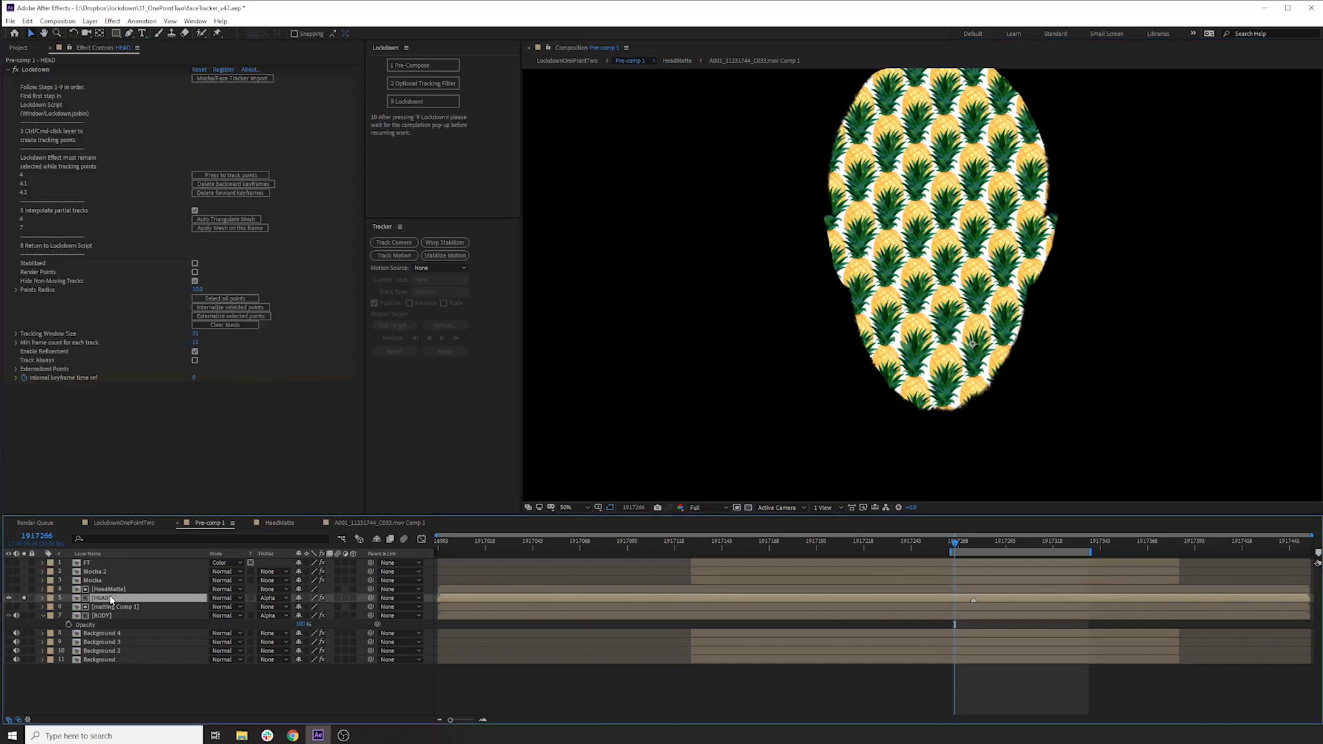
{"action": "left_click", "coordinate": [43, 69]}
{"action": "key", "text": "h"}
{"action": "left_click_drag", "start_coordinate": [766, 225], "coordinate": [715, 244]}
{"action": "key", "text": "v"}
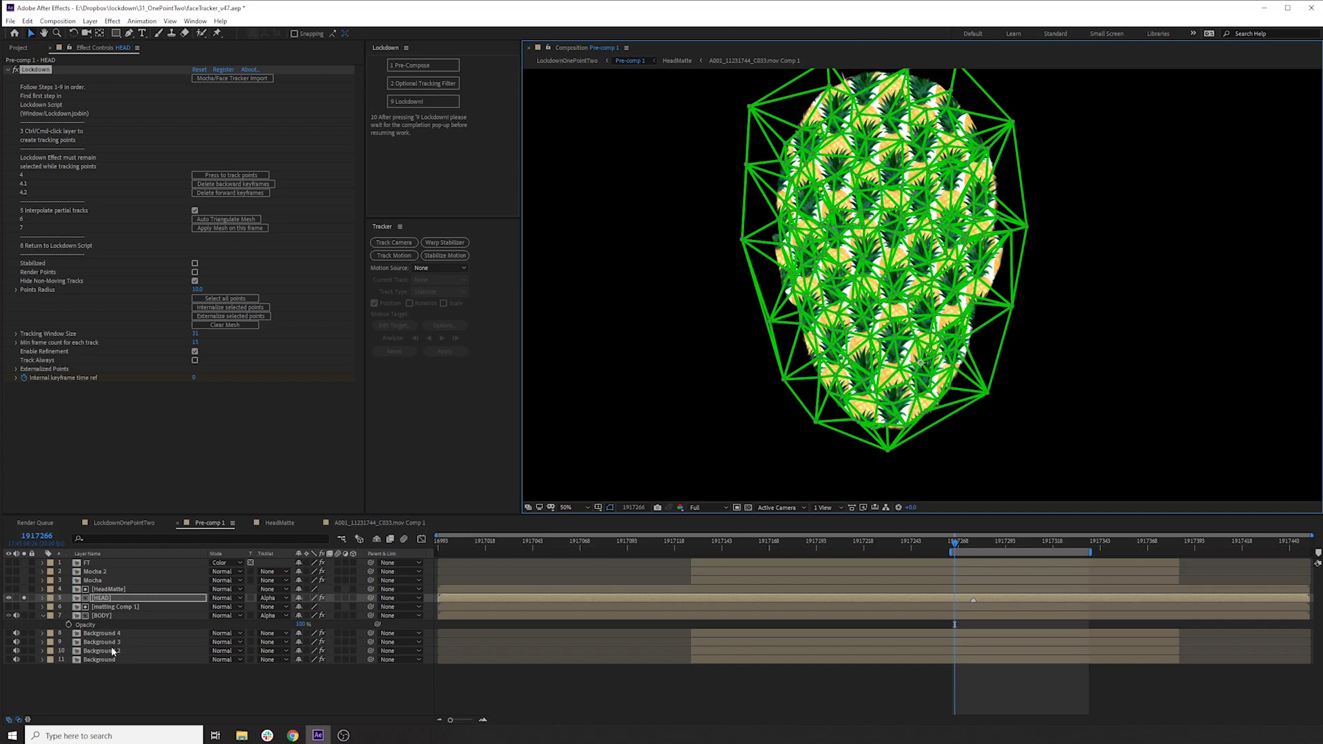
Step: Display the BODY layer's Lockdown mesh across the neck, shoulders and chest
{"action": "left_click", "coordinate": [107, 616]}
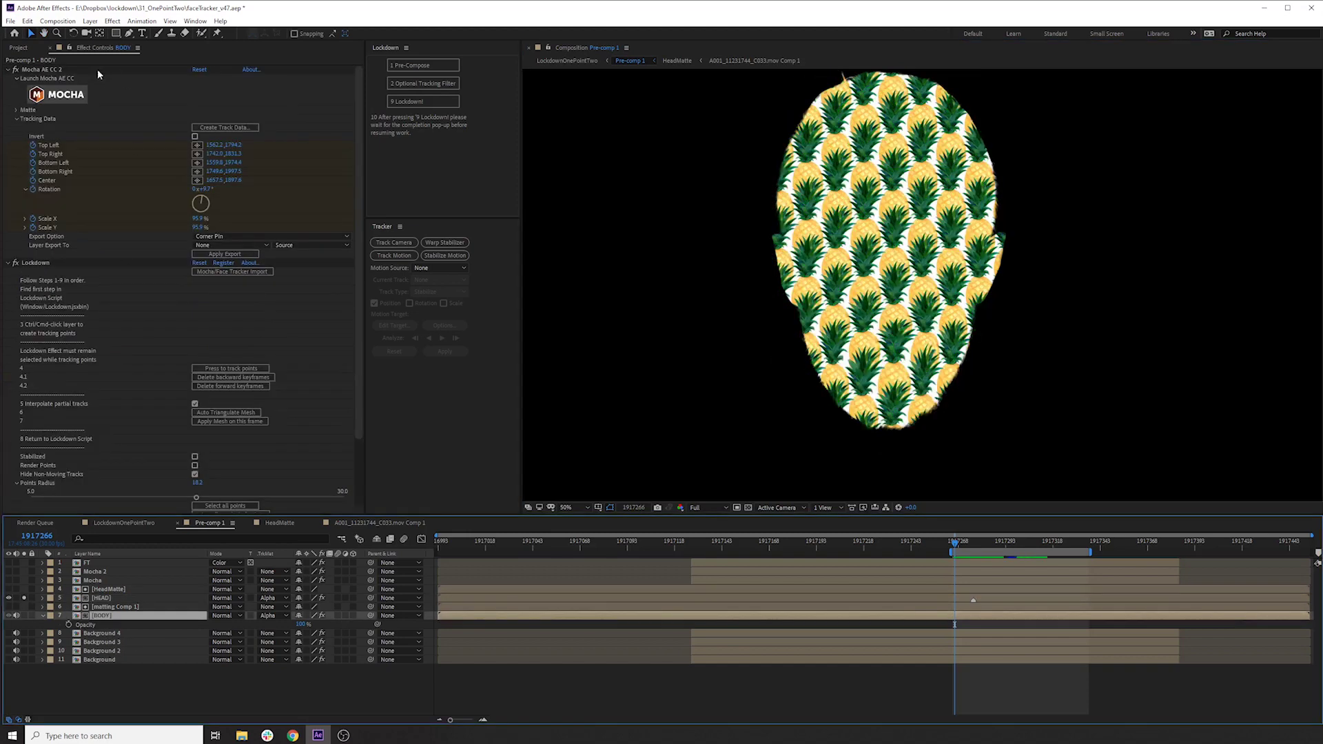
{"action": "left_click", "coordinate": [34, 264]}
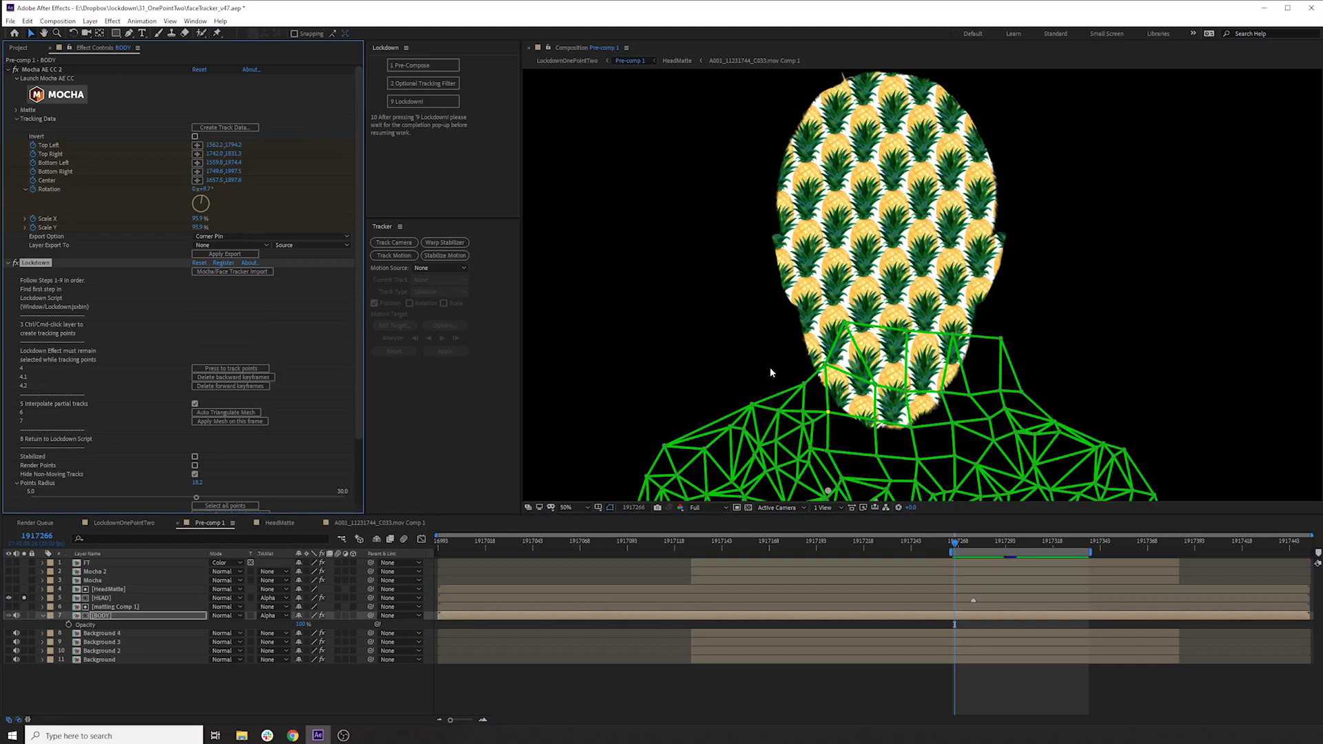
{"action": "key", "text": "h"}
{"action": "left_click_drag", "start_coordinate": [773, 373], "coordinate": [741, 301]}
{"action": "key", "text": "v"}
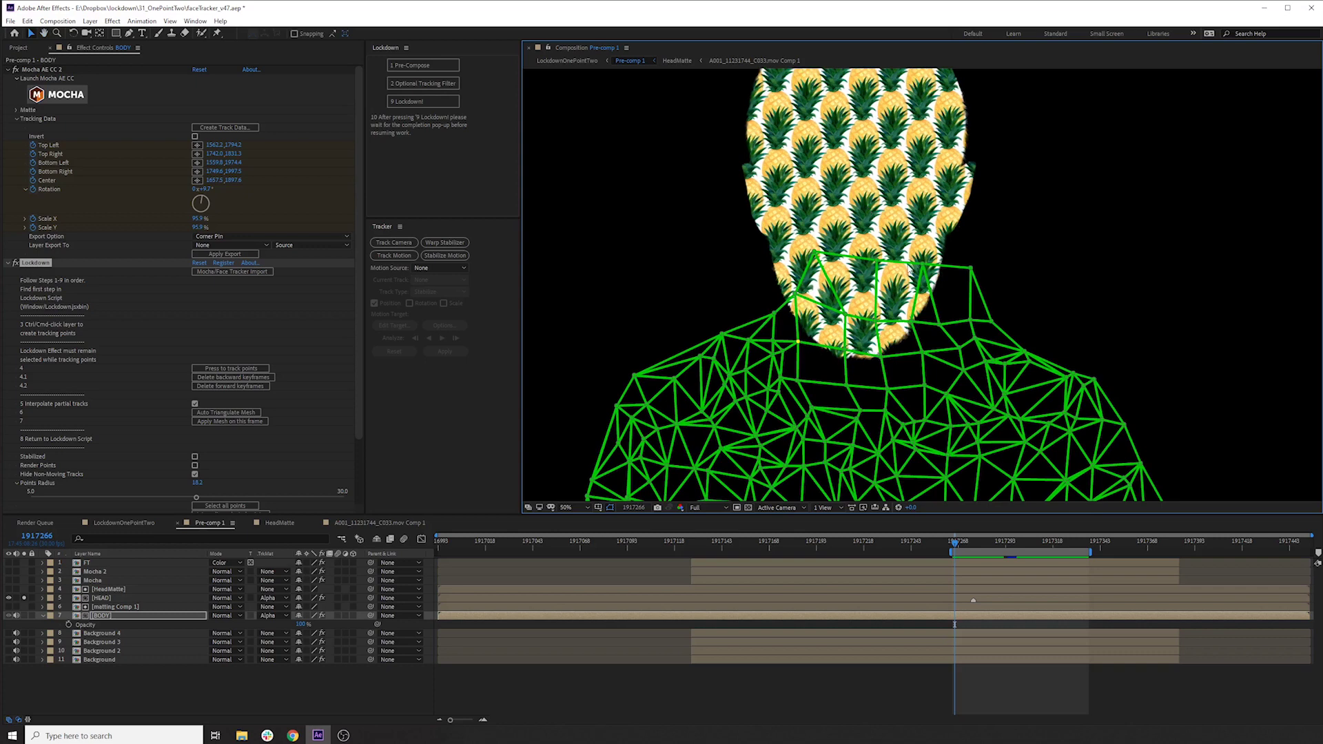
Step: Solo the BODY layer along with HEAD to view the pineapple pattern on both together
{"action": "left_click", "coordinate": [24, 616]}
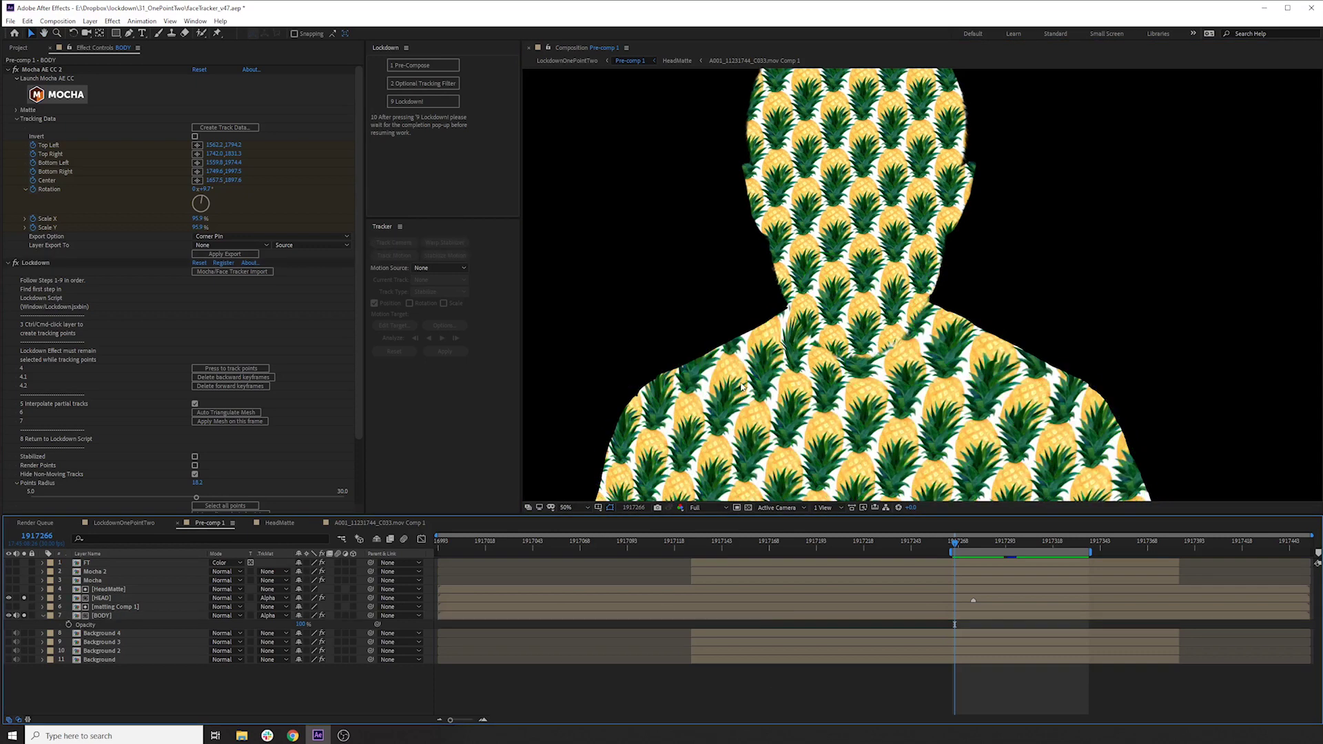
{"action": "key", "text": "comma"}
{"action": "key", "text": "comma"}
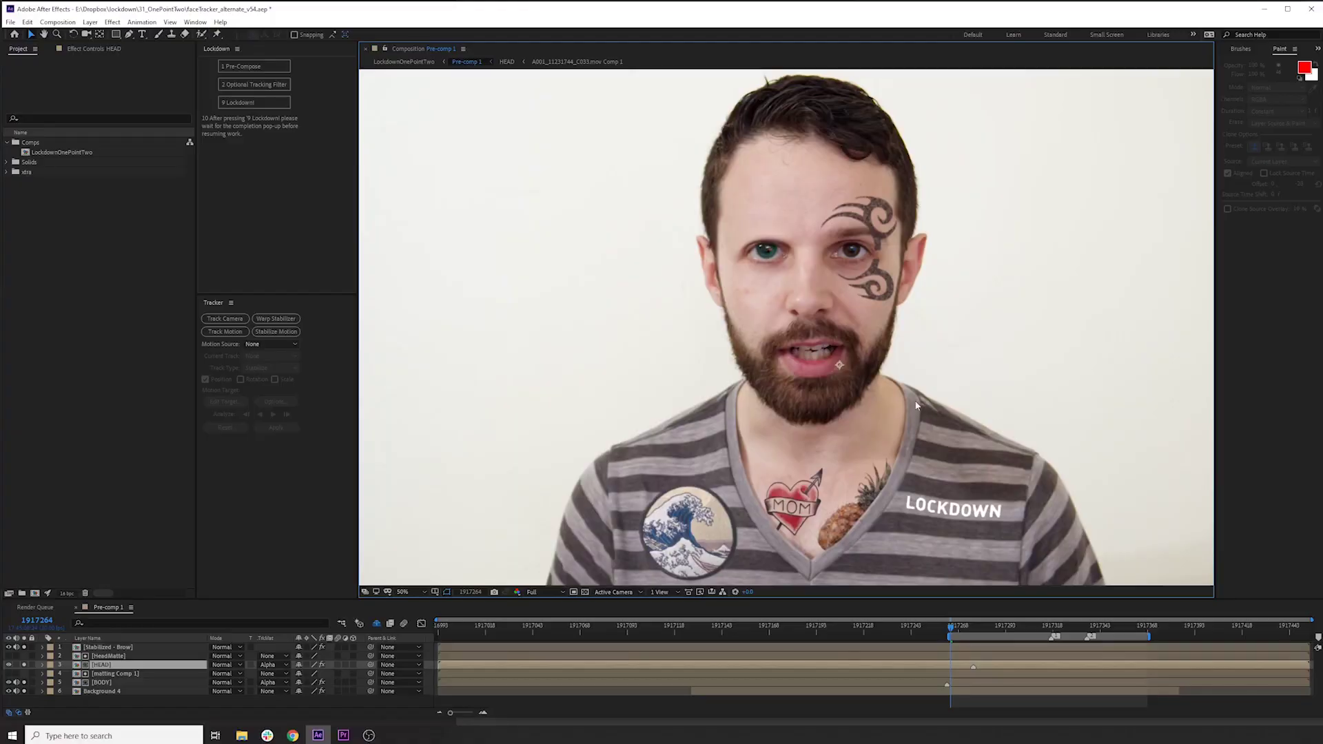
Step: In the tattoo project, open the BODY composition, solo the A001_11231744_C033.mov Comp 1 footage layer, and preview it
{"action": "double_click", "coordinate": [107, 685]}
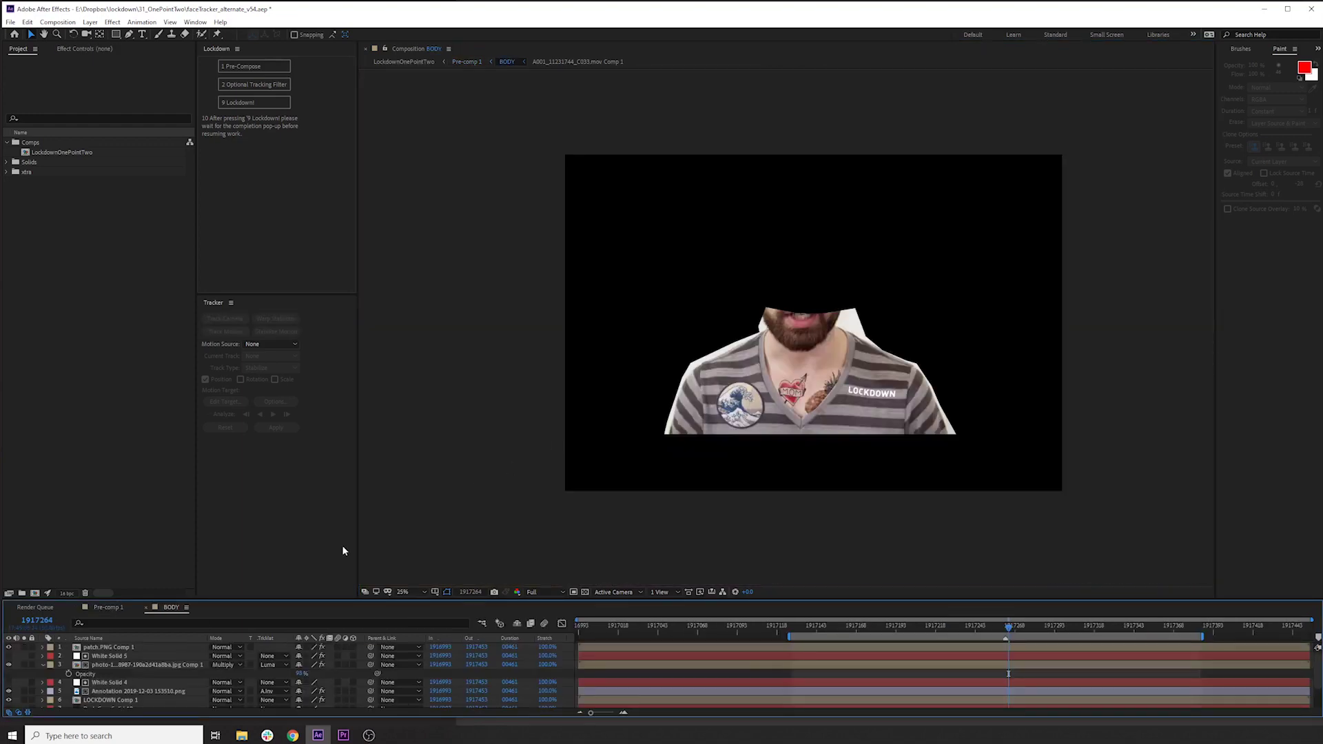
{"action": "left_click_drag", "start_coordinate": [304, 598], "coordinate": [304, 432]}
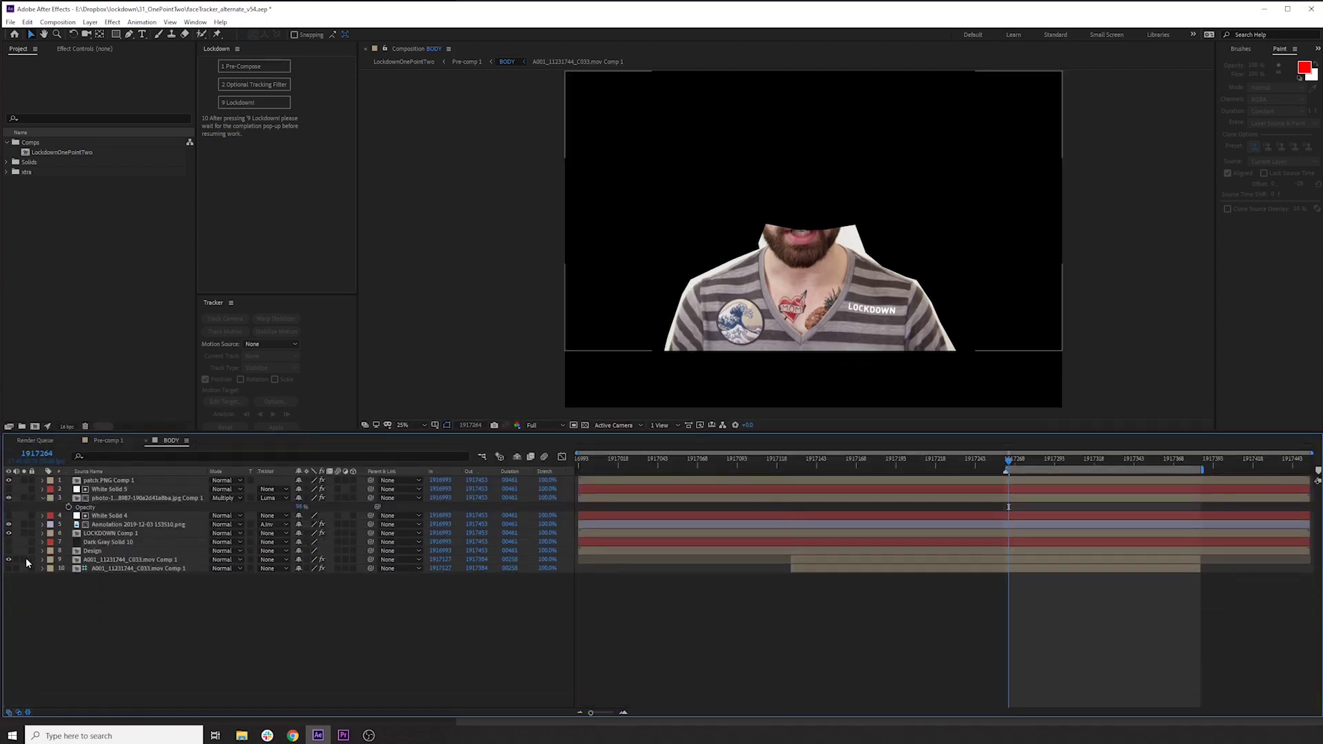
{"action": "left_click", "coordinate": [26, 561]}
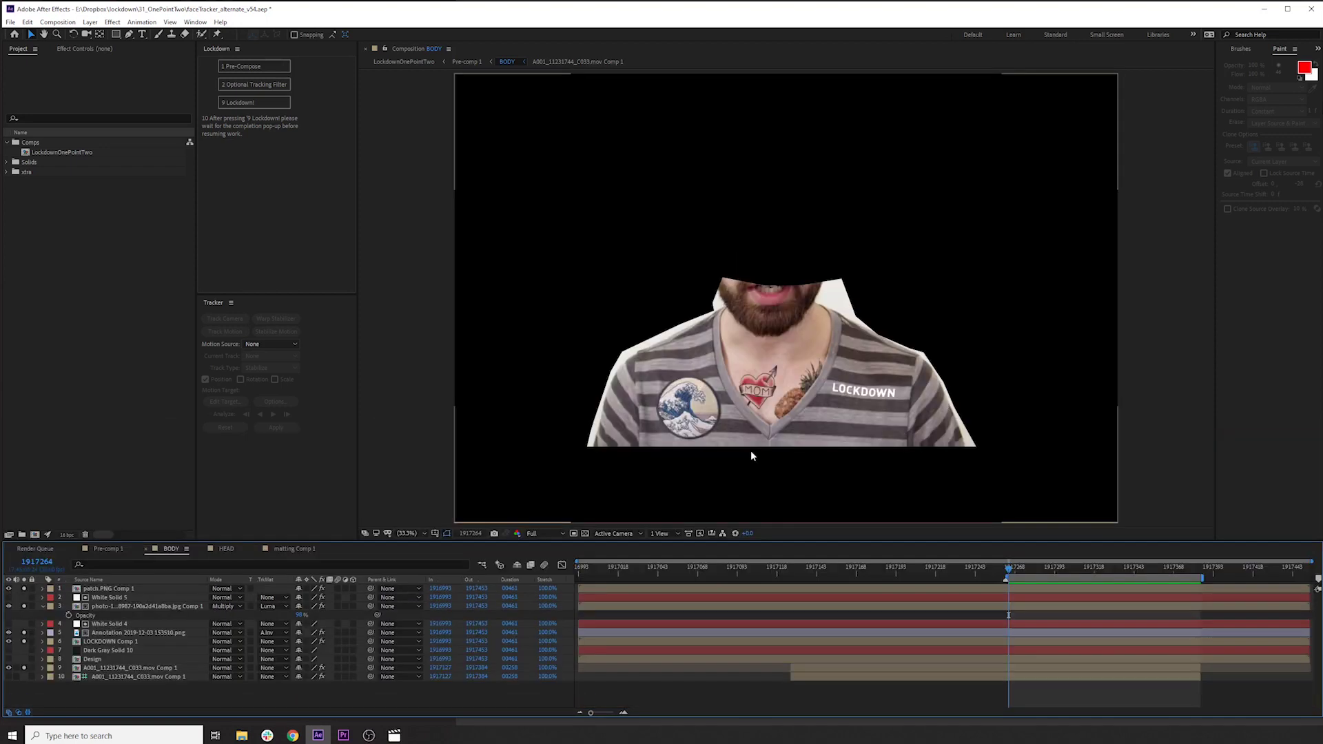
{"action": "key", "text": "space"}
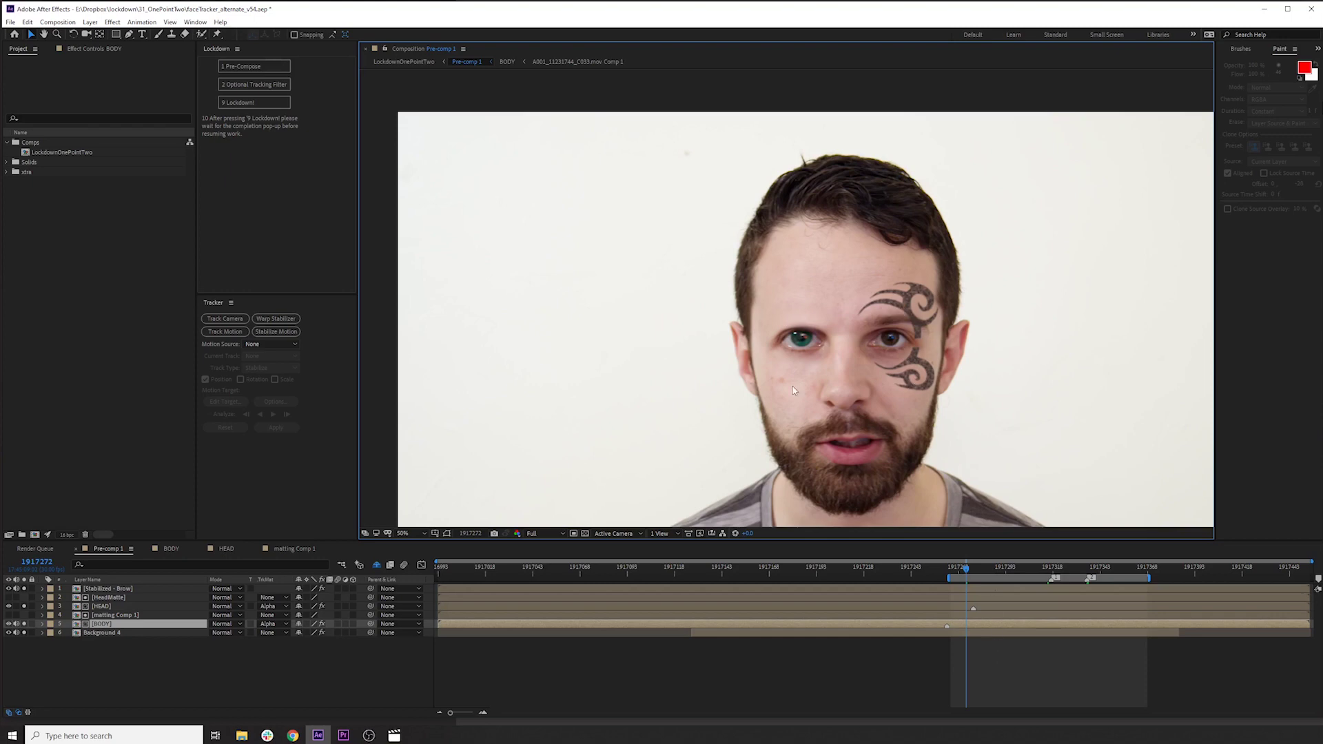
Step: In Pre-comp 1, display the Lockdown mesh of the Stabilized - Brow layer around the eye
{"action": "left_click", "coordinate": [145, 590]}
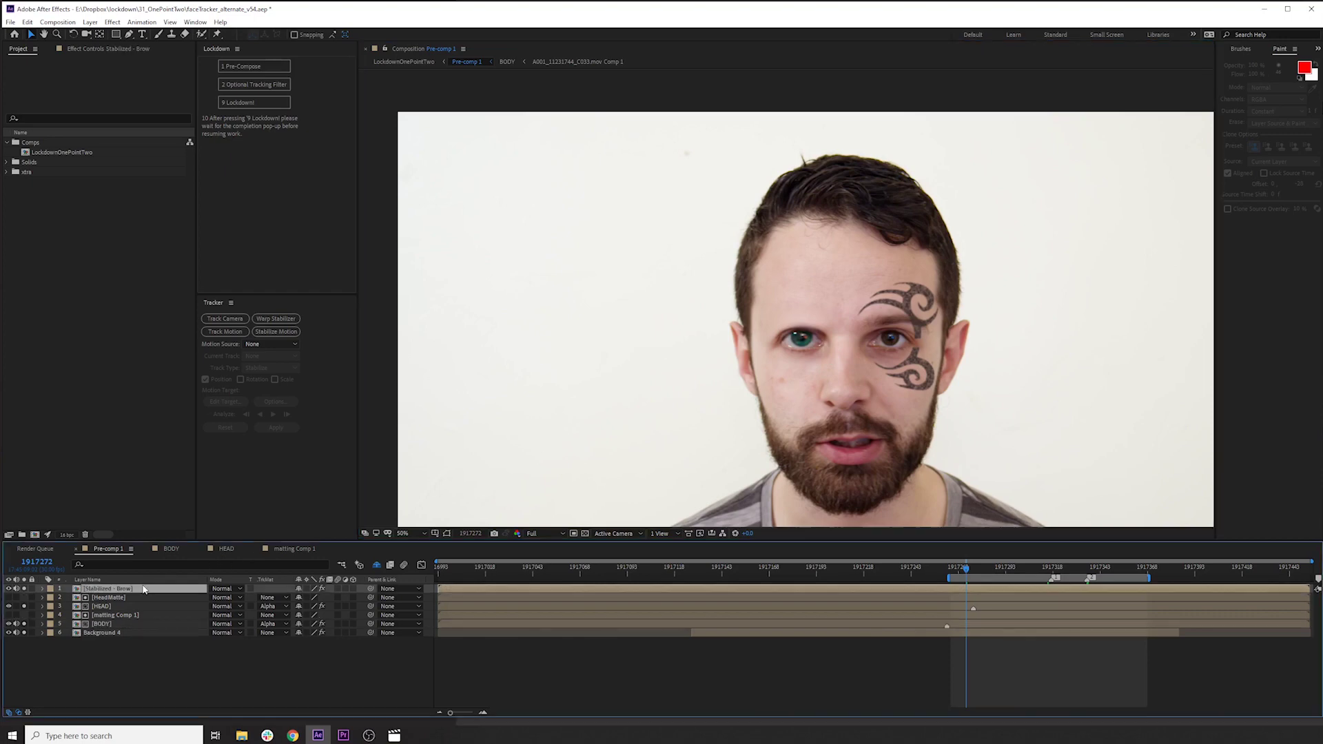
{"action": "left_click", "coordinate": [118, 49]}
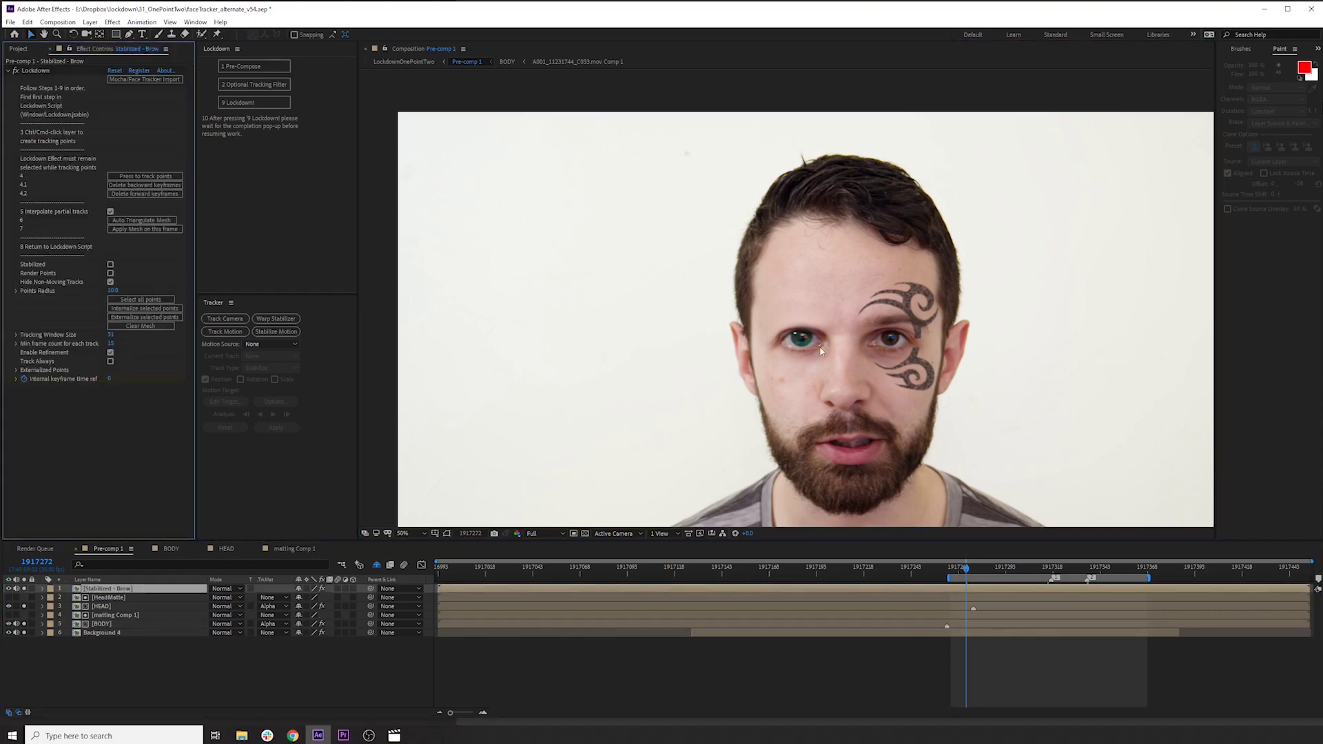
{"action": "left_click", "coordinate": [35, 70]}
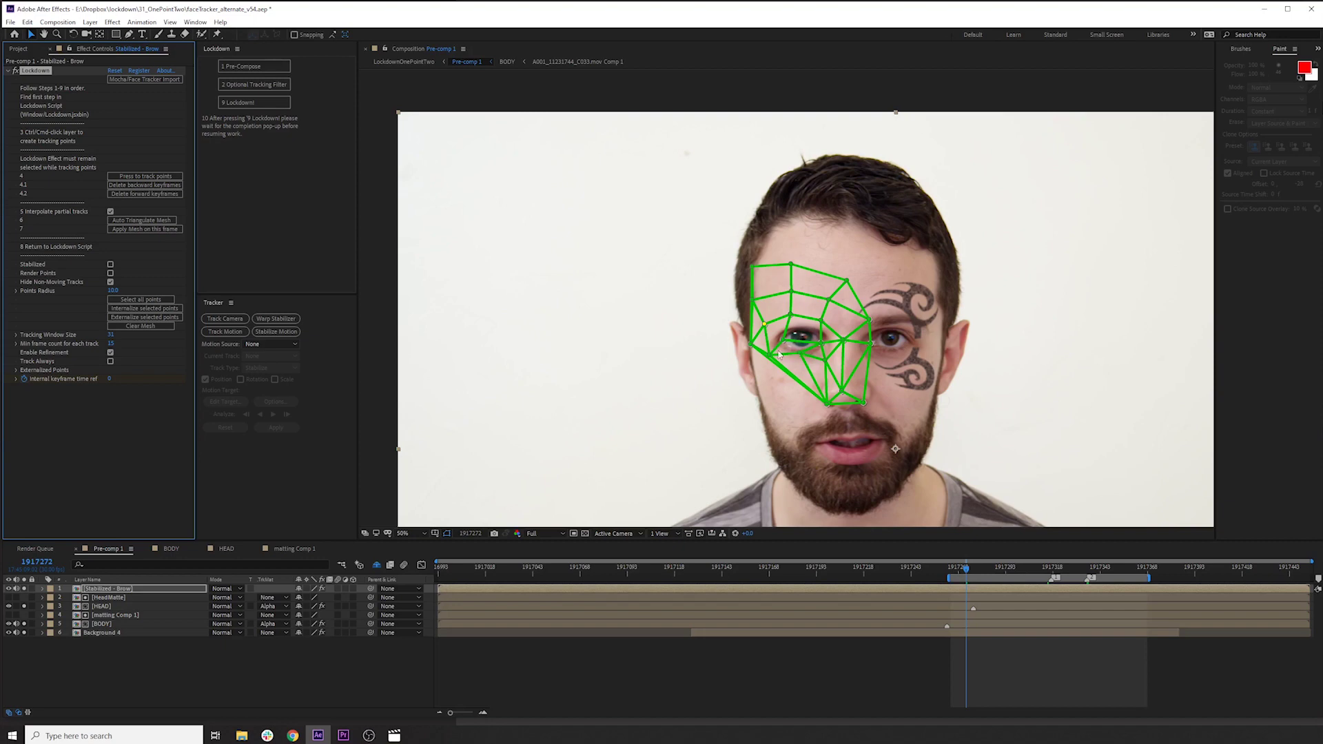
Step: In the Stabilized - Brow composition, delete the lower Brow Comp 1 layer's Paint effect, then solo the layer and go to frame 1917294
{"action": "double_click", "coordinate": [110, 589]}
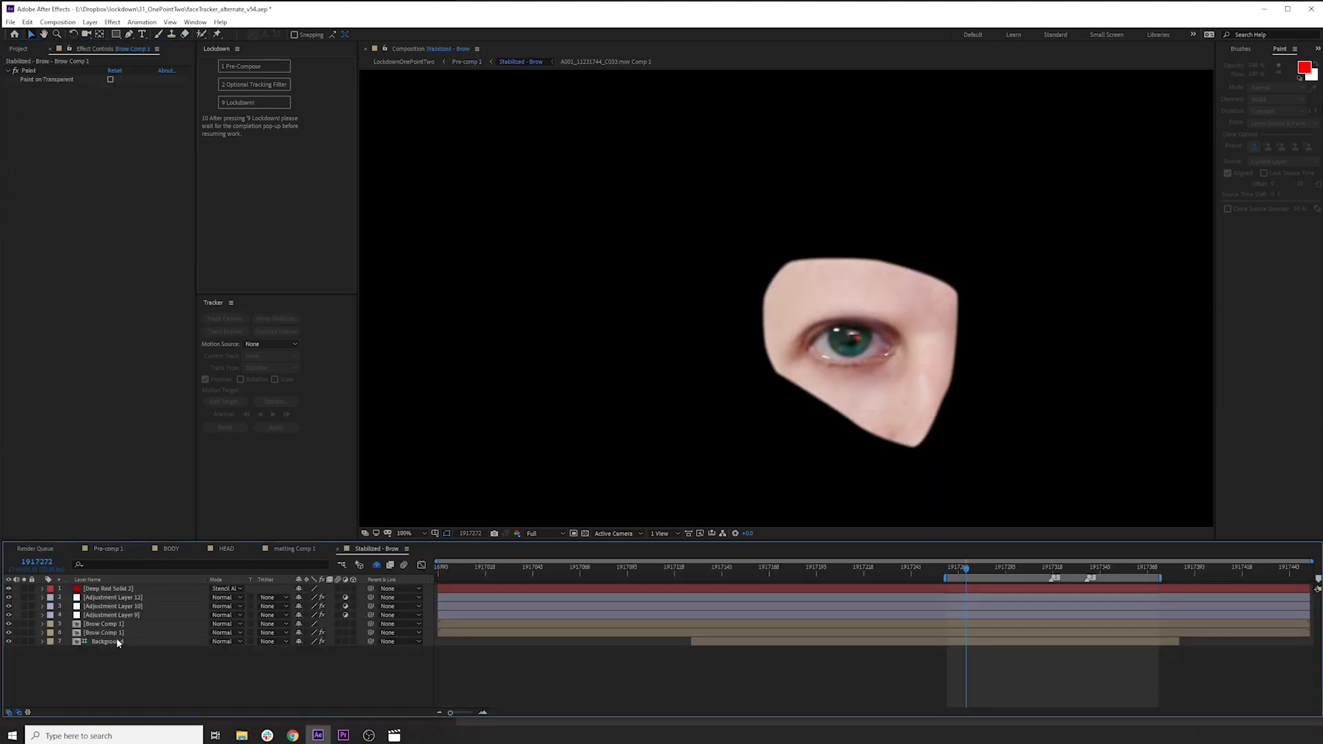
{"action": "left_click", "coordinate": [116, 633]}
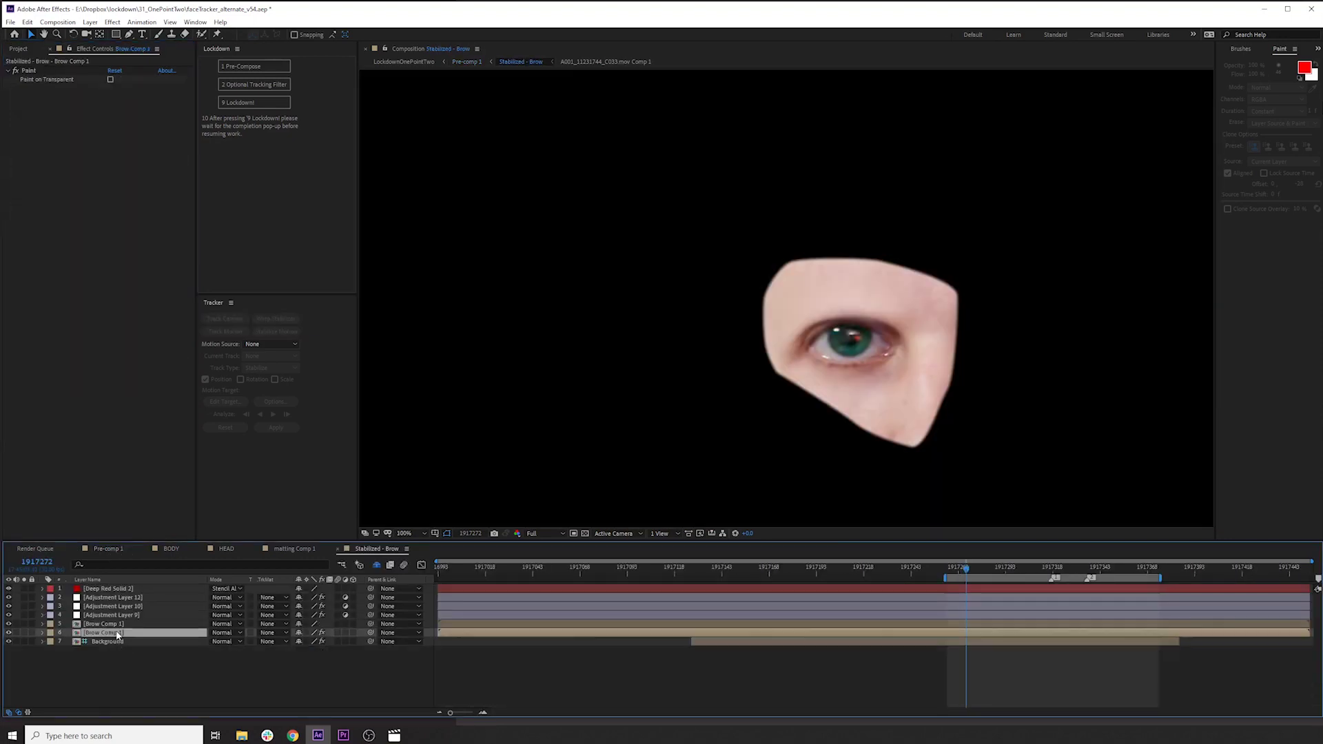
{"action": "left_click", "coordinate": [48, 69]}
{"action": "key", "text": "Delete"}
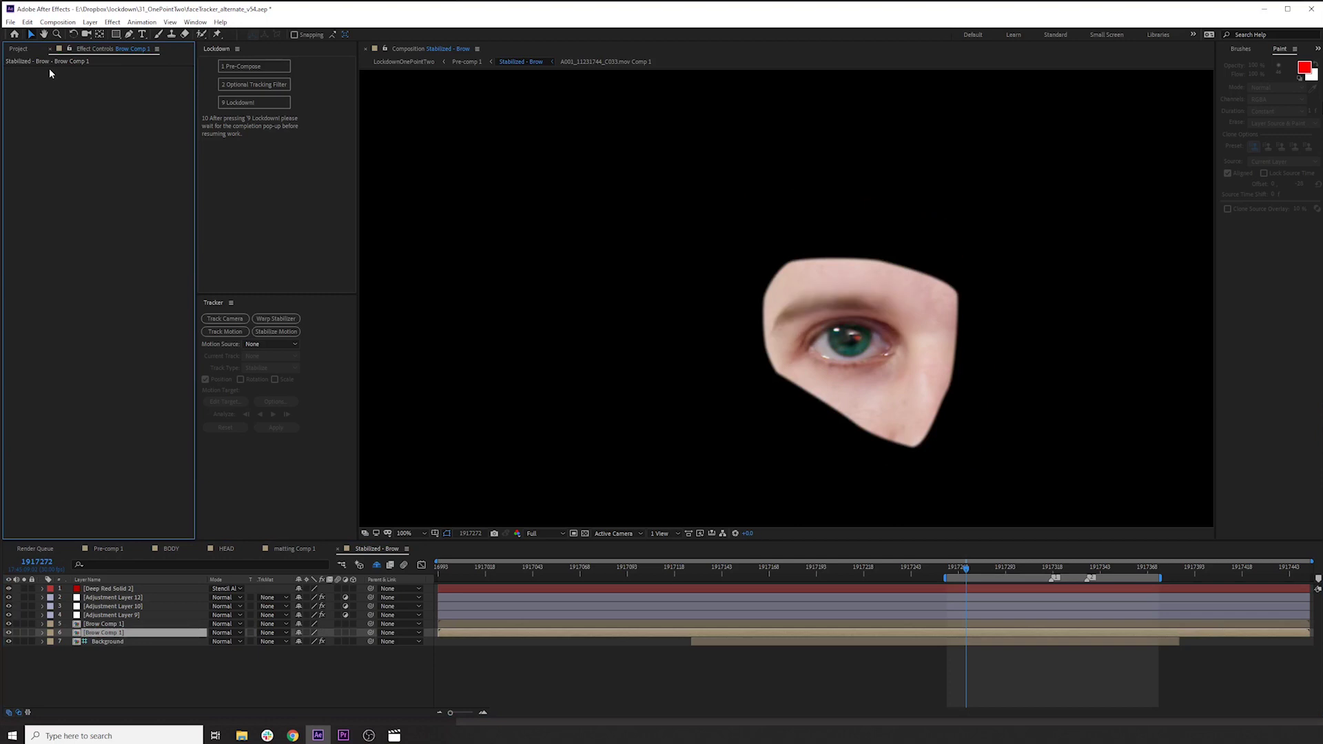
{"action": "key", "text": "space"}
{"action": "left_click", "coordinate": [24, 633]}
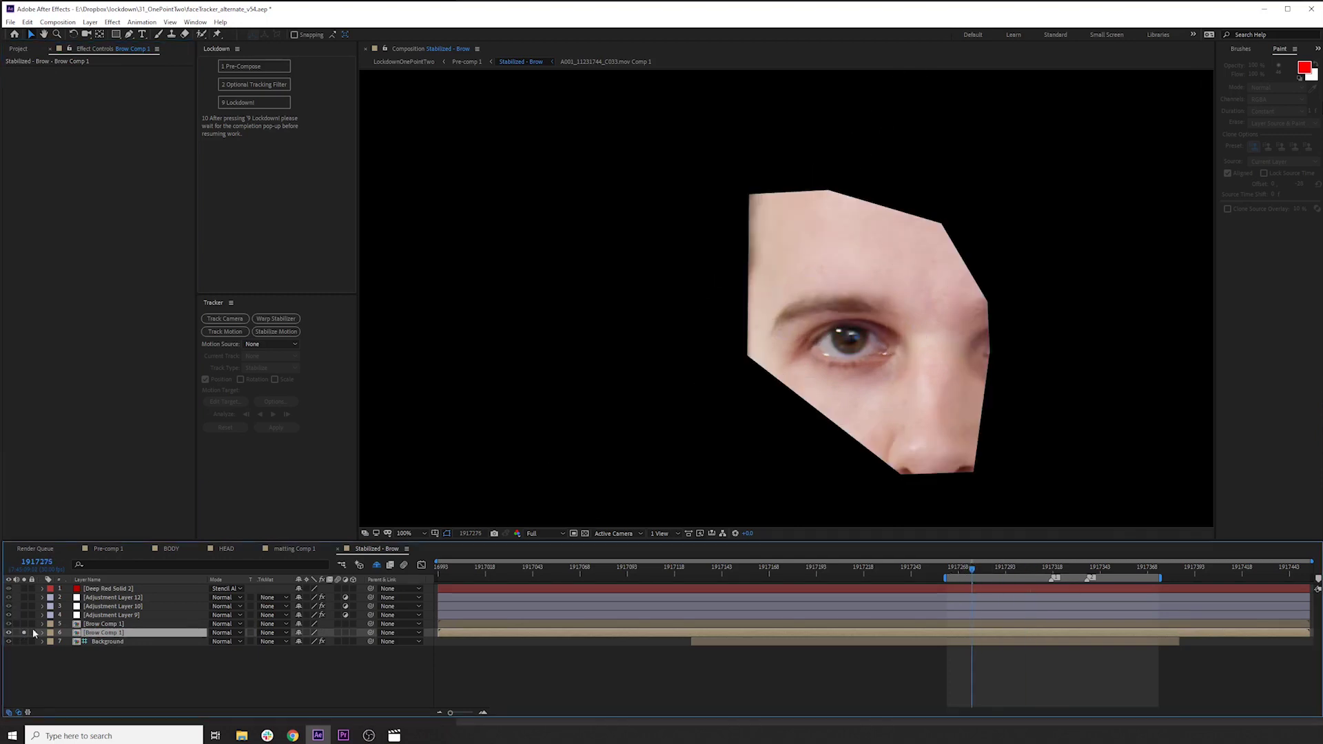
{"action": "left_click_drag", "start_coordinate": [973, 569], "coordinate": [1006, 577]}
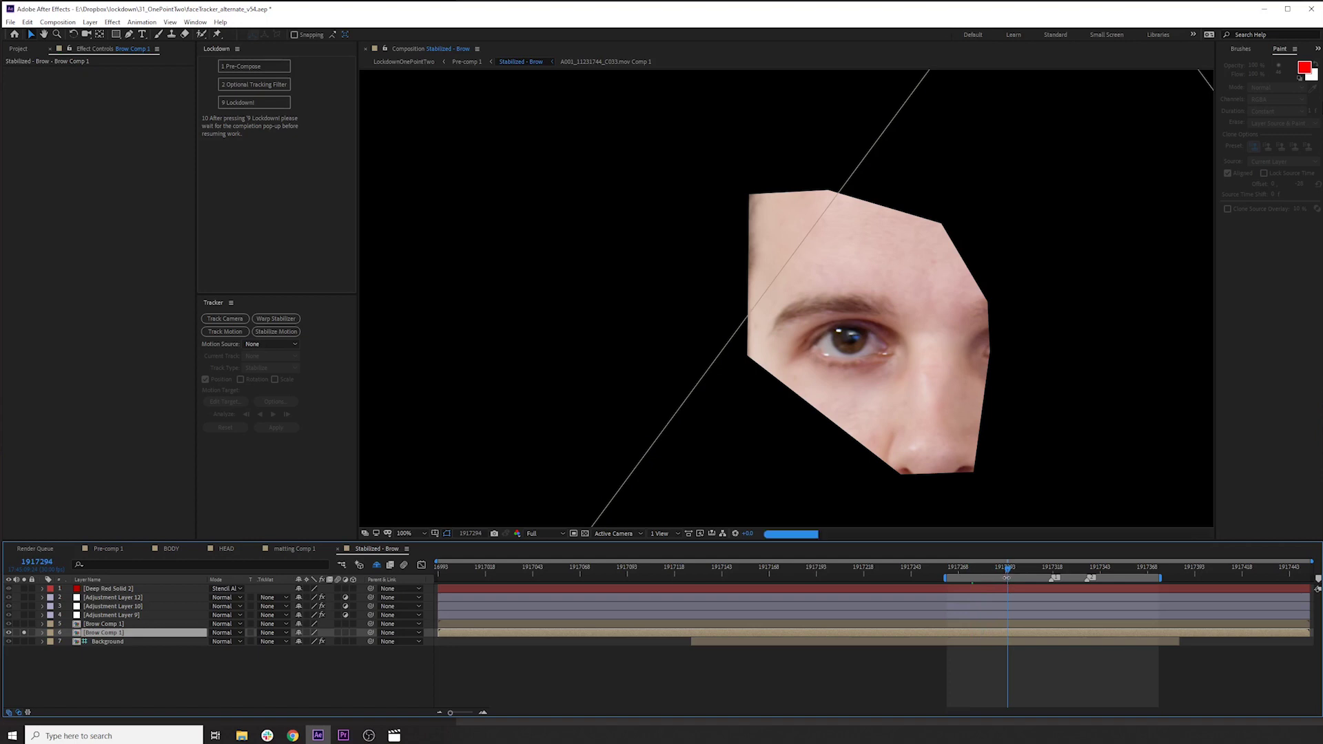
Step: Open Brow Comp 1 in a widened layer view and clone stamp forehead skin over the eyebrow to remove it
{"action": "left_click", "coordinate": [178, 34]}
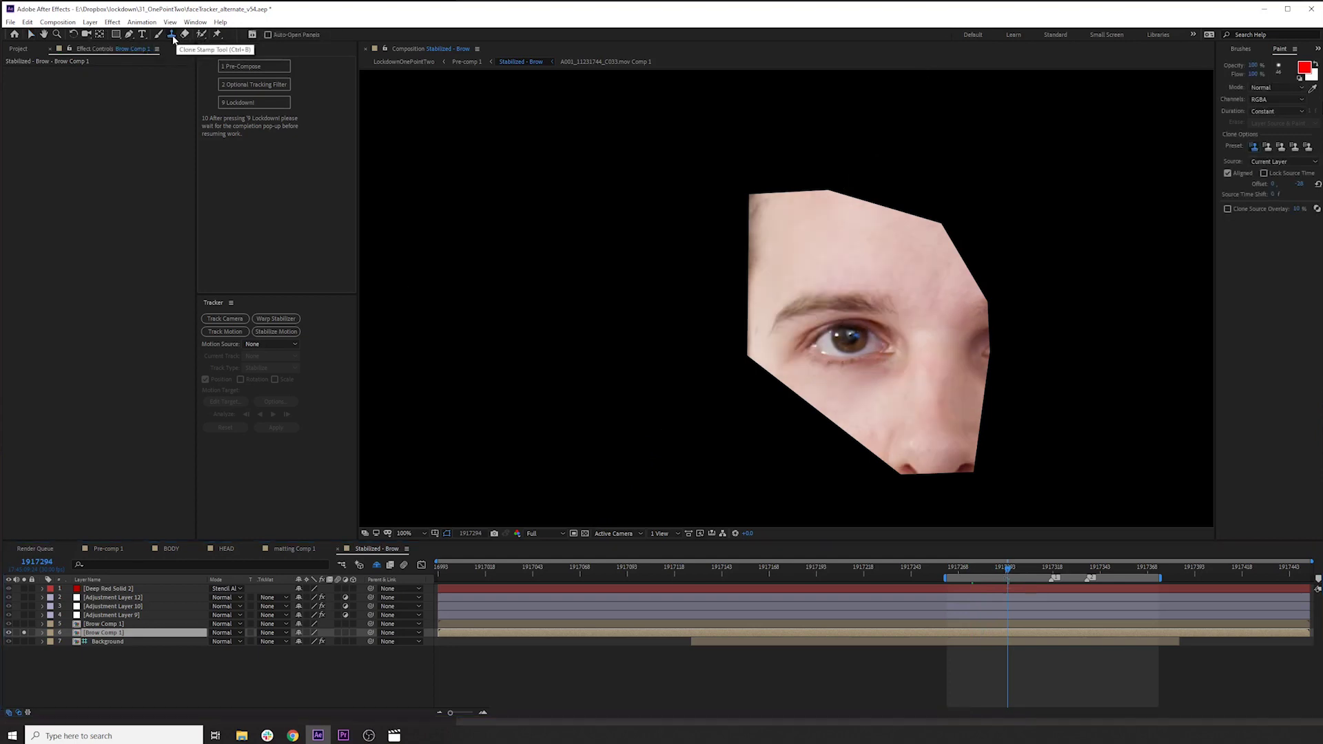
{"action": "double_click", "coordinate": [115, 635]}
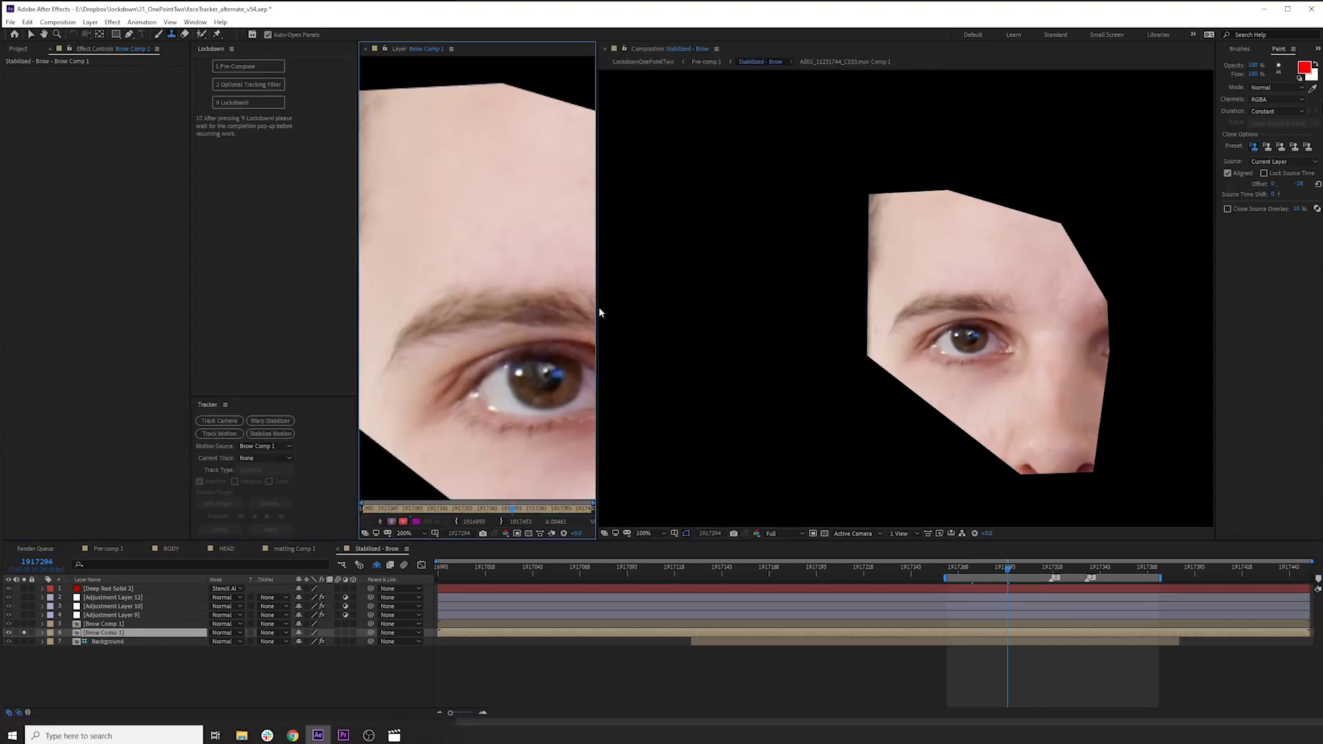
{"action": "left_click_drag", "start_coordinate": [598, 274], "coordinate": [813, 310]}
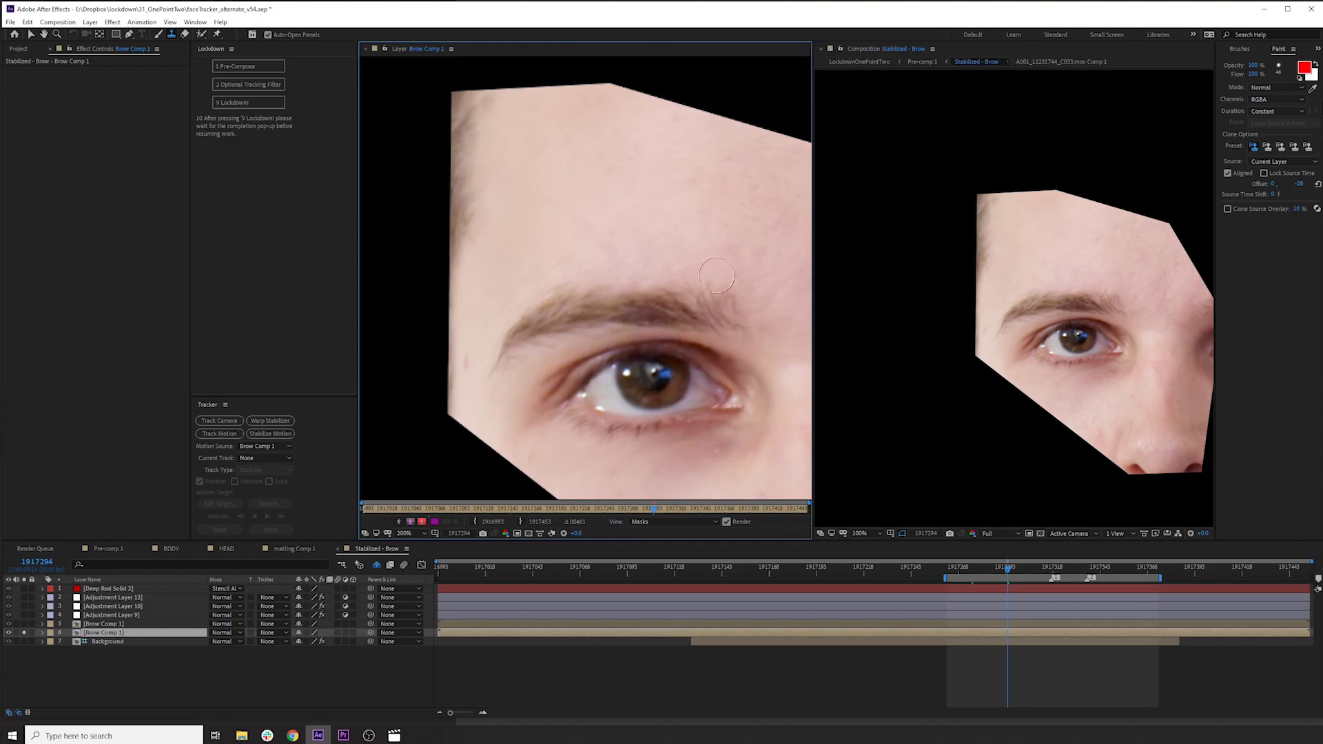
{"action": "scroll", "coordinate": [674, 253], "scroll_direction": "down", "scroll_amount": 1}
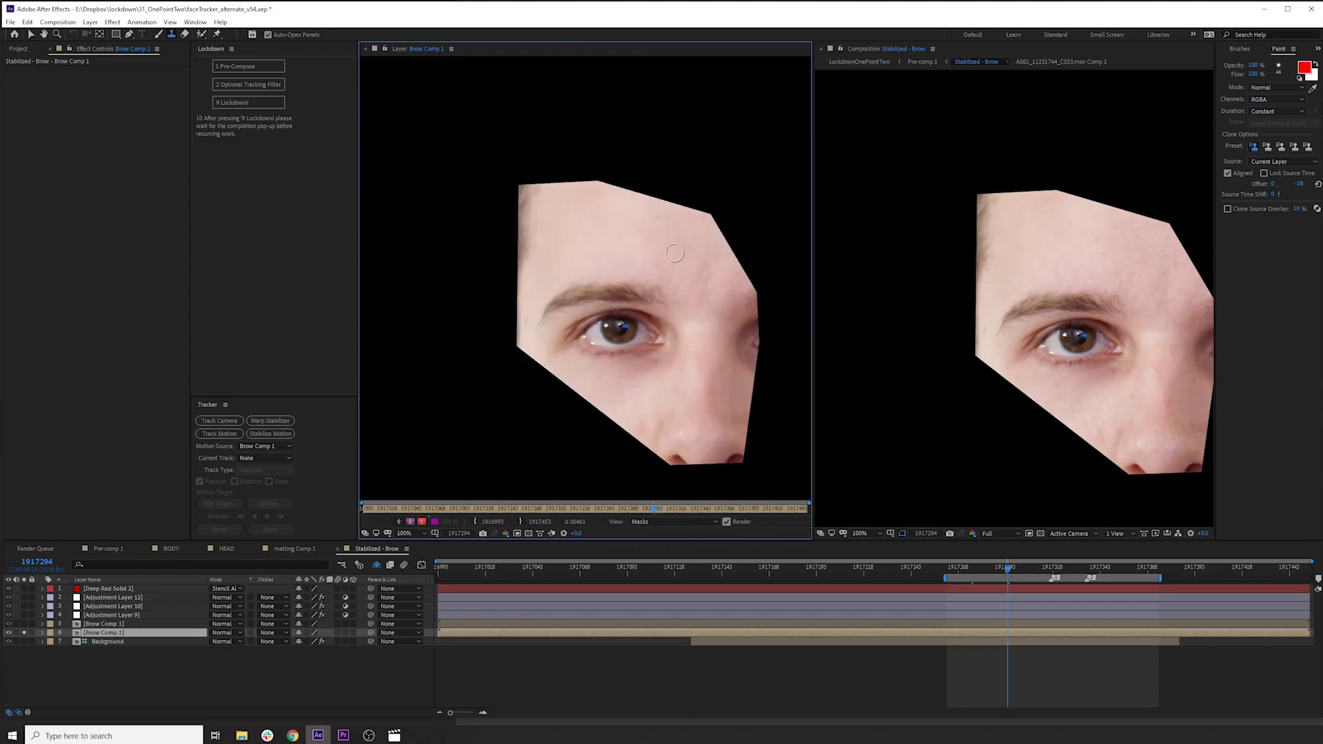
{"action": "mouse_move", "coordinate": [633, 241]}
{"action": "left_mouse_down"}
{"action": "mouse_move", "coordinate": [610, 293]}
{"action": "mouse_move", "coordinate": [548, 315]}
{"action": "mouse_move", "coordinate": [627, 296]}
{"action": "mouse_move", "coordinate": [658, 300]}
{"action": "mouse_move", "coordinate": [651, 310]}
{"action": "left_mouse_up"}
{"action": "left_click", "coordinate": [636, 238], "text": "alt"}
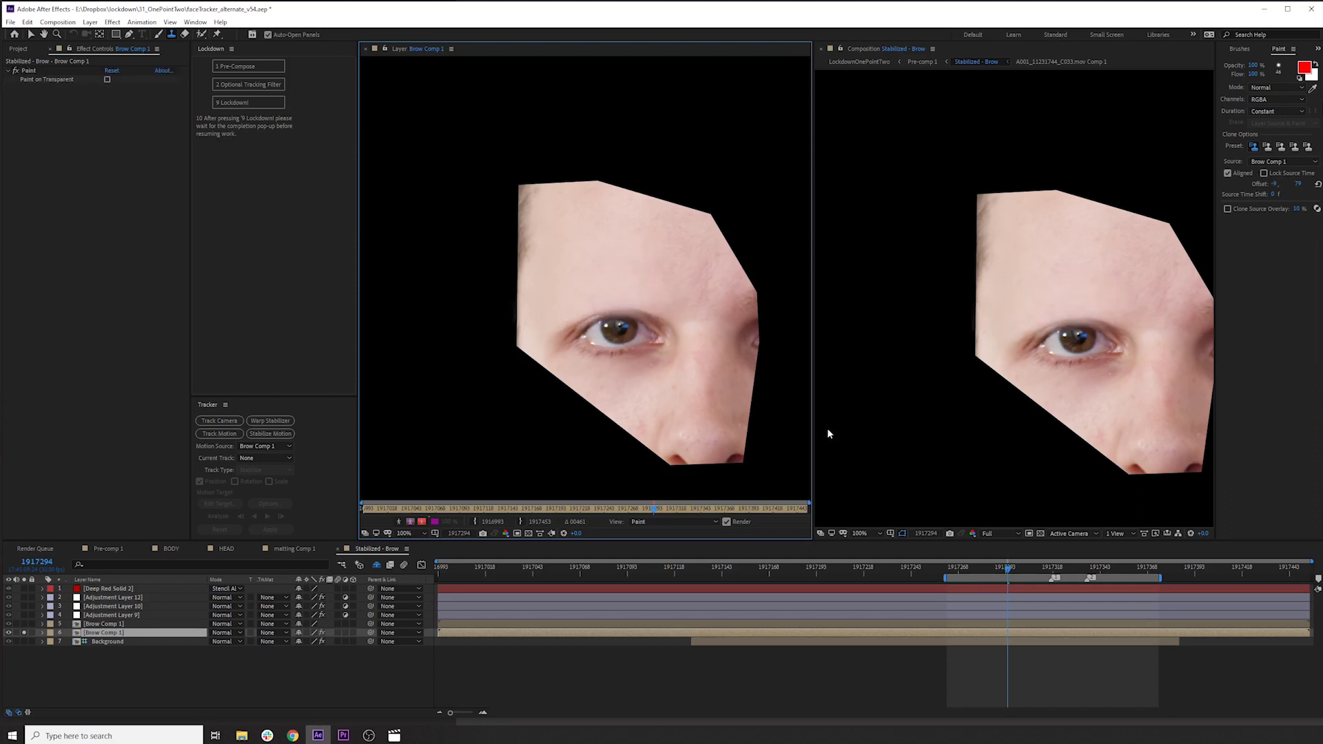
Step: Erase the cloned paint along the upper eyelid with the Eraser set to Paint Only
{"action": "left_click", "coordinate": [184, 35]}
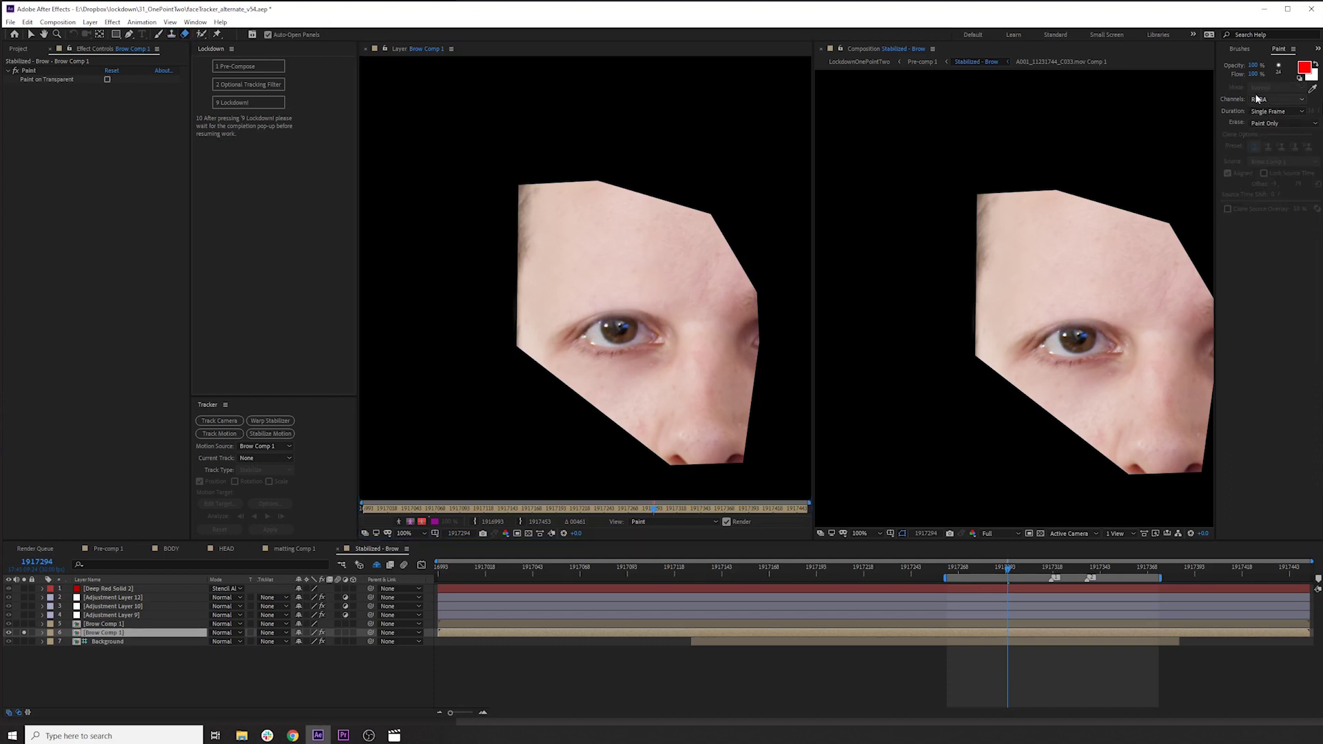
{"action": "mouse_move", "coordinate": [623, 335]}
{"action": "left_mouse_down"}
{"action": "mouse_move", "coordinate": [659, 333]}
{"action": "mouse_move", "coordinate": [588, 329]}
{"action": "left_mouse_up"}
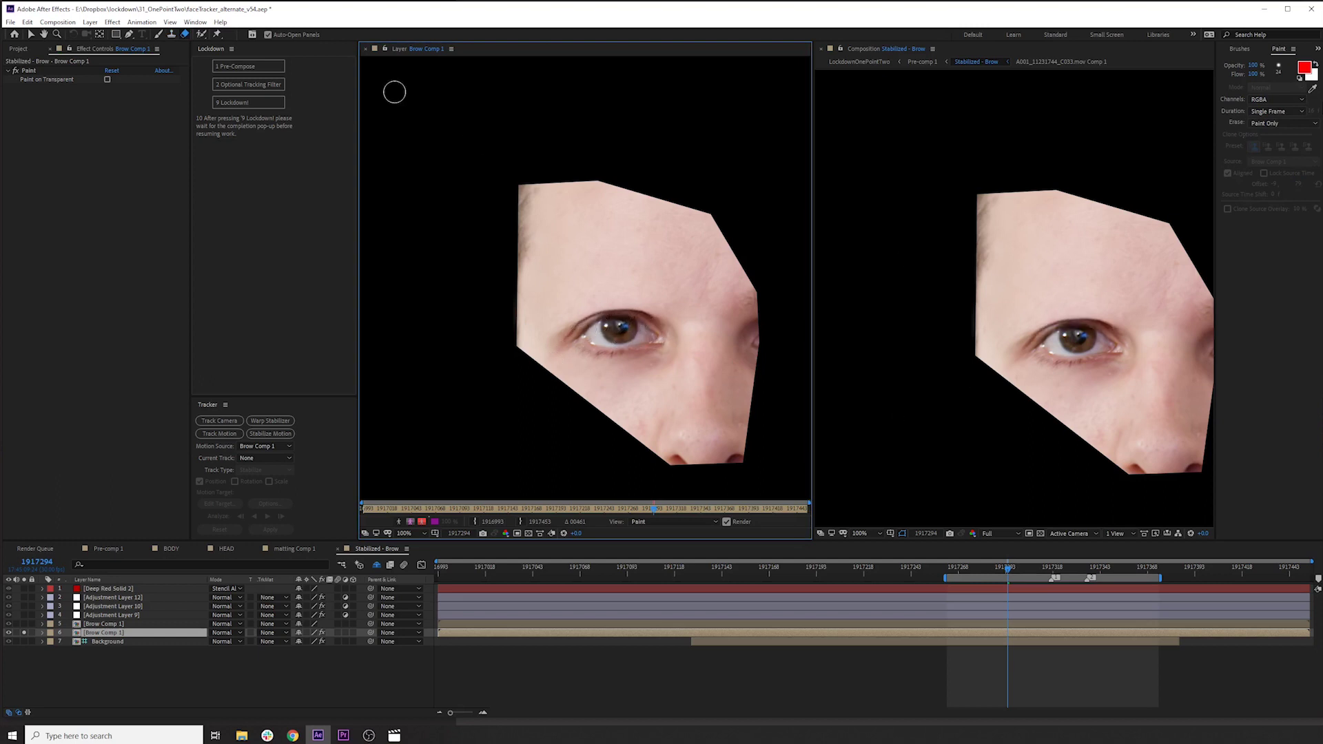
Step: Close the Brow Comp 1 layer view and make Adjustment Layer 10 visible so its Hue/Saturation effect recolors the iris
{"action": "left_click", "coordinate": [364, 49]}
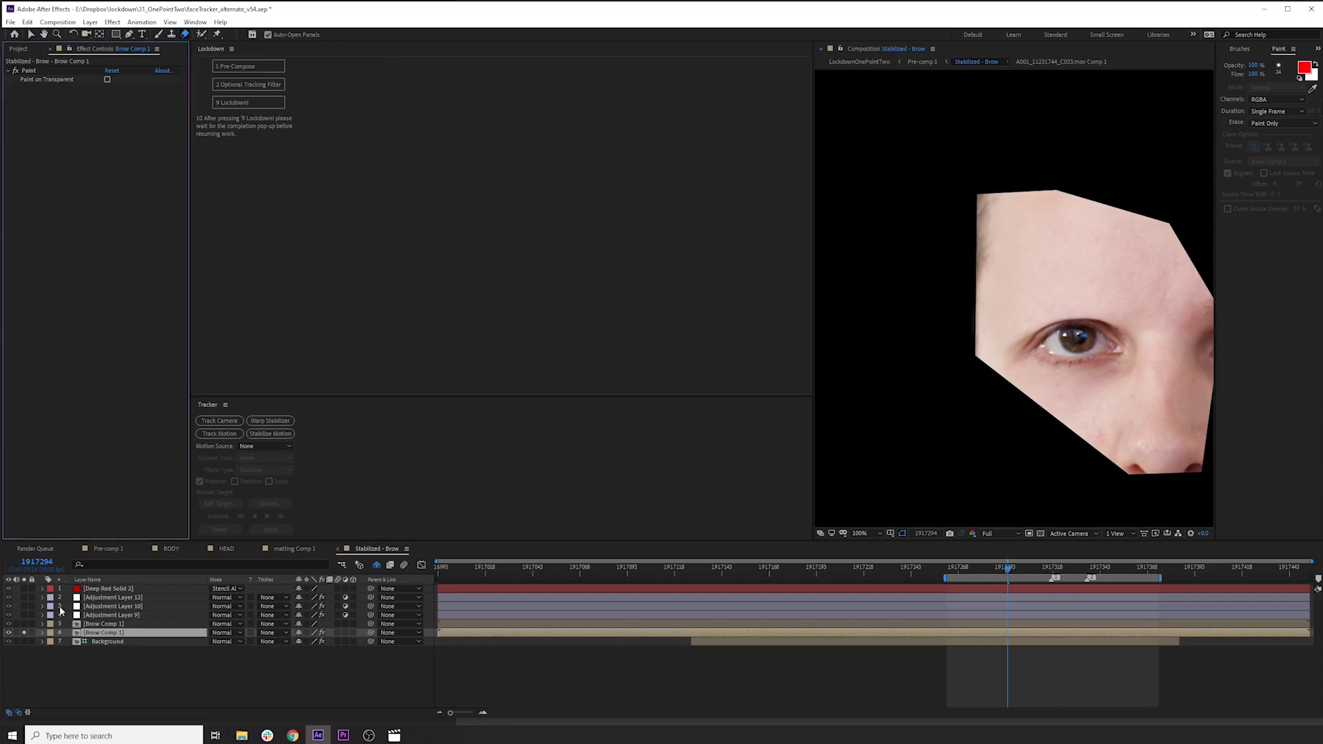
{"action": "left_click", "coordinate": [47, 71]}
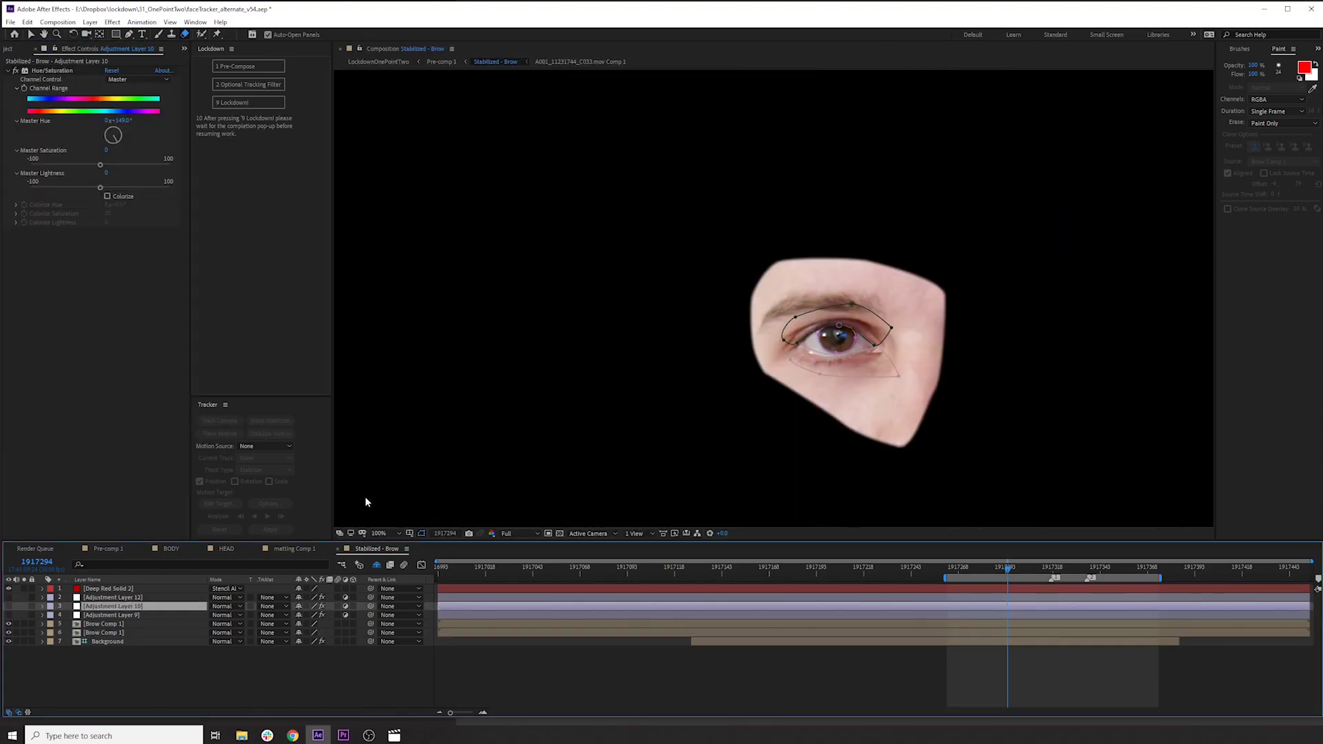
{"action": "left_click", "coordinate": [9, 607]}
Step: Inspect the Bulge effect on Adjustment Layer 12 and make that layer visible to enlarge the eye
{"action": "left_click", "coordinate": [94, 598]}
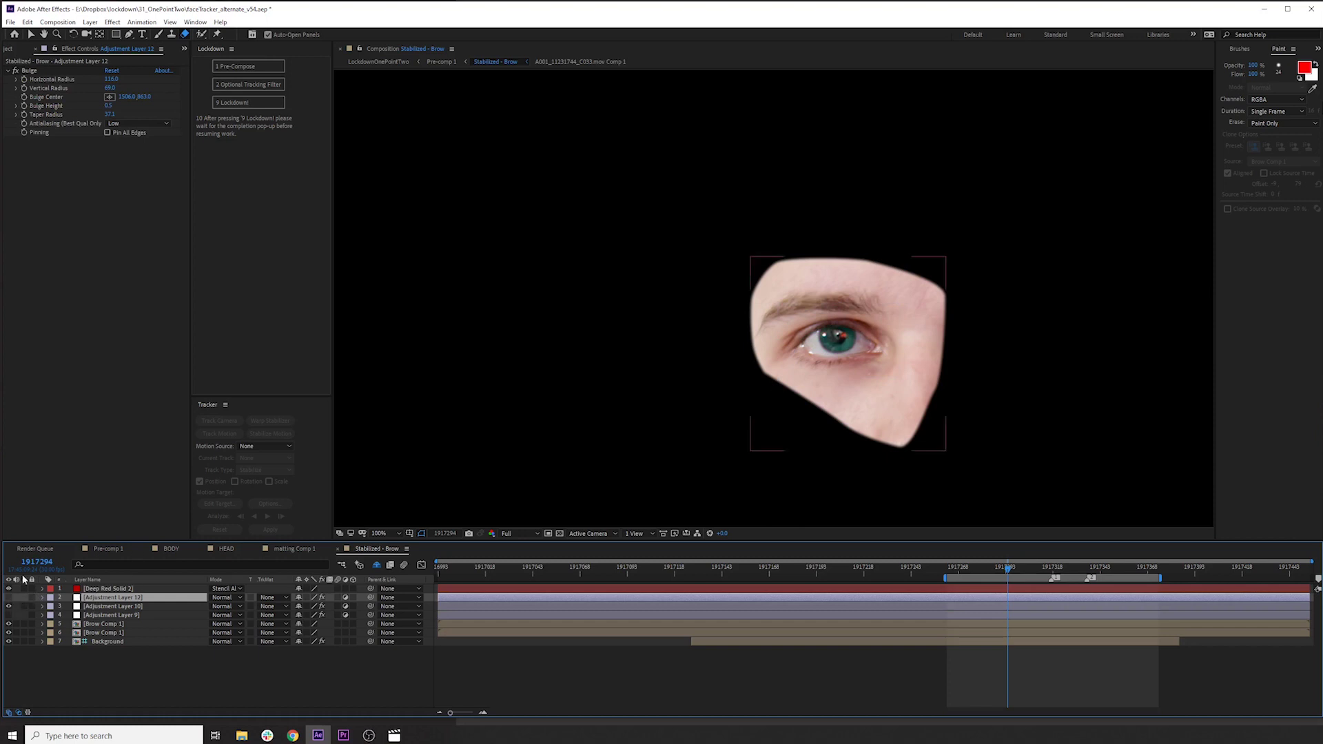
{"action": "left_click", "coordinate": [30, 71]}
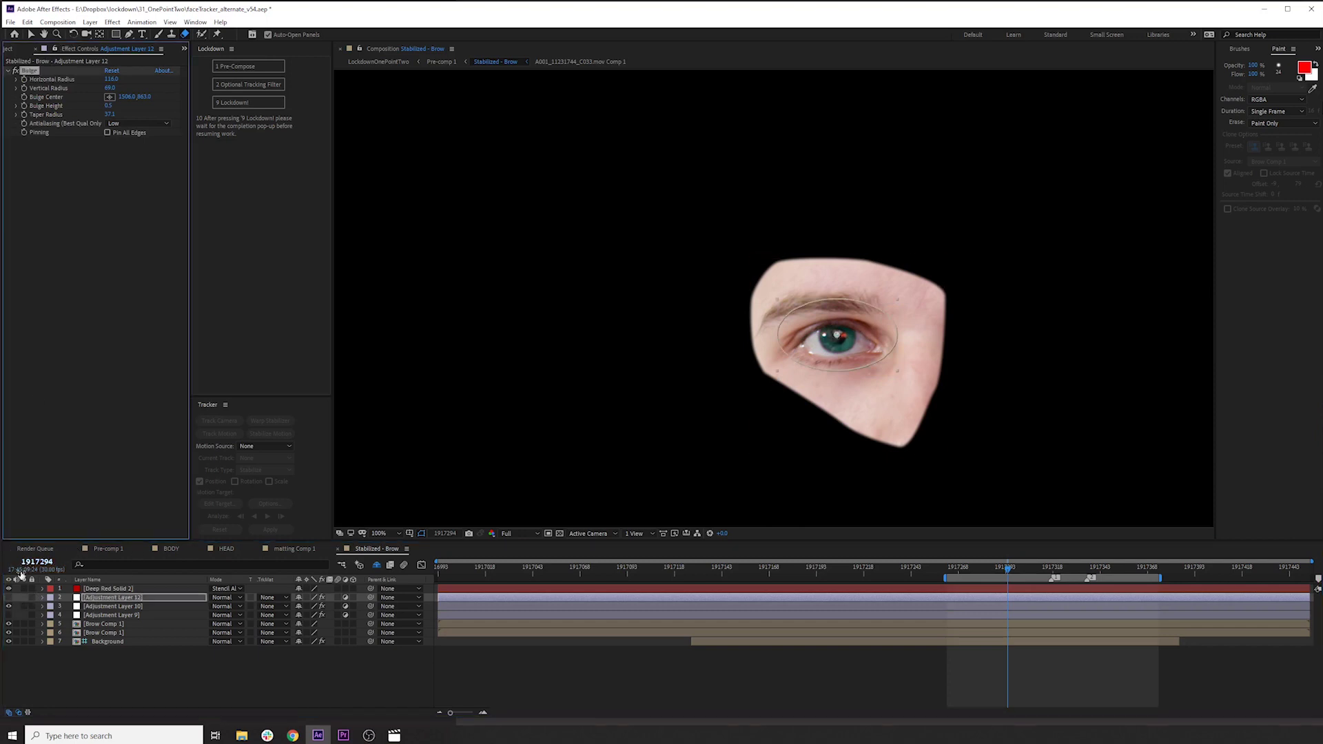
{"action": "left_click", "coordinate": [8, 599]}
{"action": "left_click", "coordinate": [9, 607]}
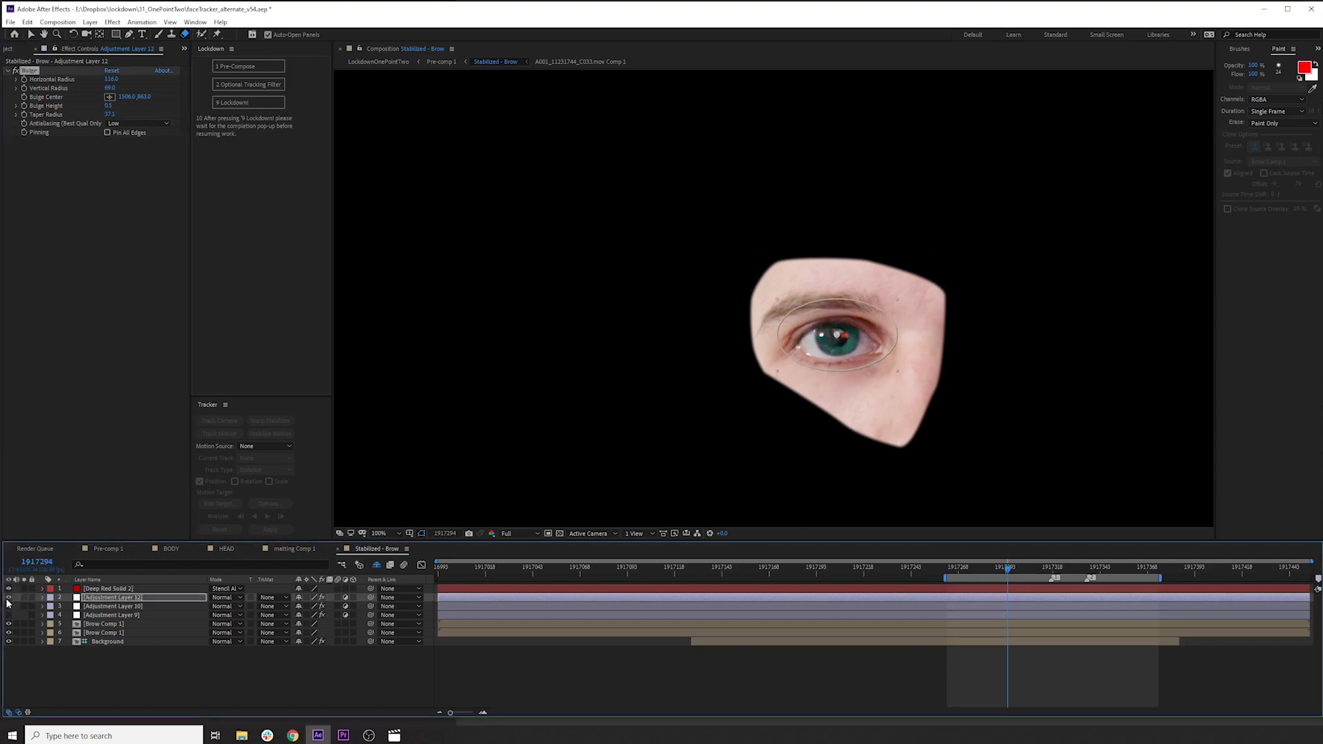
{"action": "left_click", "coordinate": [528, 664]}
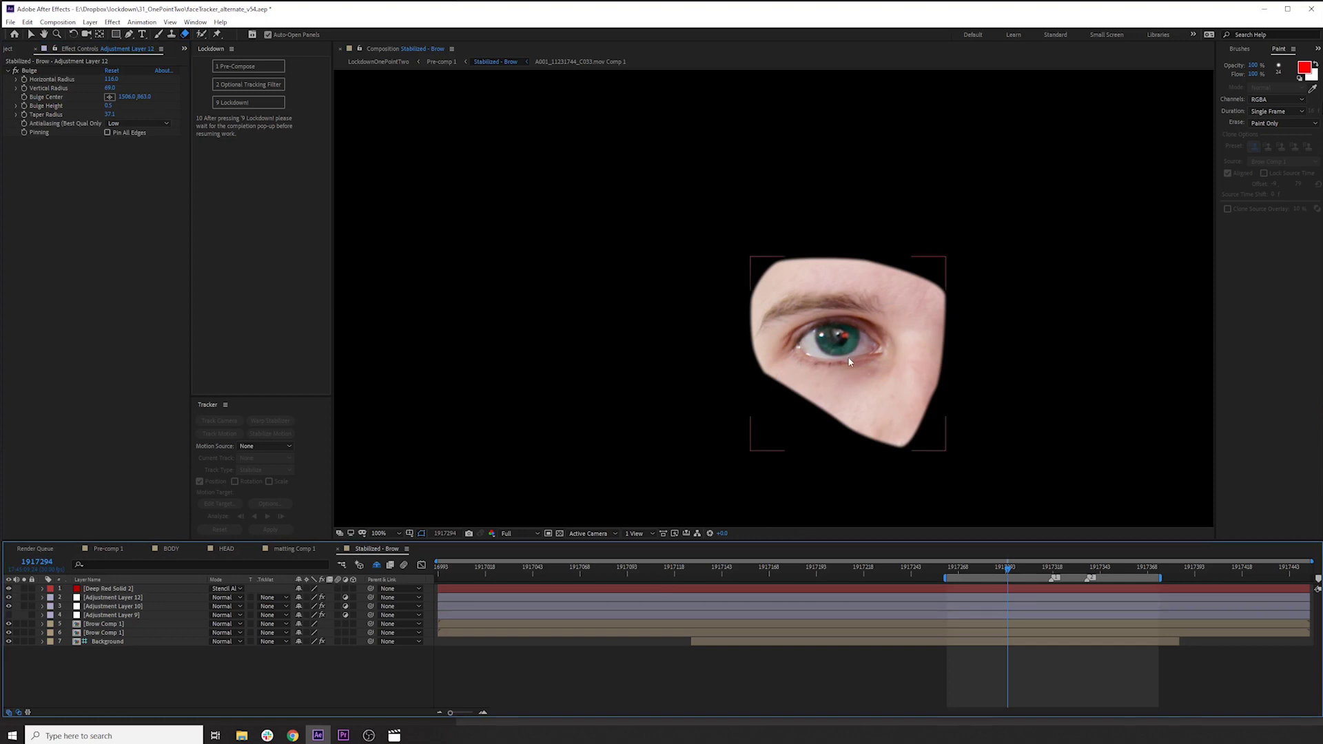